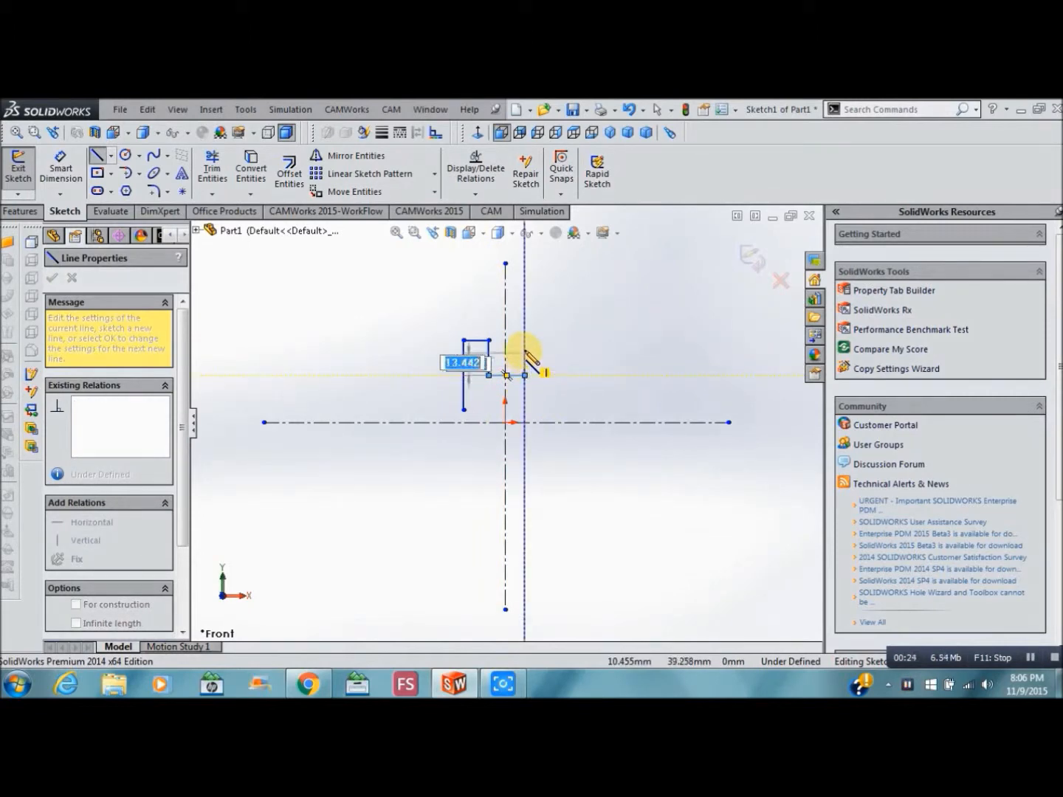
Complete the closed U-shaped profile above the horizontal centerline, with the right arm about 18 mm wide and the bottom edge about 52 mm long.
left_click(524, 350)
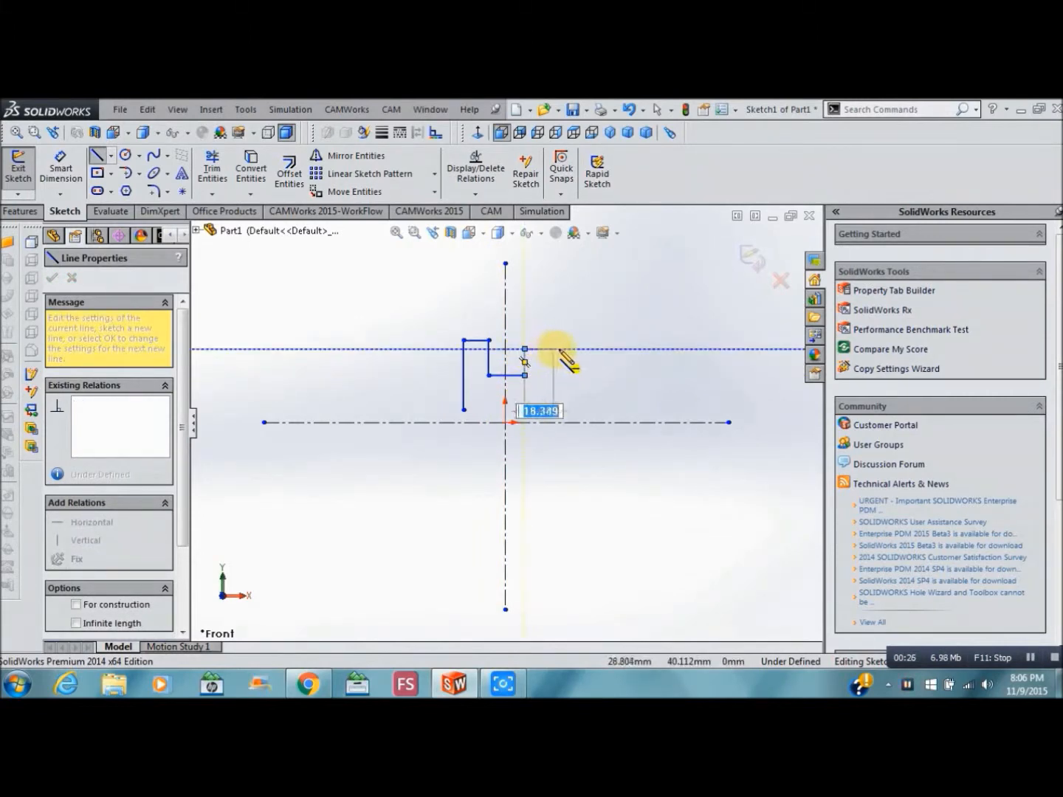
left_click(559, 349)
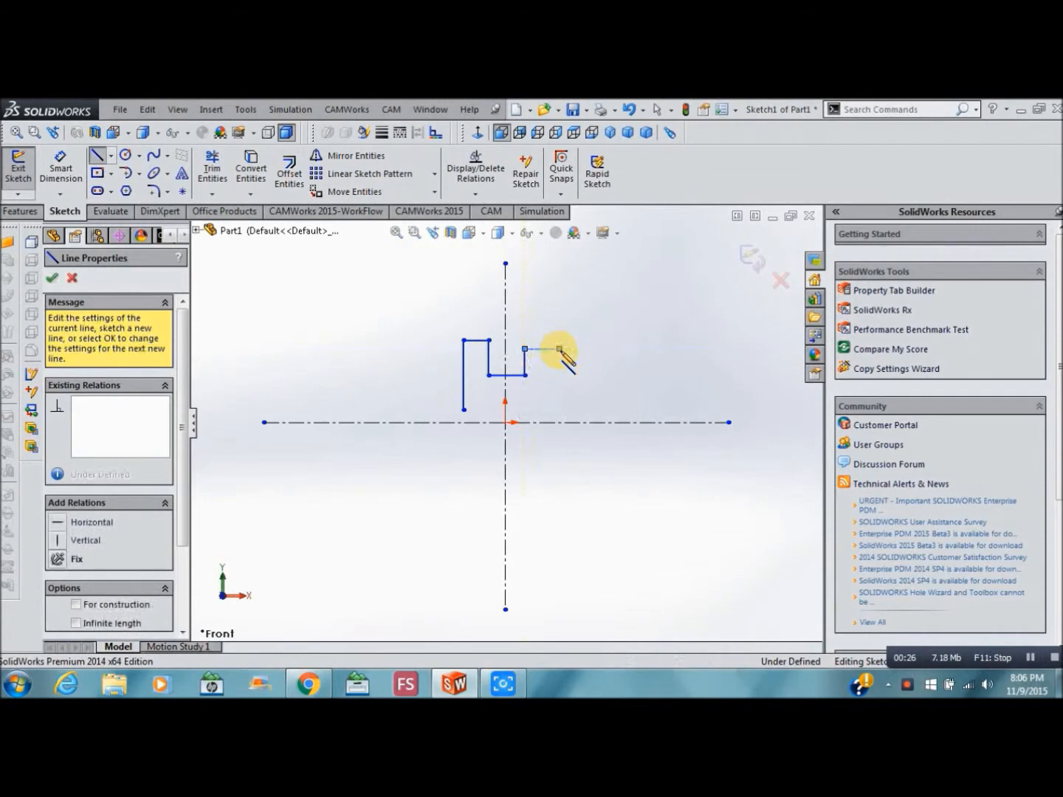
left_click(560, 410)
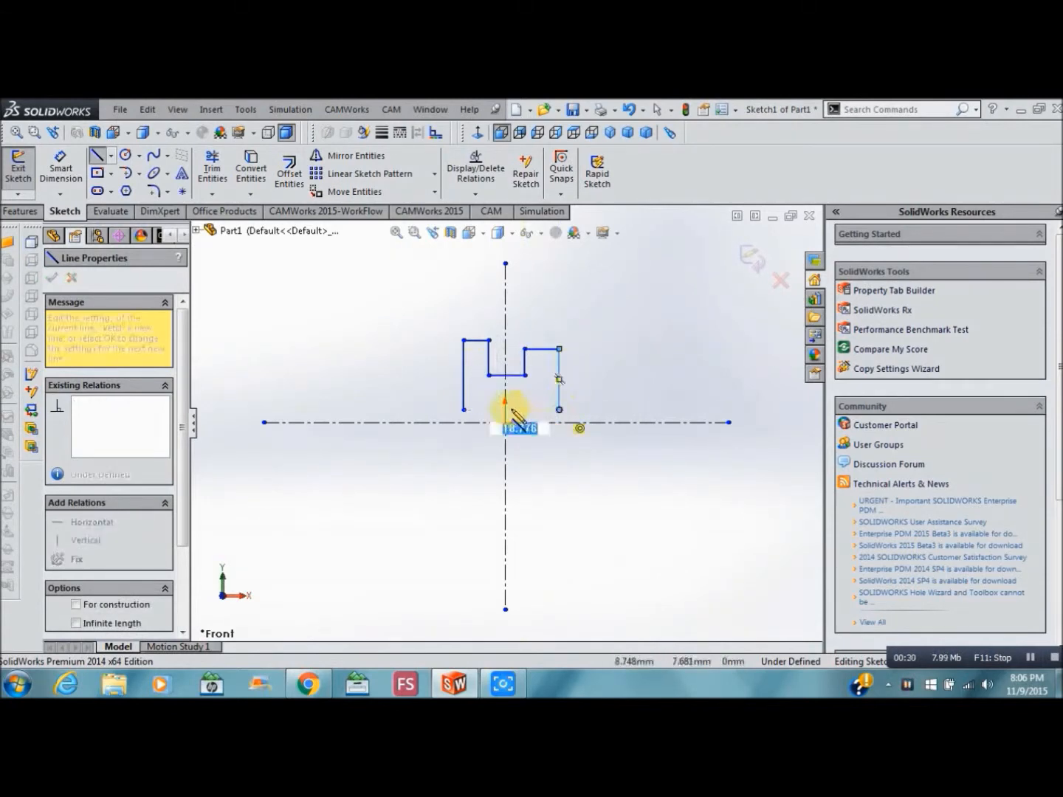
left_click(465, 410)
key("Escape")
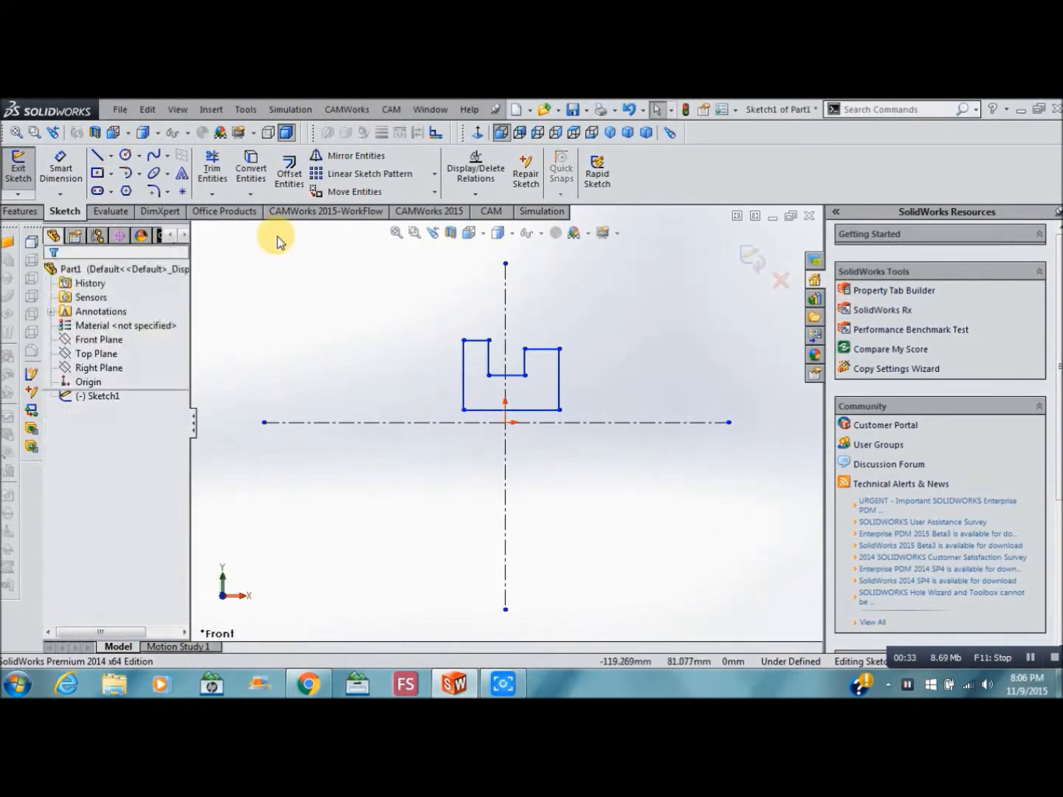
Dimension the profile's bottom edge with Smart Dimension and set its length to 1.07 in.
left_click(61, 171)
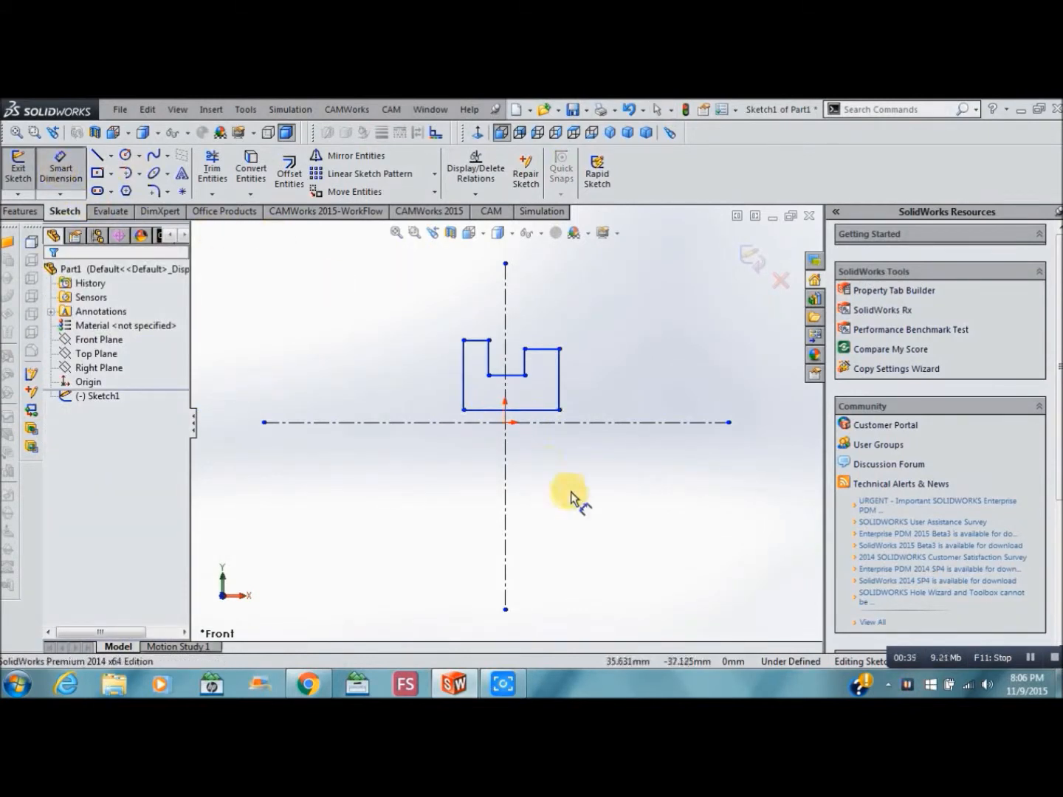
left_click(483, 418)
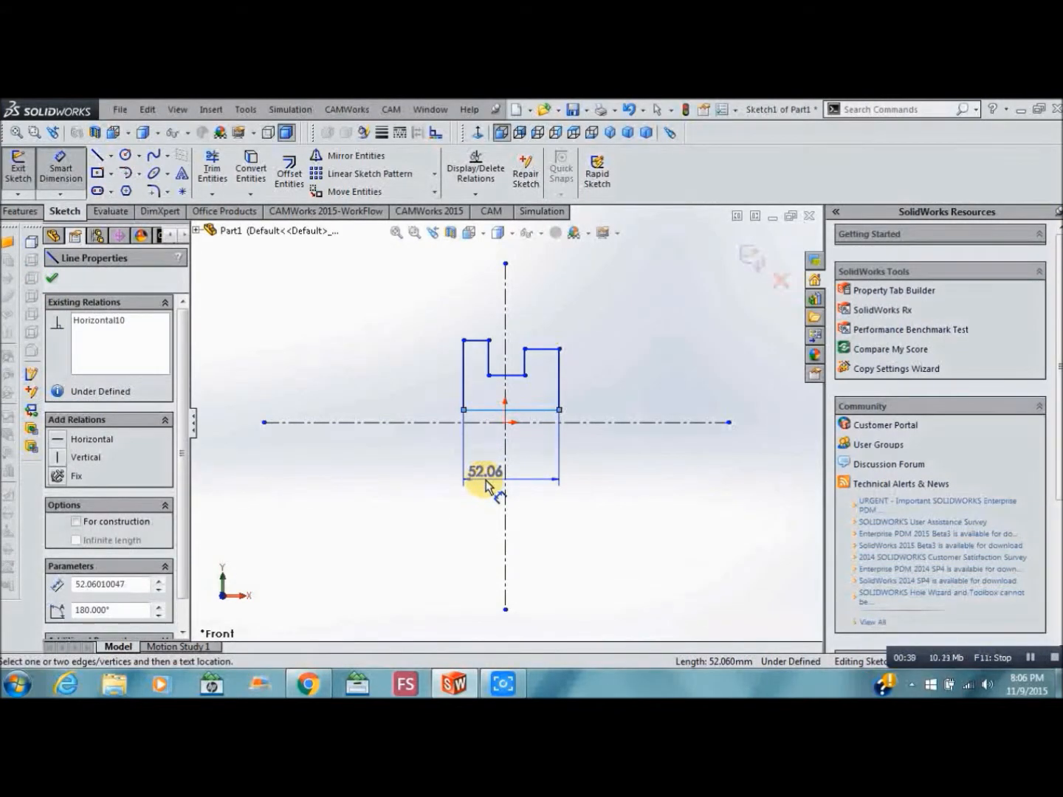
left_click(485, 485)
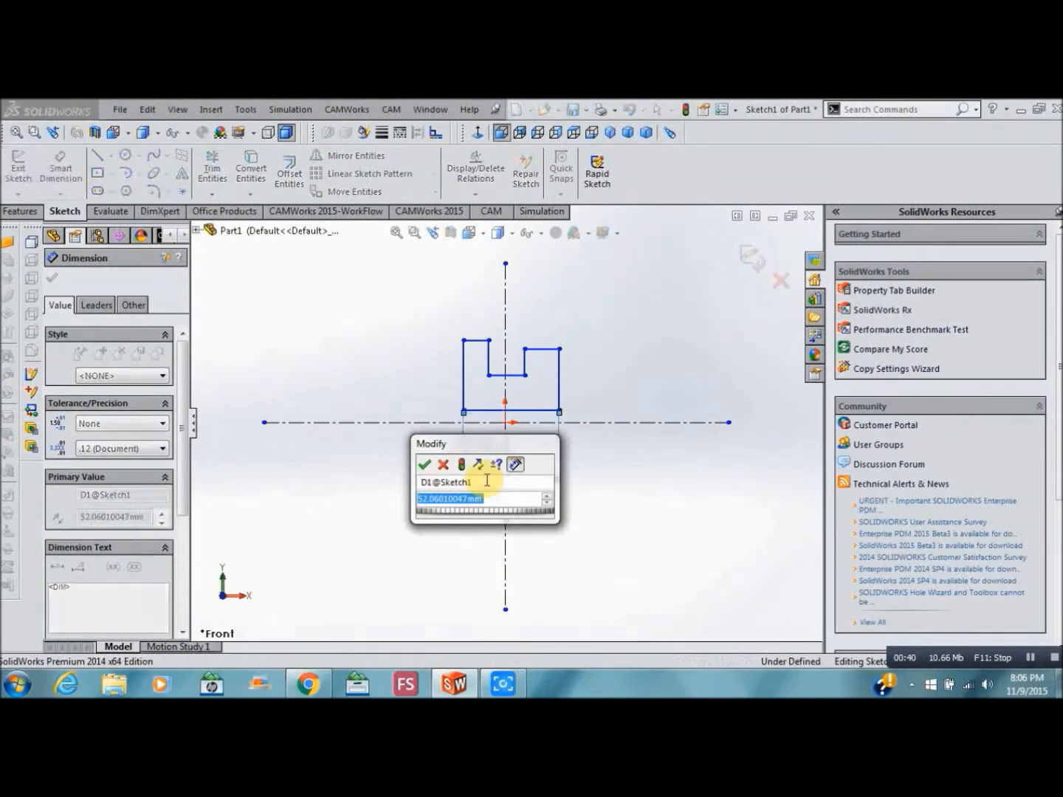
type("1.")
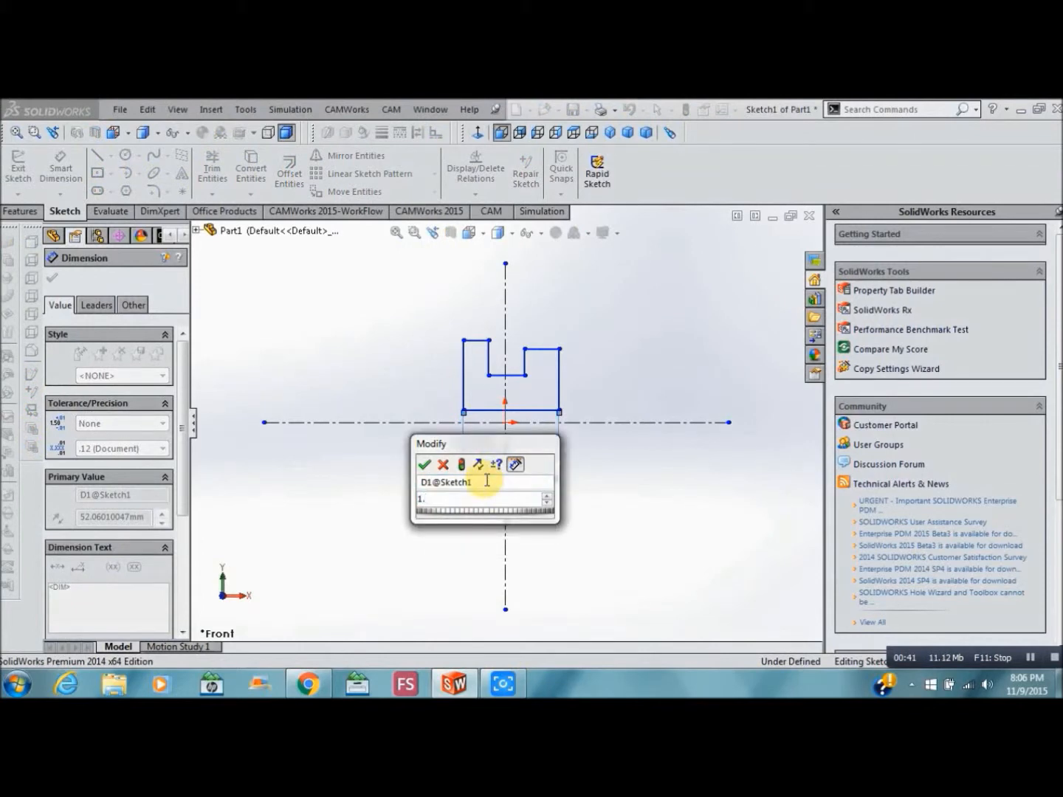
type("07in")
left_click(424, 464)
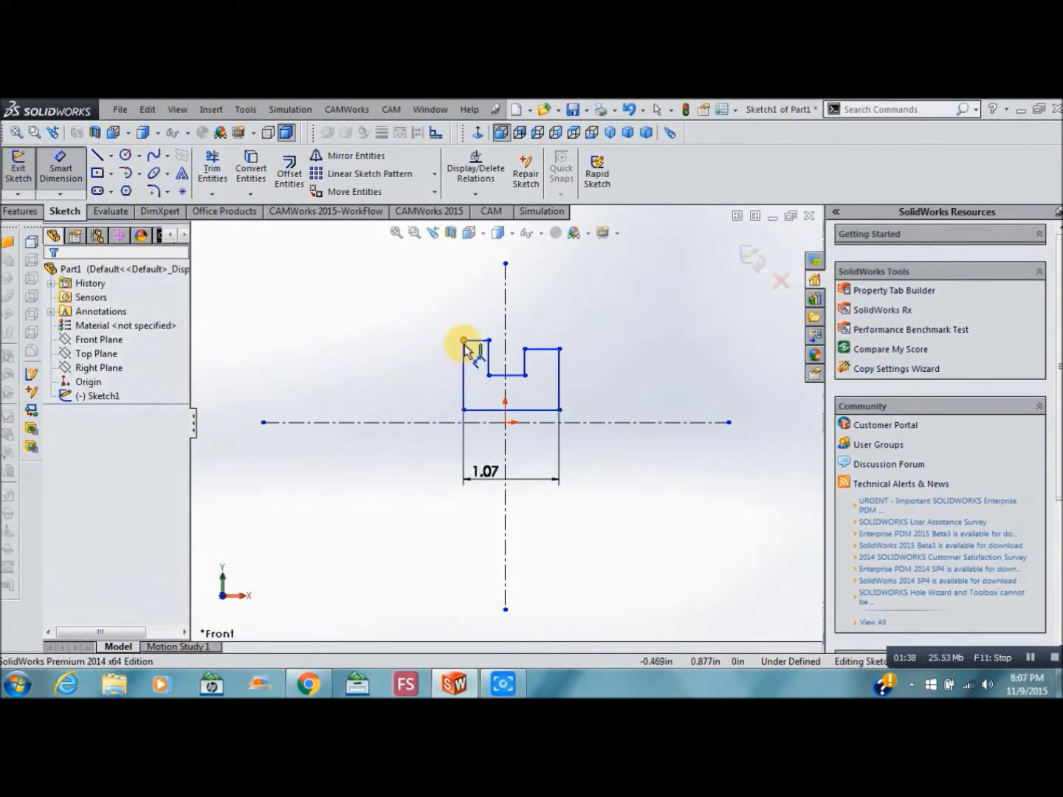
Dimension the profile's upper left corner from the horizontal centerline and set the distance to 1.65/2 in.
left_click(463, 342)
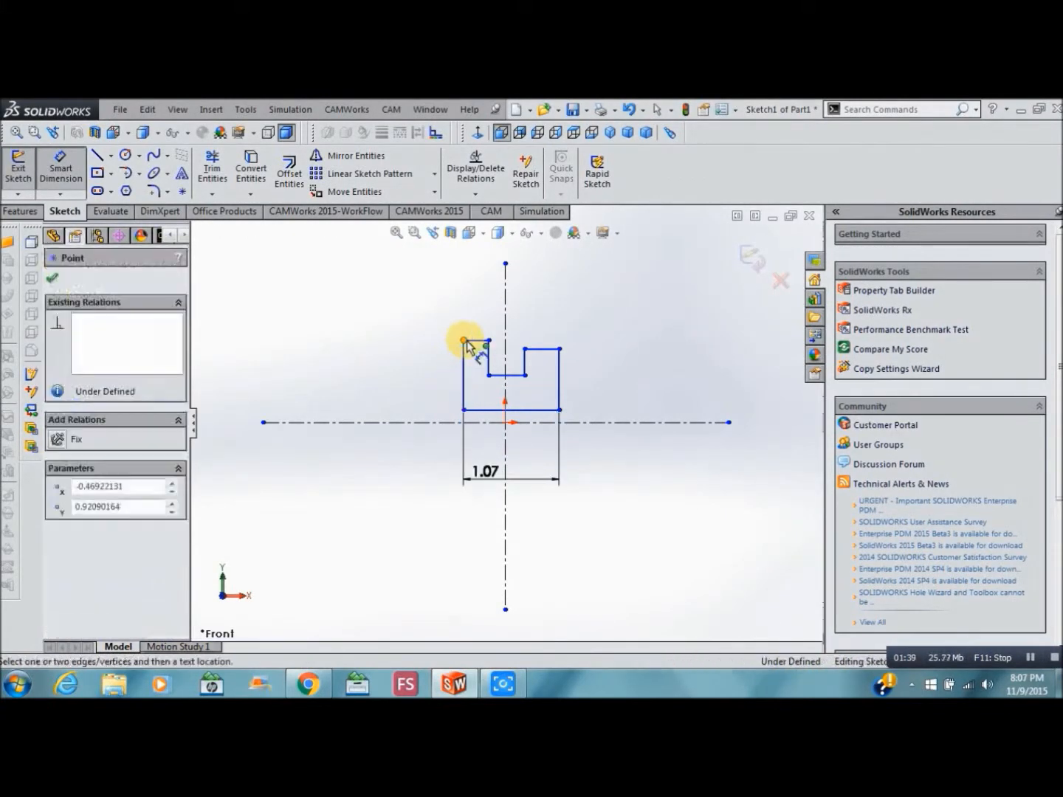
left_click(451, 423)
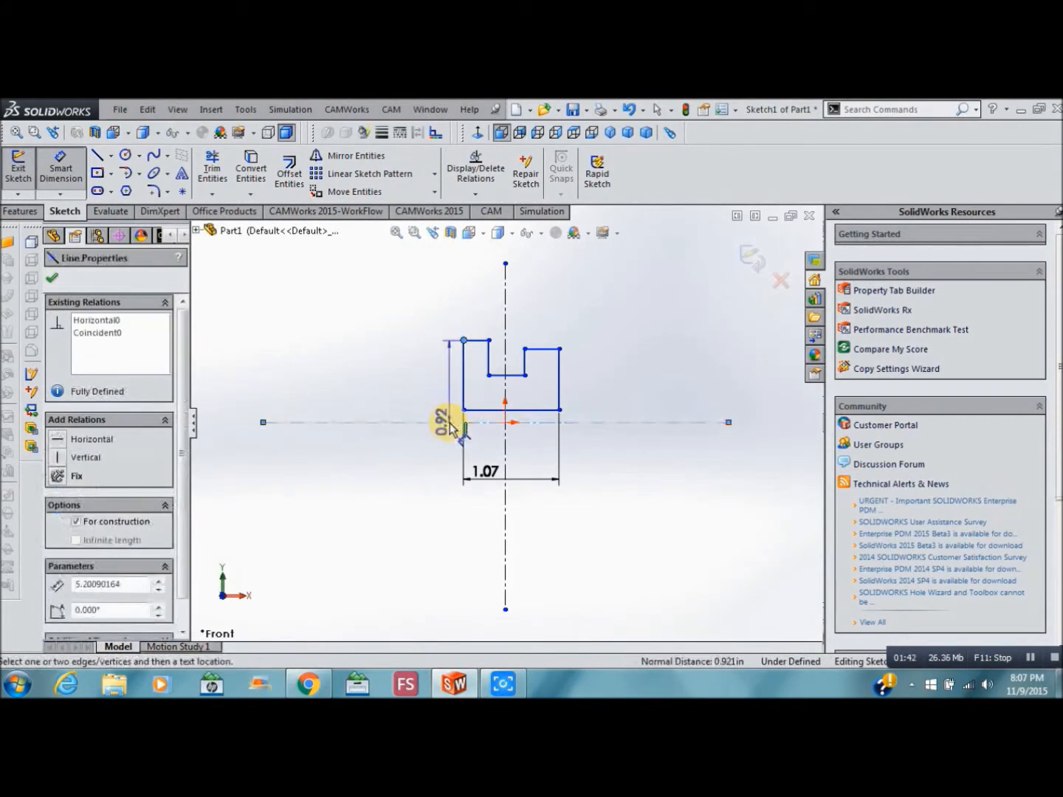
left_click(399, 384)
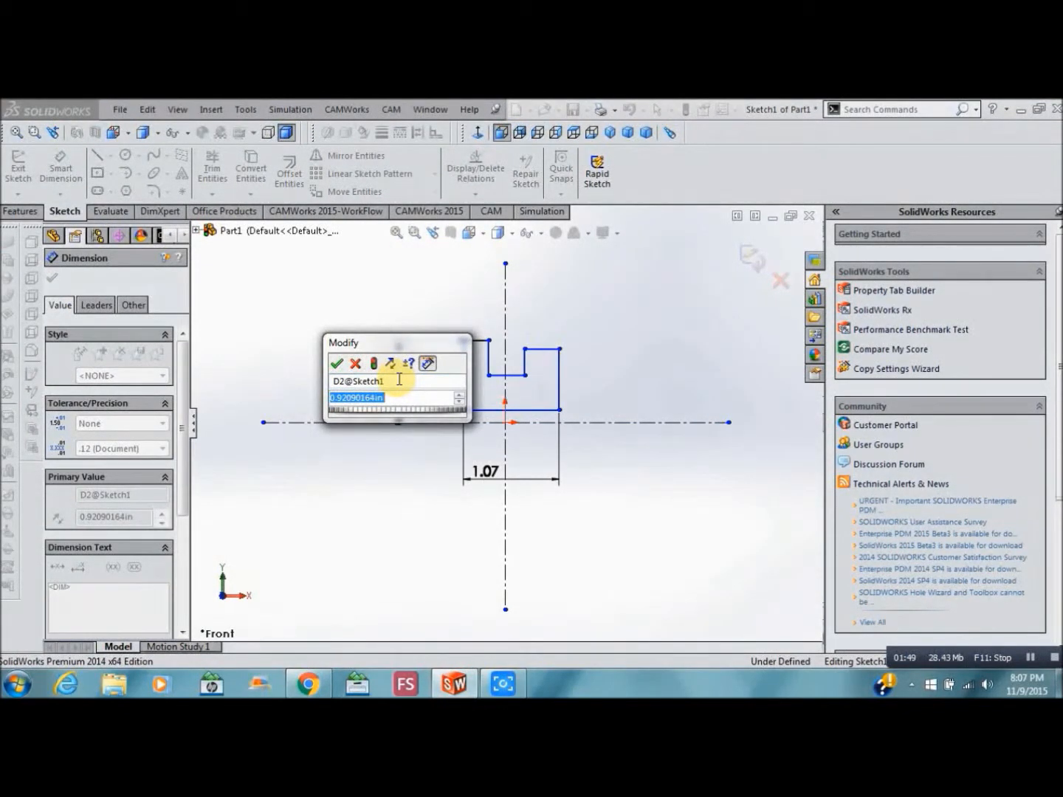
type("1.65/2")
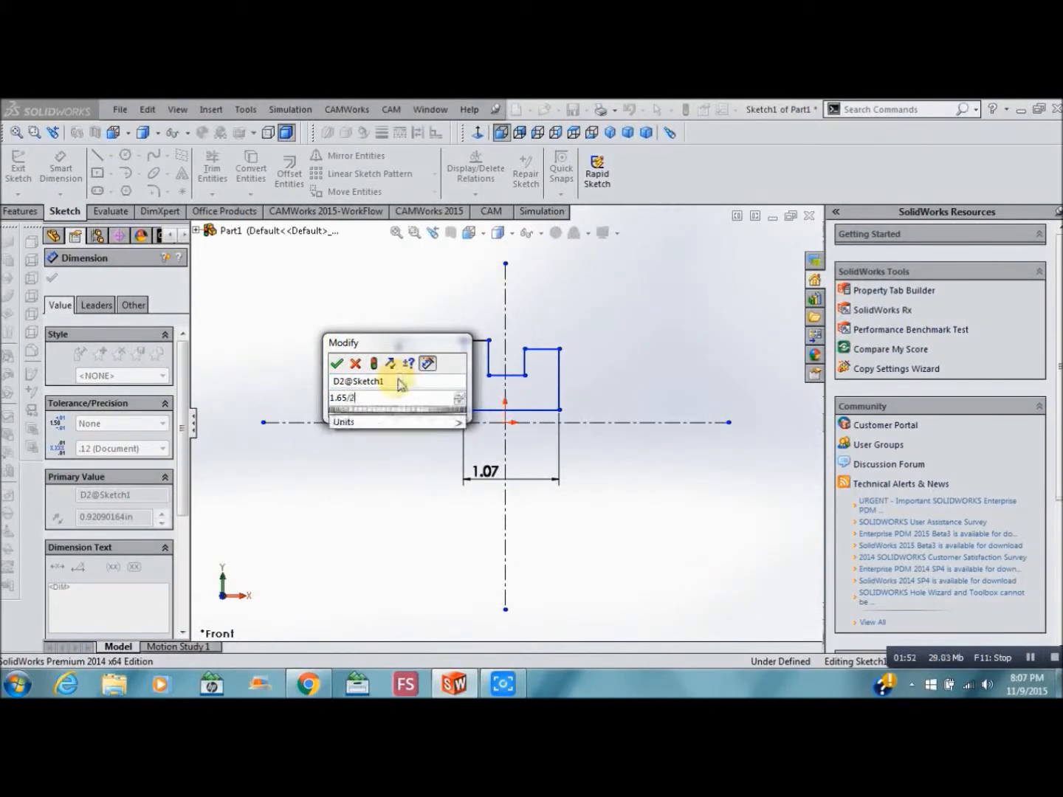
left_click(335, 363)
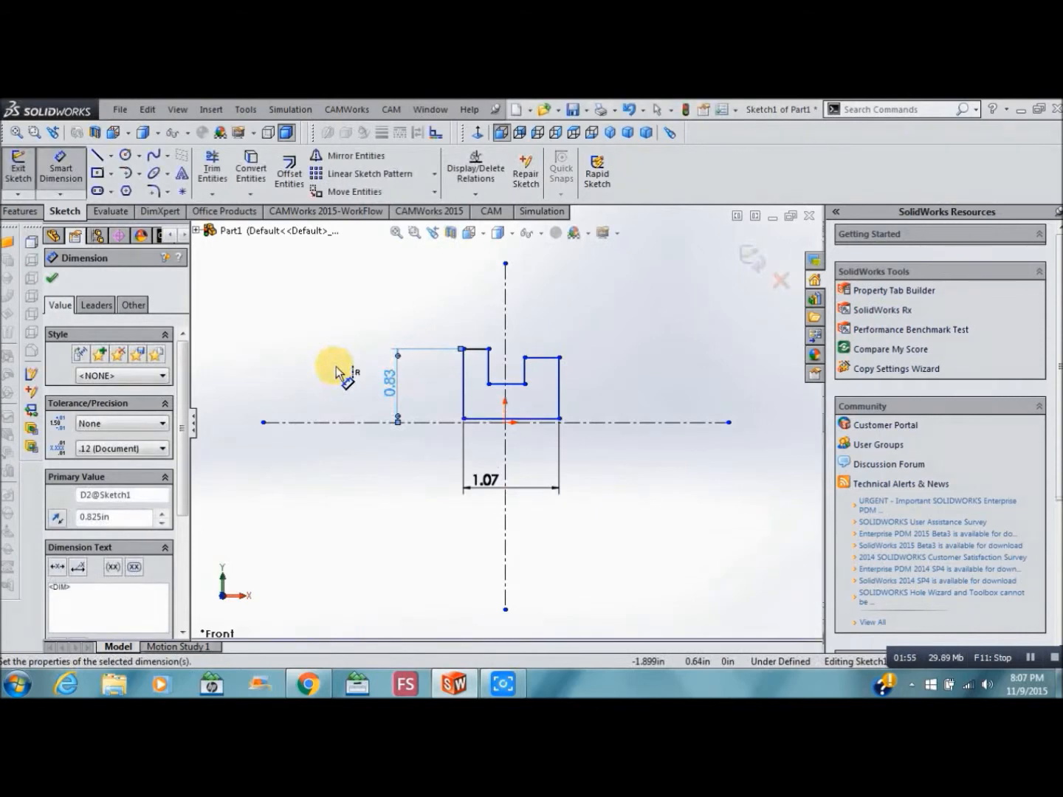
Dimension the gap between the profile's bottom edge and the horizontal centerline and set it to .25/2 in.
left_click(476, 422)
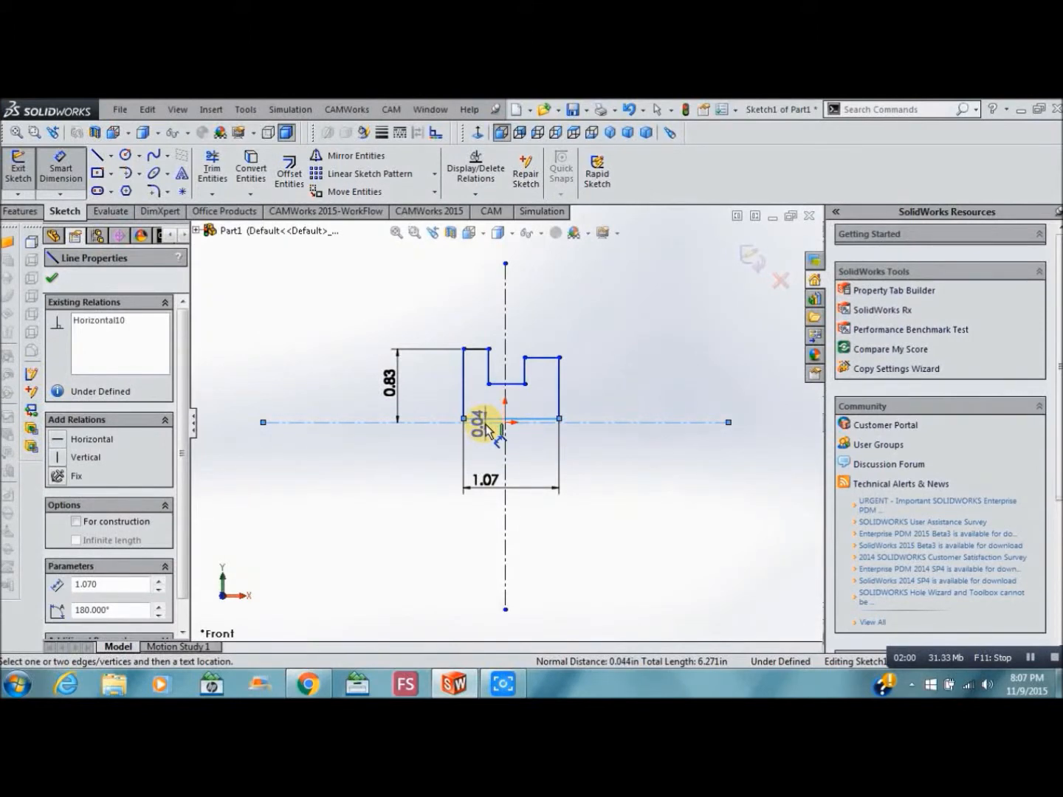
left_click(487, 429)
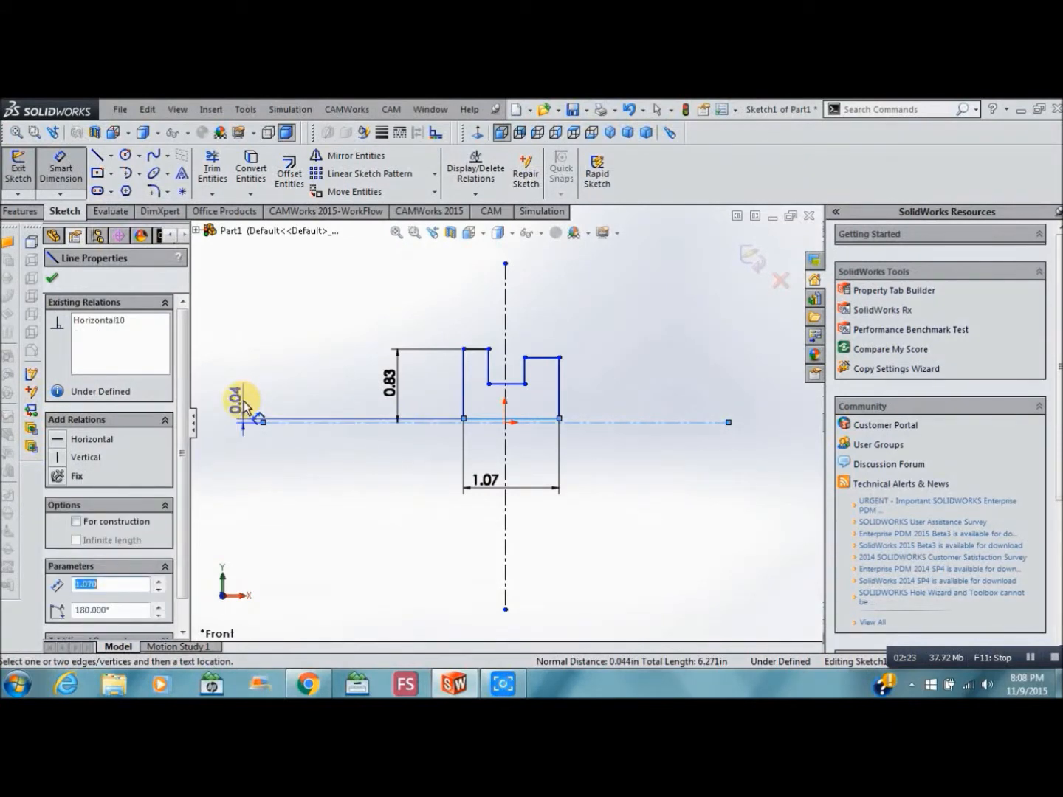
left_click(244, 403)
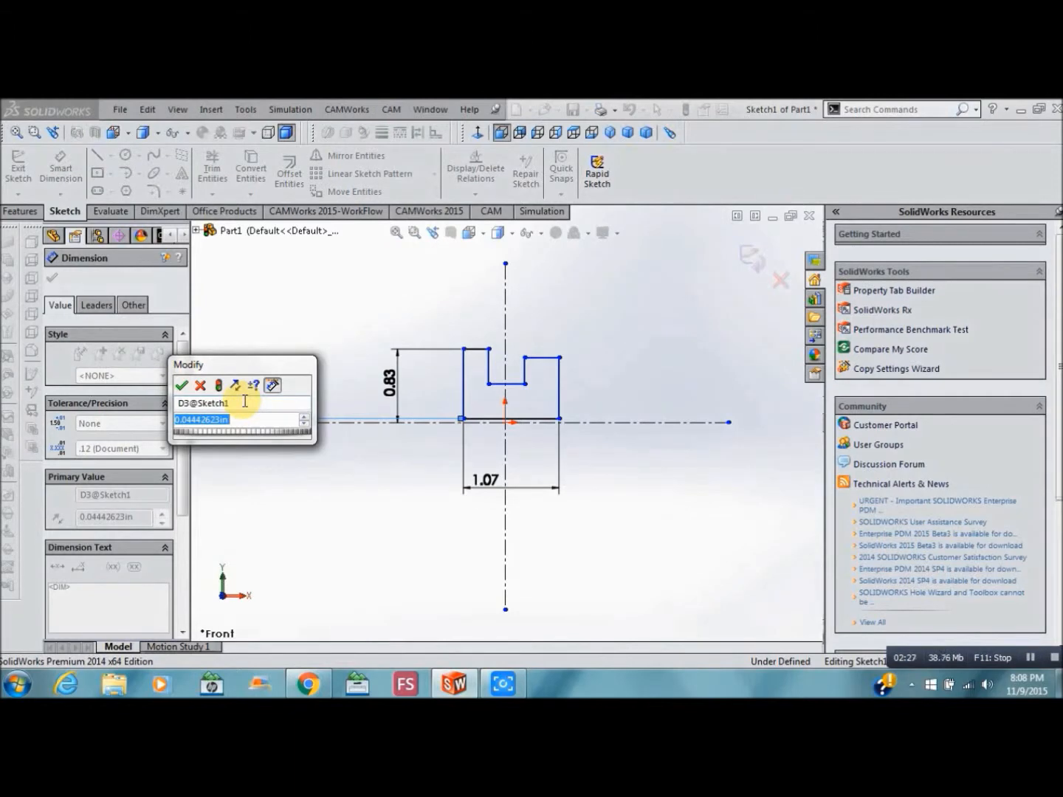
type(".25/")
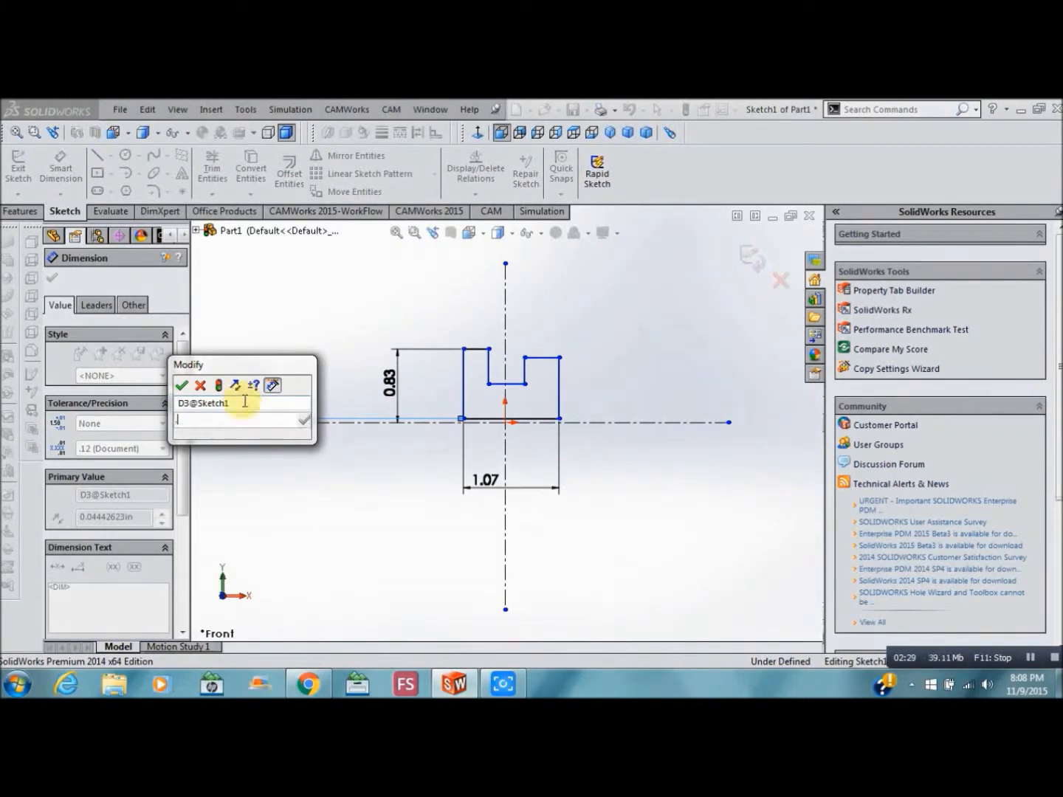
type("2")
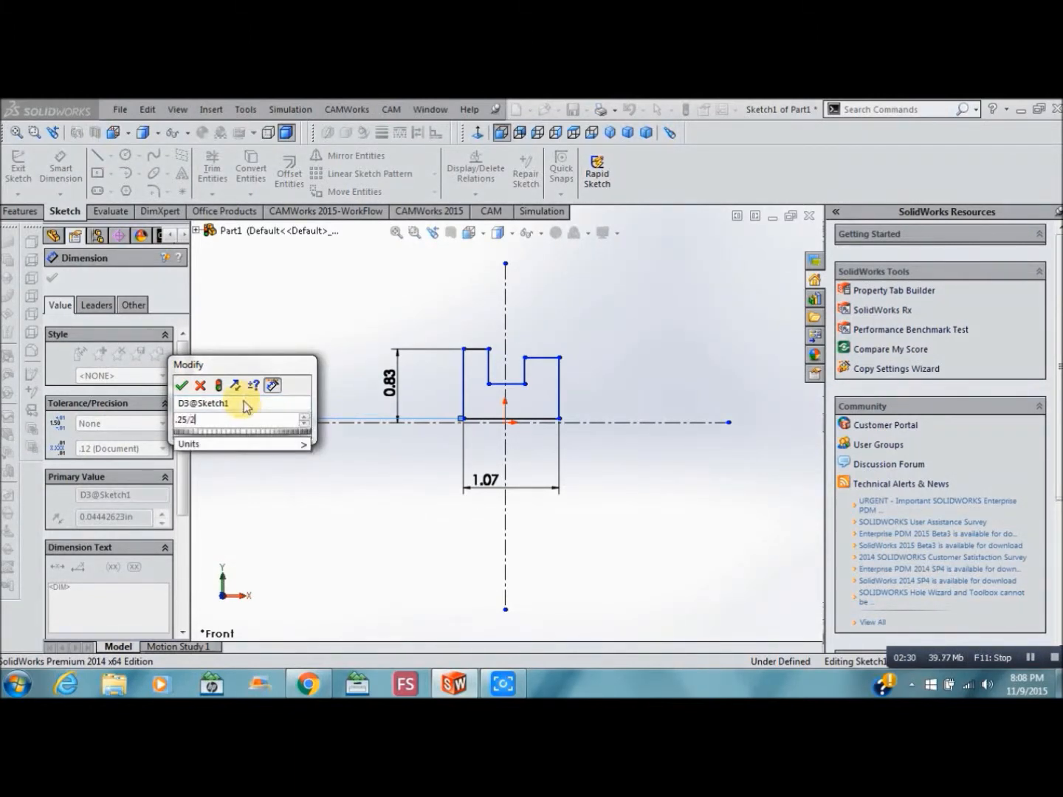
left_click(181, 388)
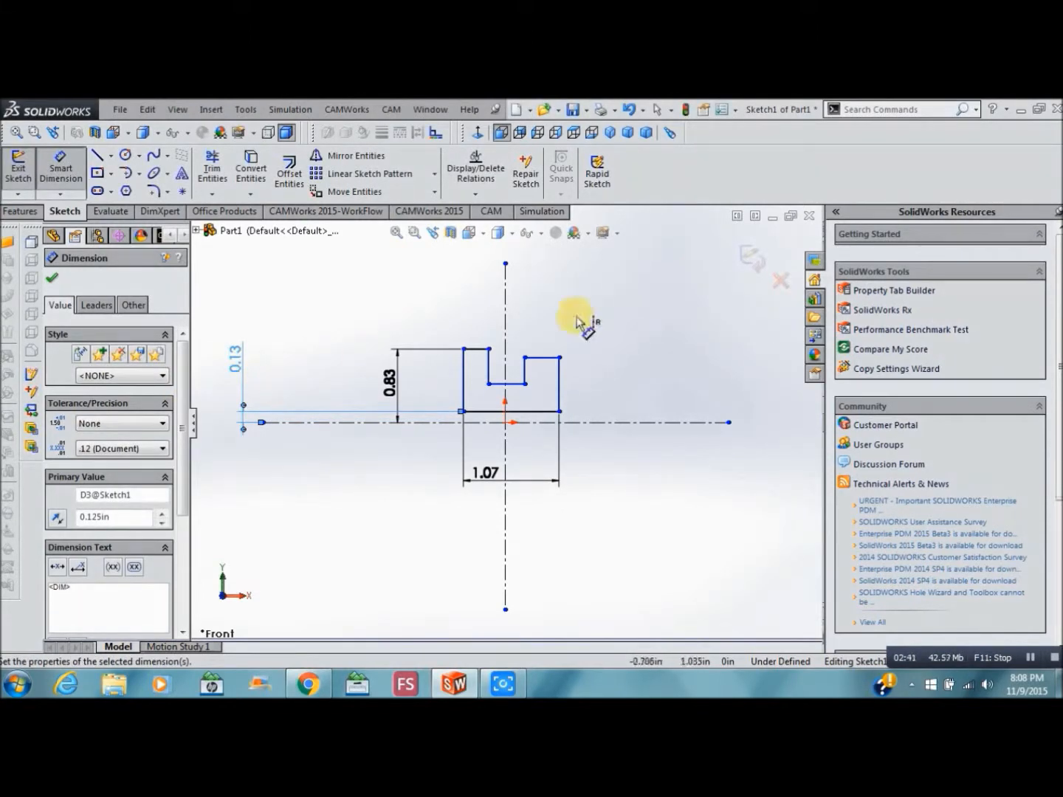
Dimension the right arm's upper outer corner from the horizontal centerline and set the distance to .75 in.
left_click(560, 359)
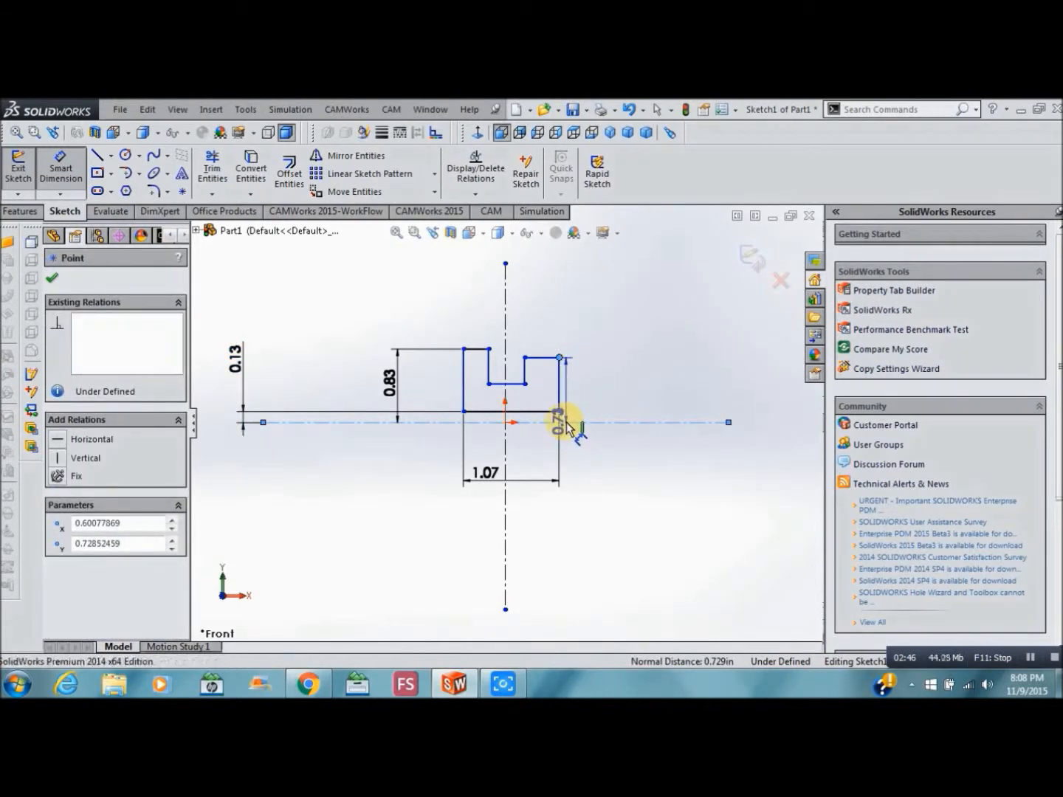
left_click(569, 422)
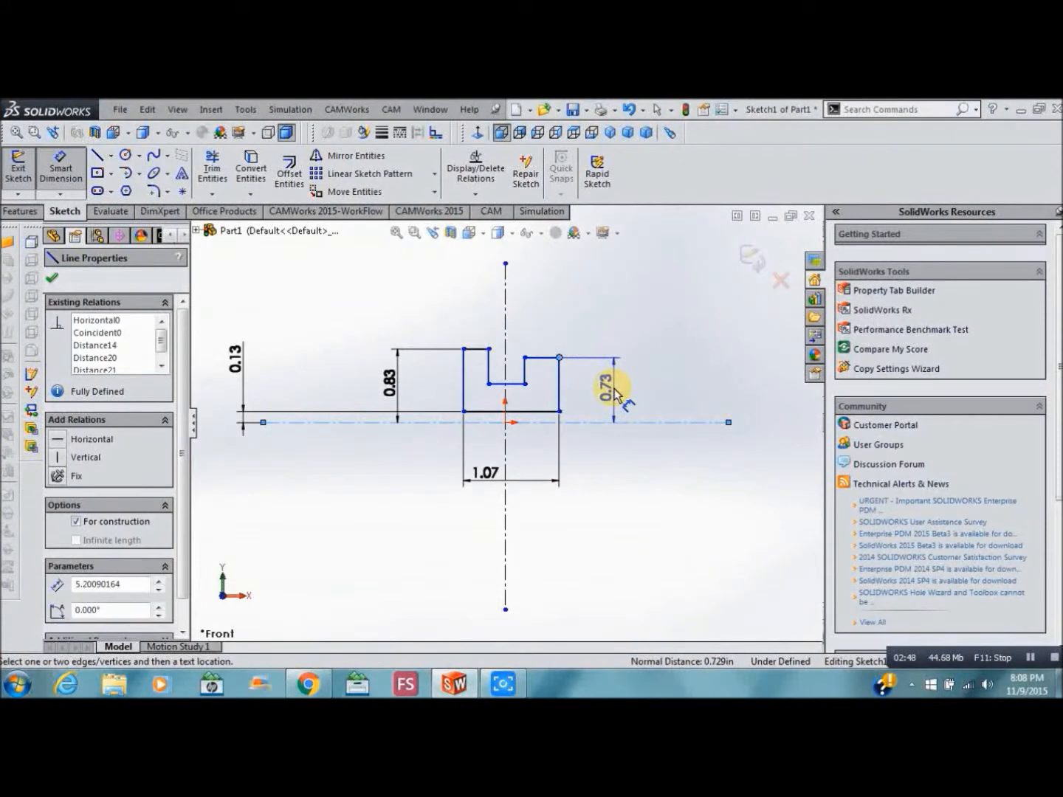
left_click(615, 392)
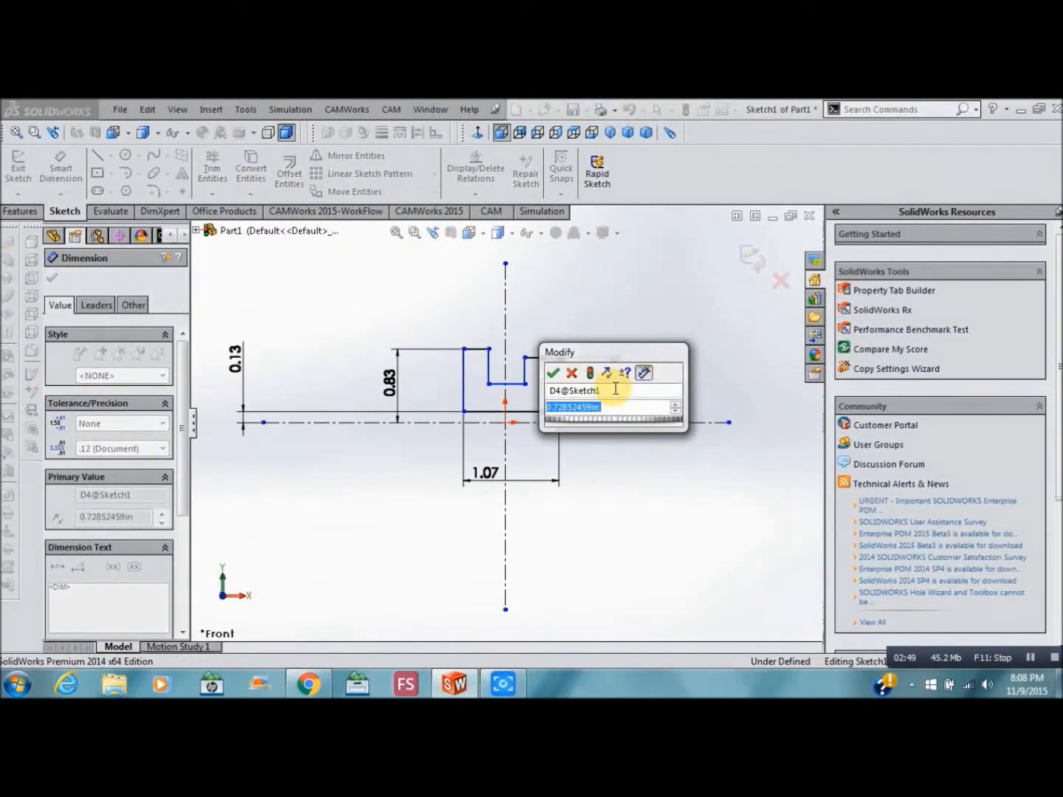
type(".75")
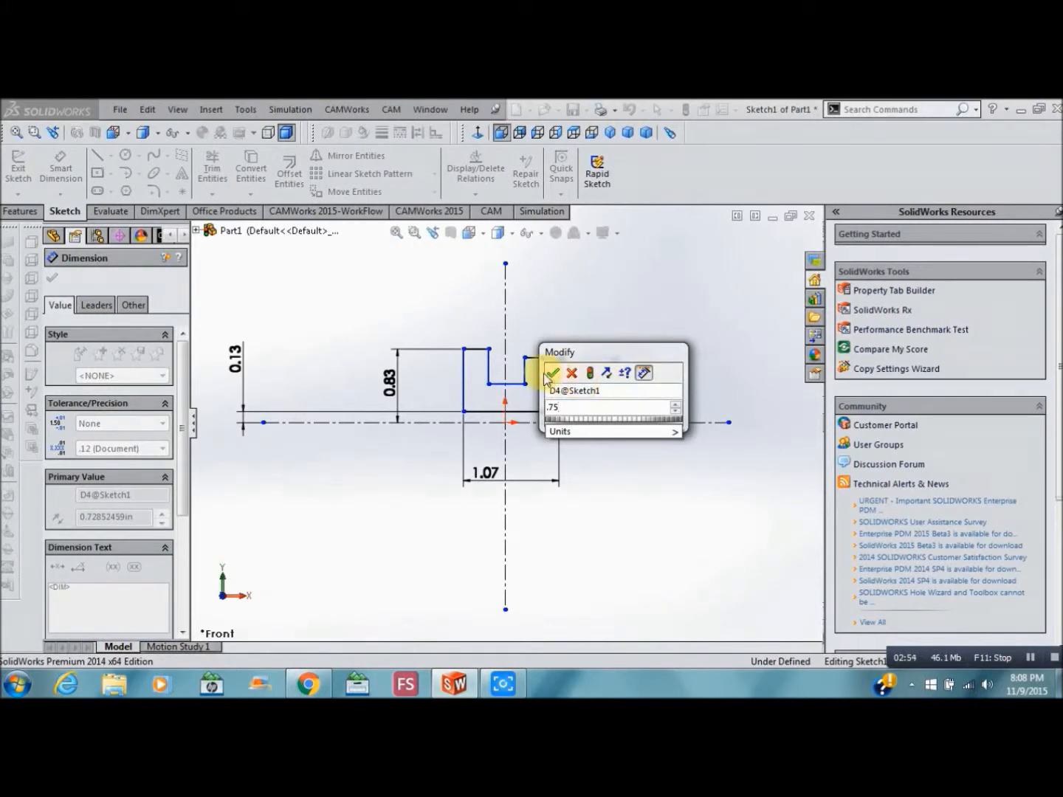
left_click(552, 373)
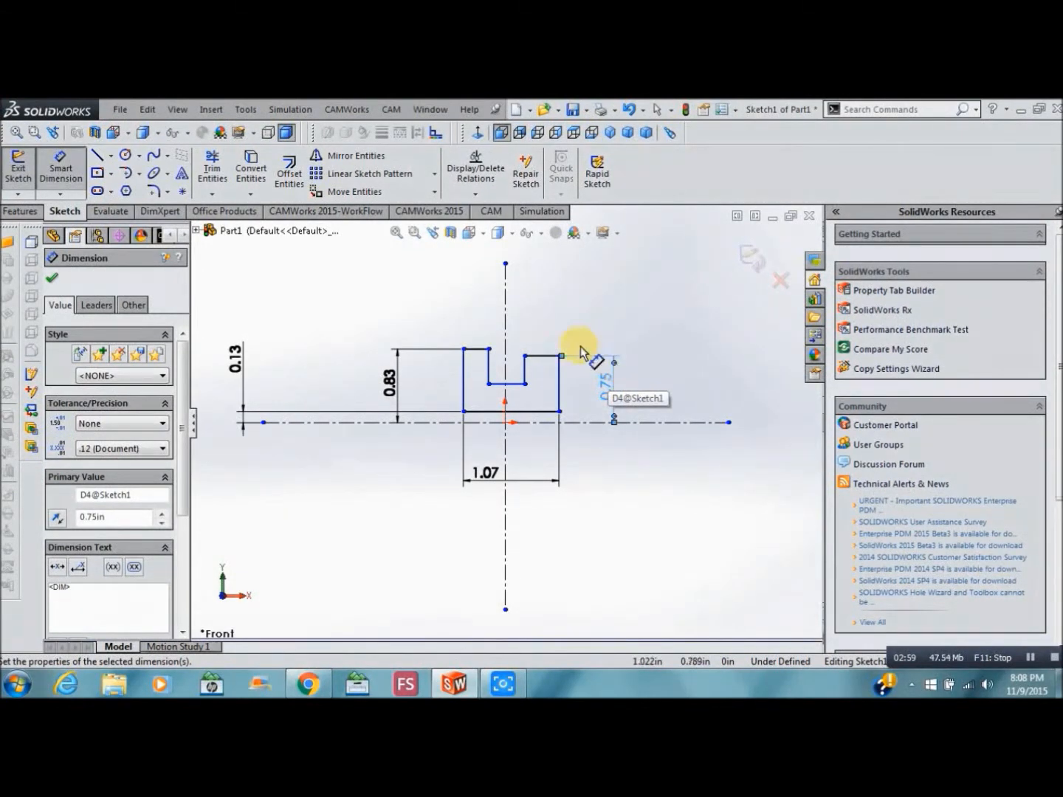
Dimension the floor of the notch from the horizontal centerline and set the distance to .4 in.
left_click(517, 383)
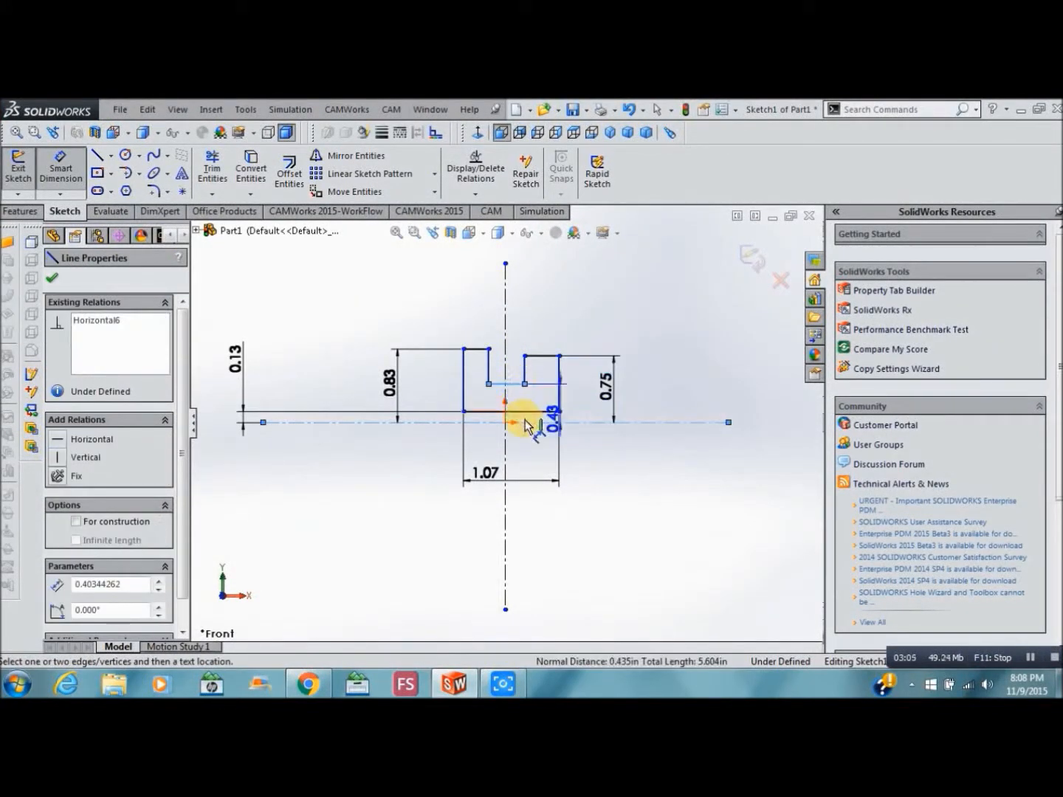
left_click(525, 425)
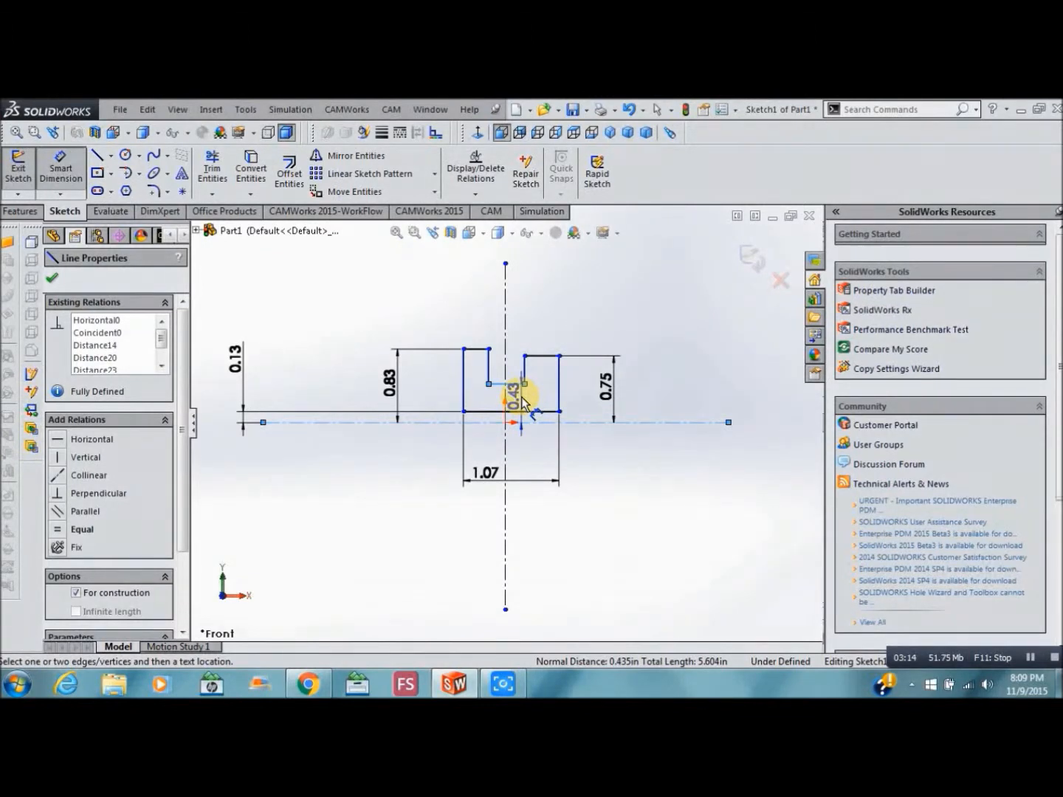
left_click(522, 403)
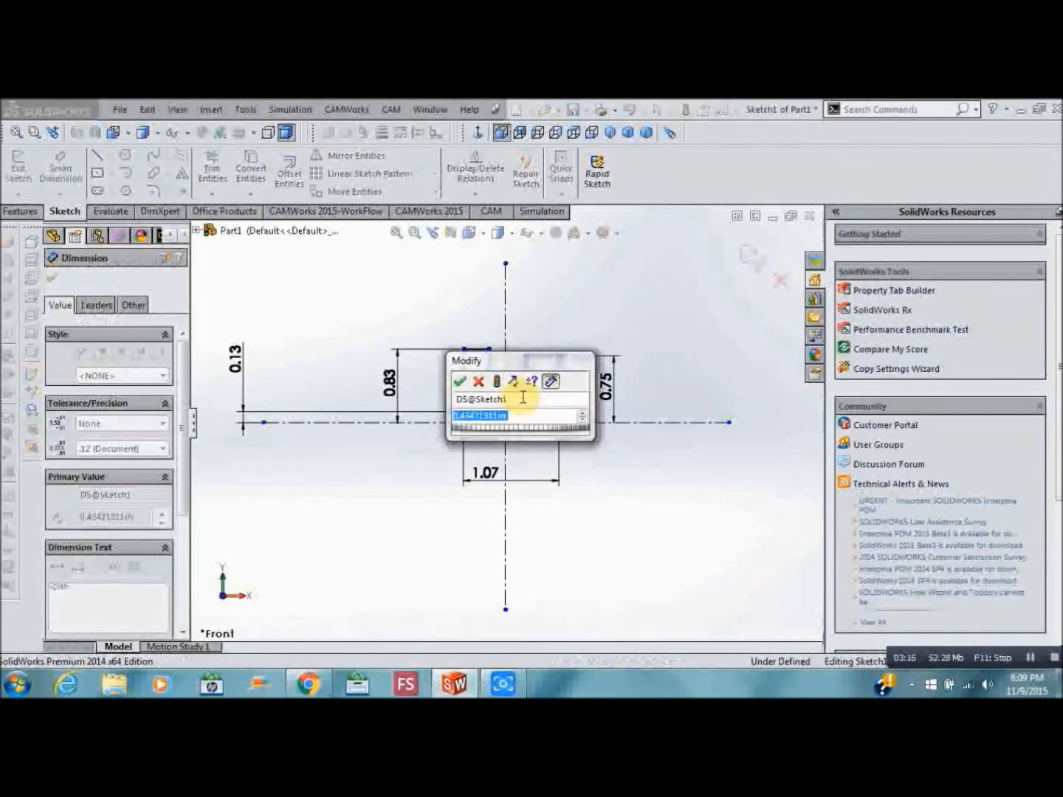
type(".4")
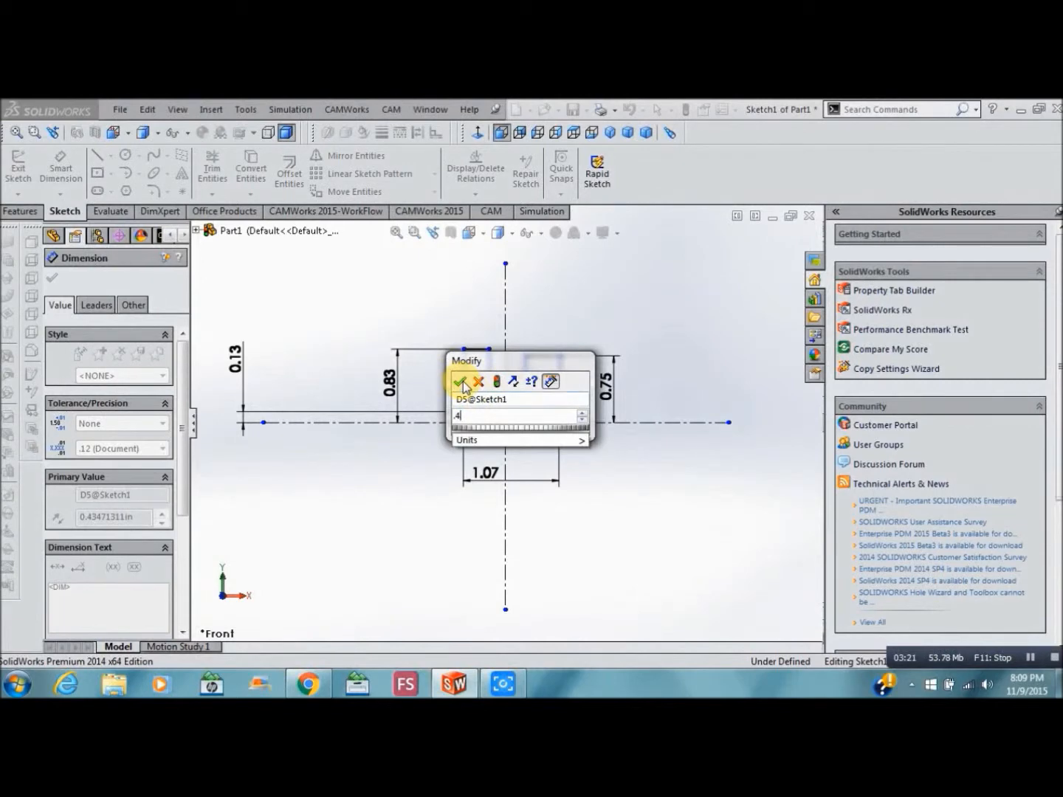
left_click(461, 381)
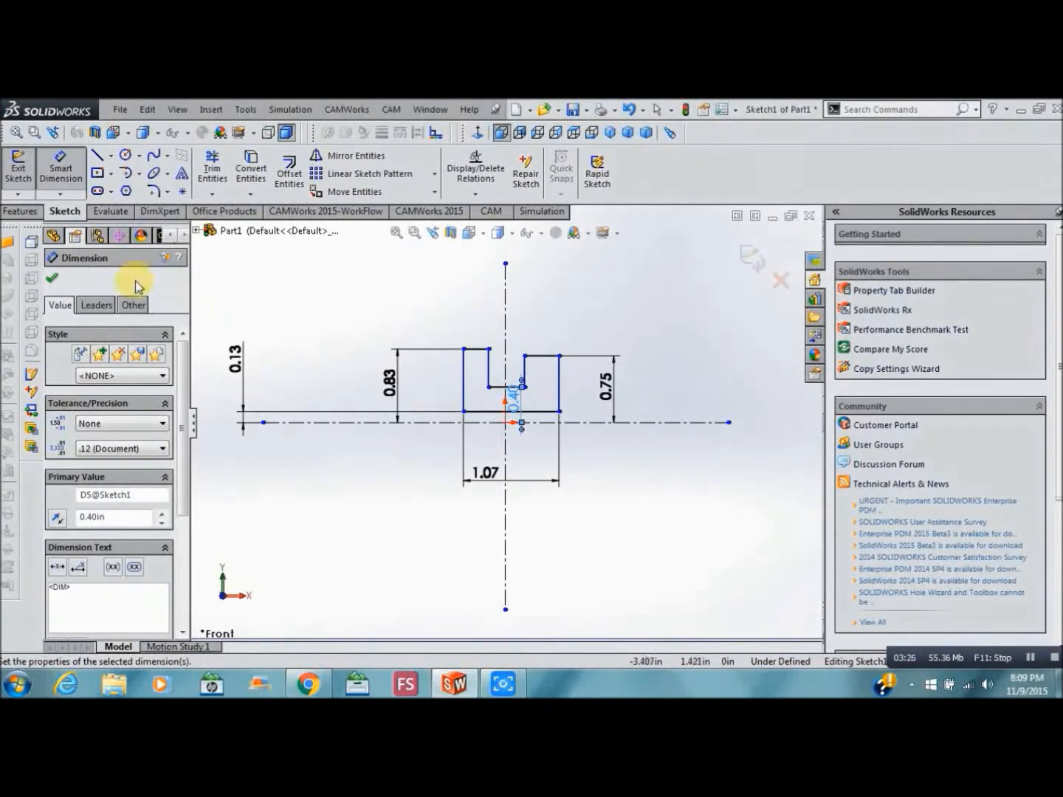
Create a 360-degree Revolved Boss/Base of the profile about the horizontal centerline.
left_click(20, 212)
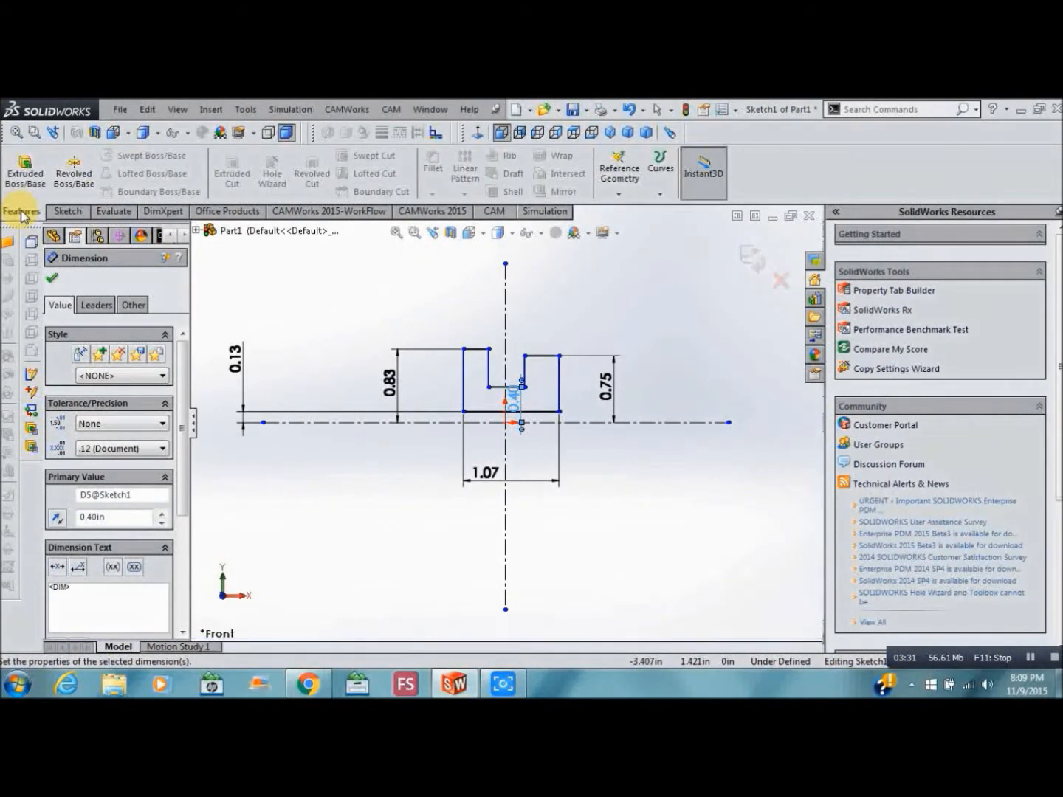
left_click(79, 181)
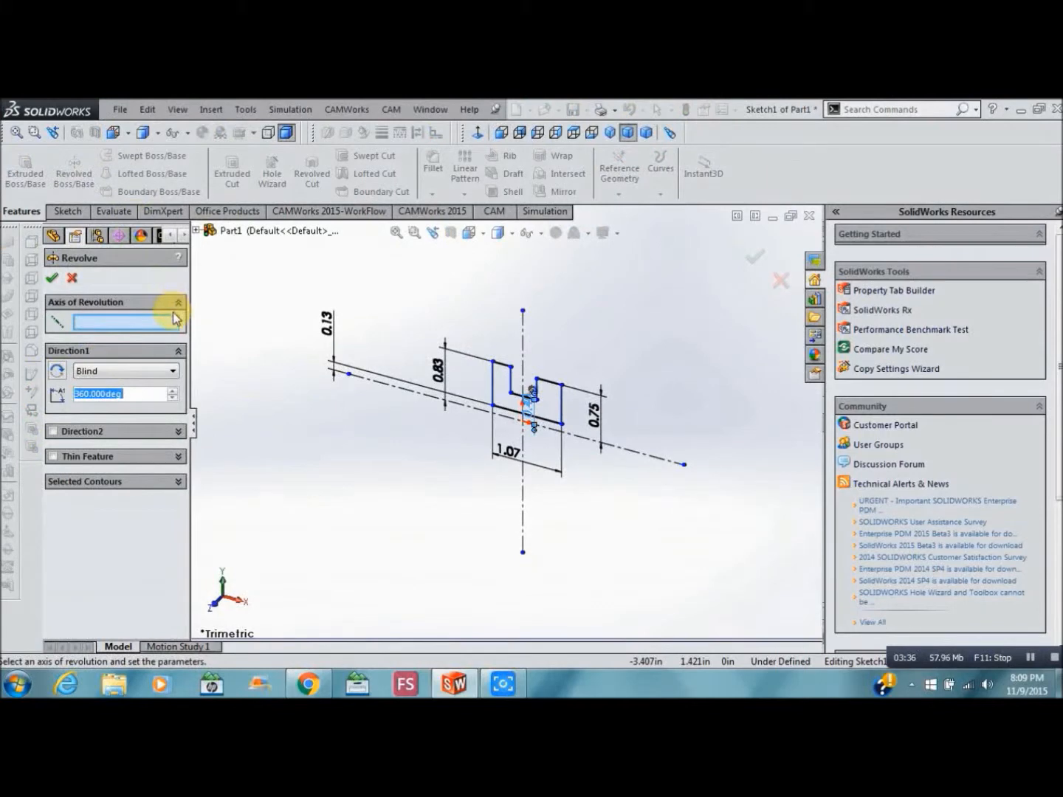
left_click(415, 399)
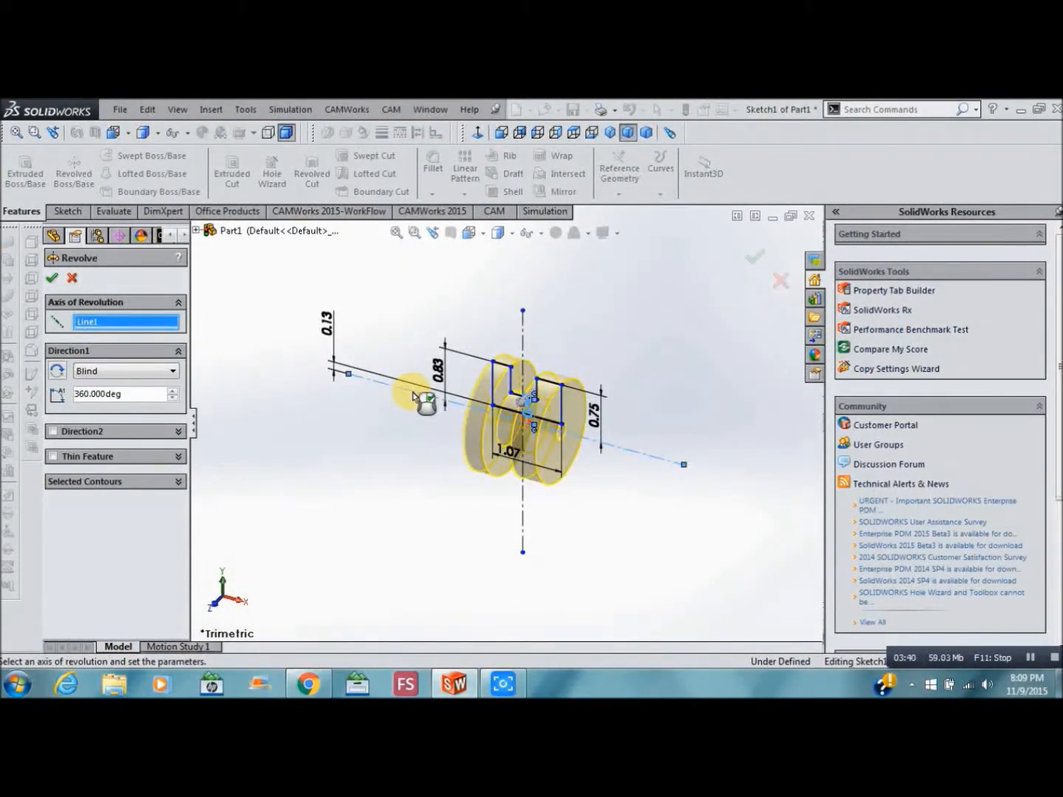
left_click(52, 282)
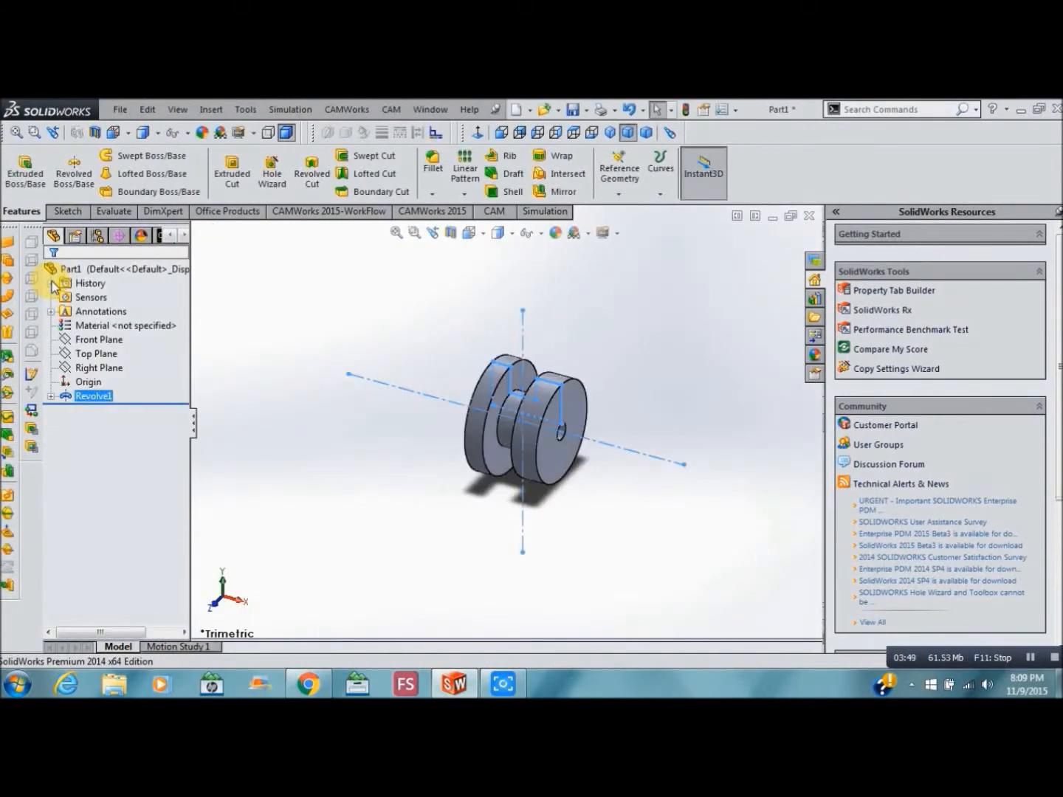
Edit the revolve's sketch, set the right arm's upper outer corner distance from the horizontal centerline to 1 in, and rebuild the part.
left_click(67, 397)
left_click(96, 357)
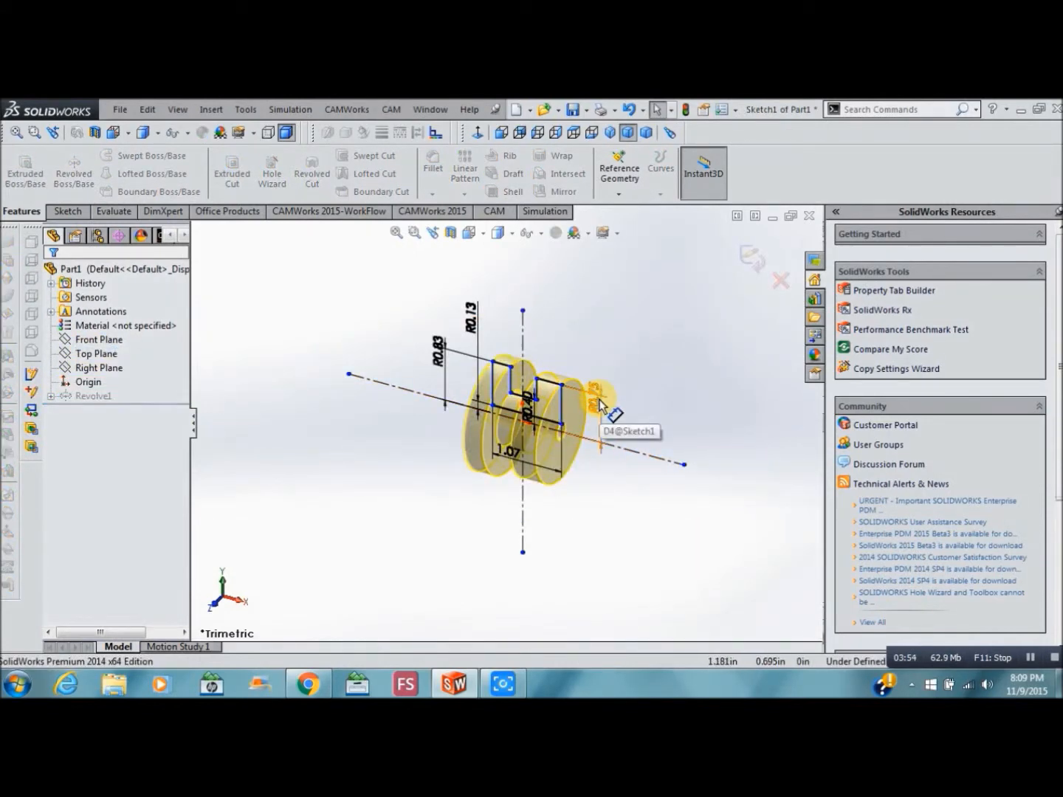
double_click(599, 403)
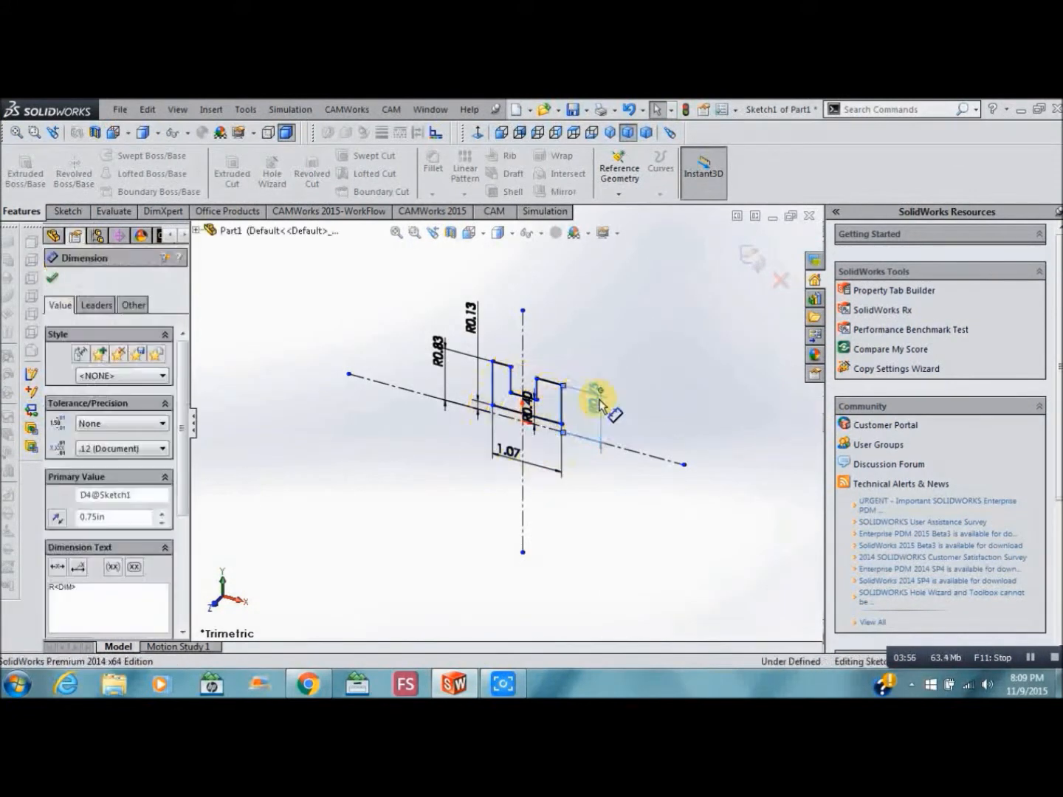
type("1")
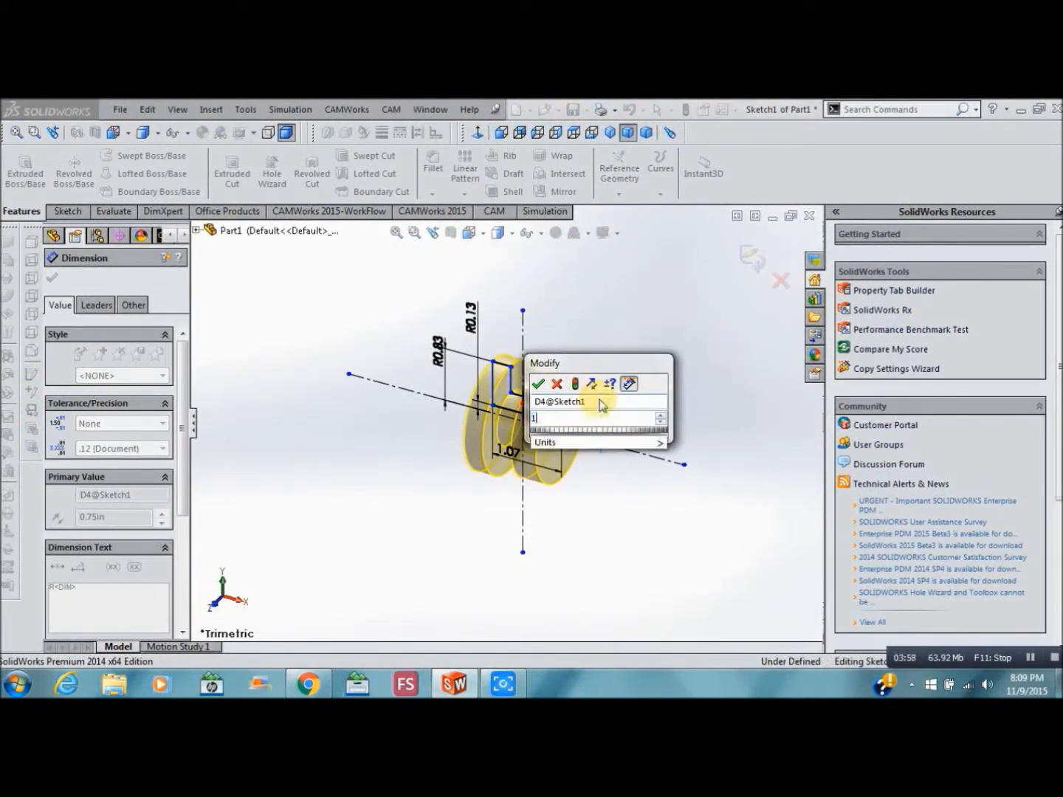
left_click(540, 383)
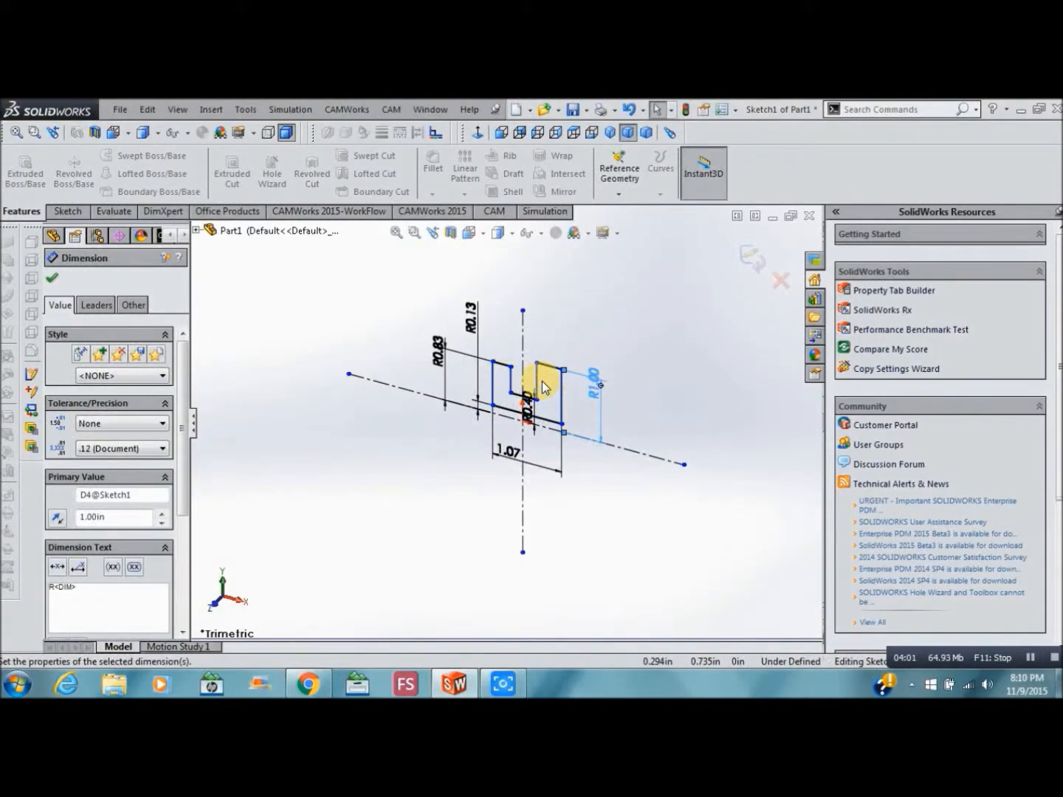
left_click(51, 284)
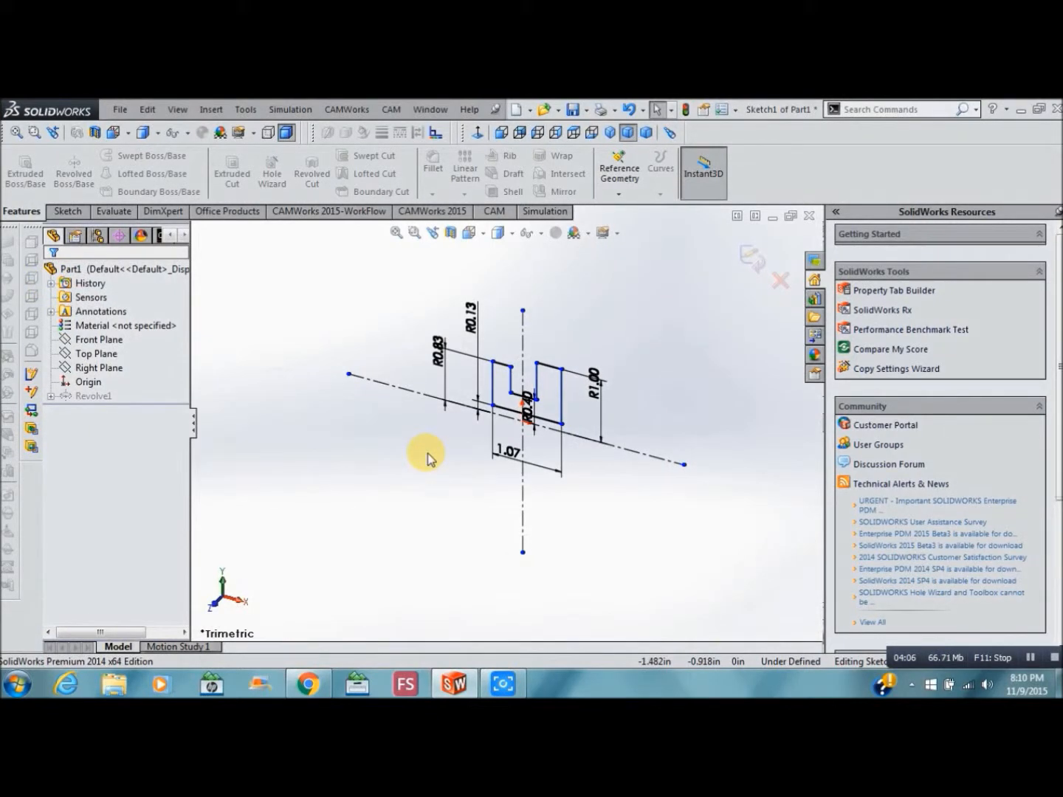
left_click(747, 261)
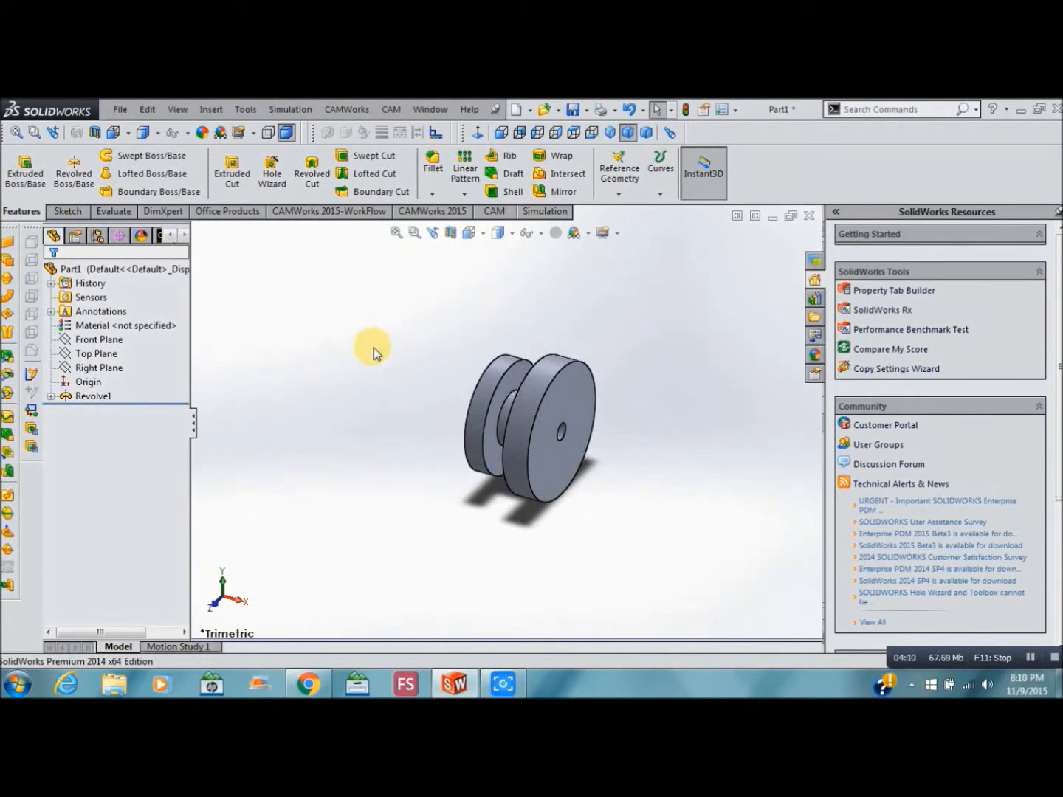
Sketch a six-sided polygon about 1.5 in across flats, centered on the bore, on the larger flange's end face.
left_click(541, 454)
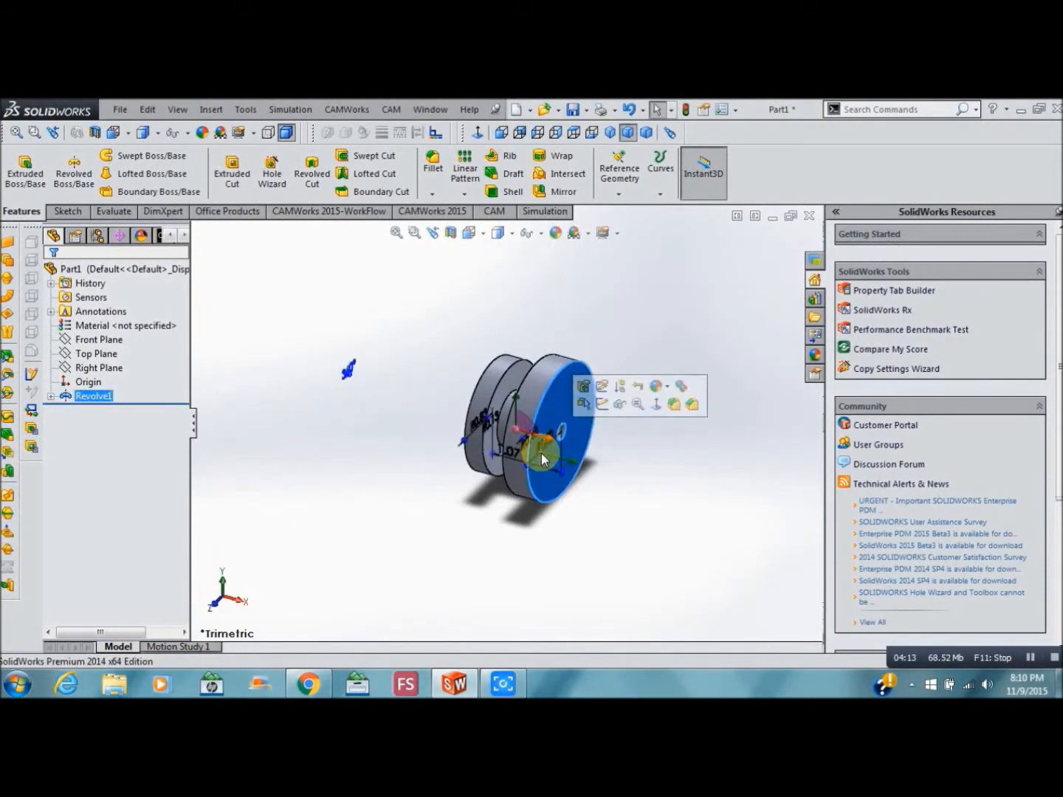
left_click(485, 236)
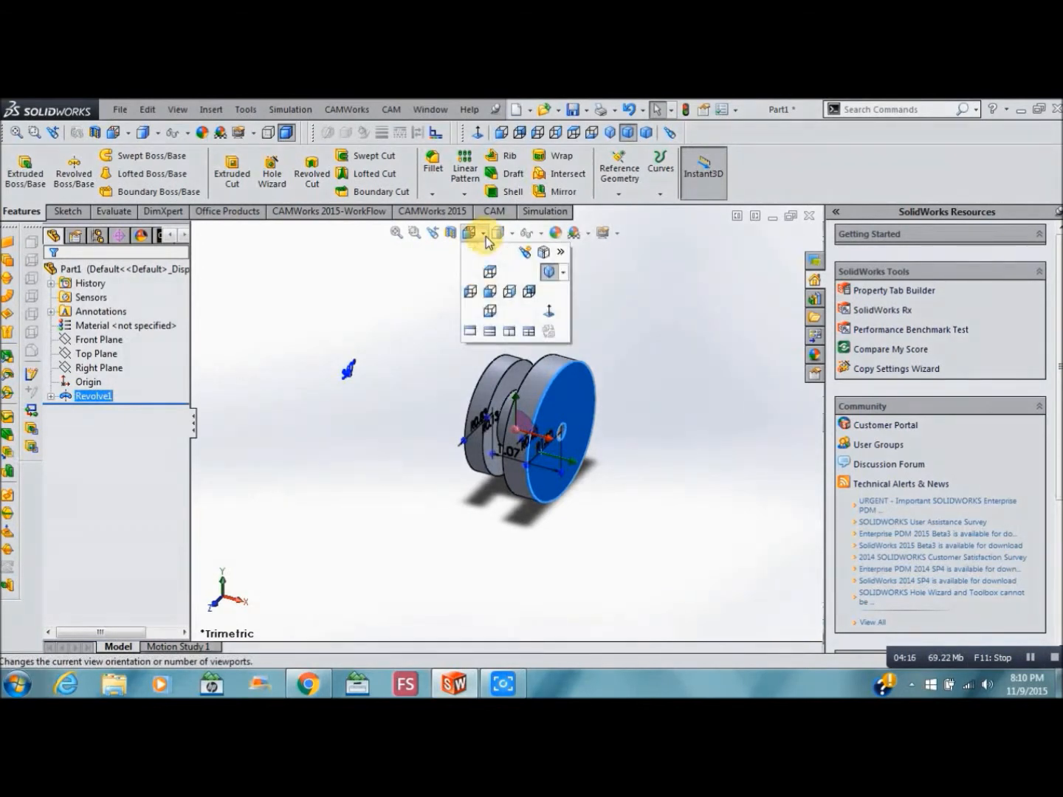
left_click(551, 312)
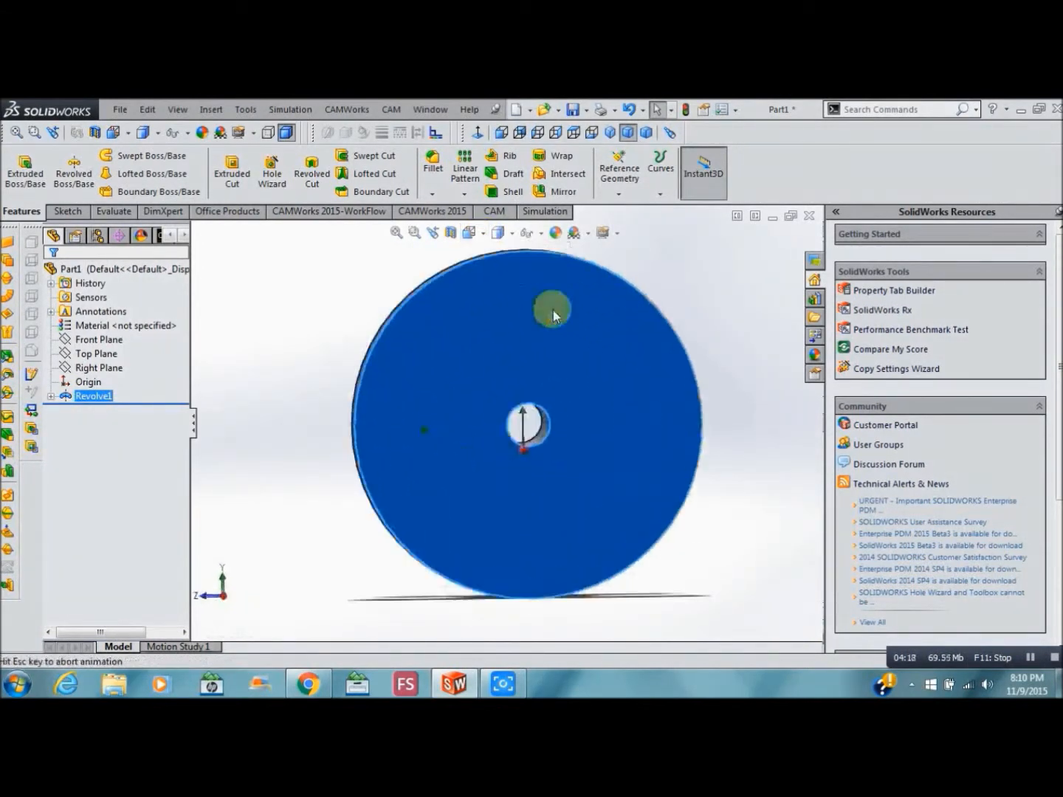
left_click(326, 305)
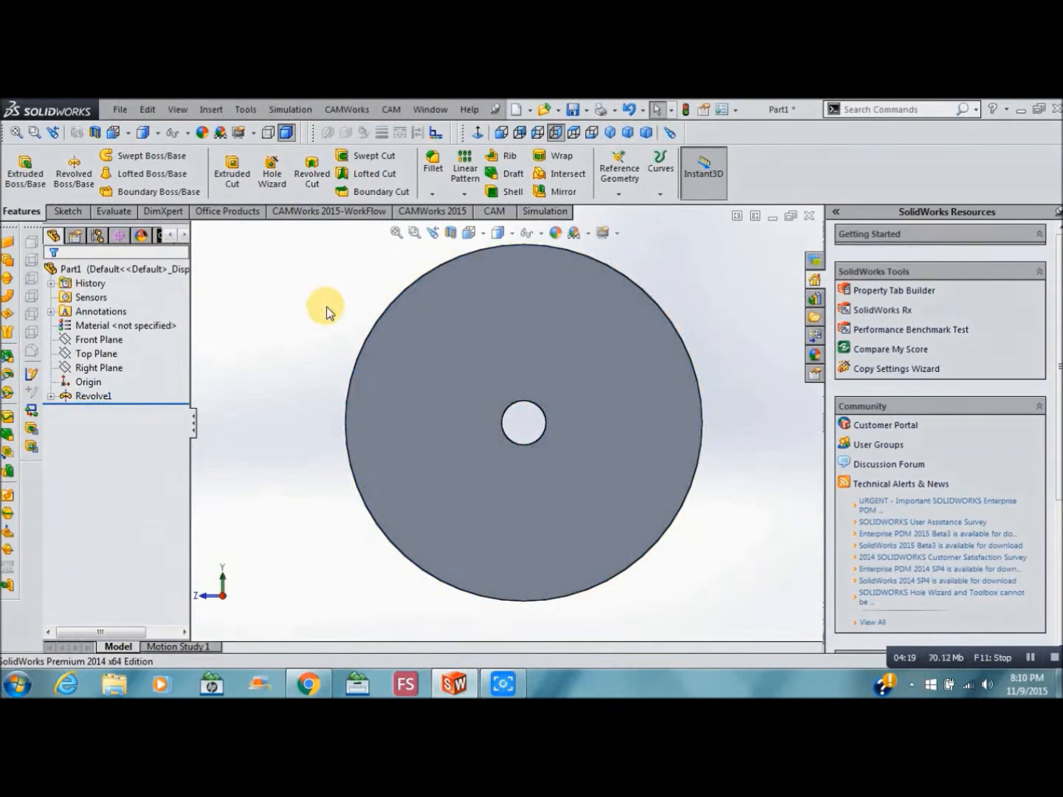
left_click(72, 213)
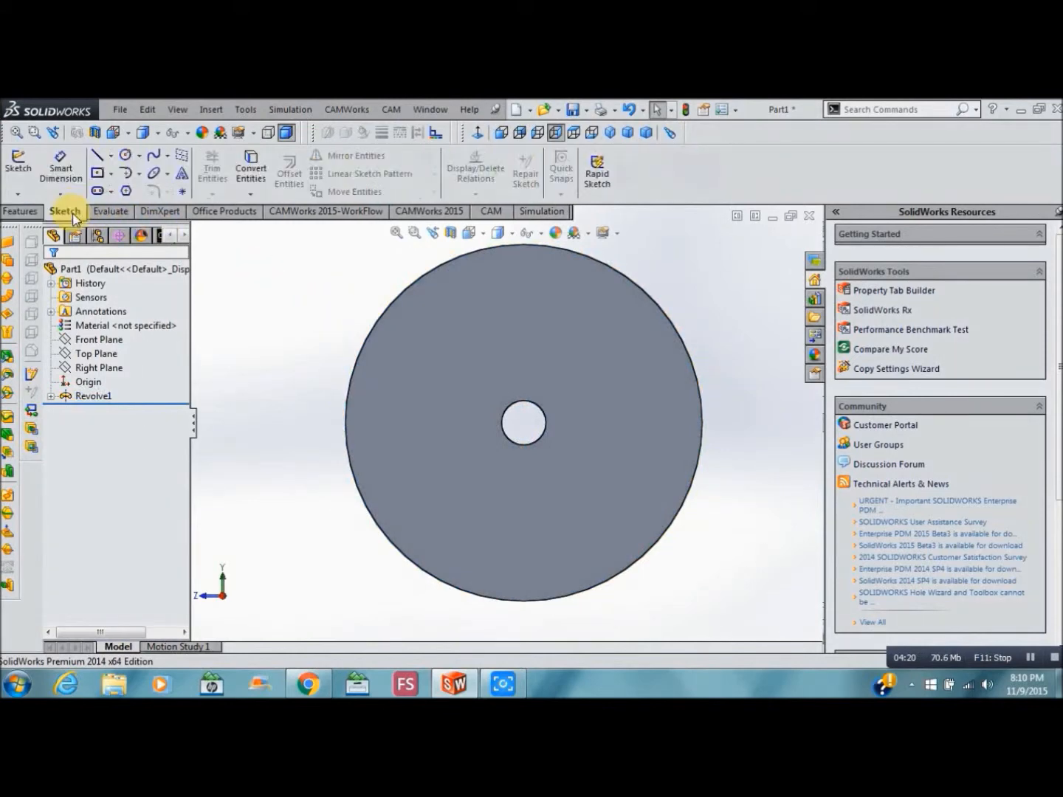
left_click(125, 191)
left_click(460, 384)
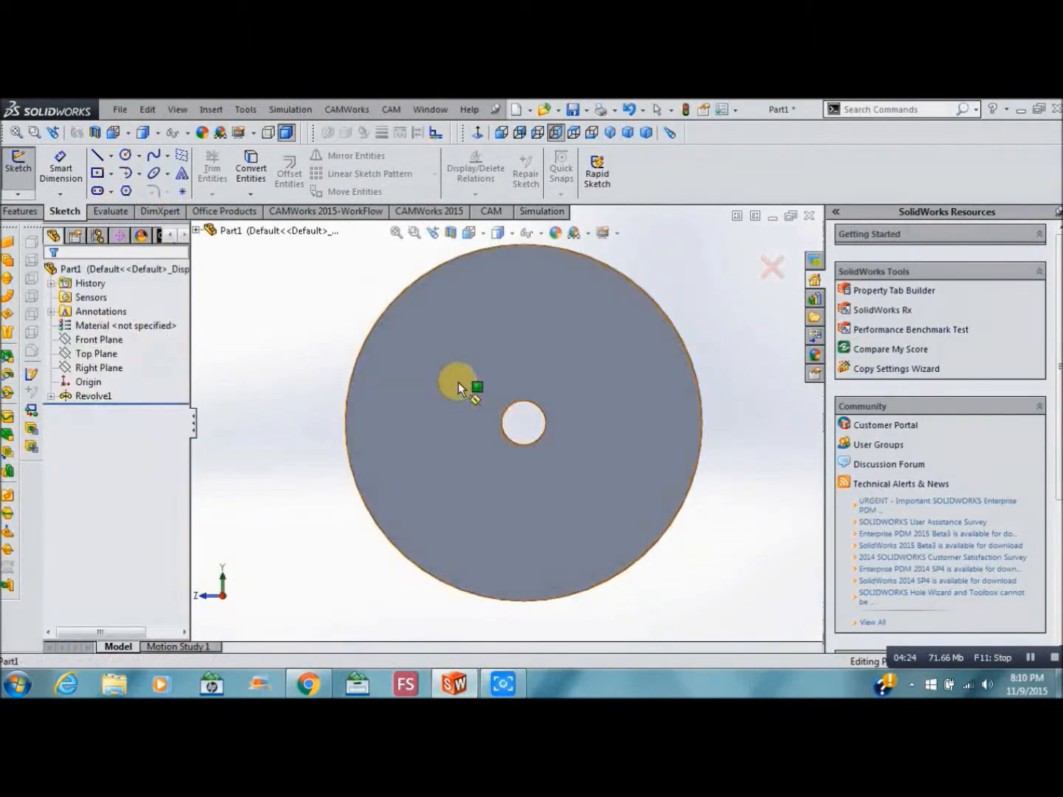
left_click(524, 422)
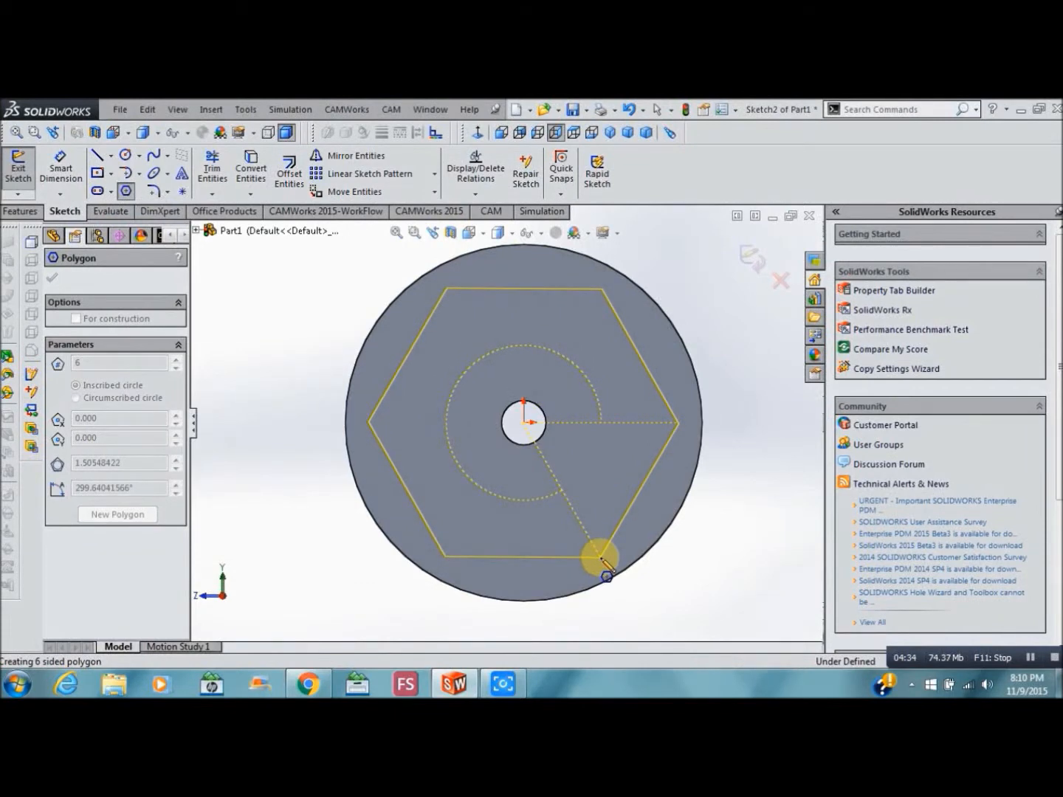
left_click(601, 559)
key("Escape")
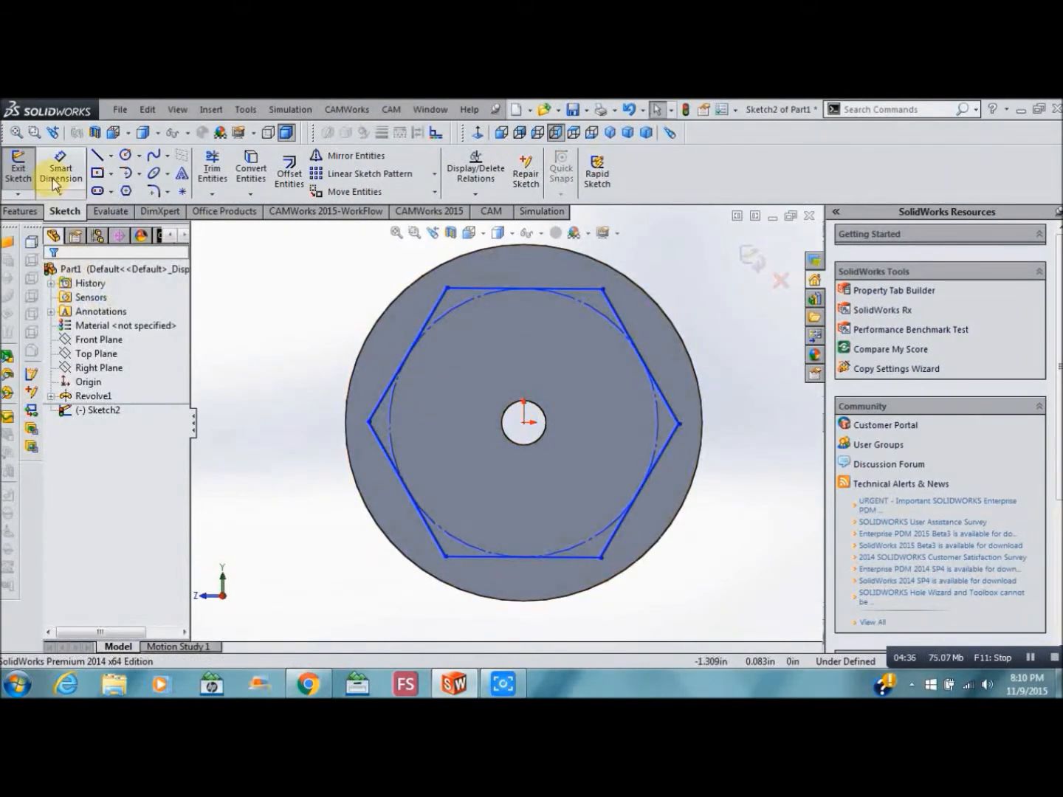
Dimension the hexagon between two opposite flats and set the distance to .75 in.
left_click(60, 167)
left_click(380, 407)
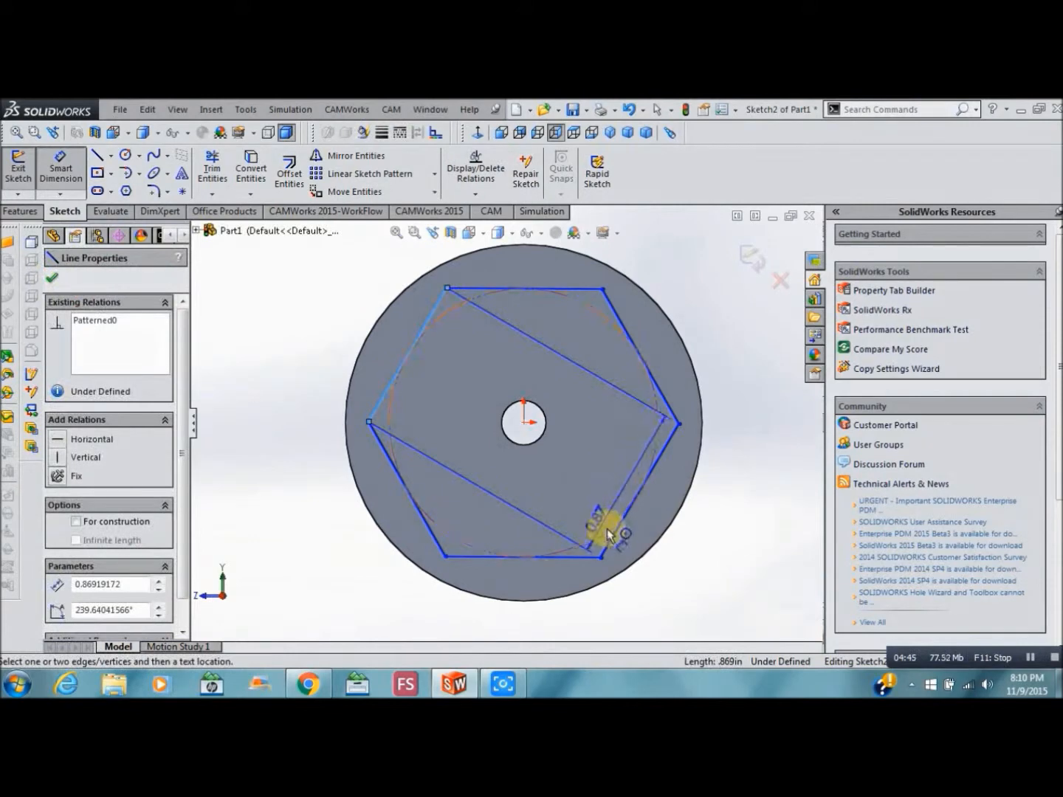
left_click(613, 540)
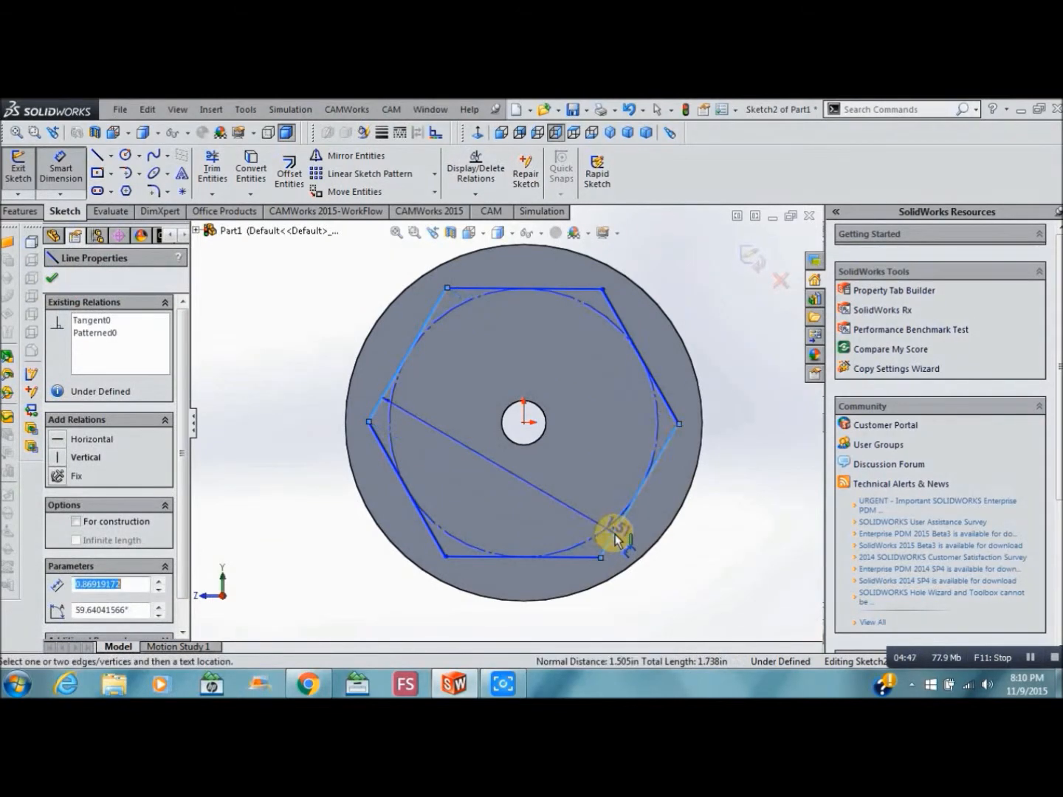
left_click(525, 475)
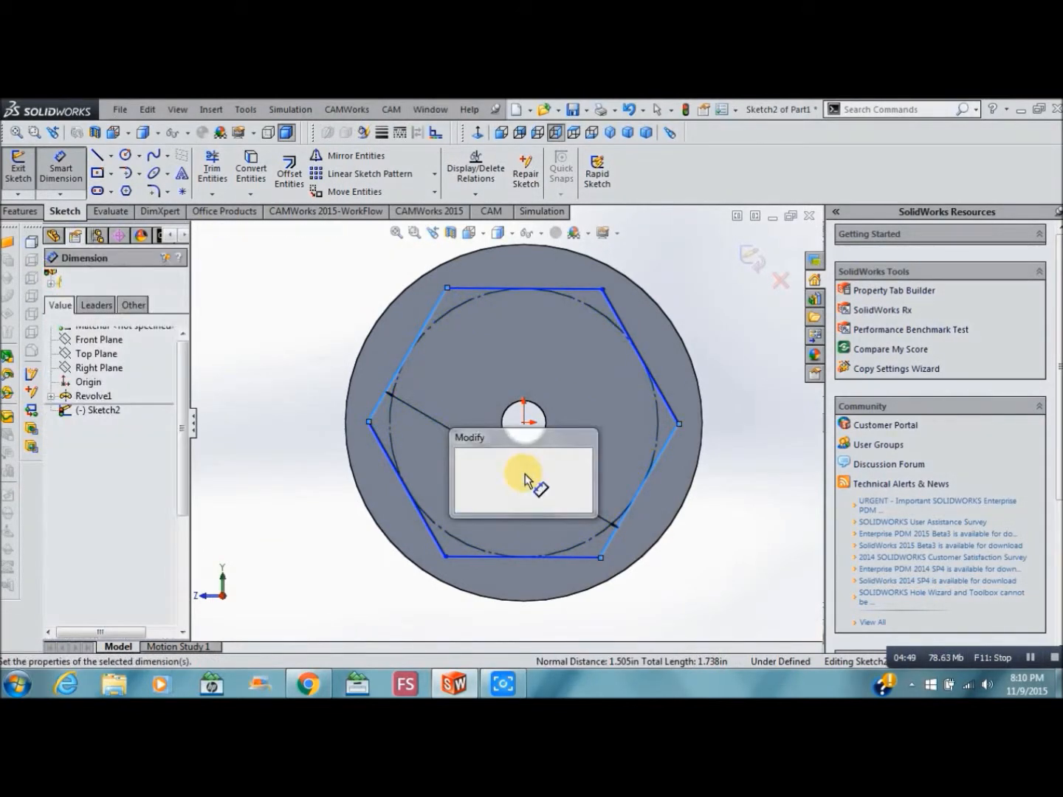
type(".75")
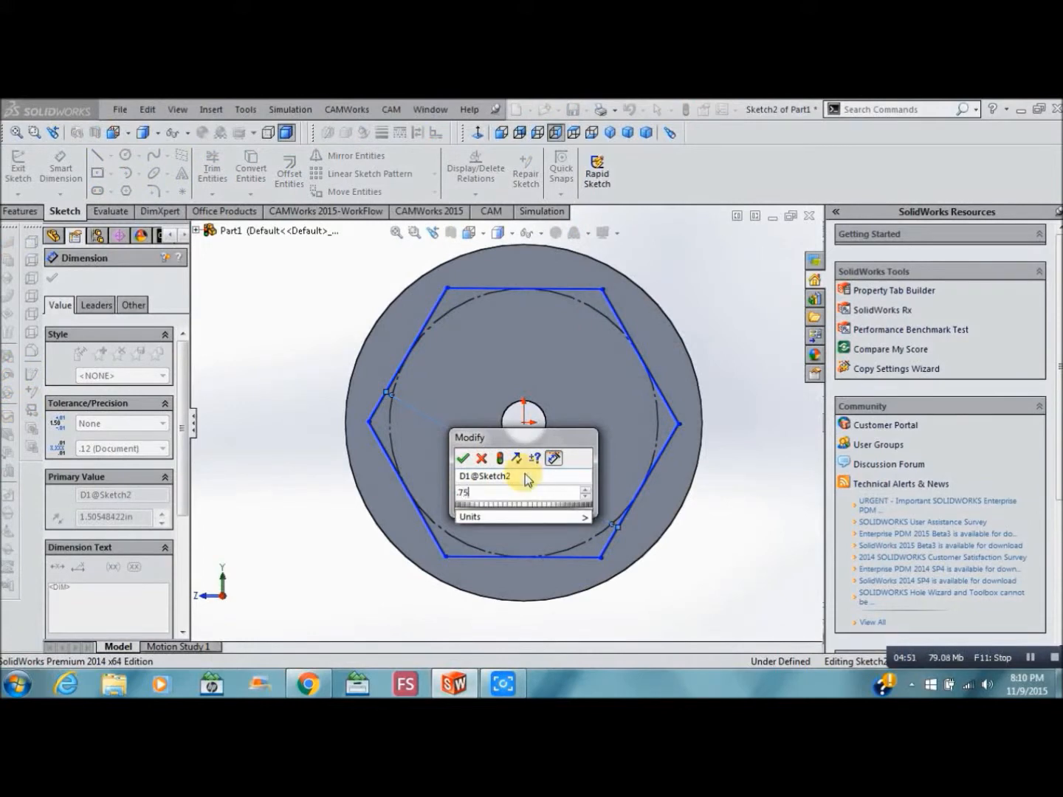
left_click(461, 458)
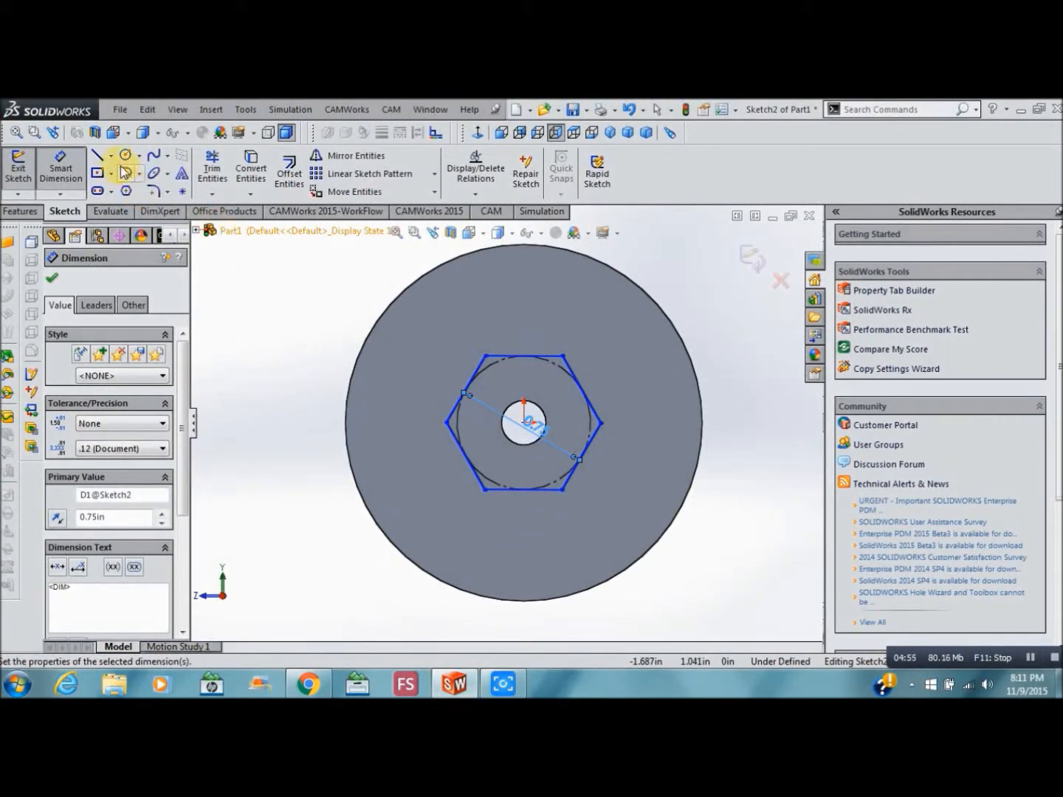
Sketch a circle centered on the origin that coincides with the larger flange's outer edge.
left_click(125, 155)
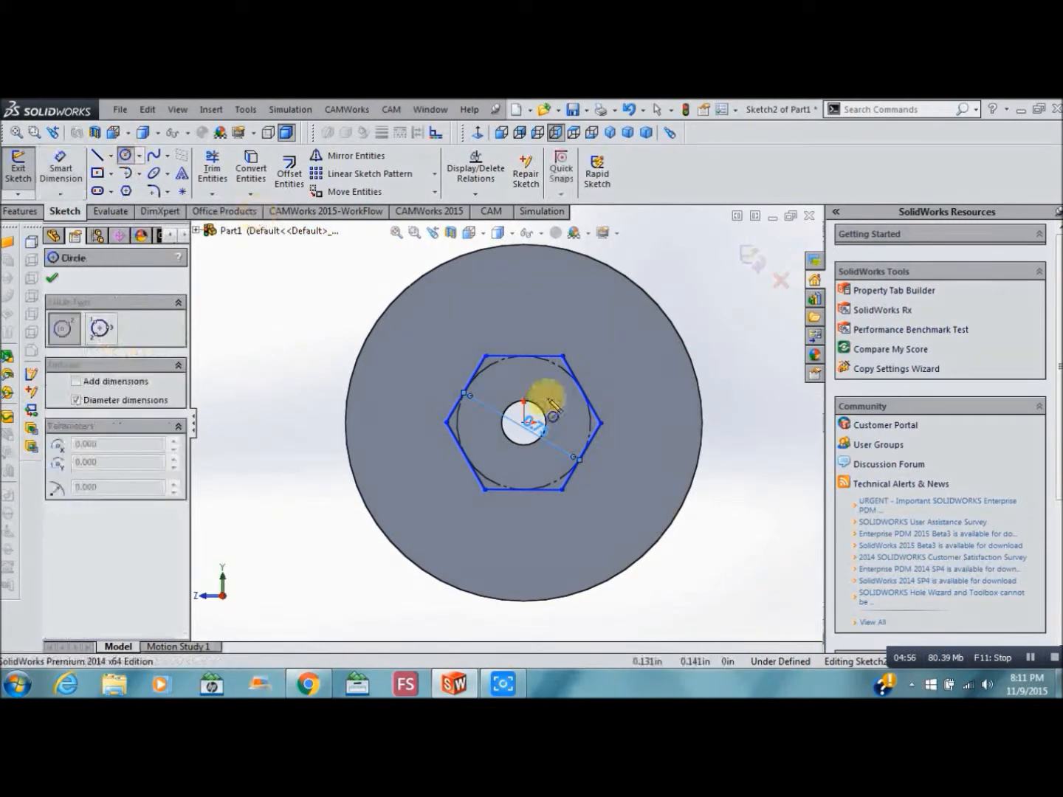
left_click(525, 423)
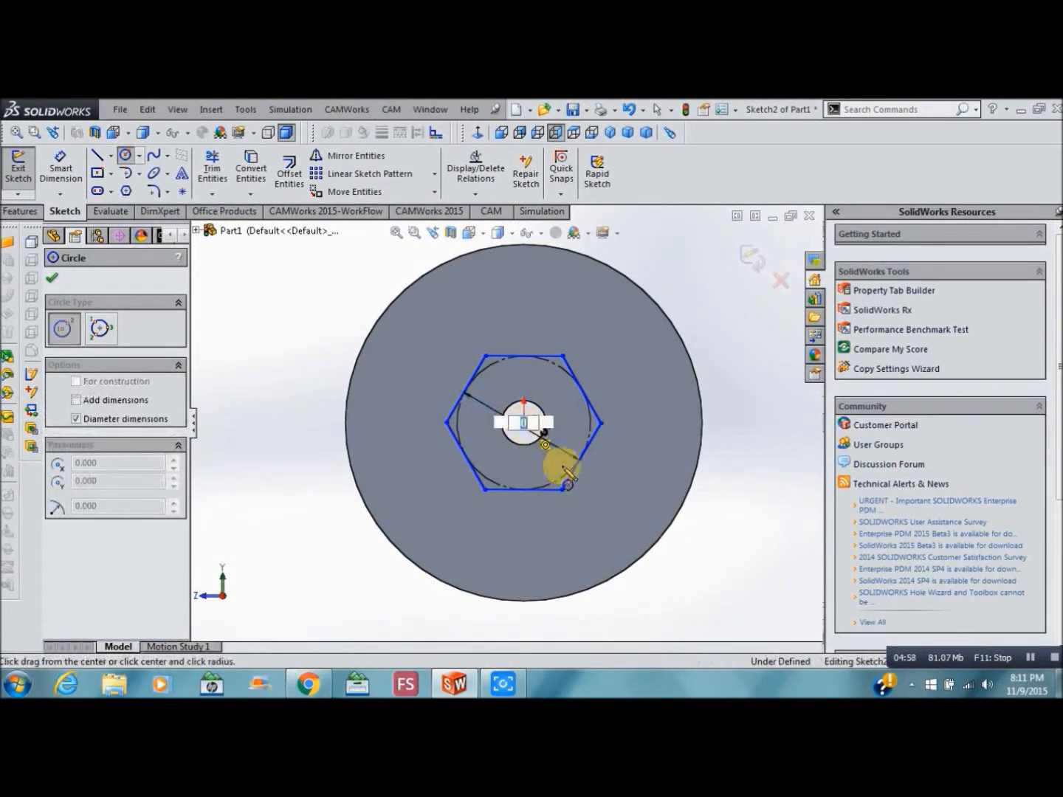
left_click(639, 568)
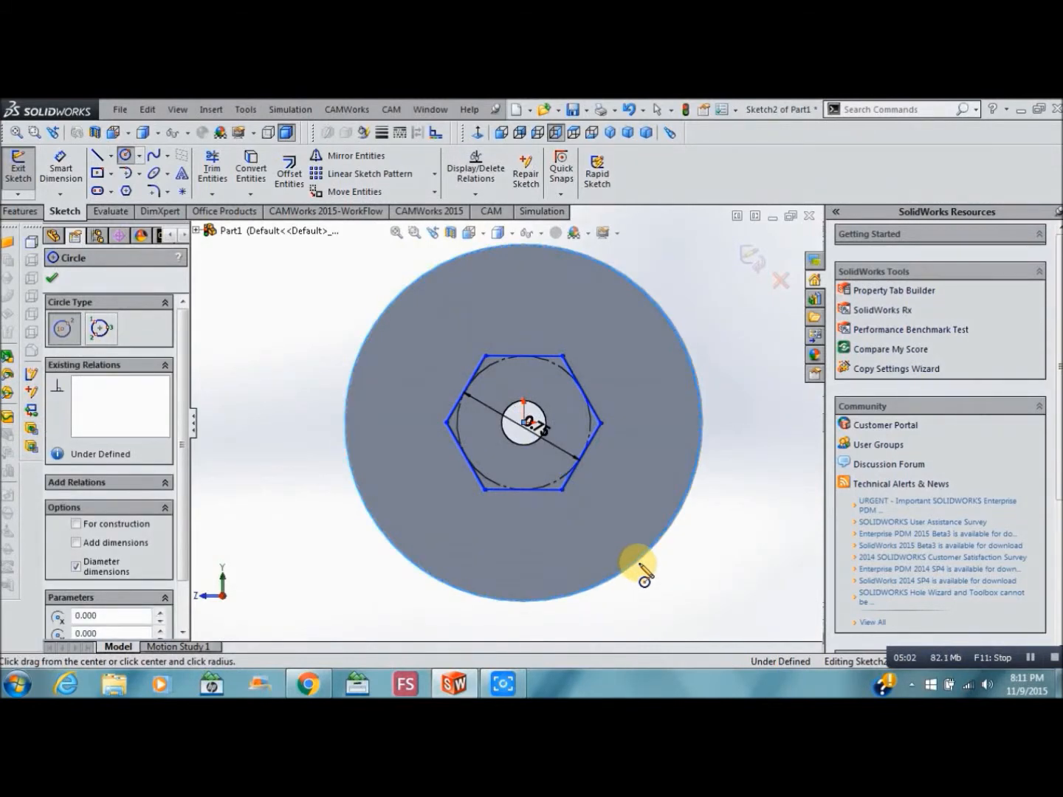
key("Escape")
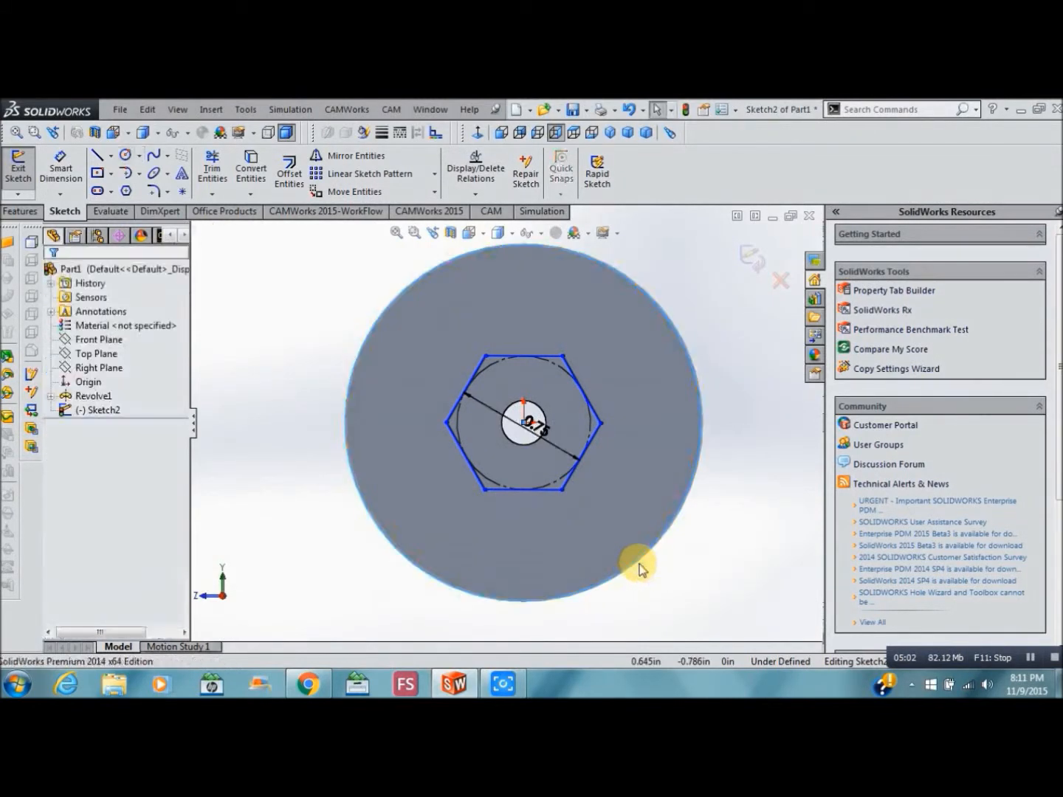
Set up an Extruded Cut of the ring between the hexagon and outer circle with the Up To Next end condition.
left_click(20, 212)
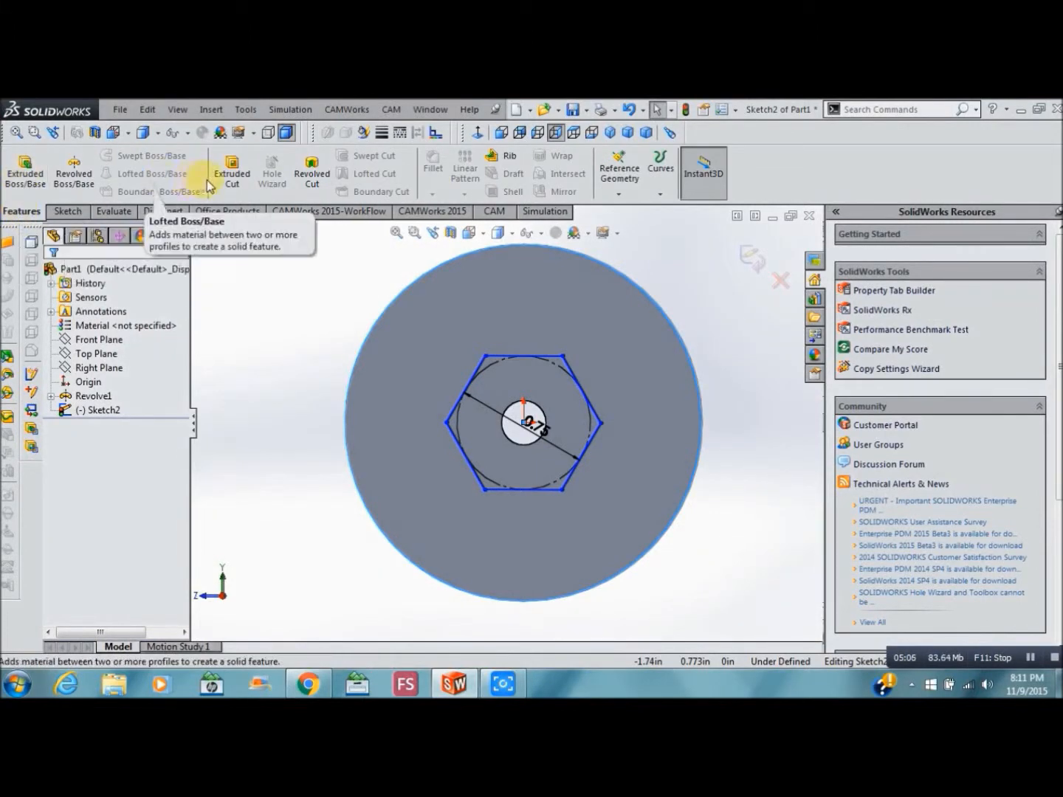
left_click(234, 177)
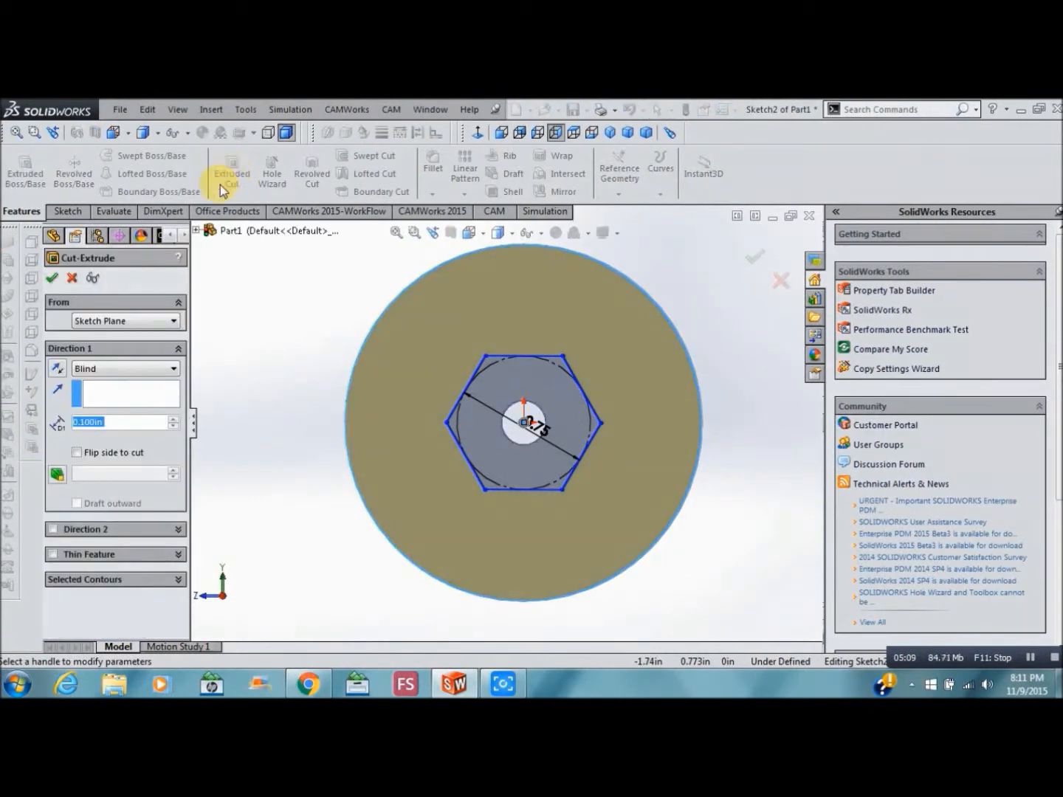
left_click(173, 370)
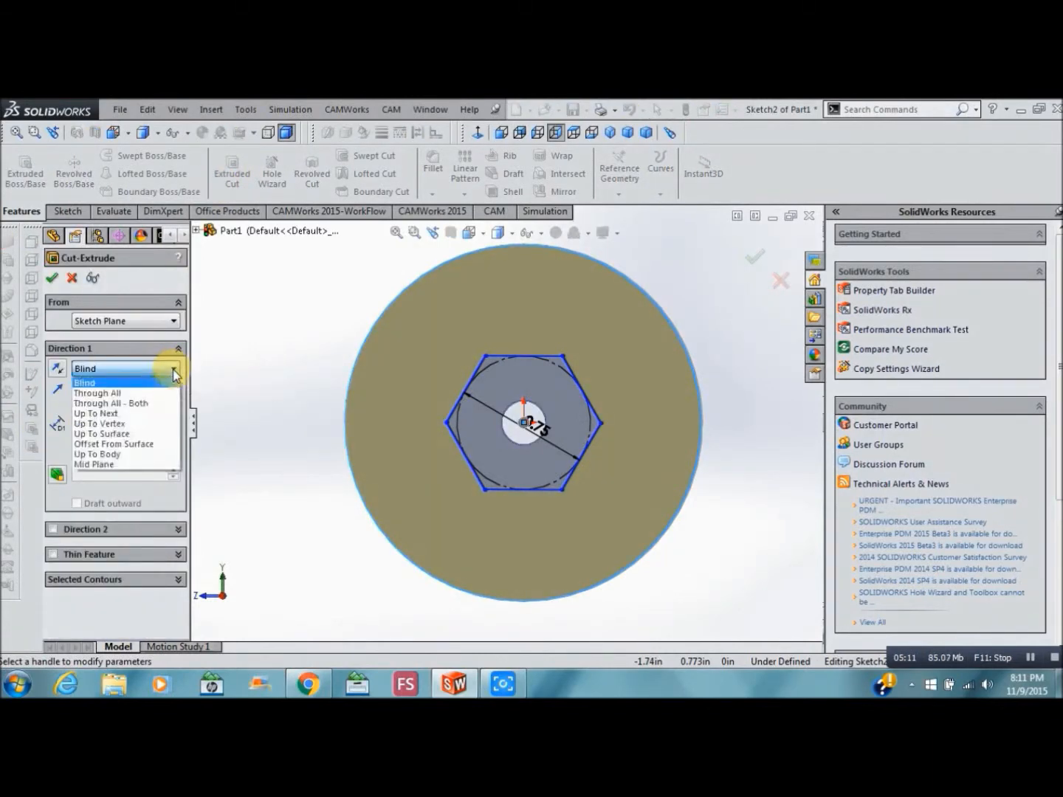
left_click(140, 413)
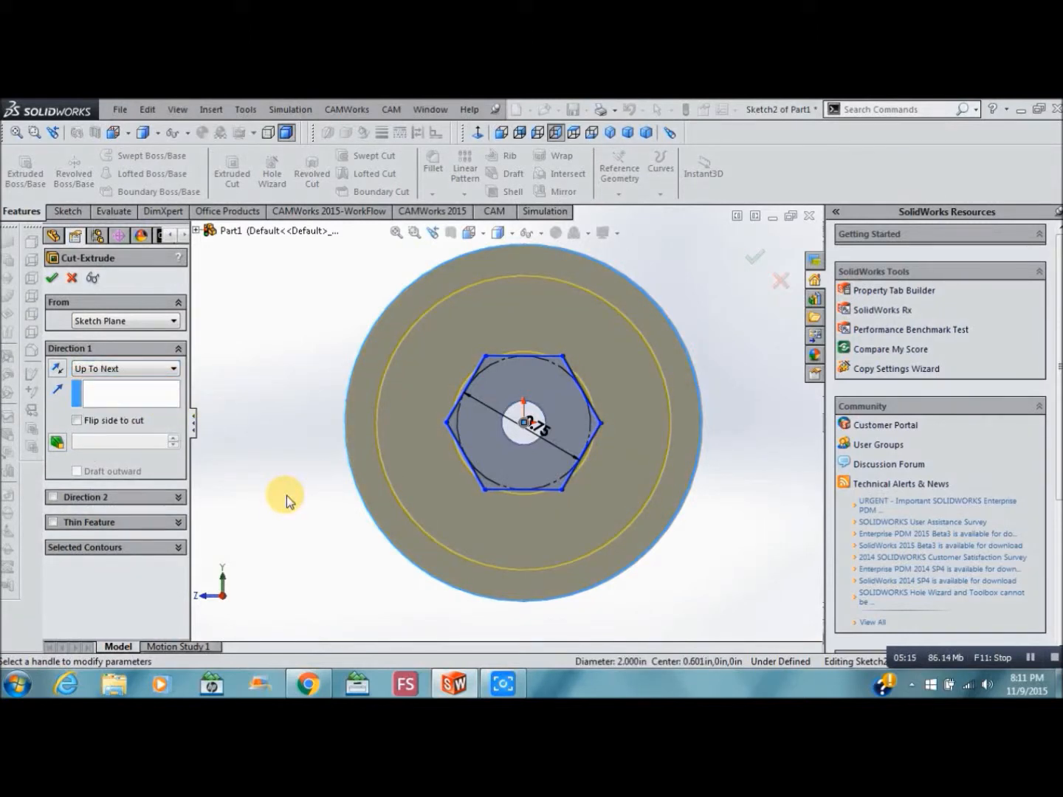
key("Up")
key("Up")
key("Up")
key("Up")
key("Up")
key("Up")
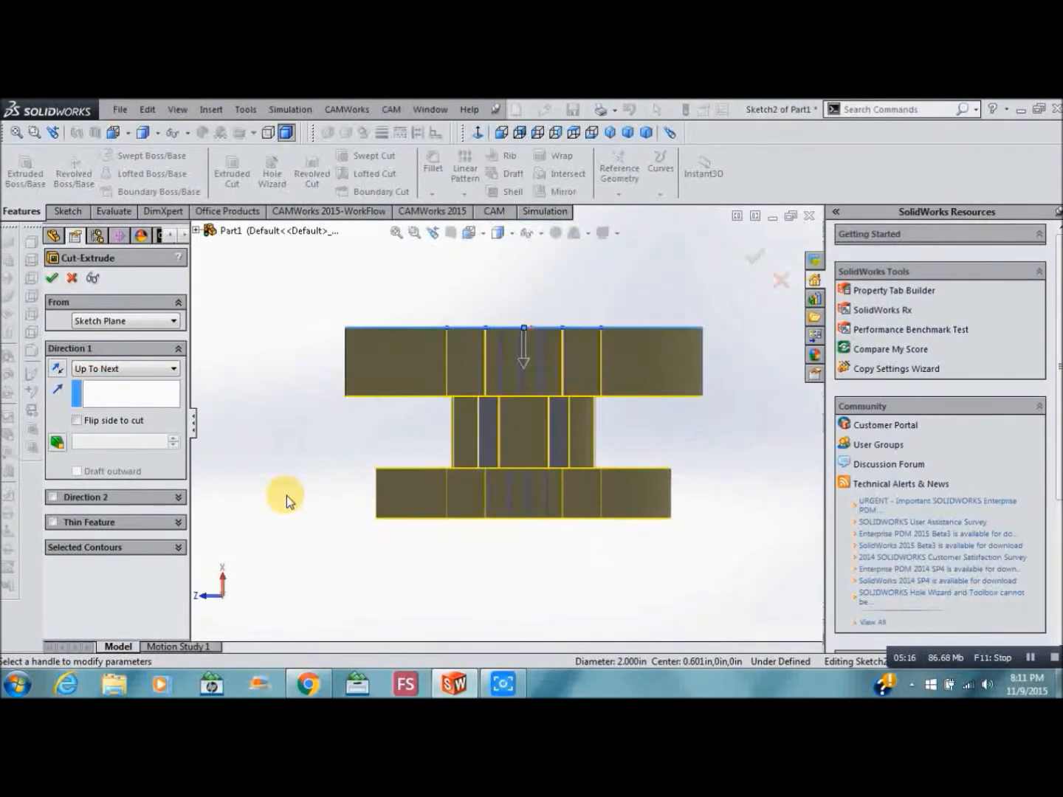
Change the ring cut's end condition to Blind with a depth of 0.440 in and complete the cut.
left_click(177, 368)
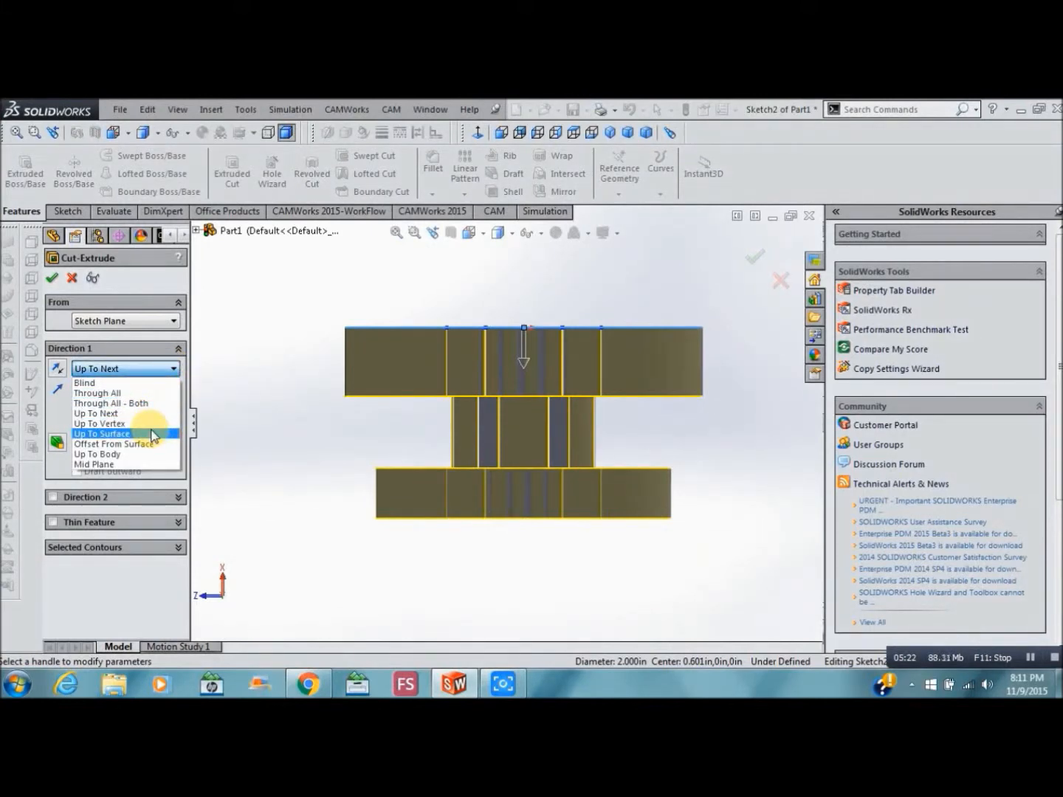
left_click(151, 434)
left_click(257, 447)
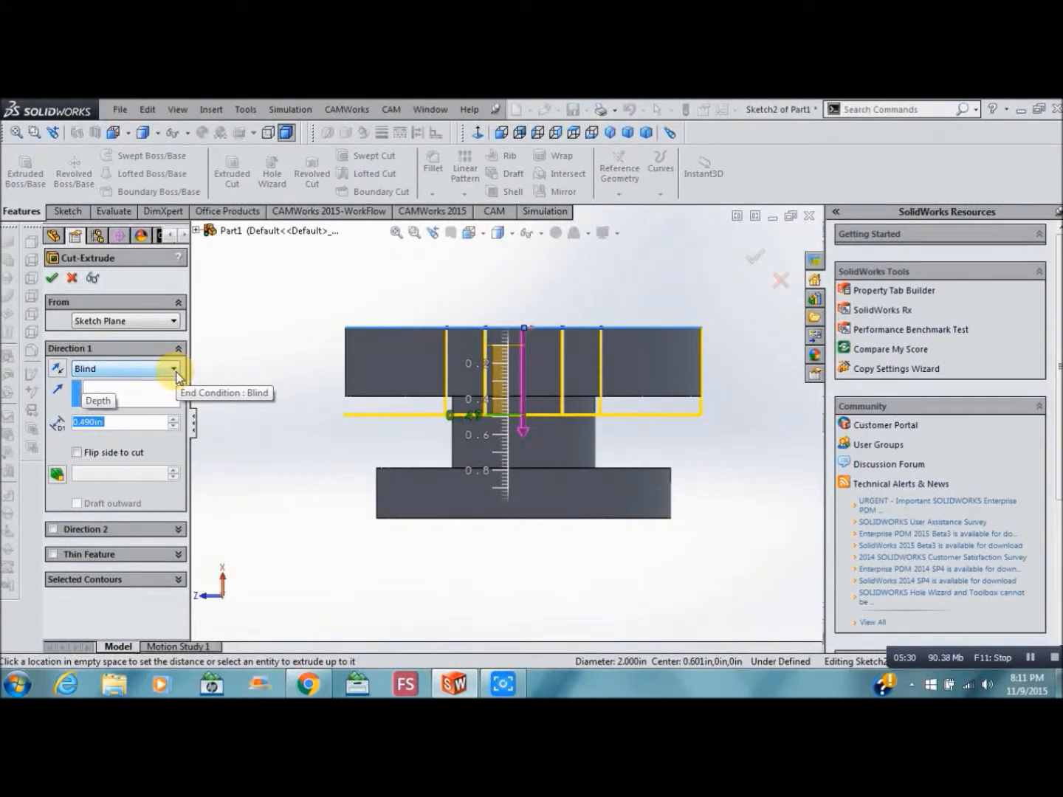
left_click(273, 412)
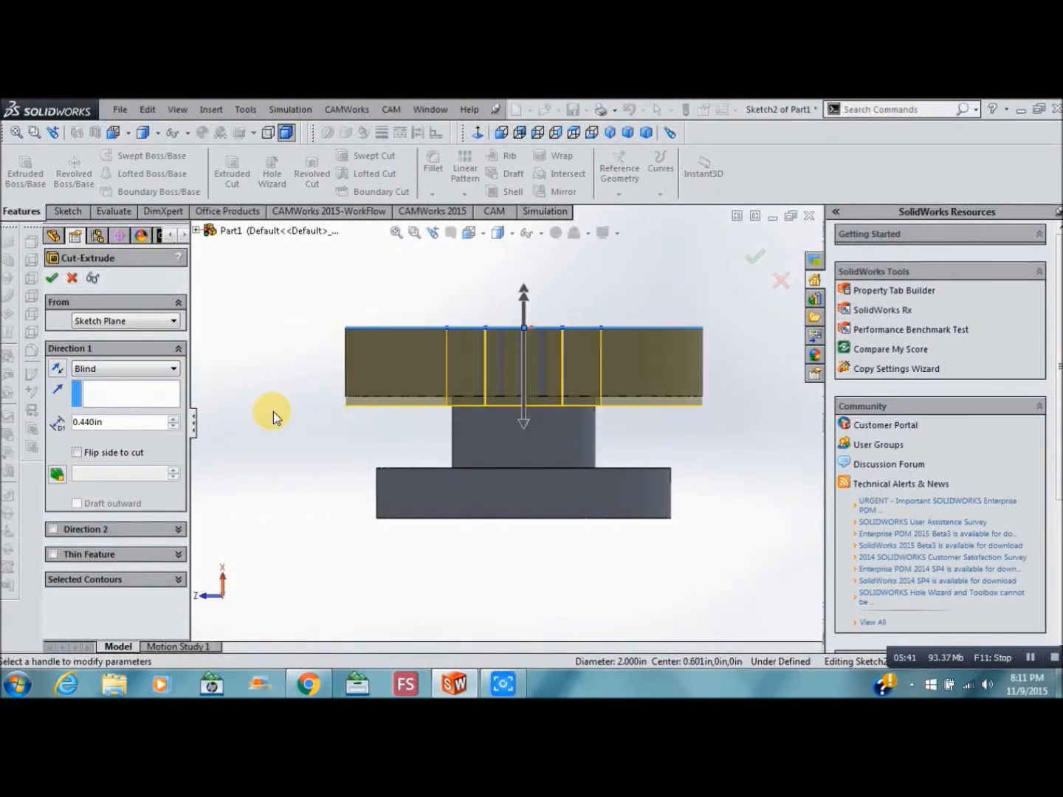
left_click(52, 280)
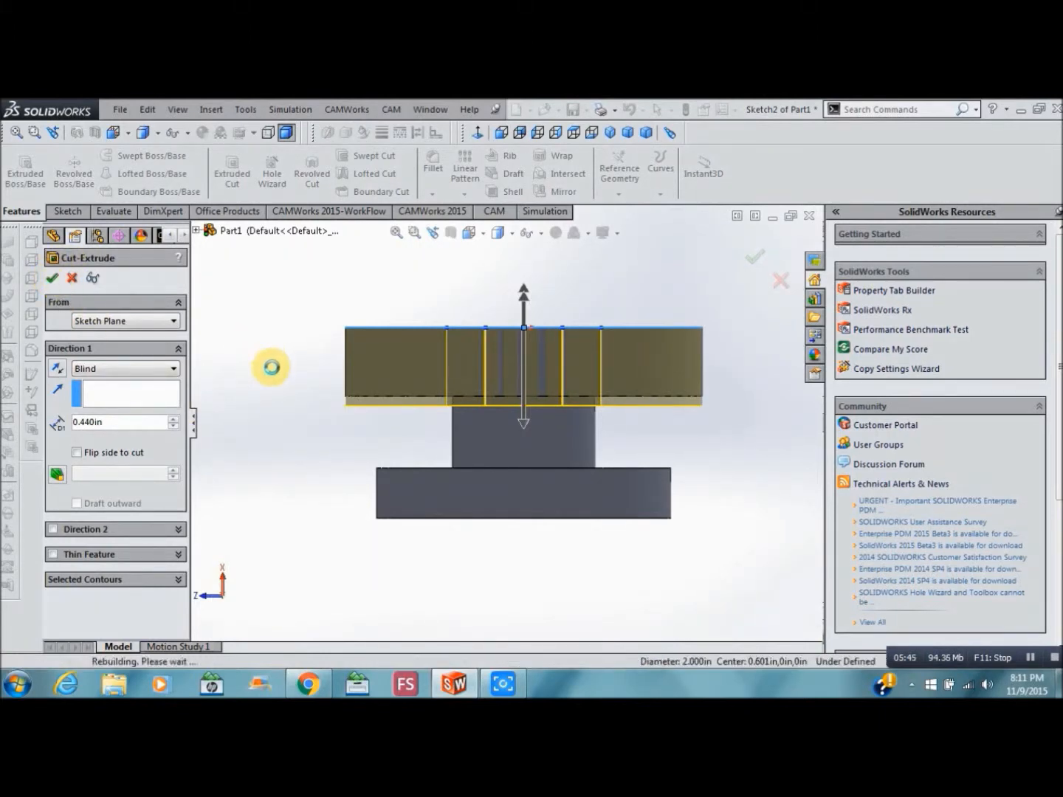
left_click(272, 368)
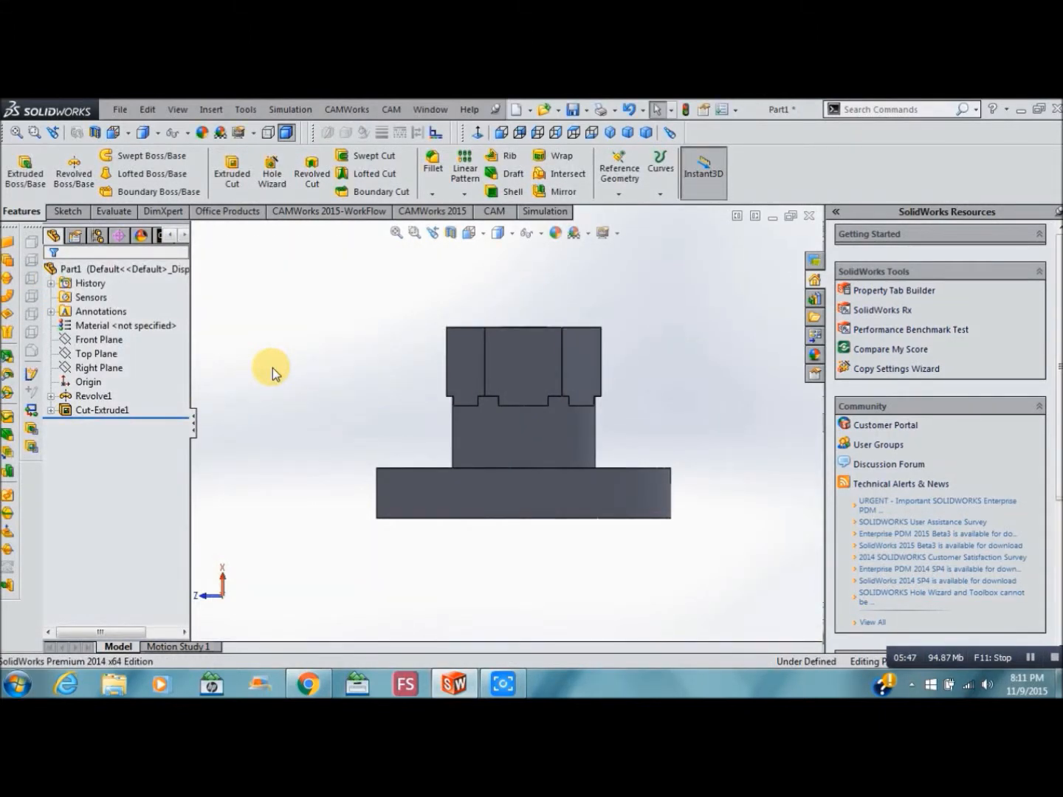
key("ctrl+4")
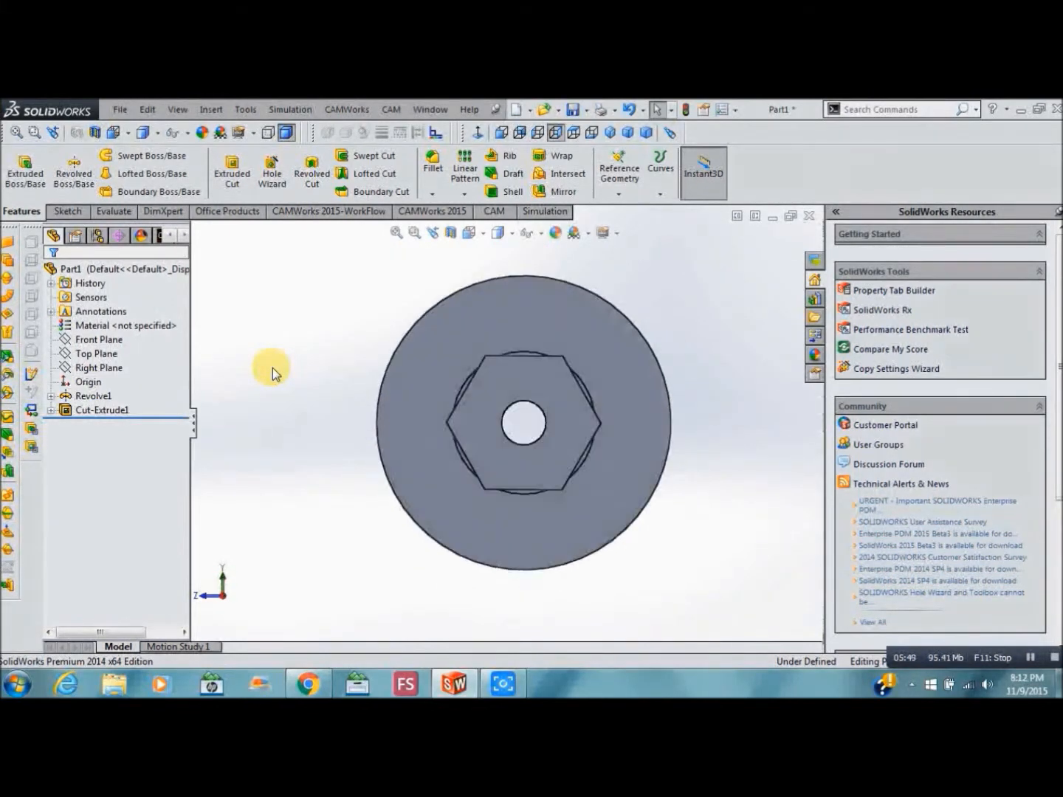
key("ctrl+7")
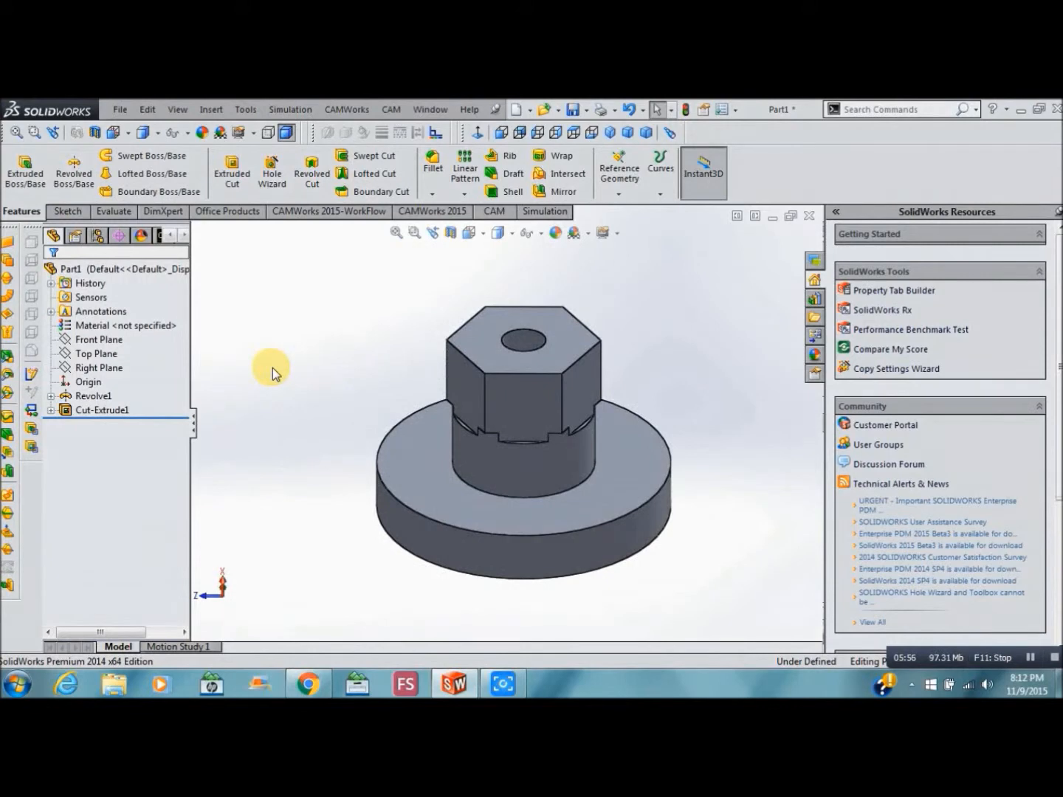
Edit the hexagonal ring cut's sketch, set the hexagon's across-flats dimension to .875 in and rebuild the part.
left_click(73, 412)
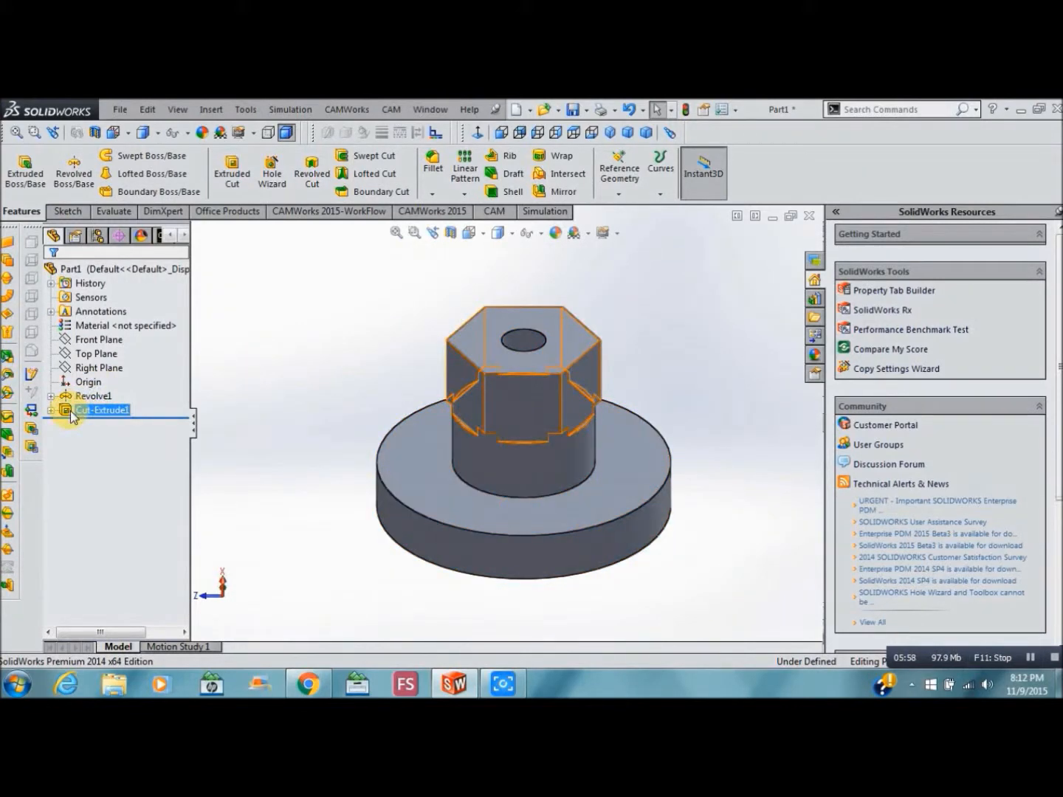
right_click(70, 410)
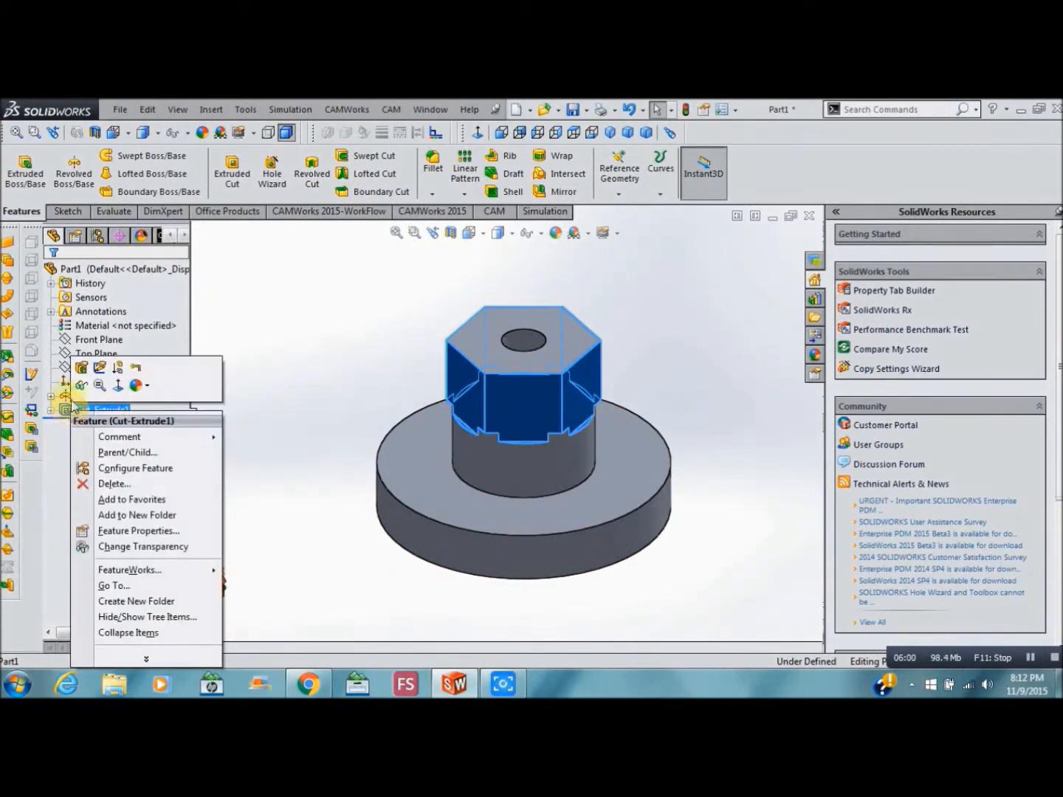
left_click(82, 366)
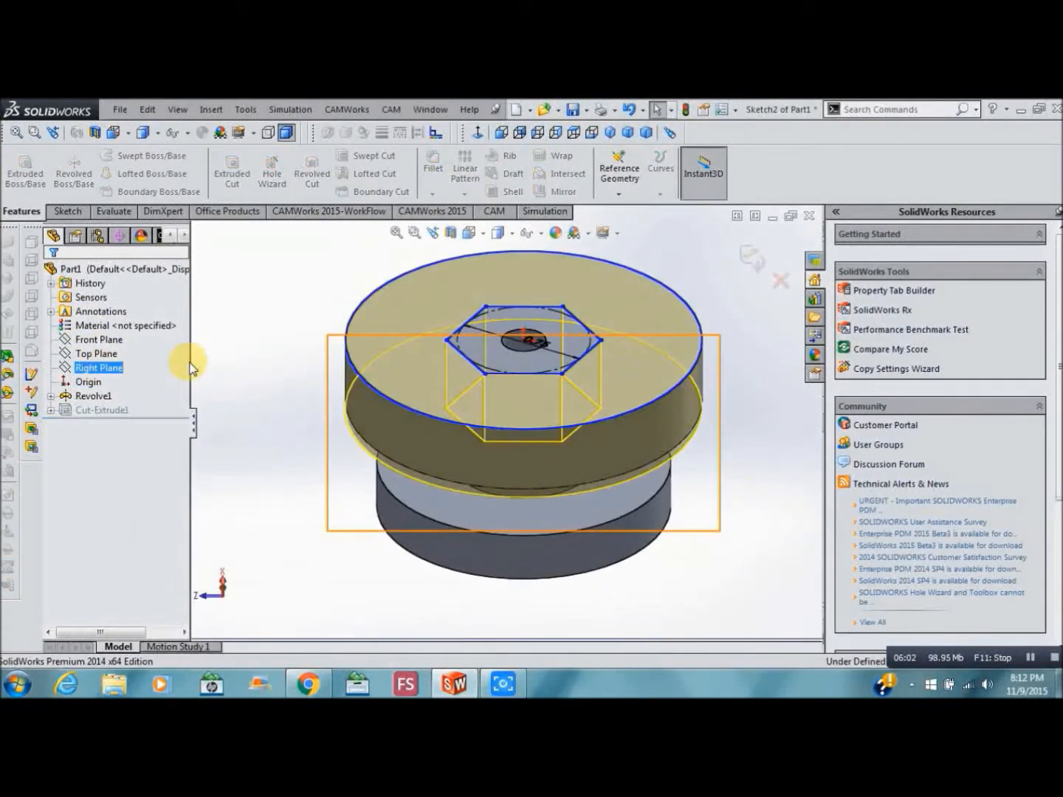
left_click(543, 353)
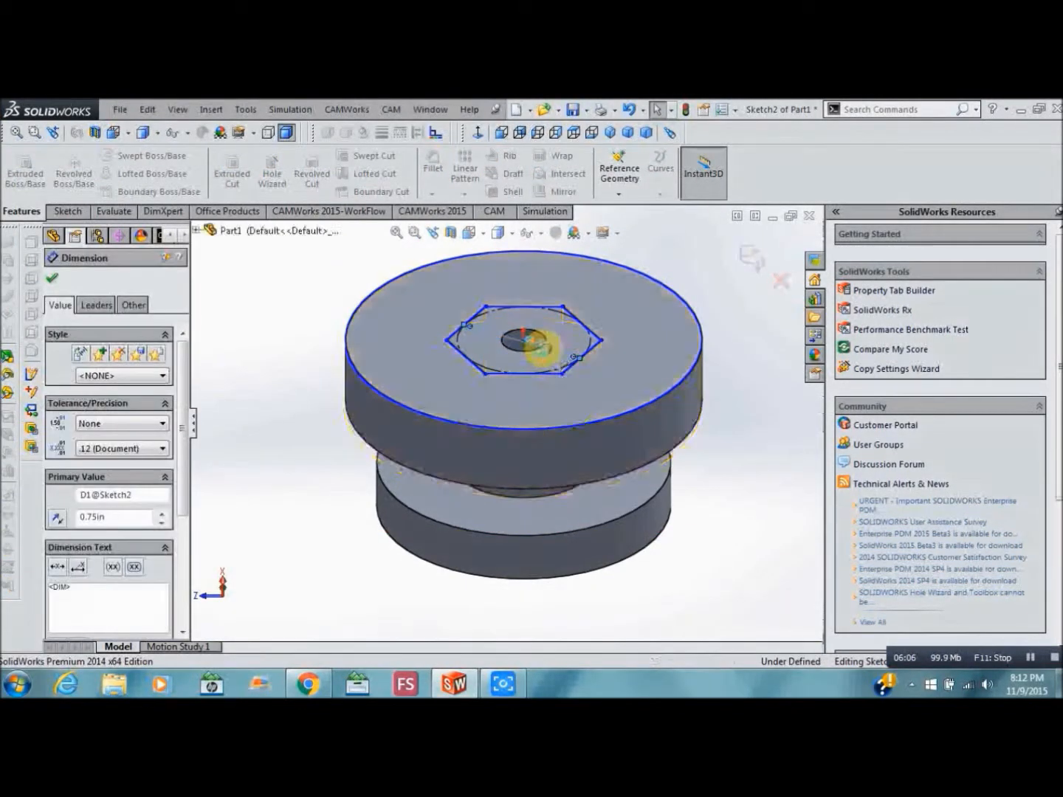
double_click(541, 347)
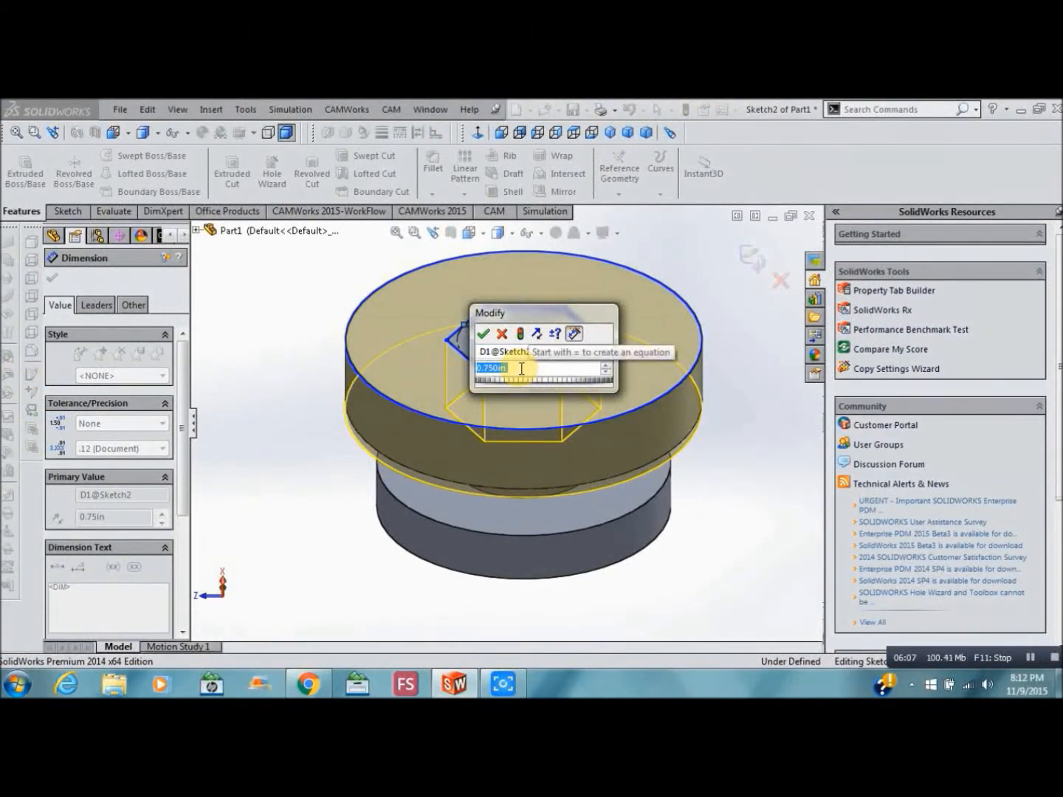
type(".")
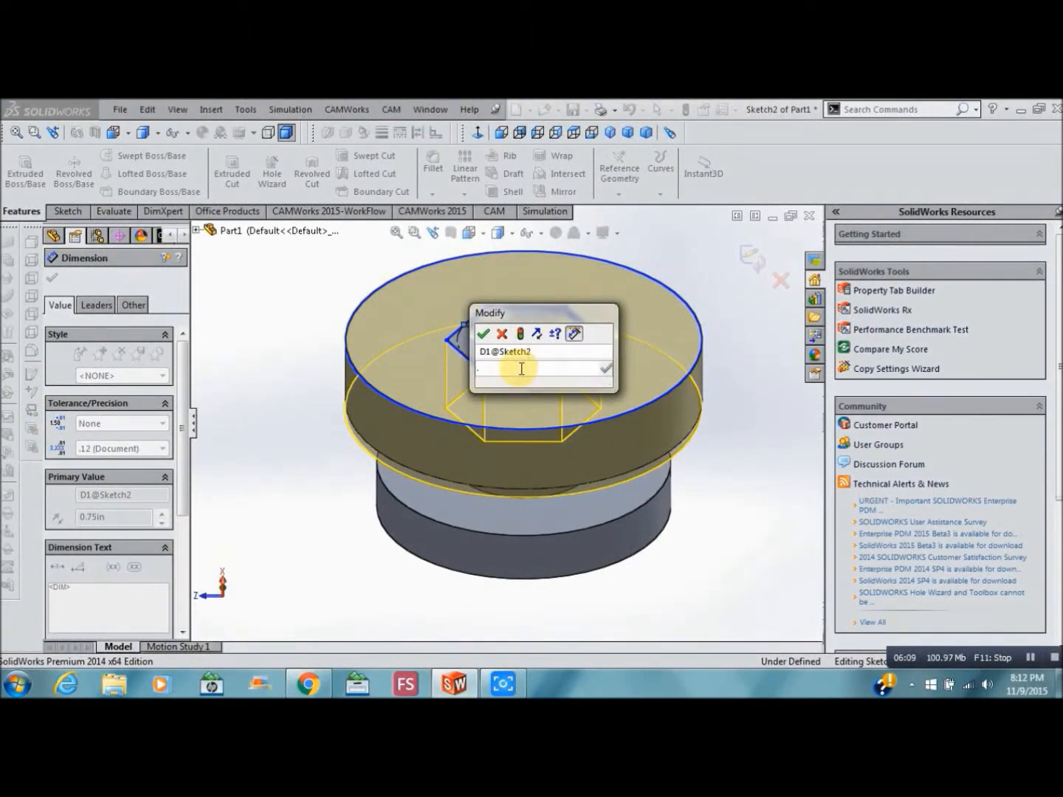
type("875")
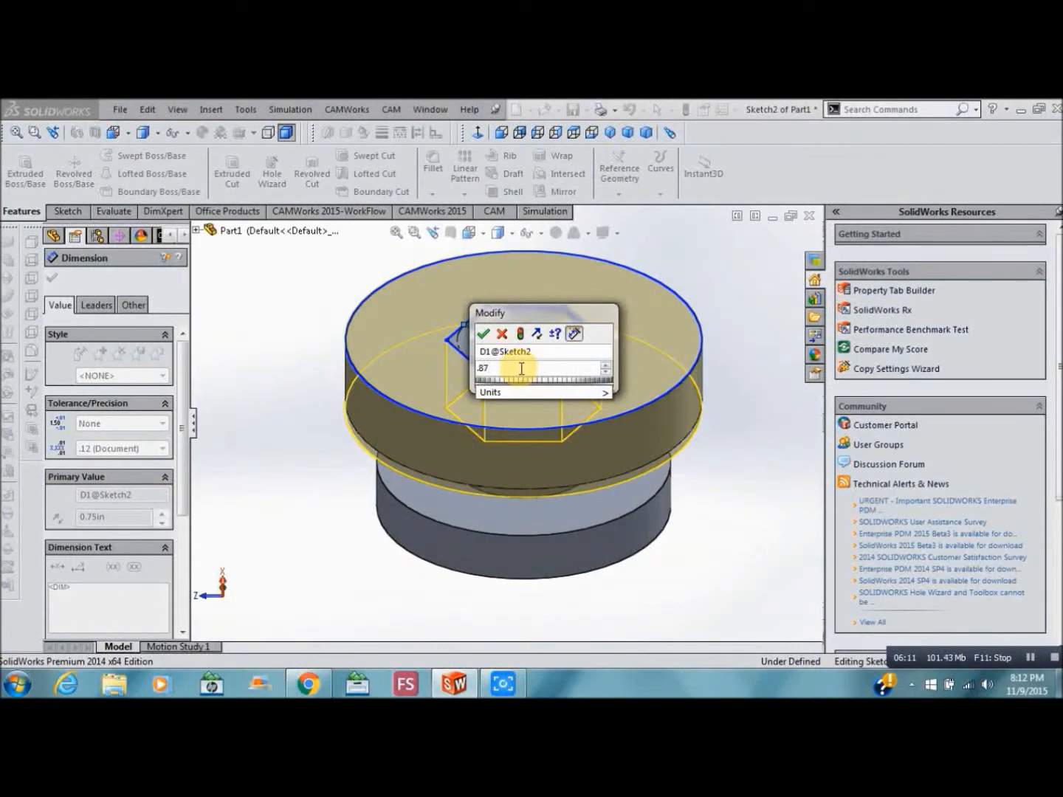
left_click(483, 335)
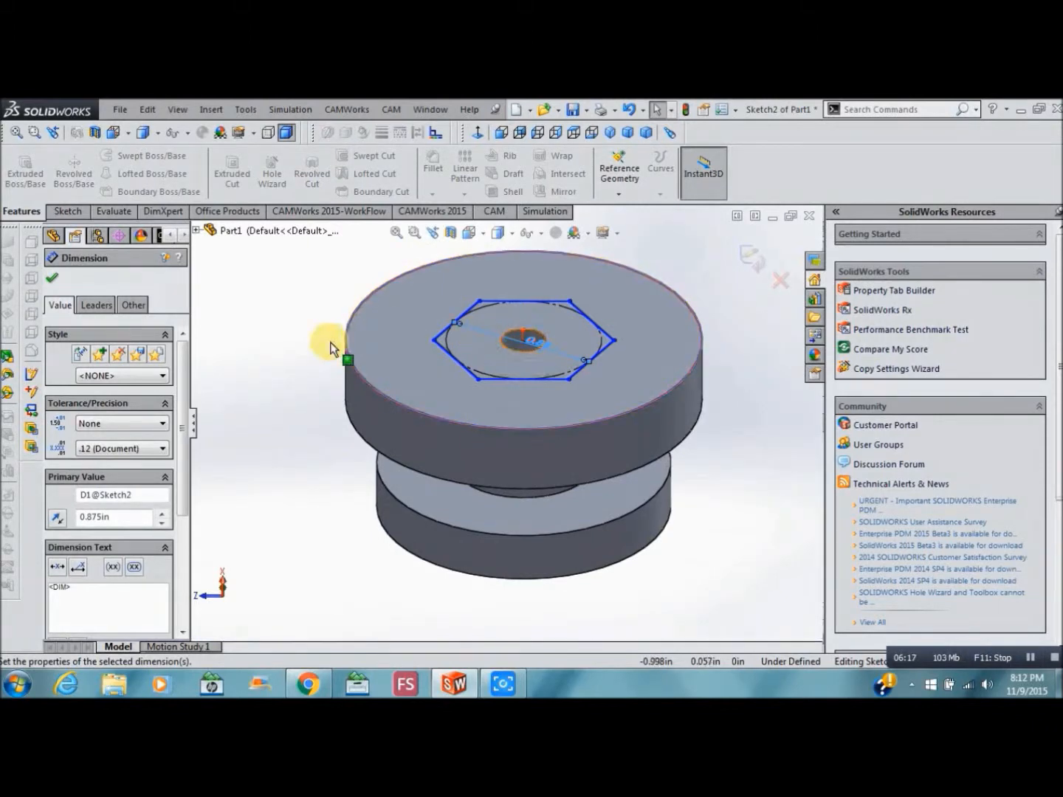
left_click(675, 290)
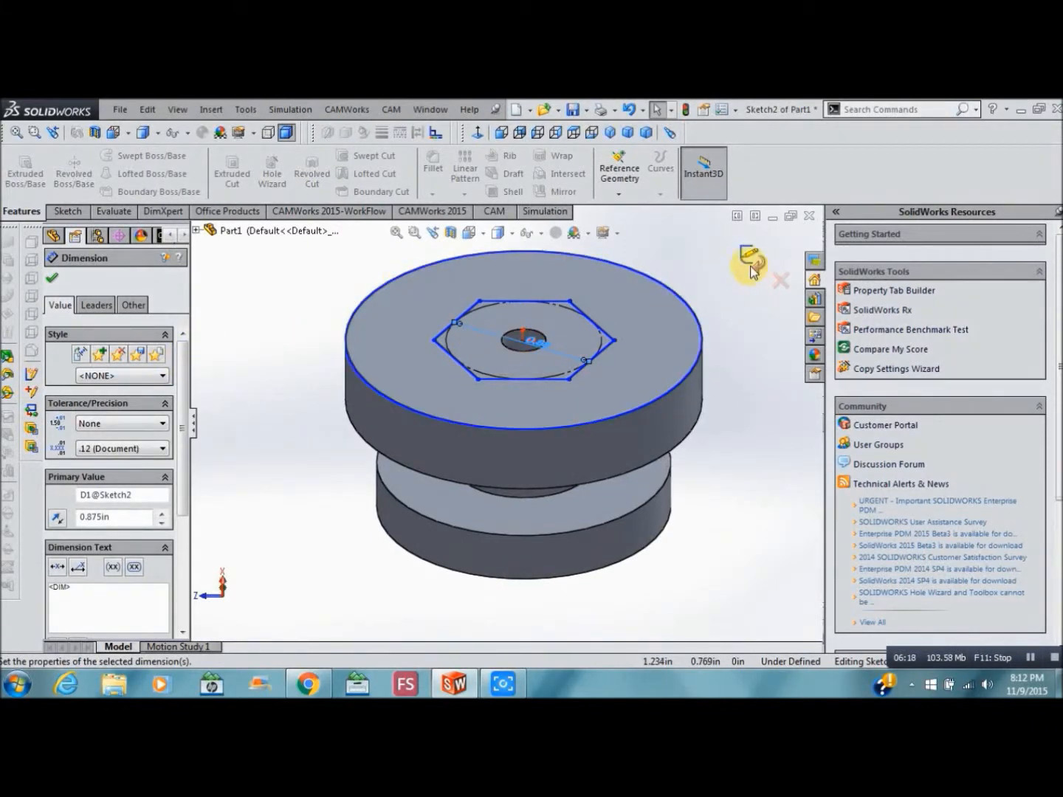
left_click(751, 267)
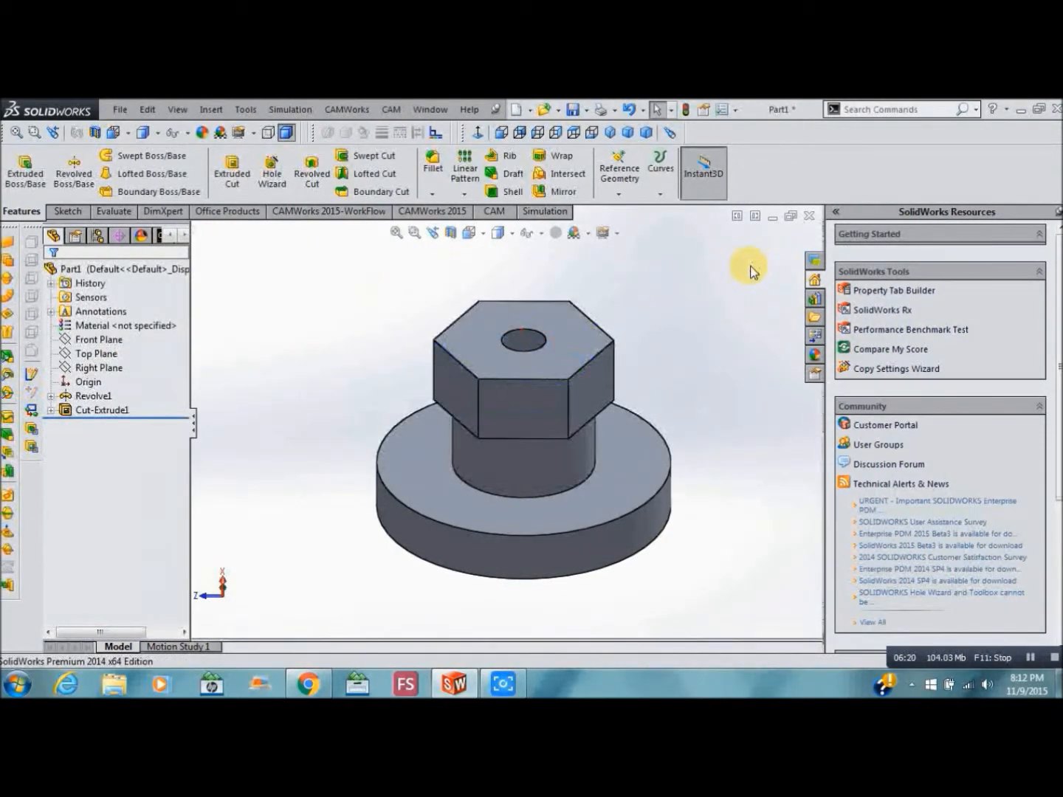
Sketch an origin-centered hexagon about 0.60 in across flats on the head's end face, with its upper side parallel to the head's upper edge.
key("ctrl+4")
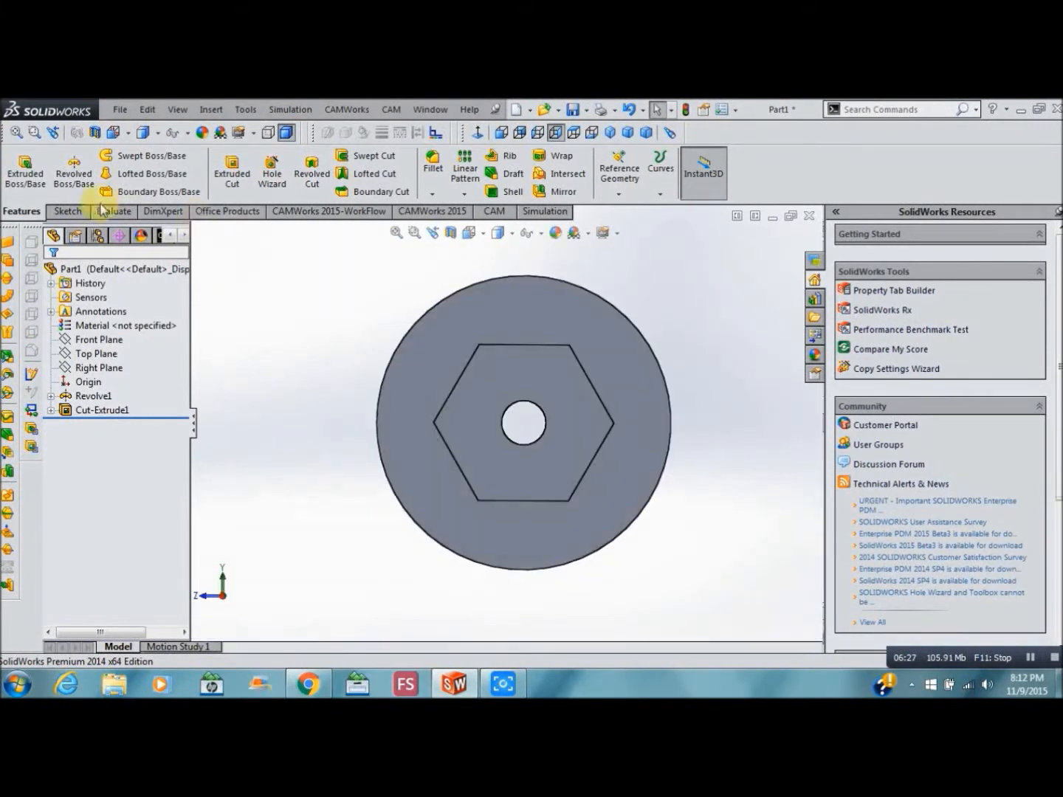
left_click(67, 212)
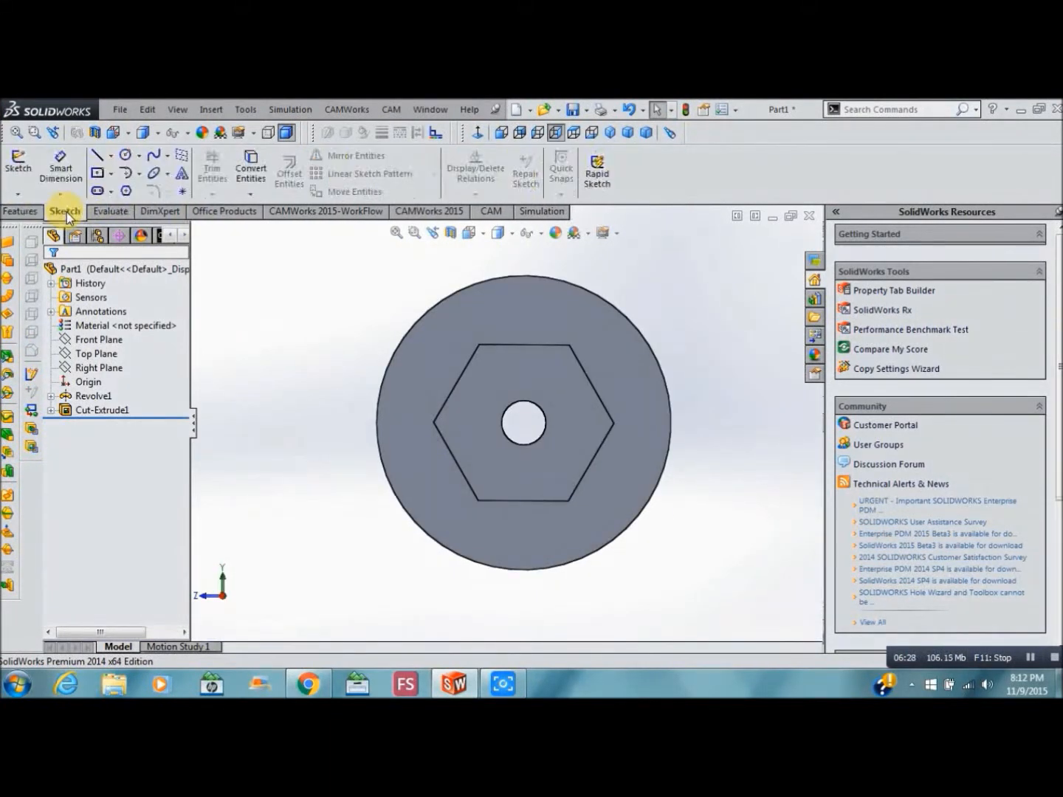
left_click(126, 194)
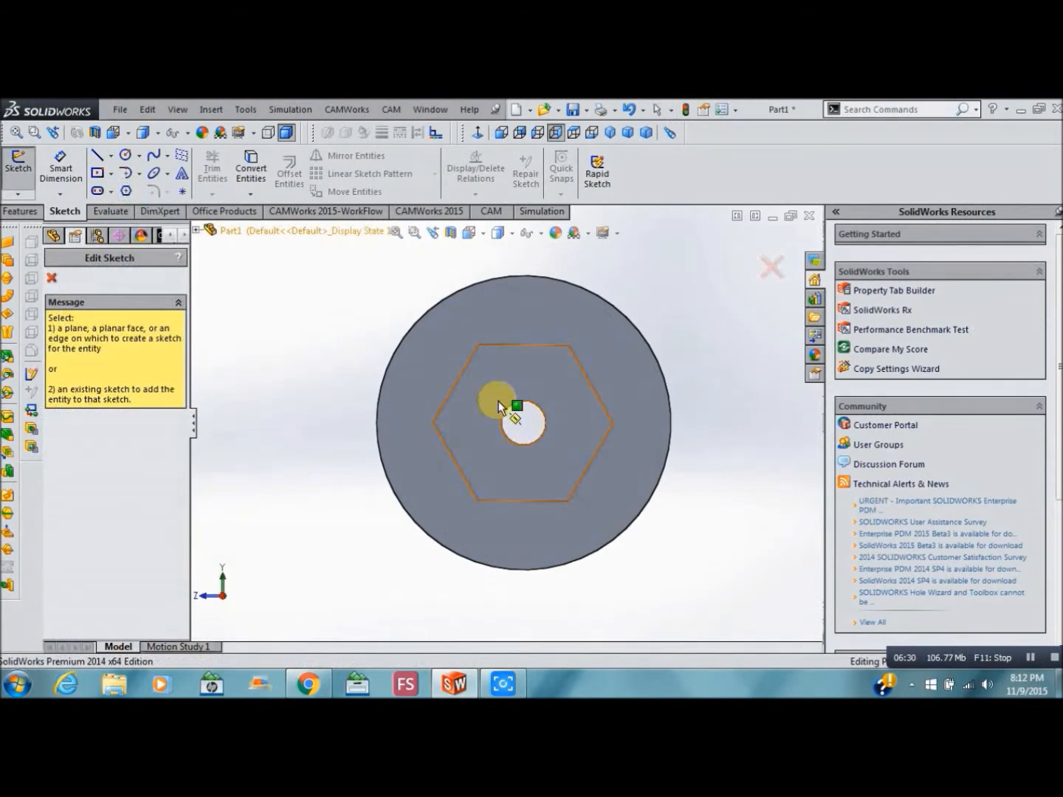
left_click(489, 436)
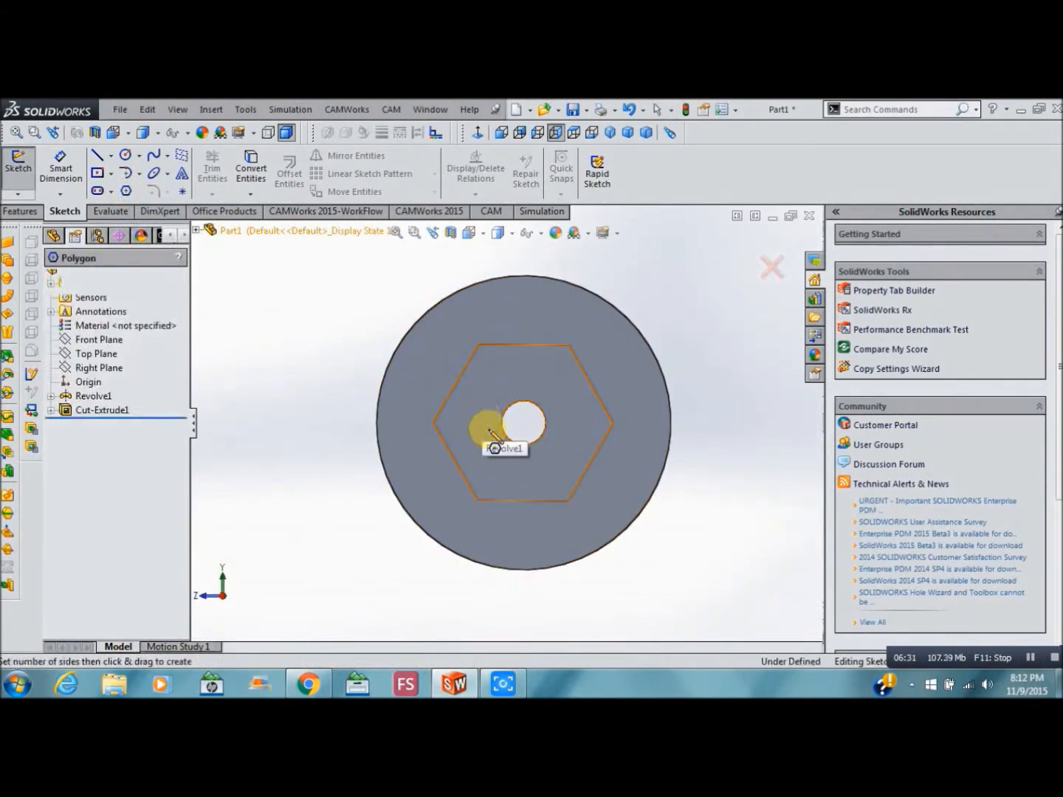
left_click(522, 423)
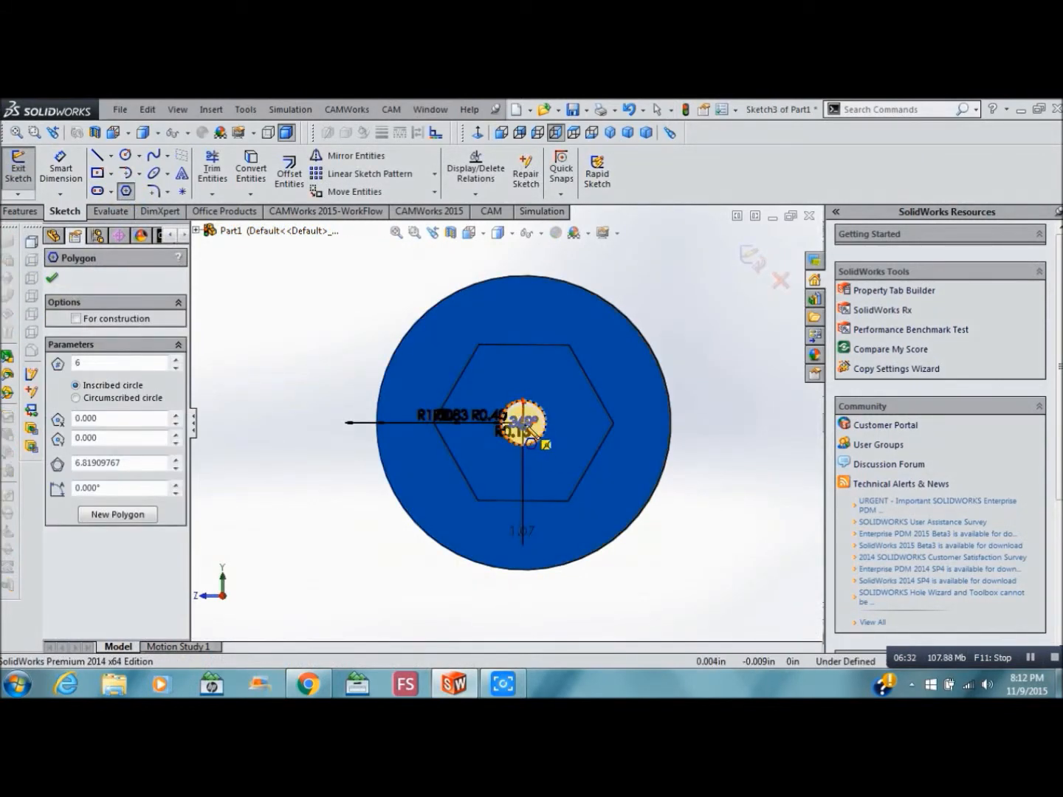
left_click(524, 423)
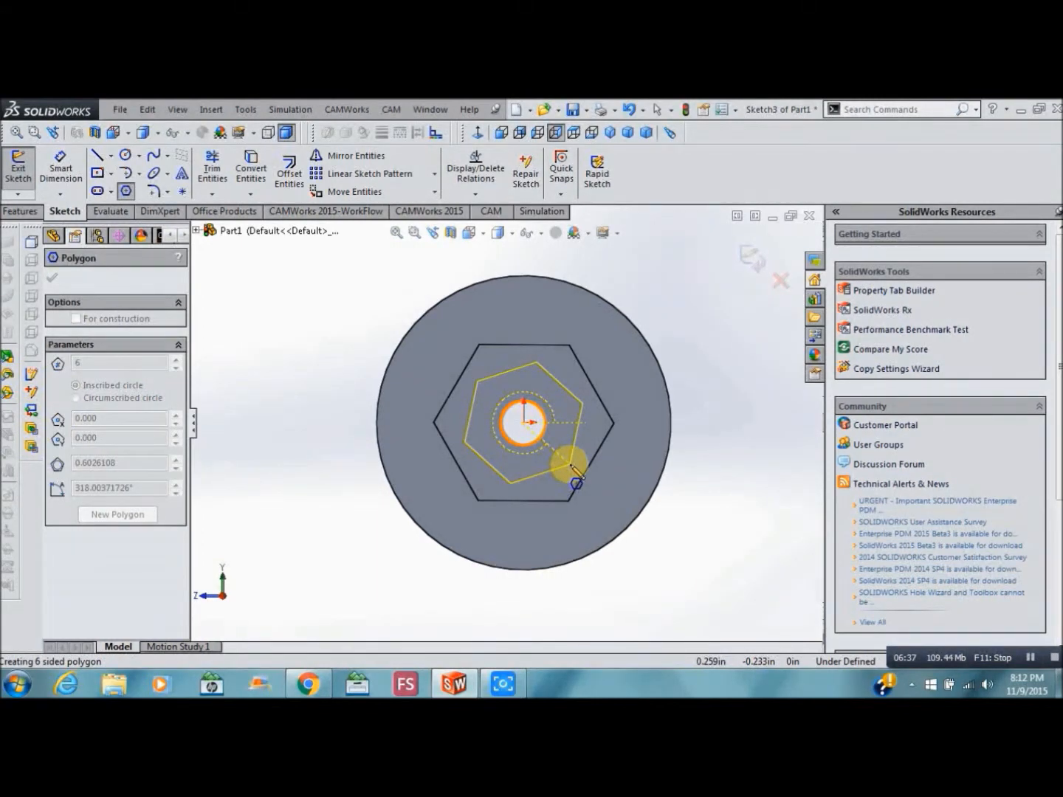
left_click(570, 465)
key("Escape")
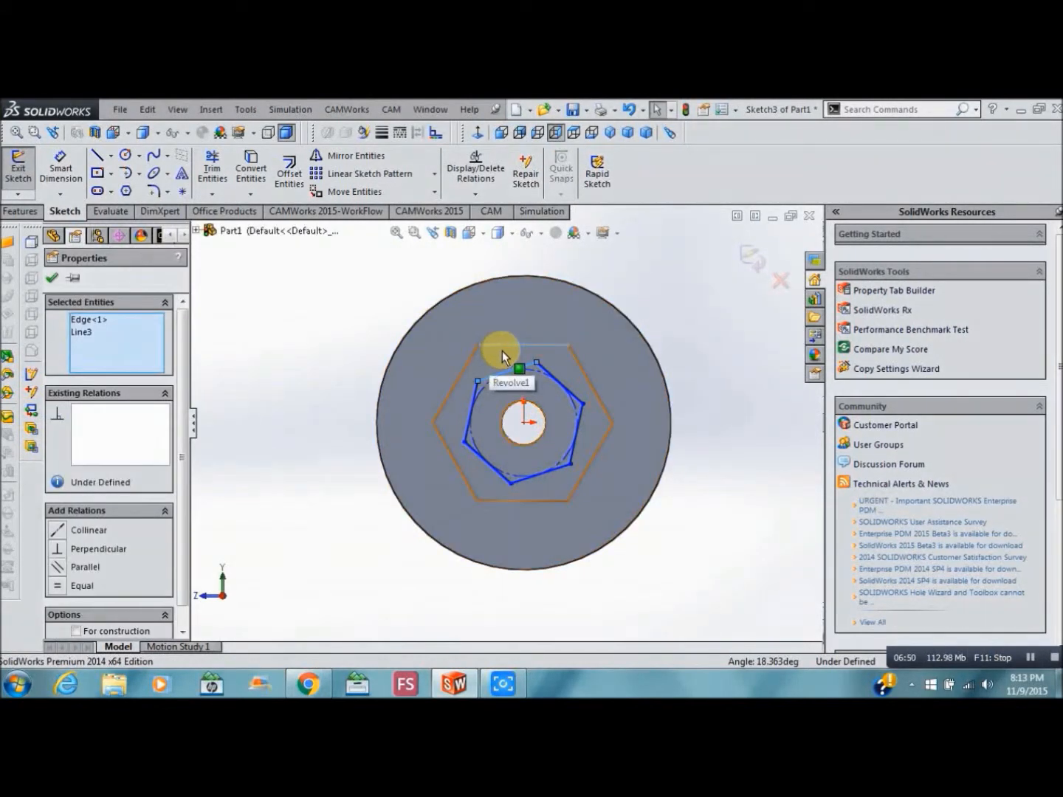
left_click(57, 567)
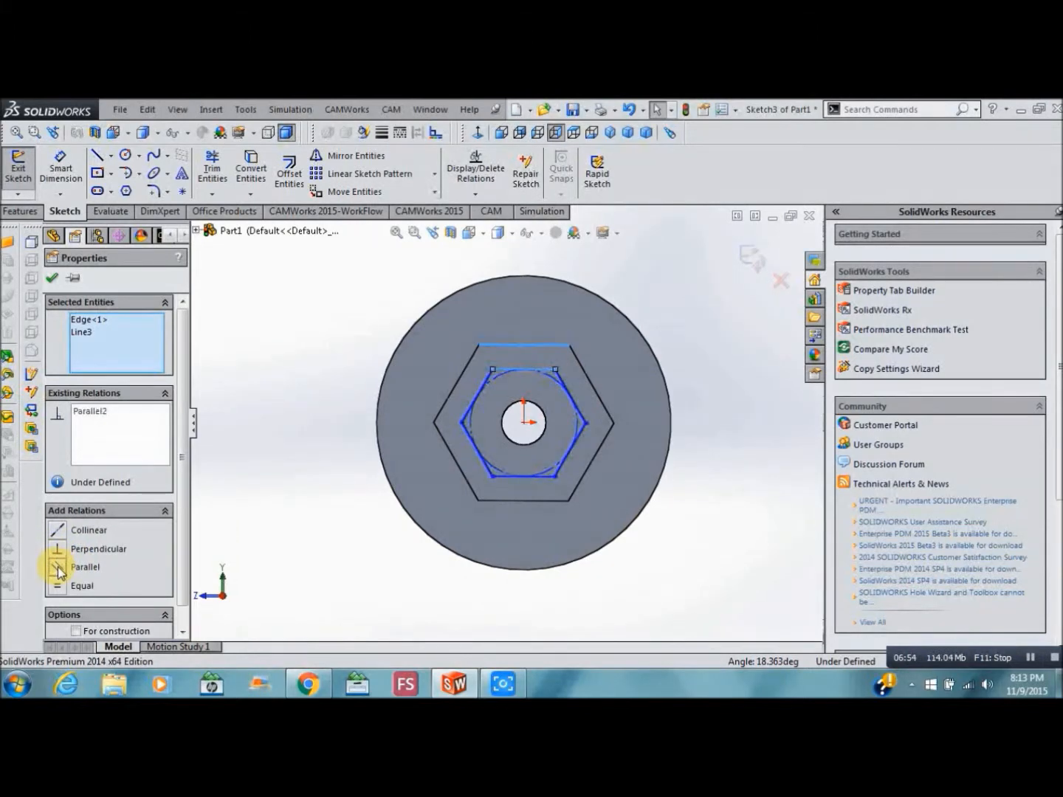
left_click(53, 279)
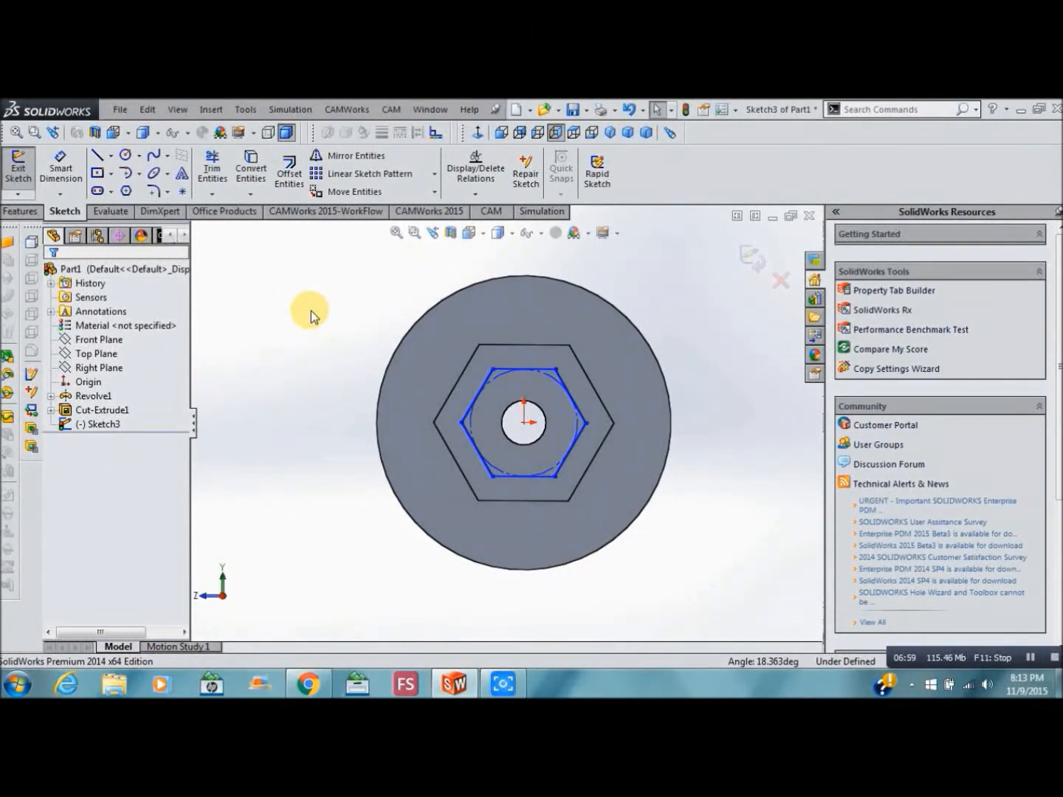
Sketch a 0.25 in circle centered on the origin that coincides with the central bore's edge.
left_click(126, 156)
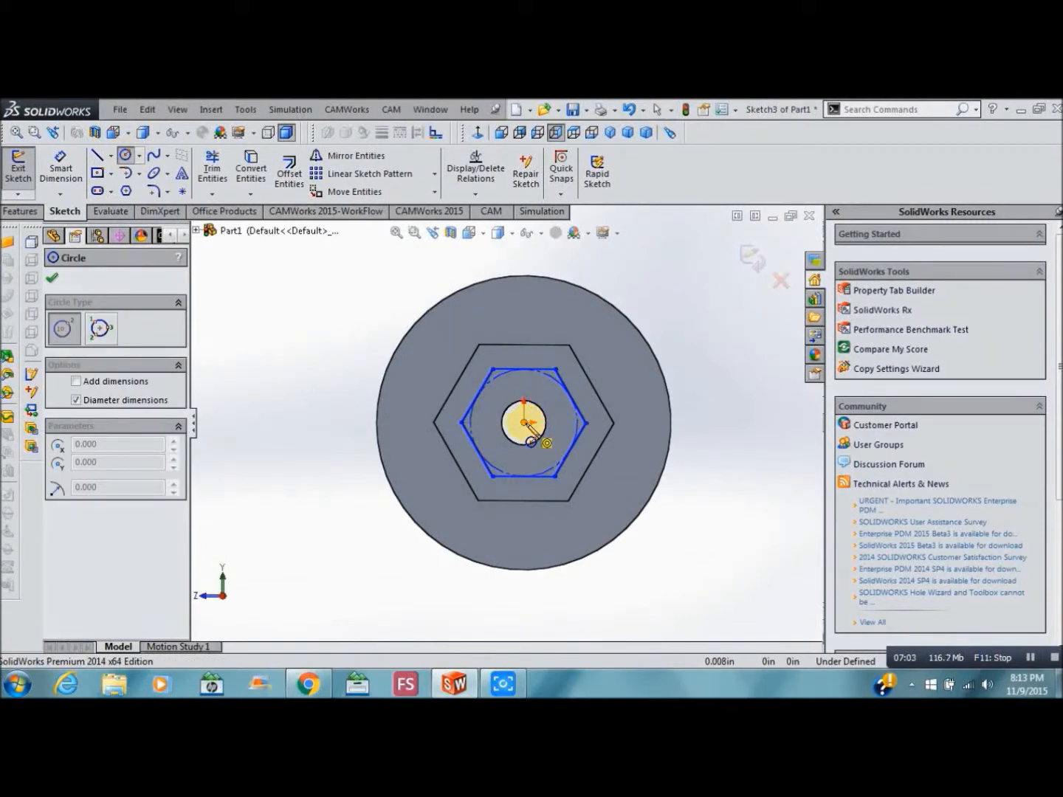
left_click(524, 422)
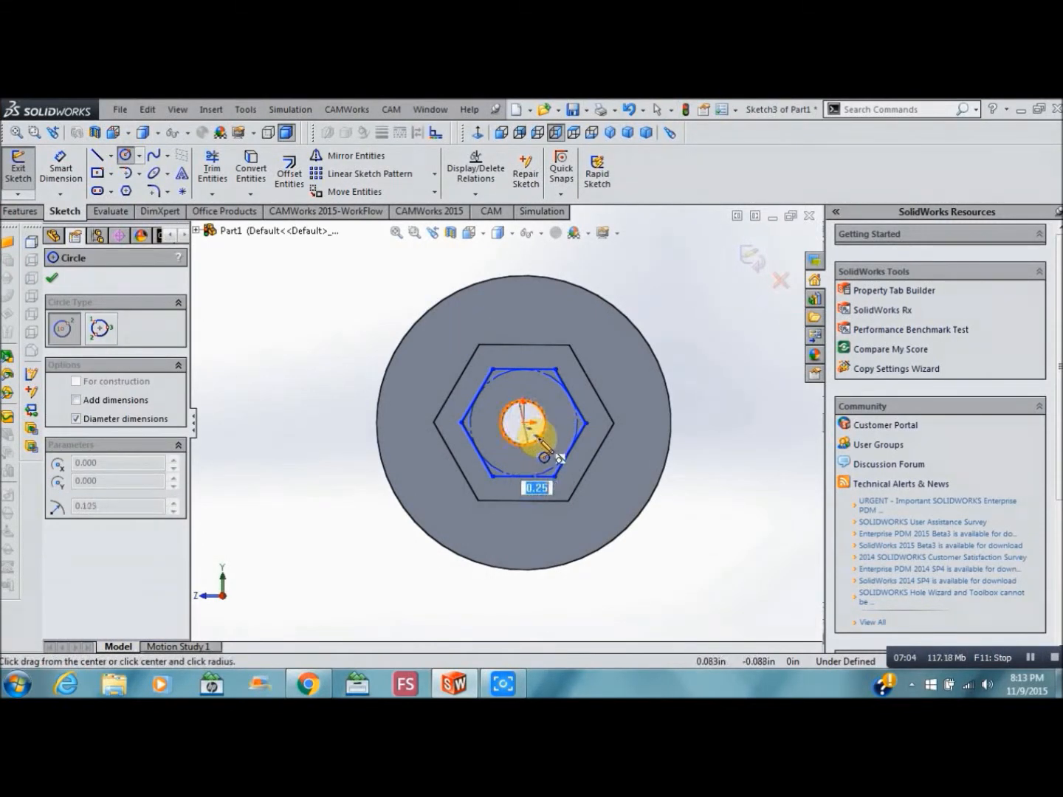
left_click(543, 444)
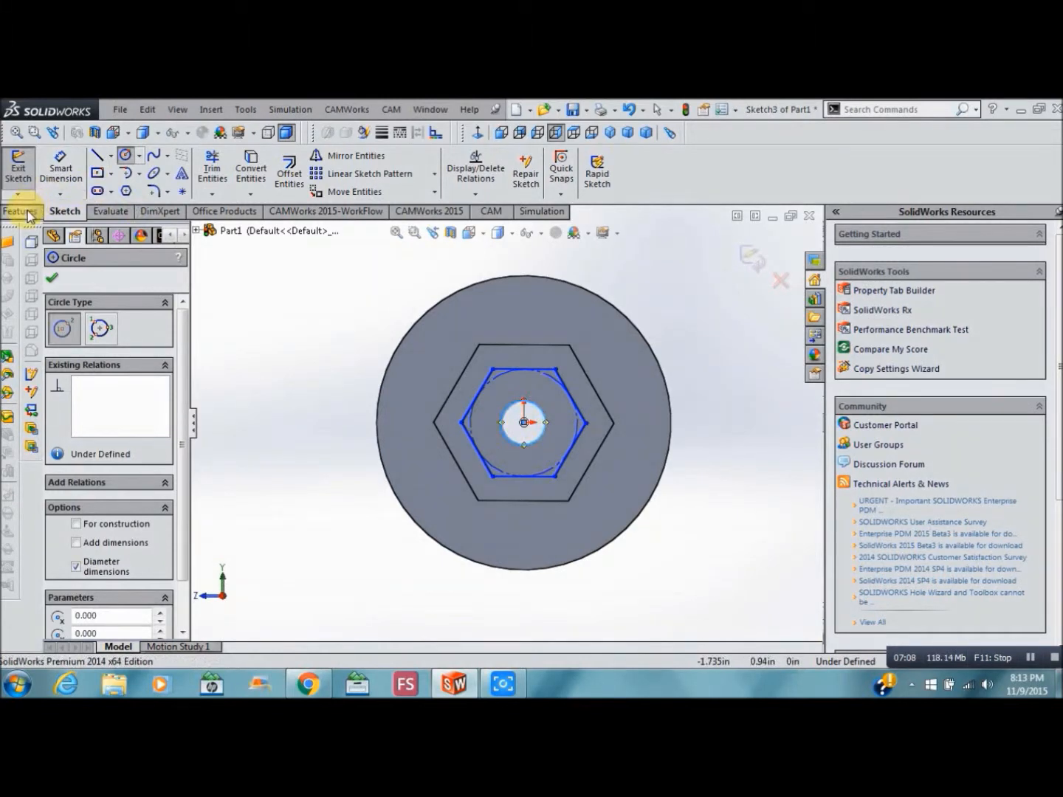
Make a Blind Extruded Cut 0.25 in deep of the area between the inner hexagon and the bore circle.
left_click(23, 211)
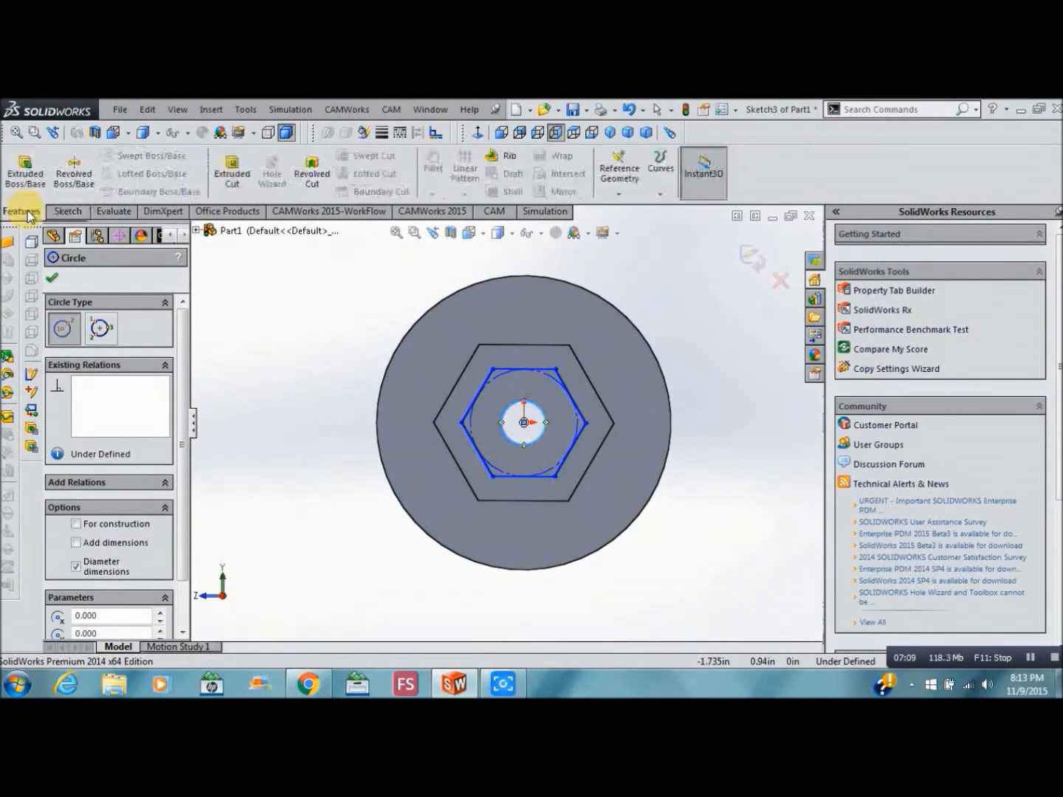
left_click(231, 174)
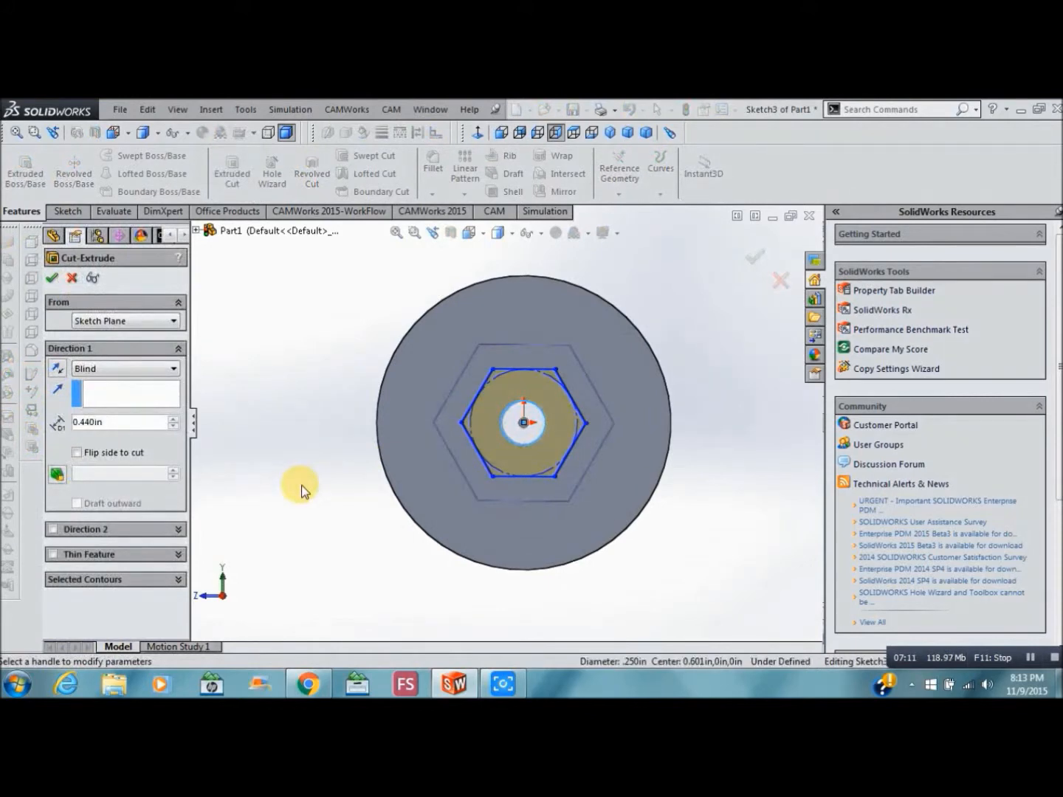
key("Up")
key("Up")
key("Up")
key("Up")
key("Up")
key("Up")
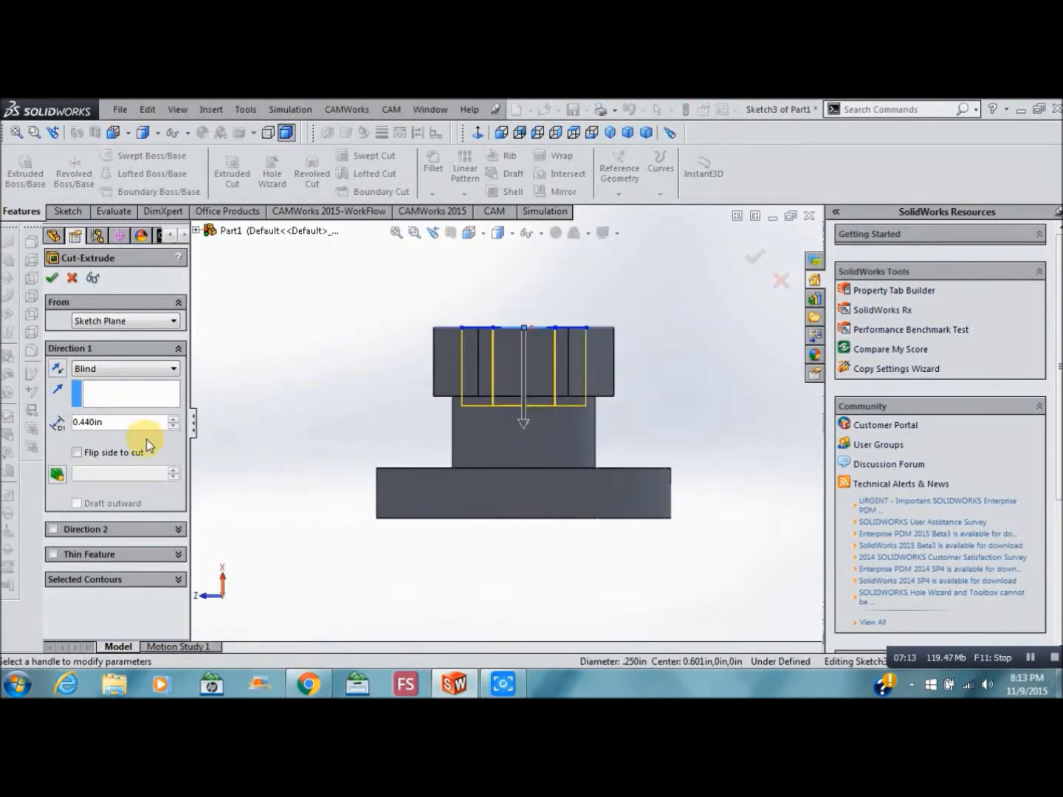
double_click(147, 423)
type("0.25")
key("Return")
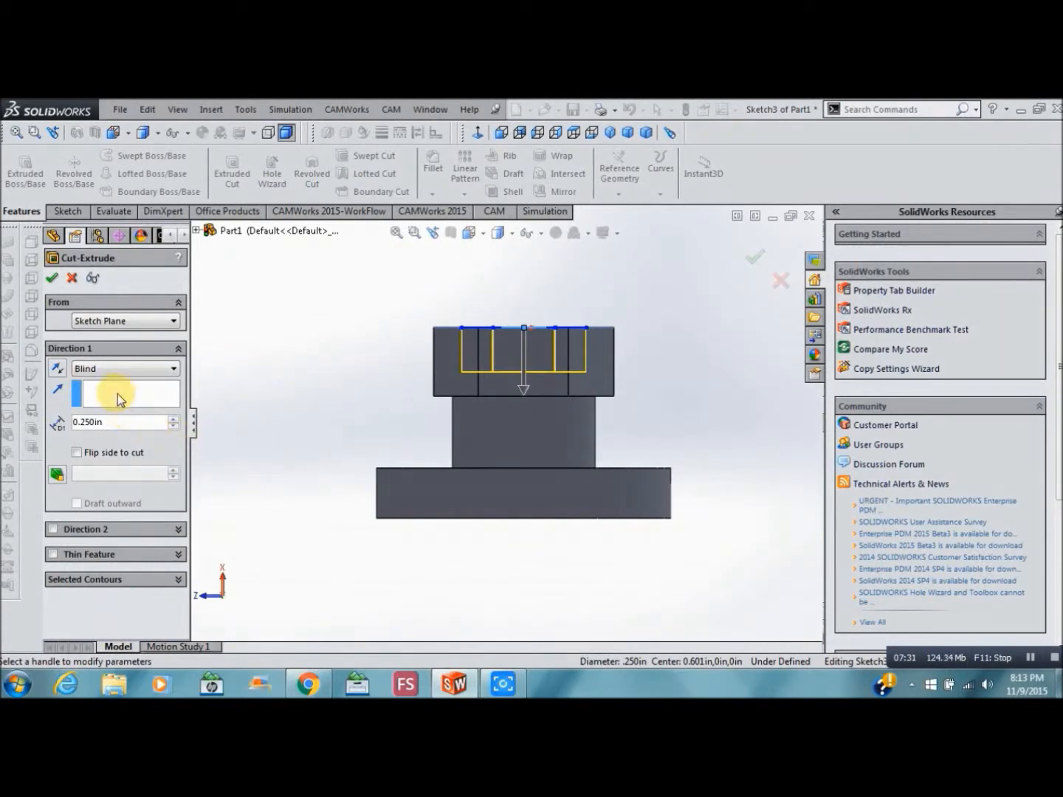
left_click(53, 278)
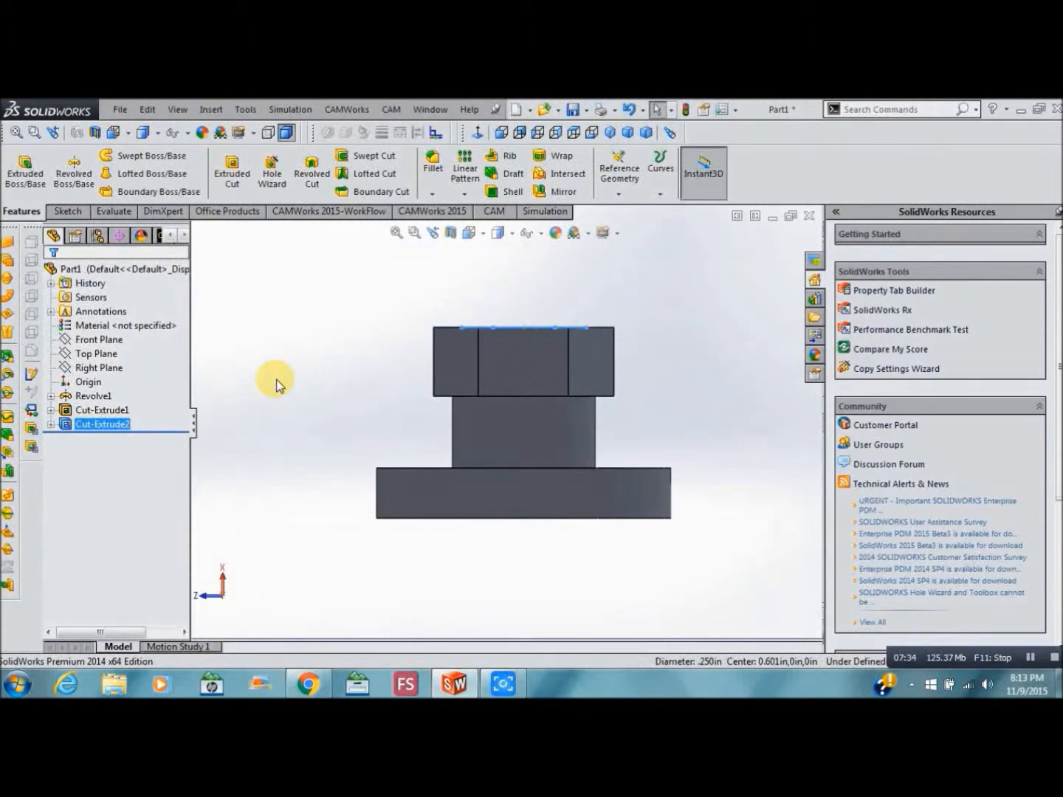
Examine the hexagonal recess in the head from the side through to an end-on view.
left_click(276, 385)
key("Down")
key("Down")
key("Down")
key("Down")
key("Down")
key("Down")
key("Down")
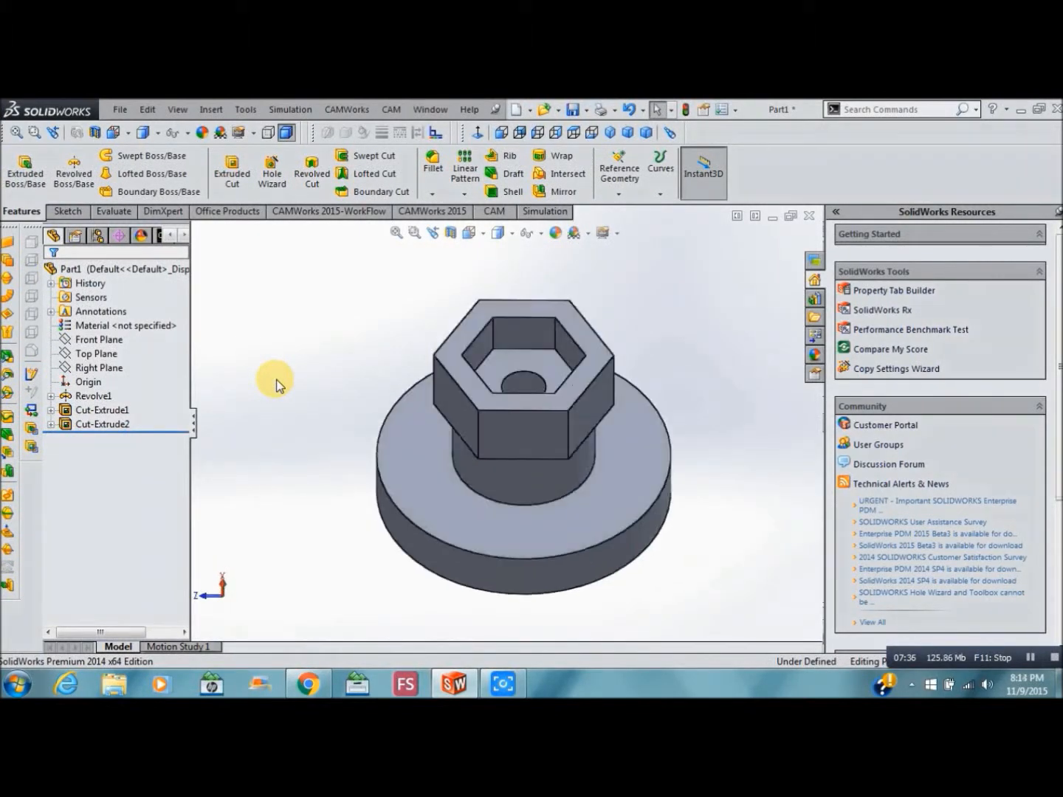
key("Down")
key("Down")
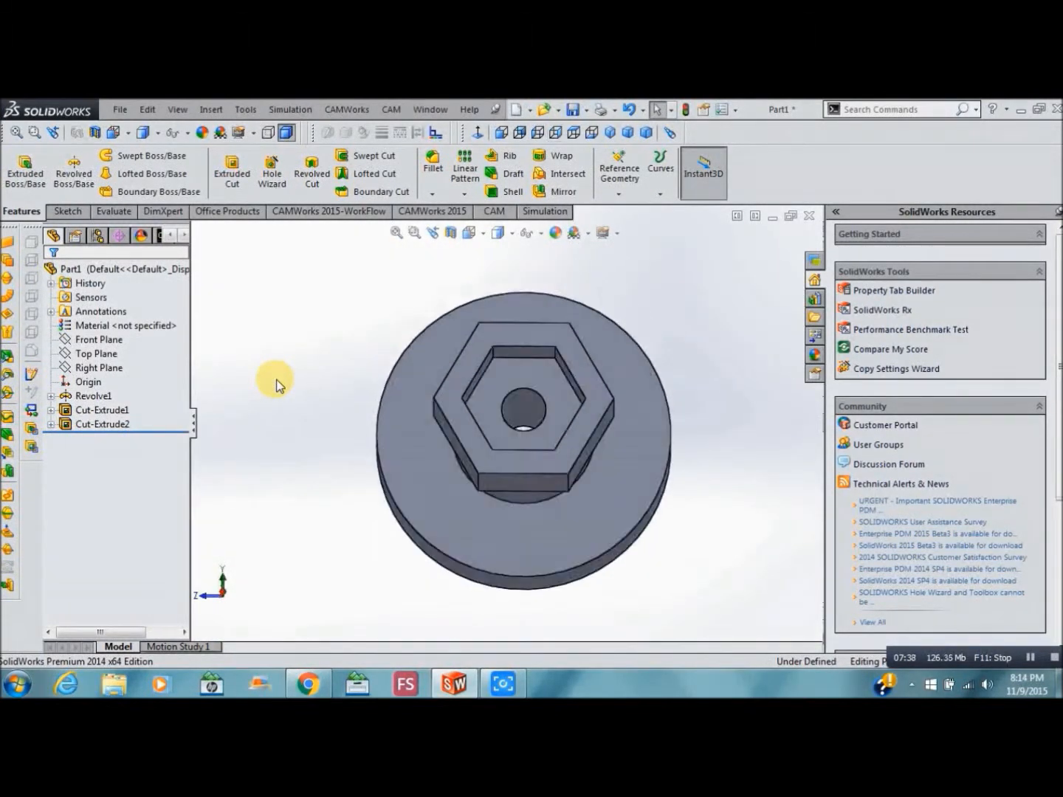
key("Down")
key("Down")
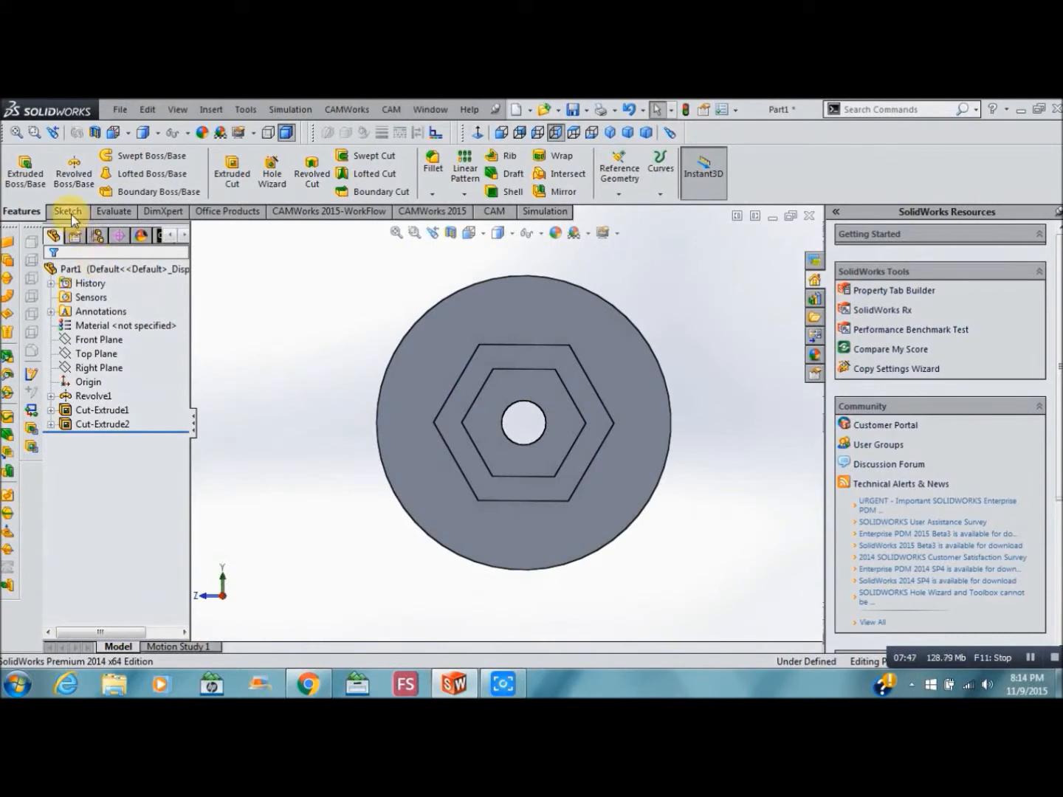
Sketch a corner rectangle about 0.34 by 0.134 in, spanning from the hexagonal recess's upper side to the head's upper outer edge.
left_click(69, 212)
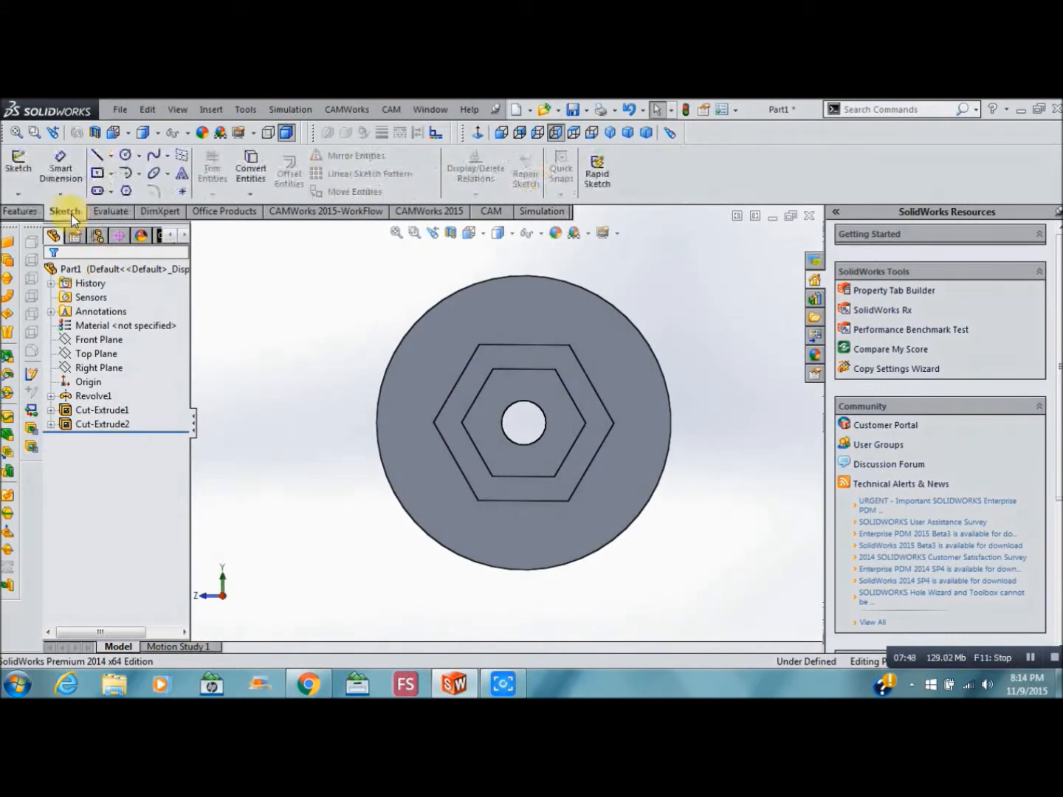
left_click(112, 175)
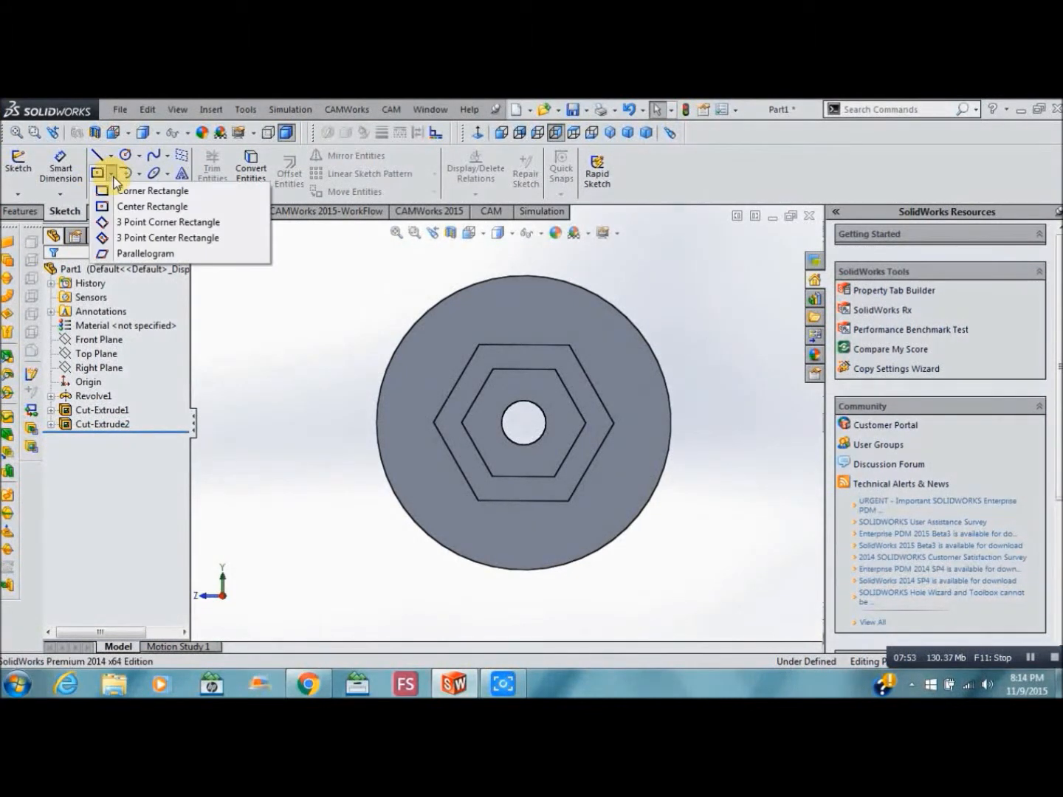
left_click(102, 193)
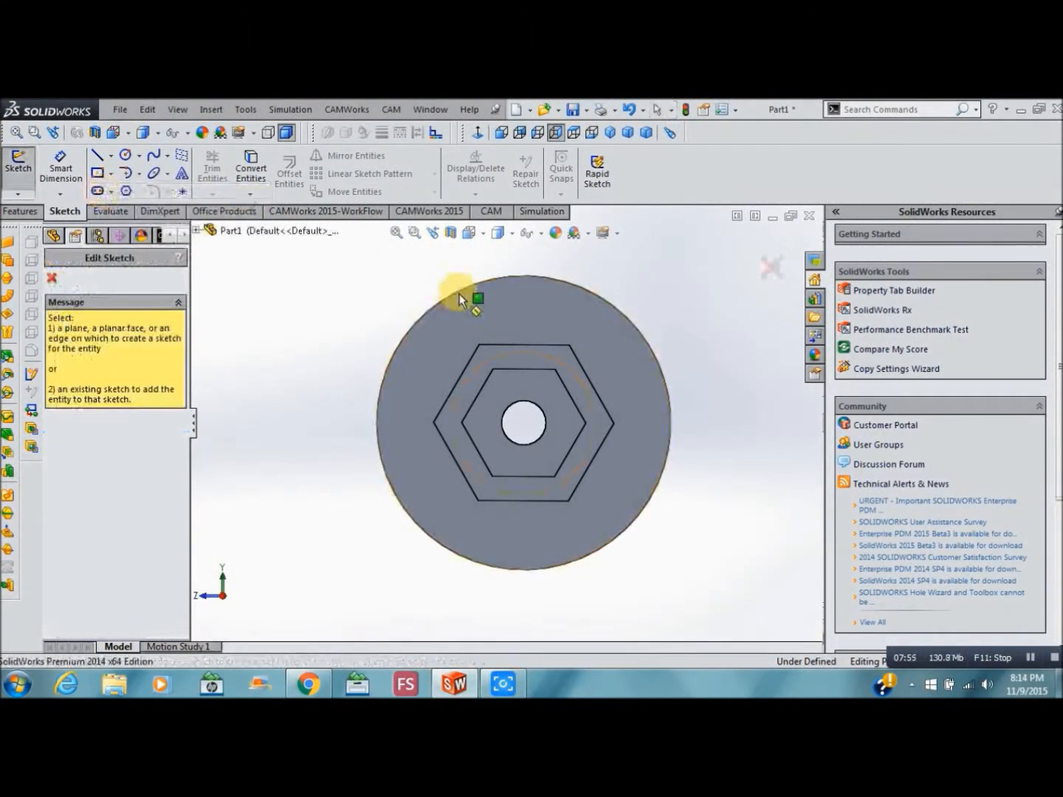
left_click(504, 296)
left_click(494, 368)
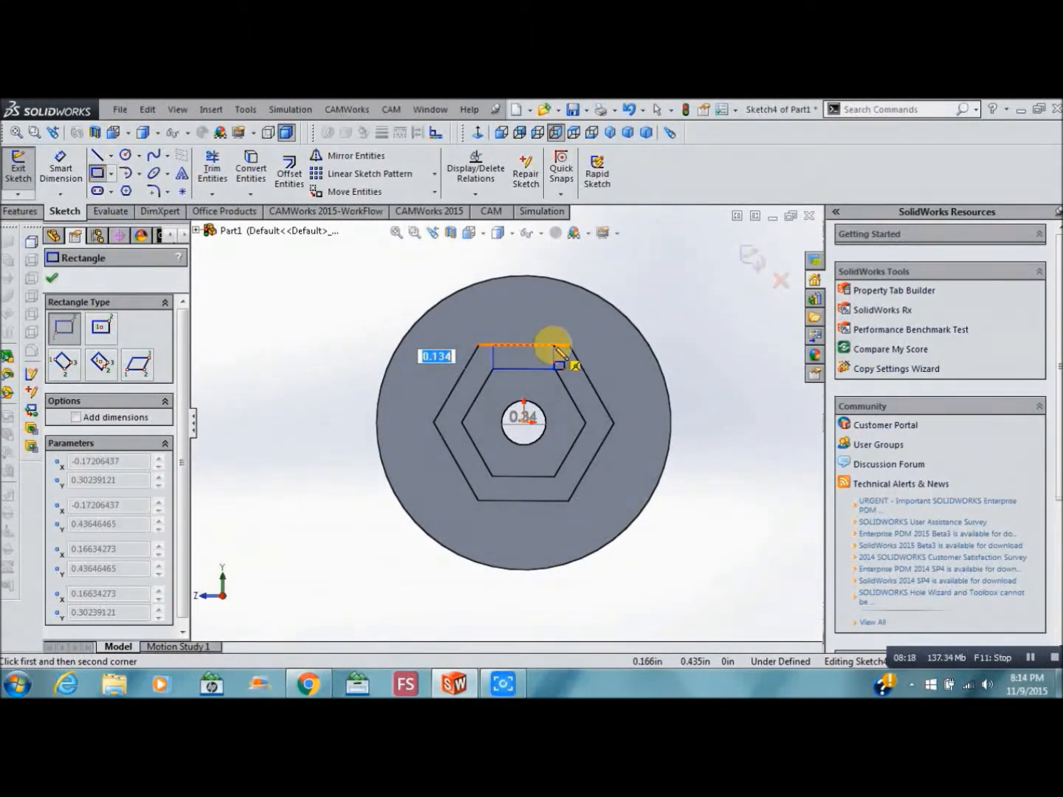
left_click(561, 353)
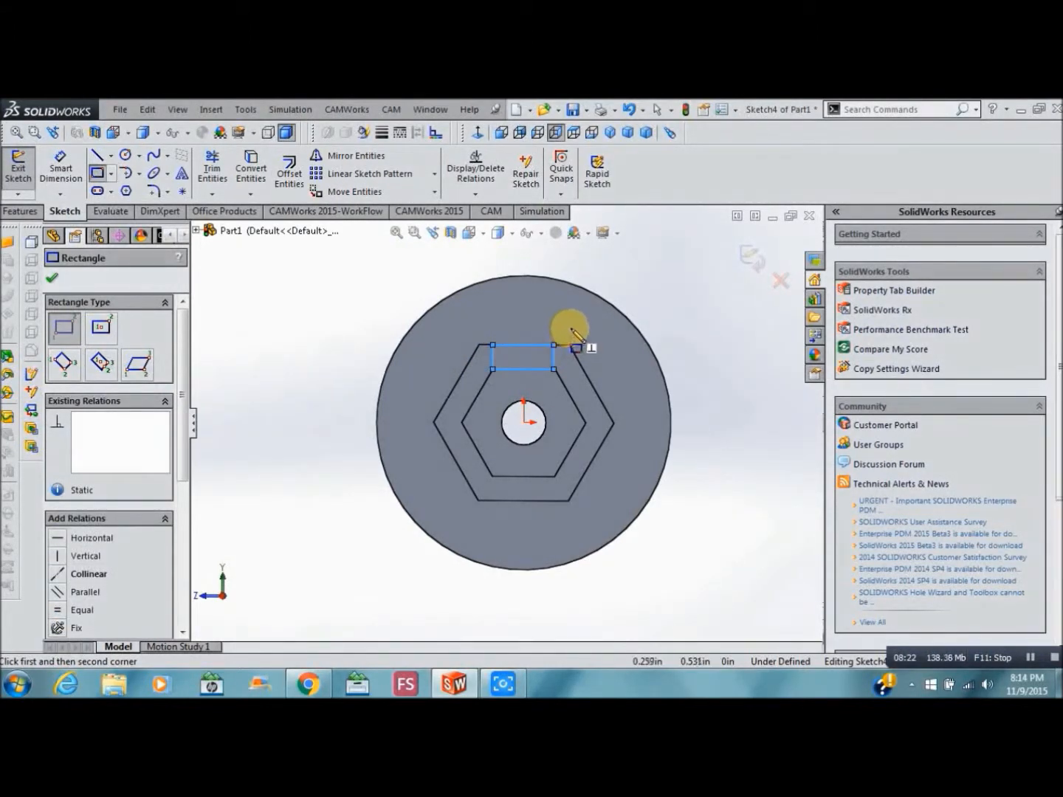
Add a Vertical relation between the rectangle's lower-right corner and the adjacent corner of the hexagonal recess.
key("Escape")
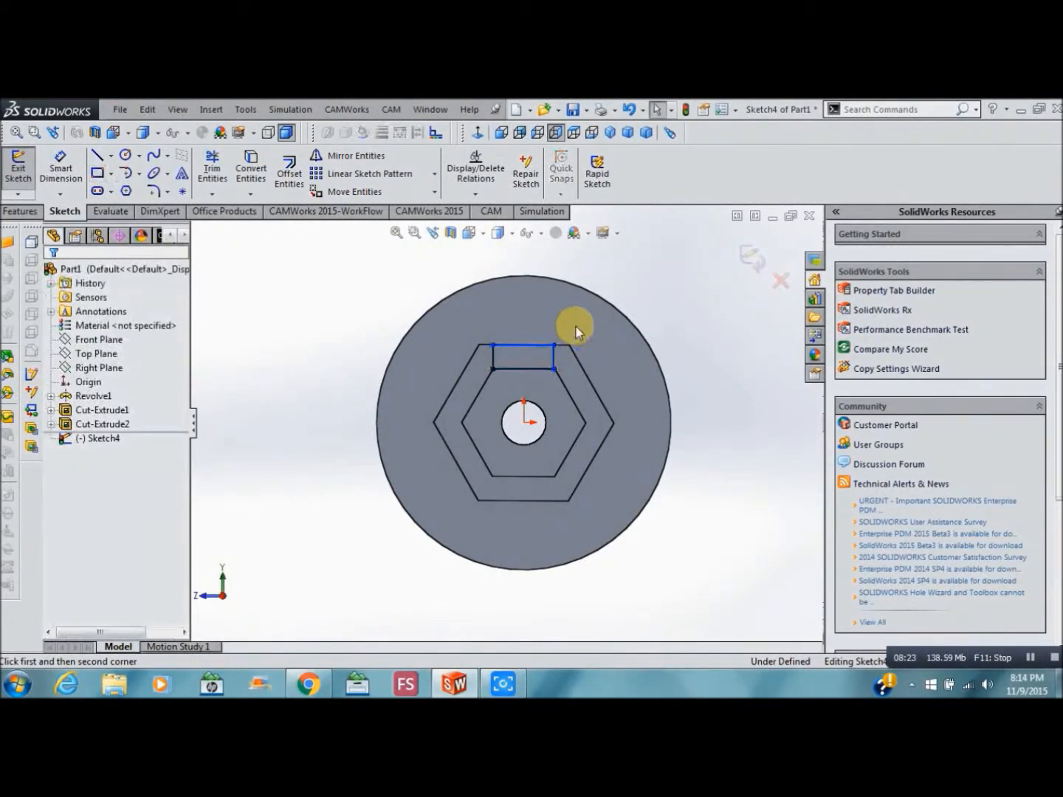
left_click(417, 235)
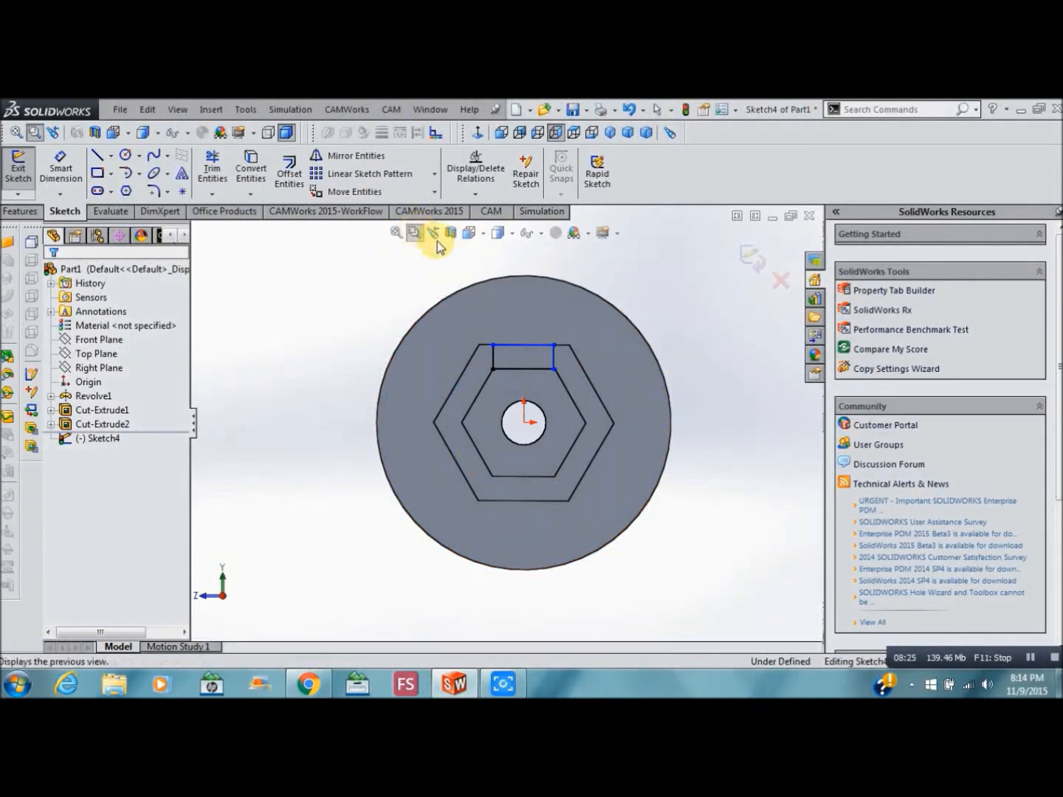
left_click_drag(522, 344, 583, 403)
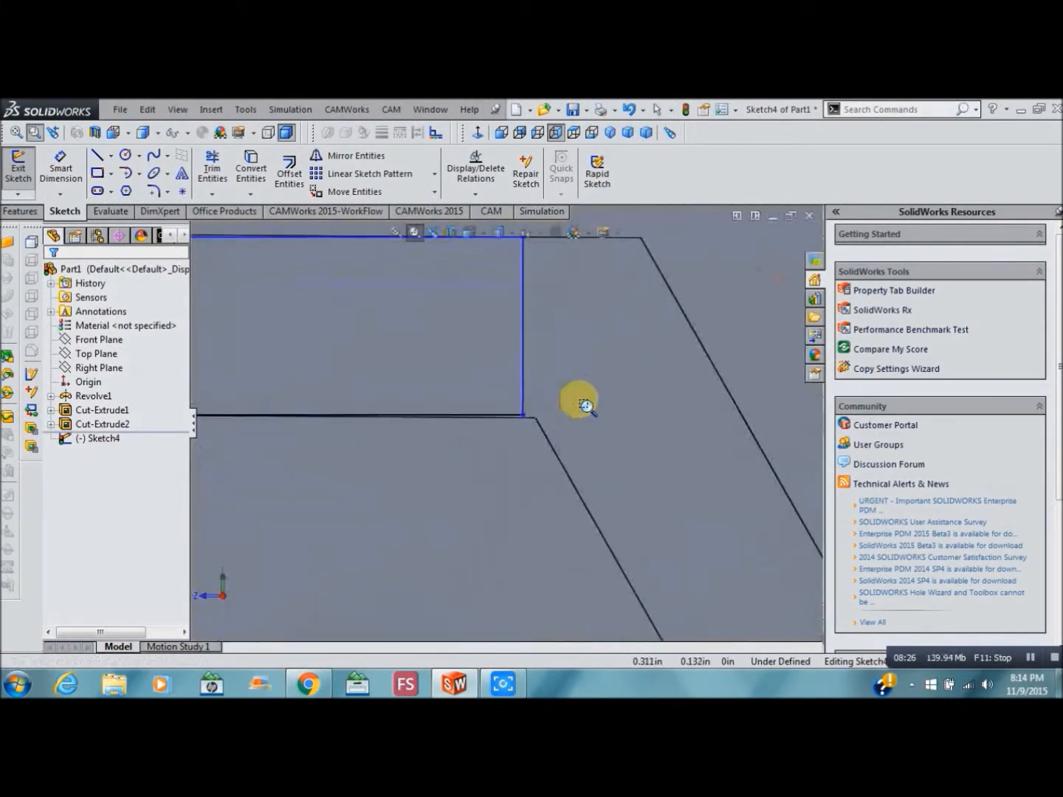
key("Escape")
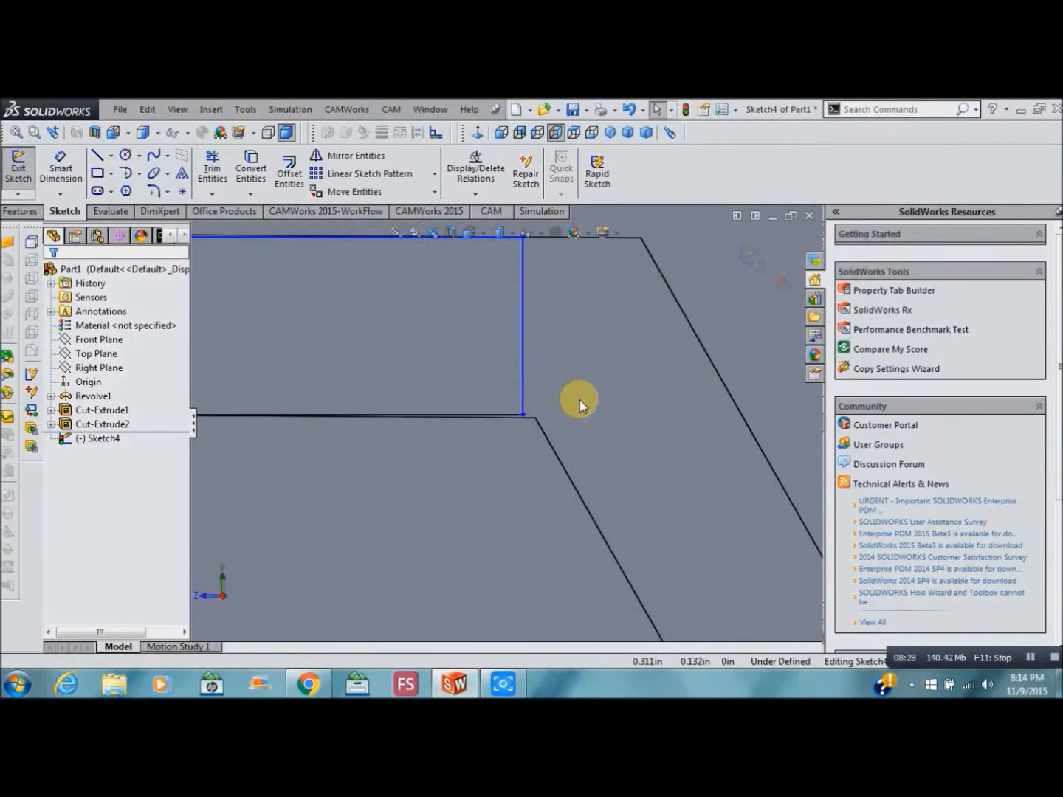
key("Down")
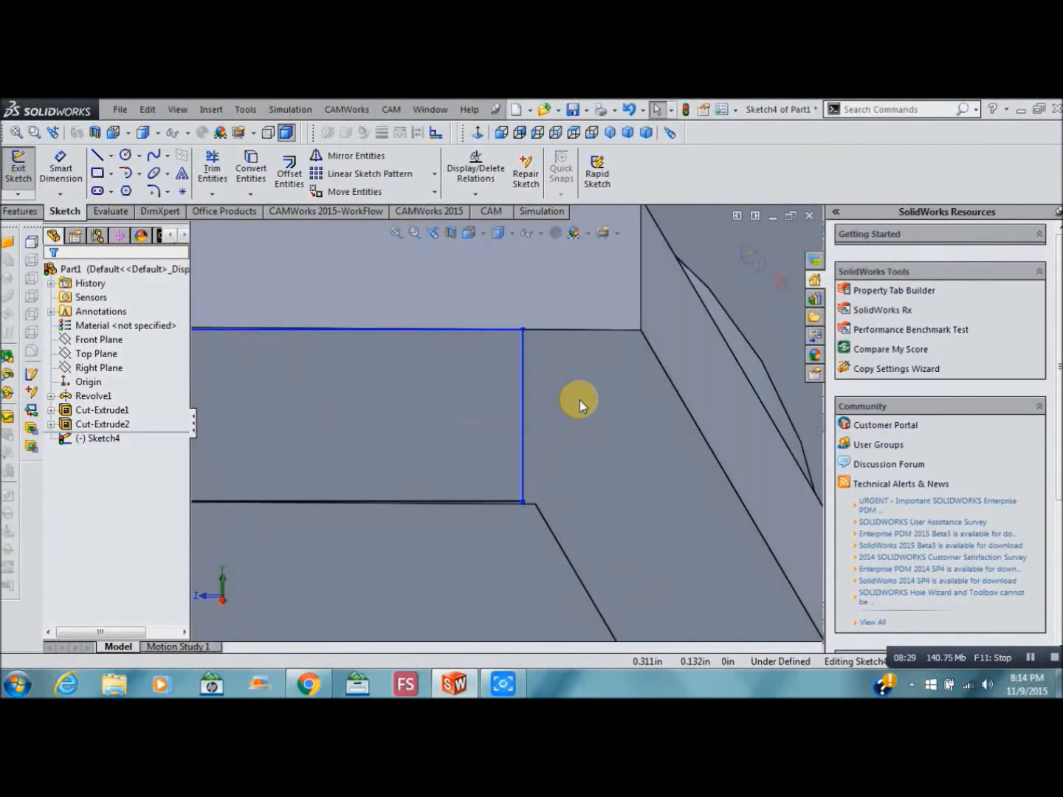
left_click(523, 502)
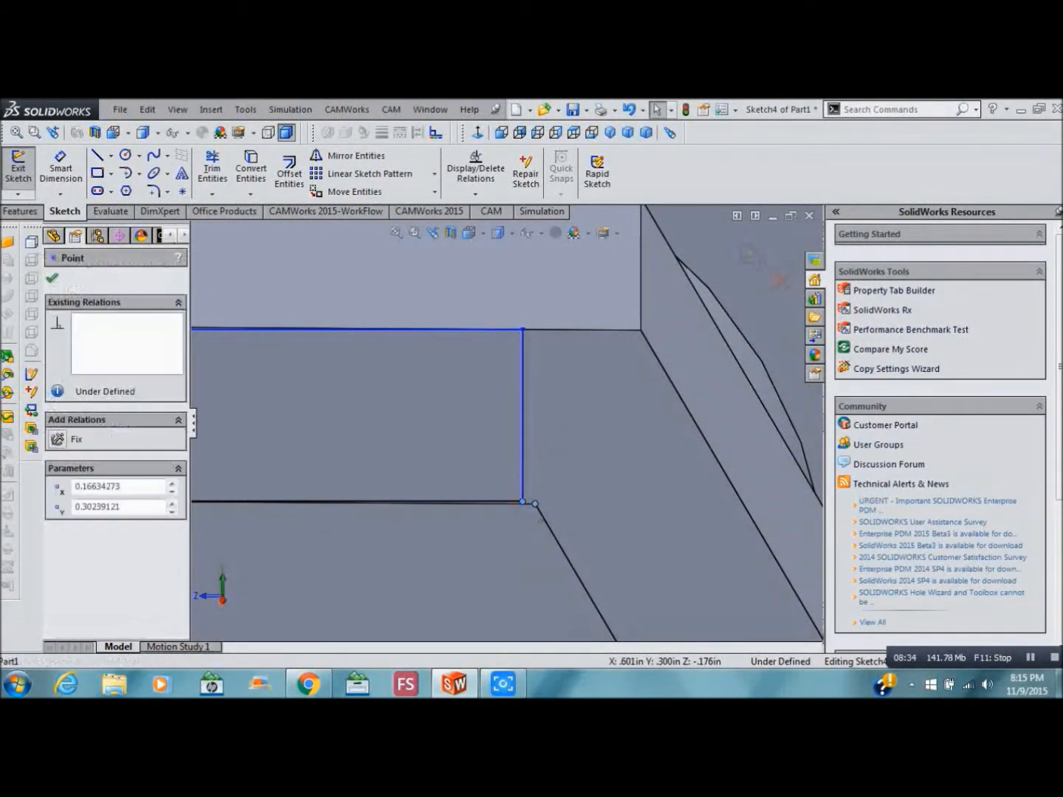
left_click(535, 504, "ctrl")
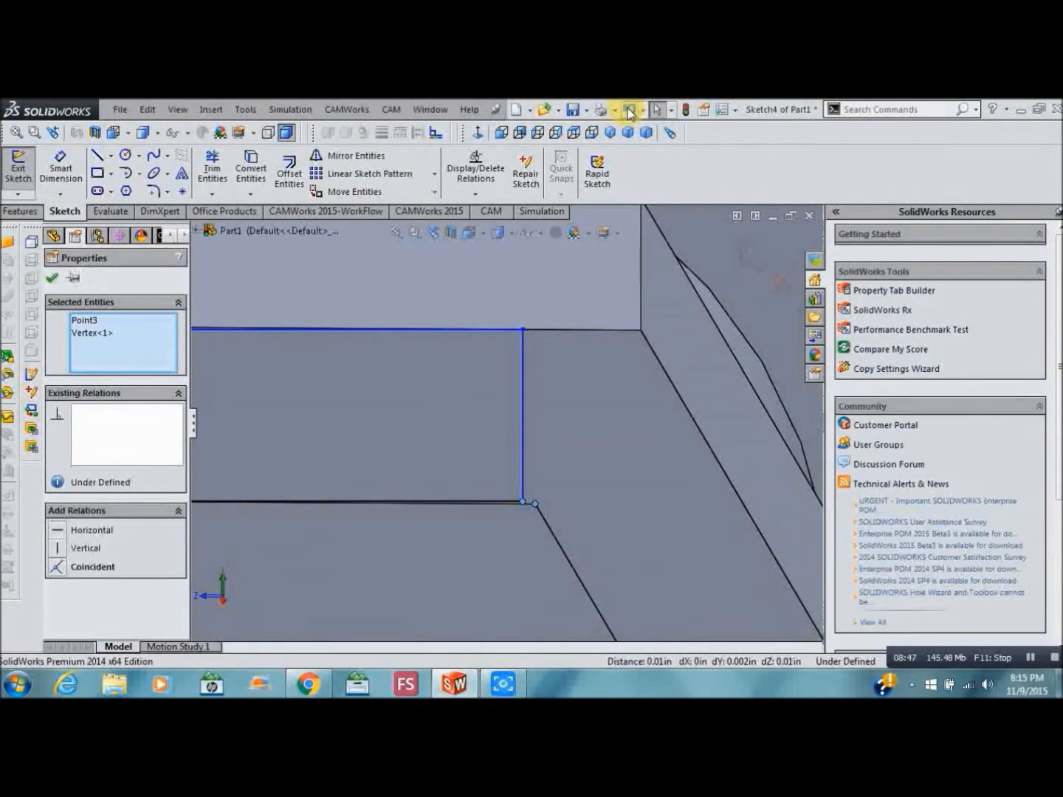
left_click(63, 548)
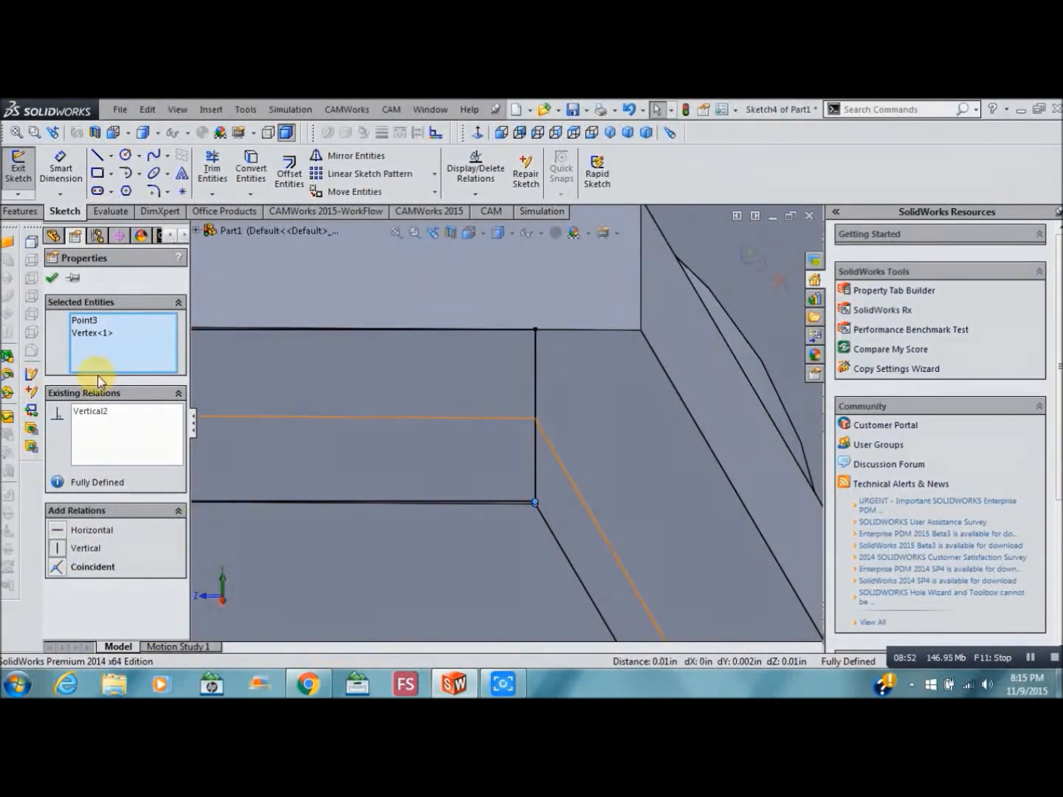
left_click(52, 277)
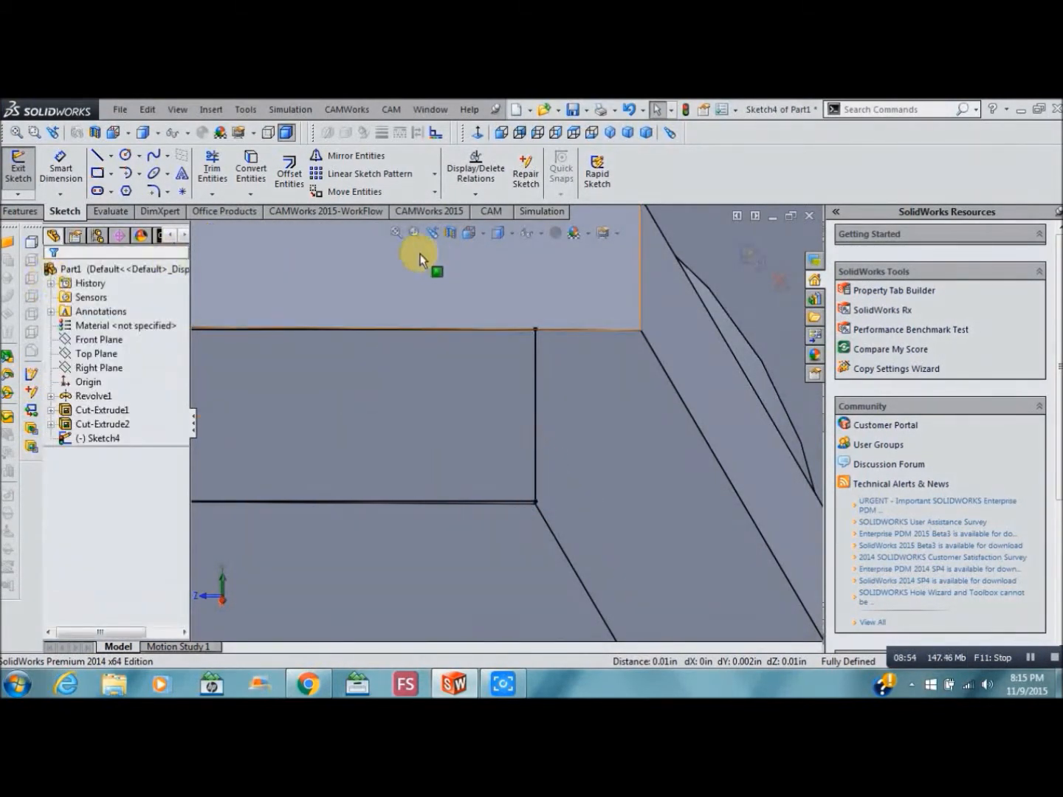
Try an Extruded Cut of the rectangle Up To Surface at the head's flange-side face, and try it as a 0.450 in Blind cut from a vertex.
left_click(397, 234)
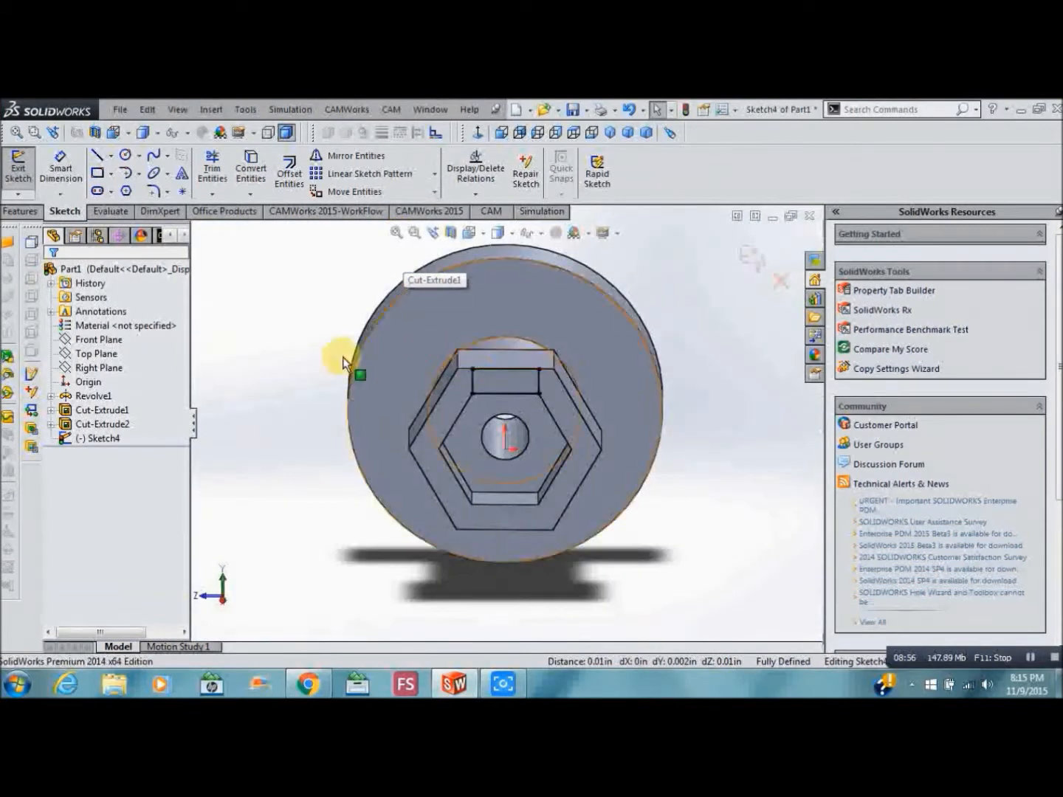
key("Up")
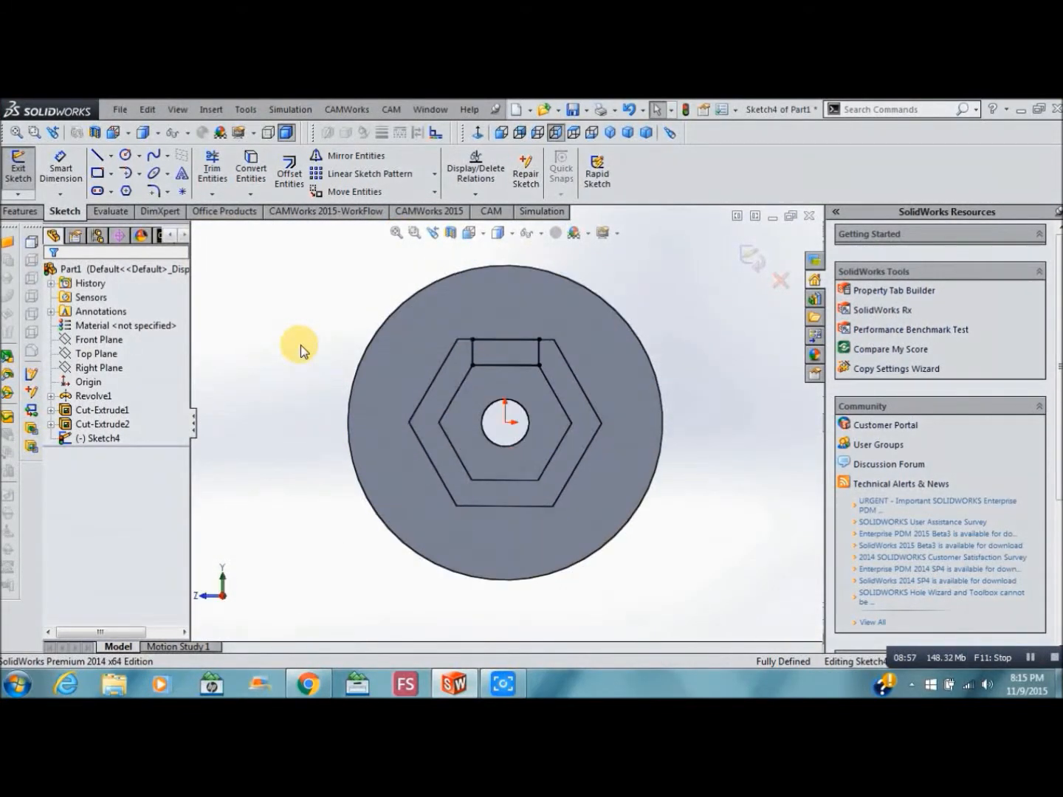
left_click(29, 215)
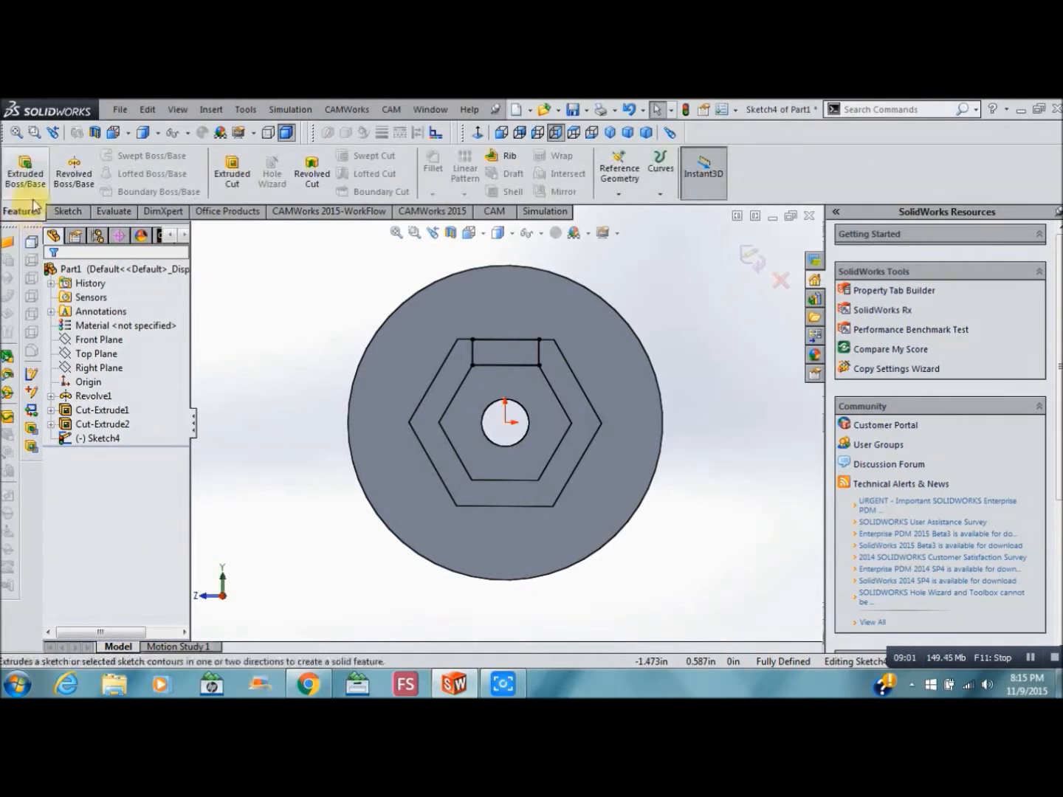
left_click(234, 181)
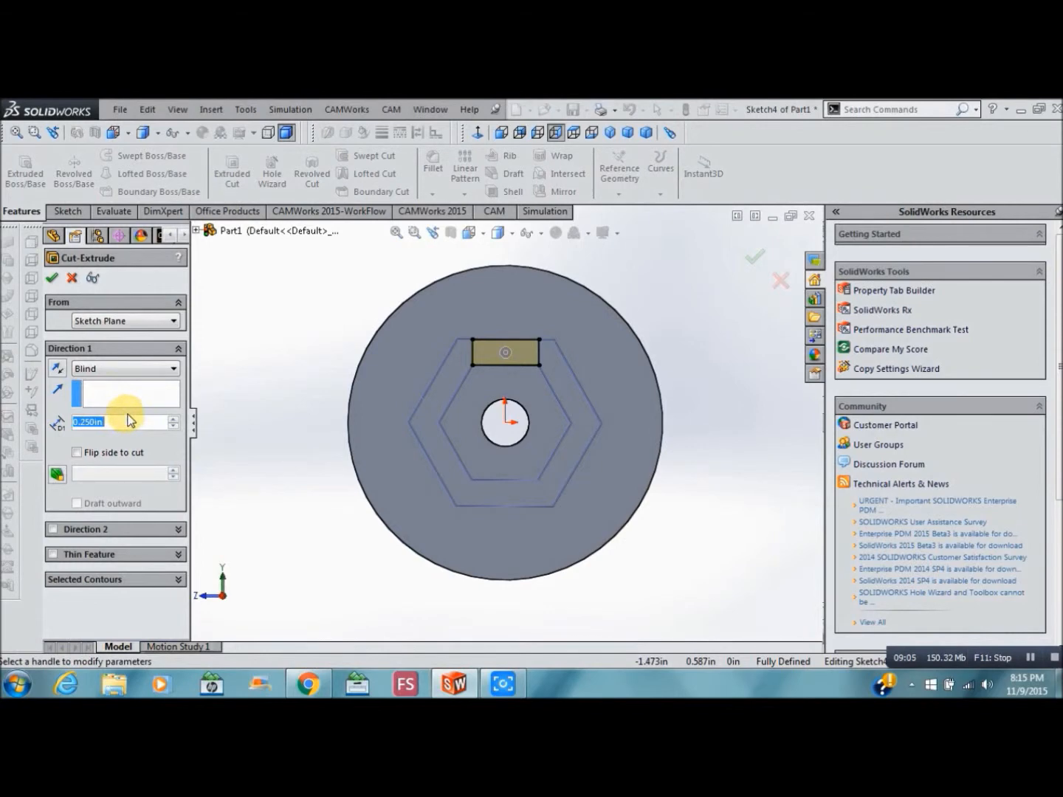
left_click(172, 369)
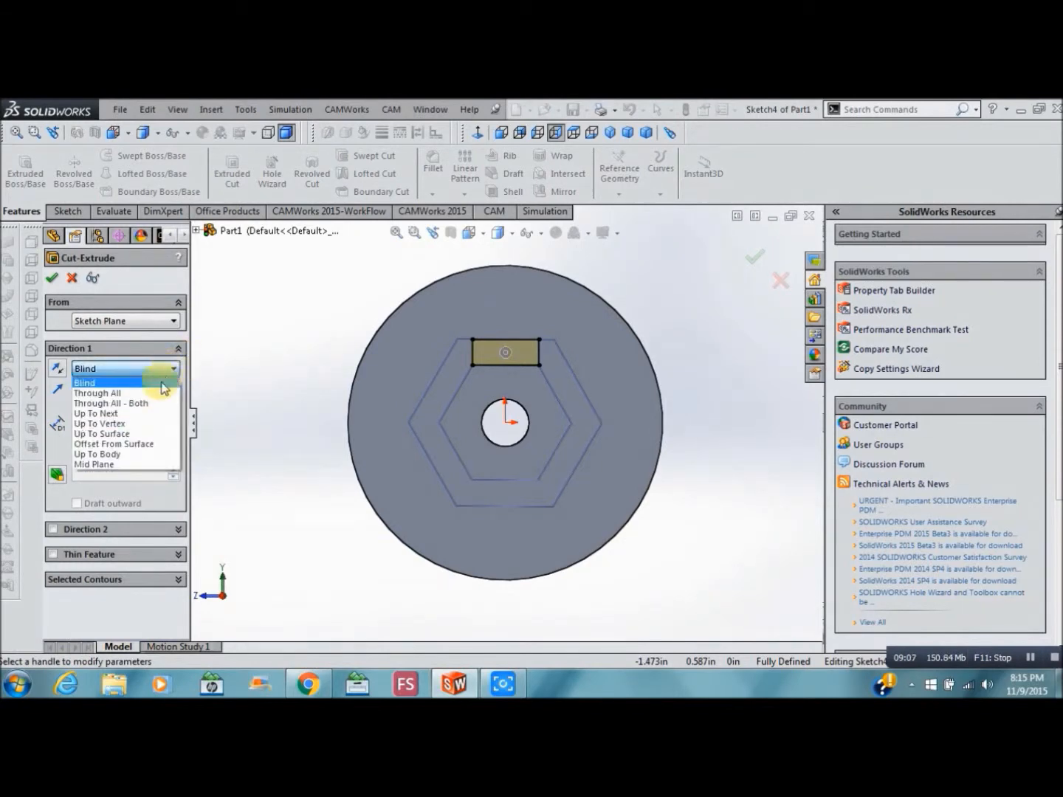
left_click(131, 435)
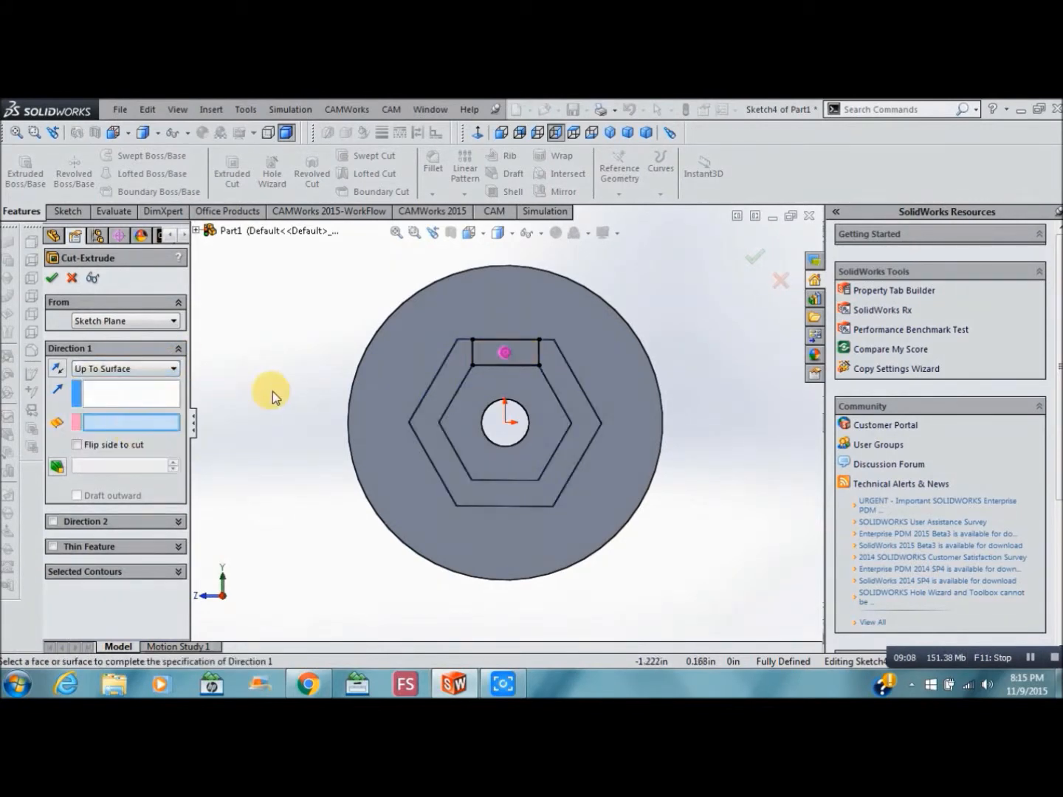
key("ctrl+z")
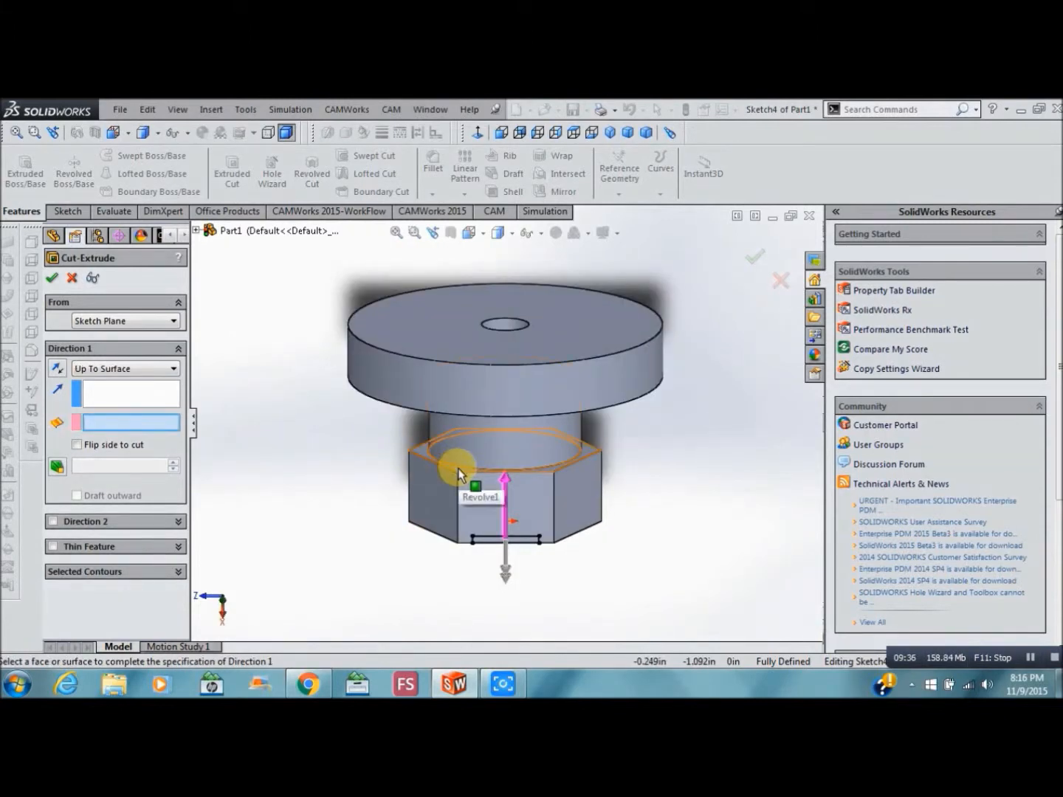
left_click(458, 474)
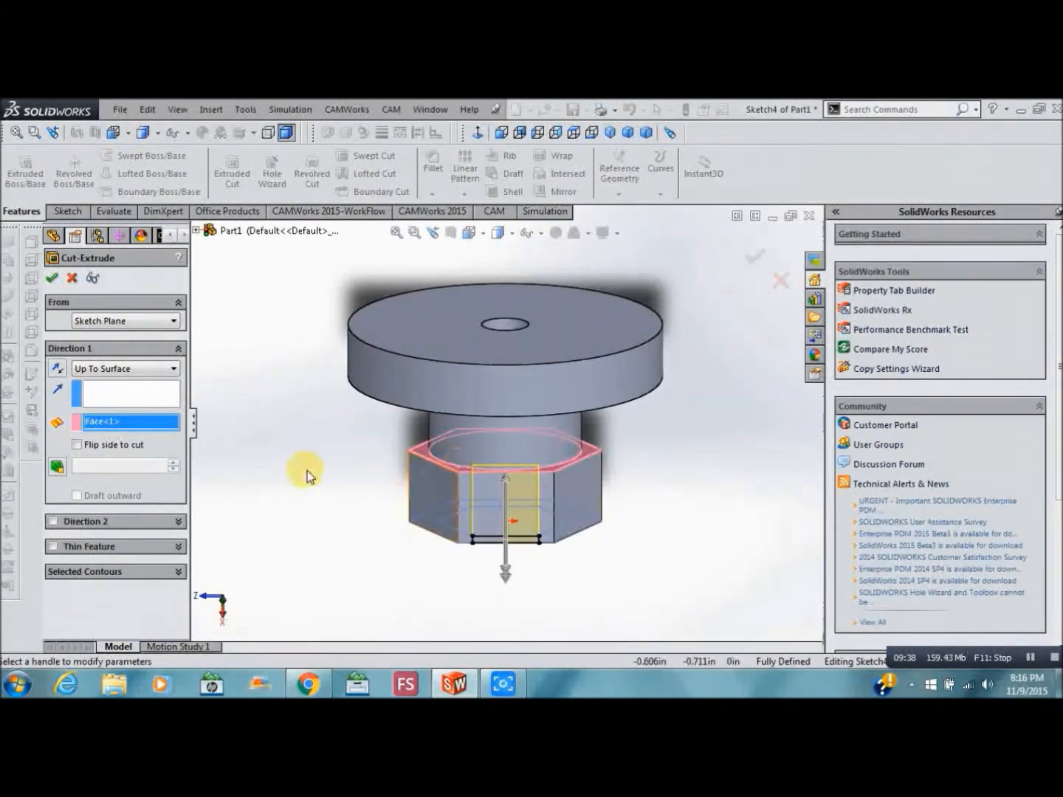
left_click(52, 278)
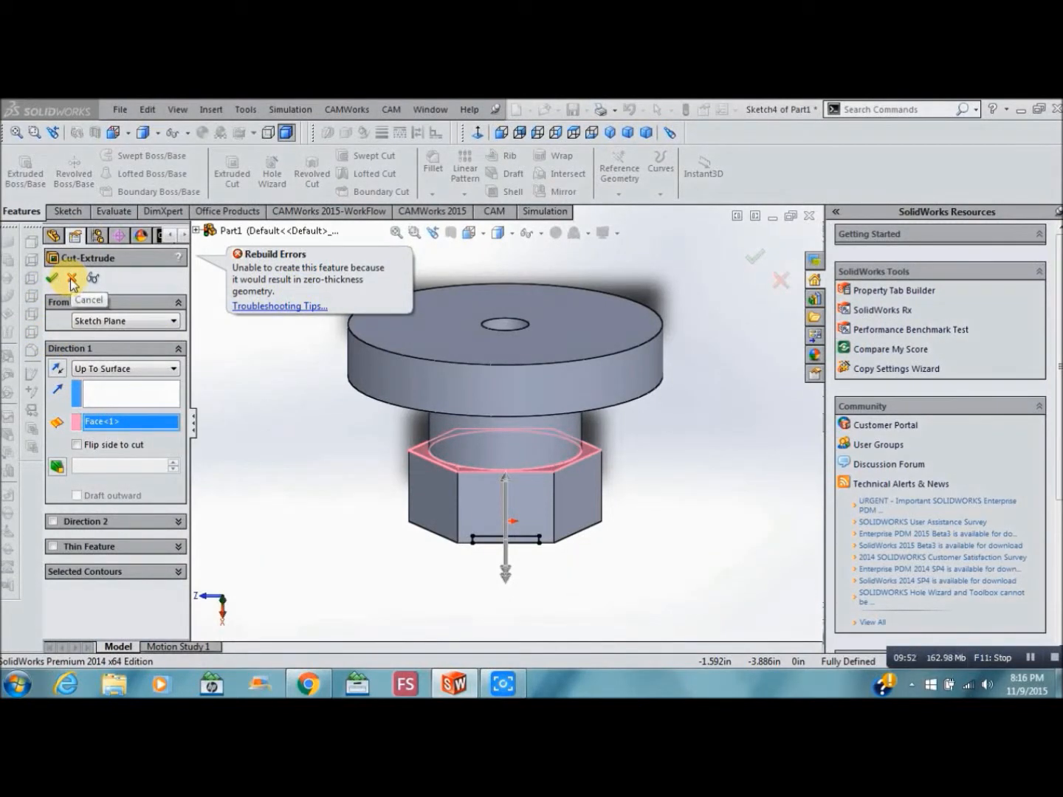
left_click(178, 373)
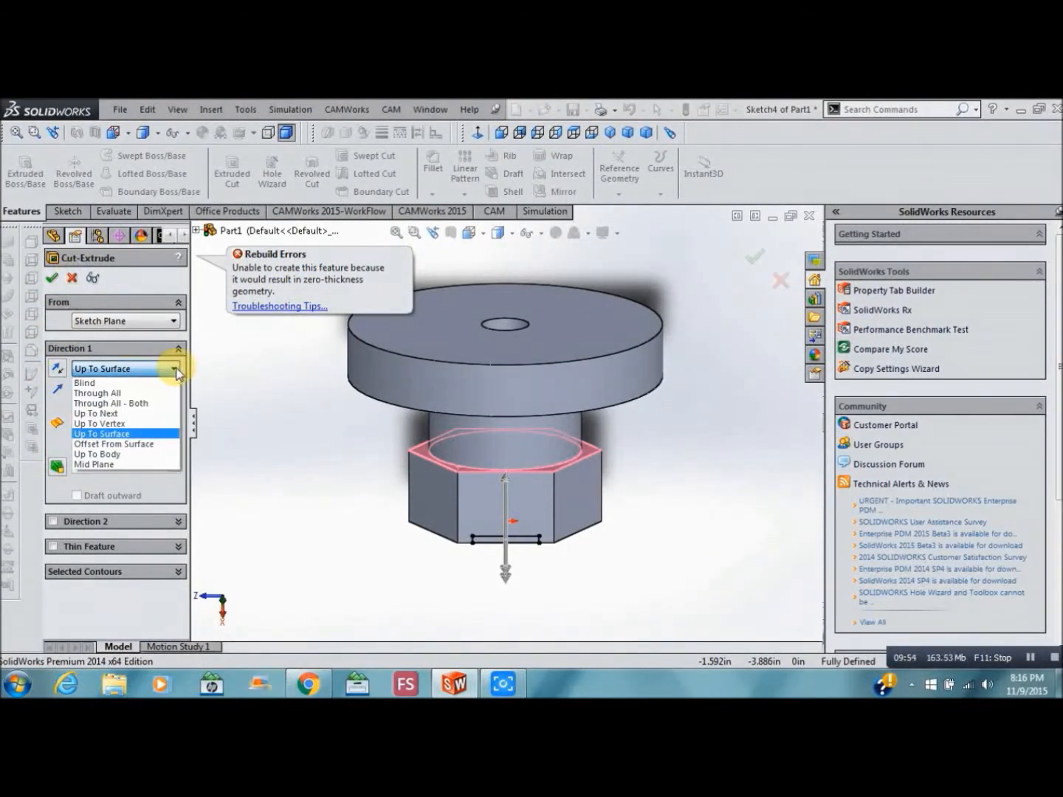
left_click(108, 383)
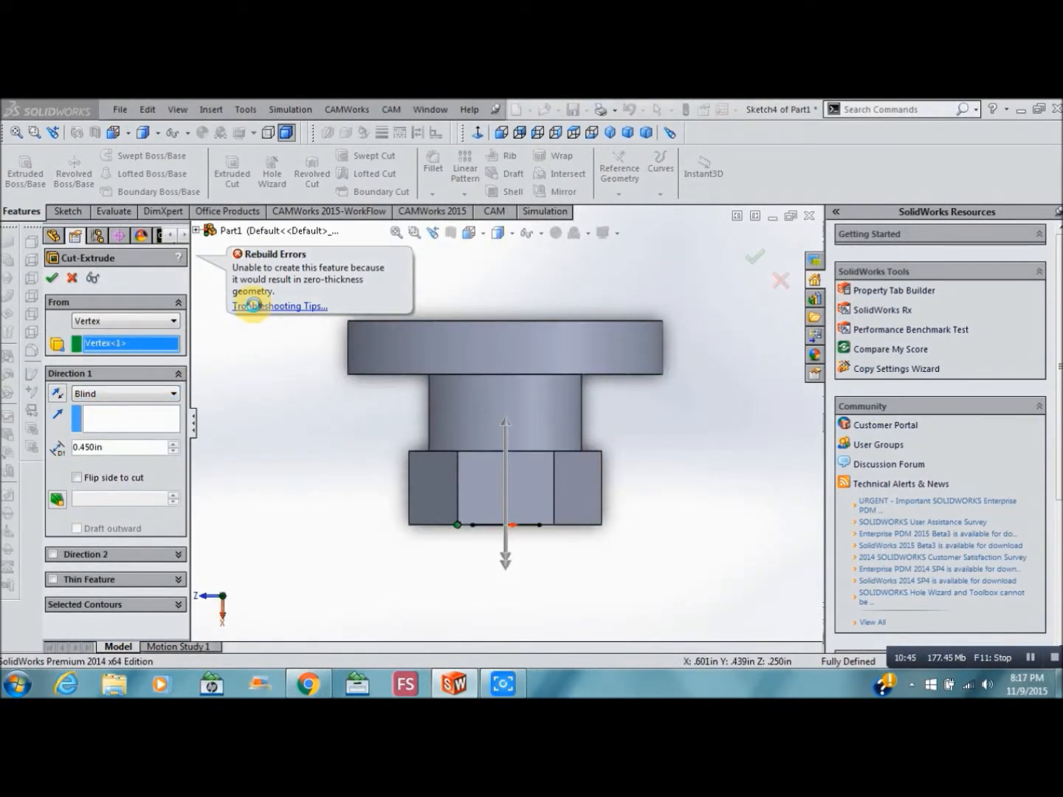
Read the troubleshooting help on zero-thickness geometry, from its causes and examples down to the potential fixes.
left_click(253, 305)
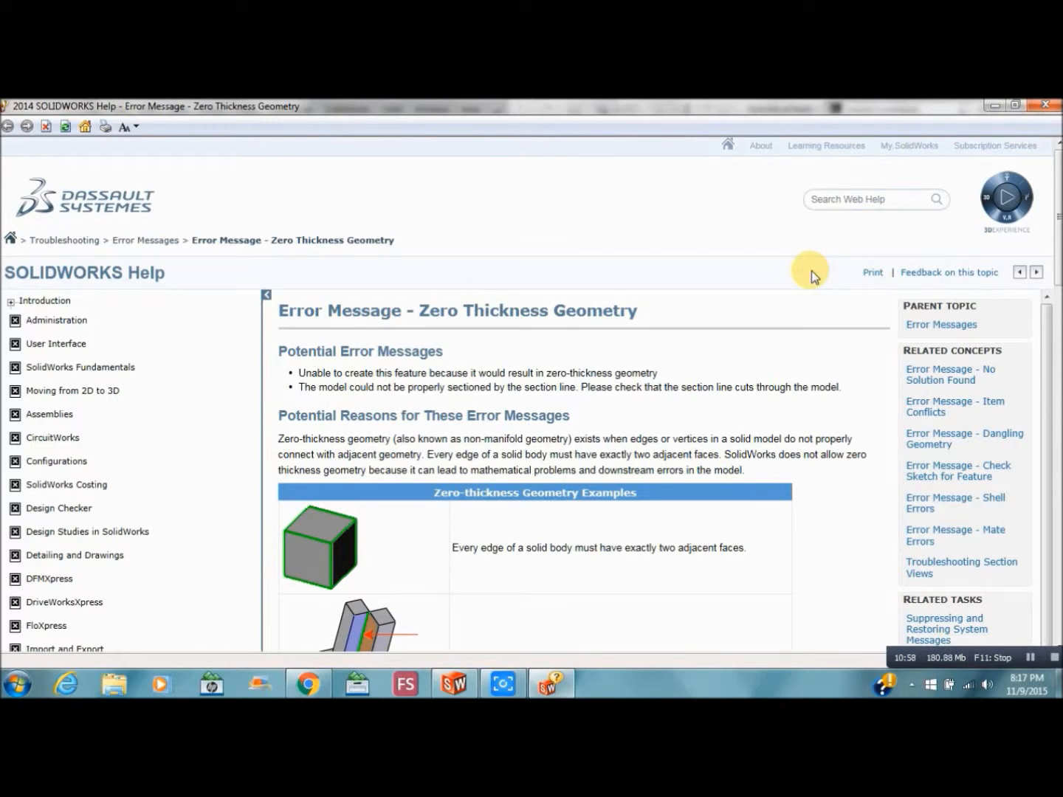
scroll(811, 271, "down", 4)
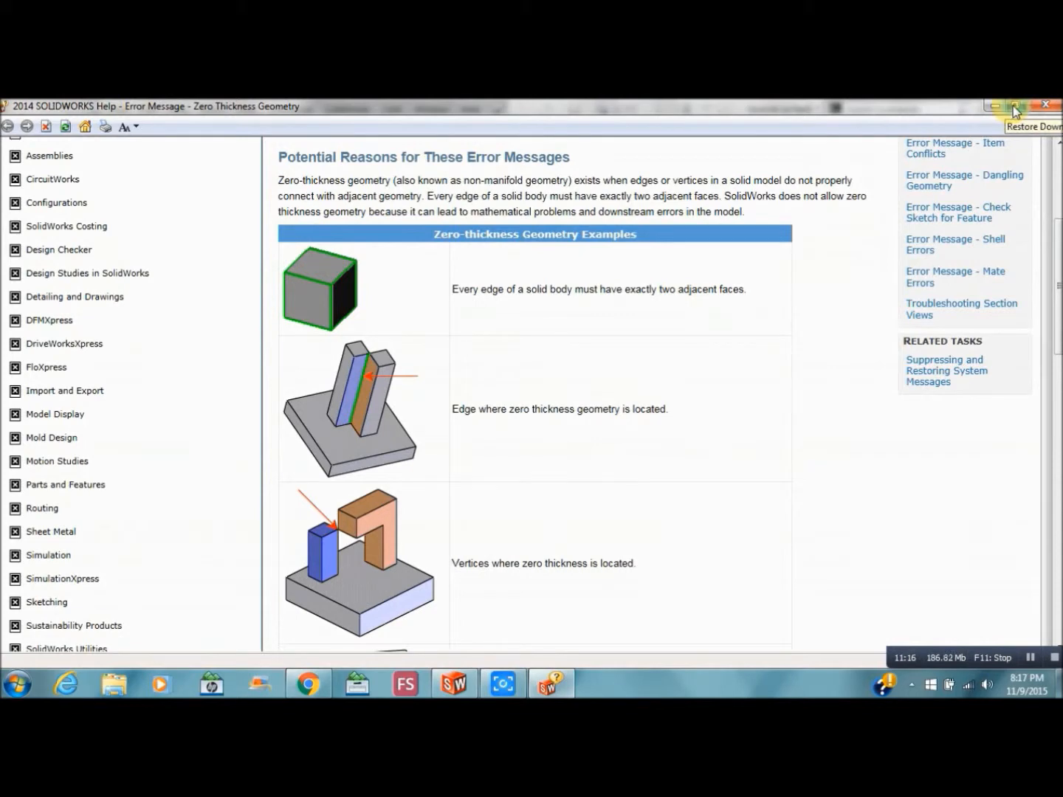
scroll(1013, 107, "down", 2)
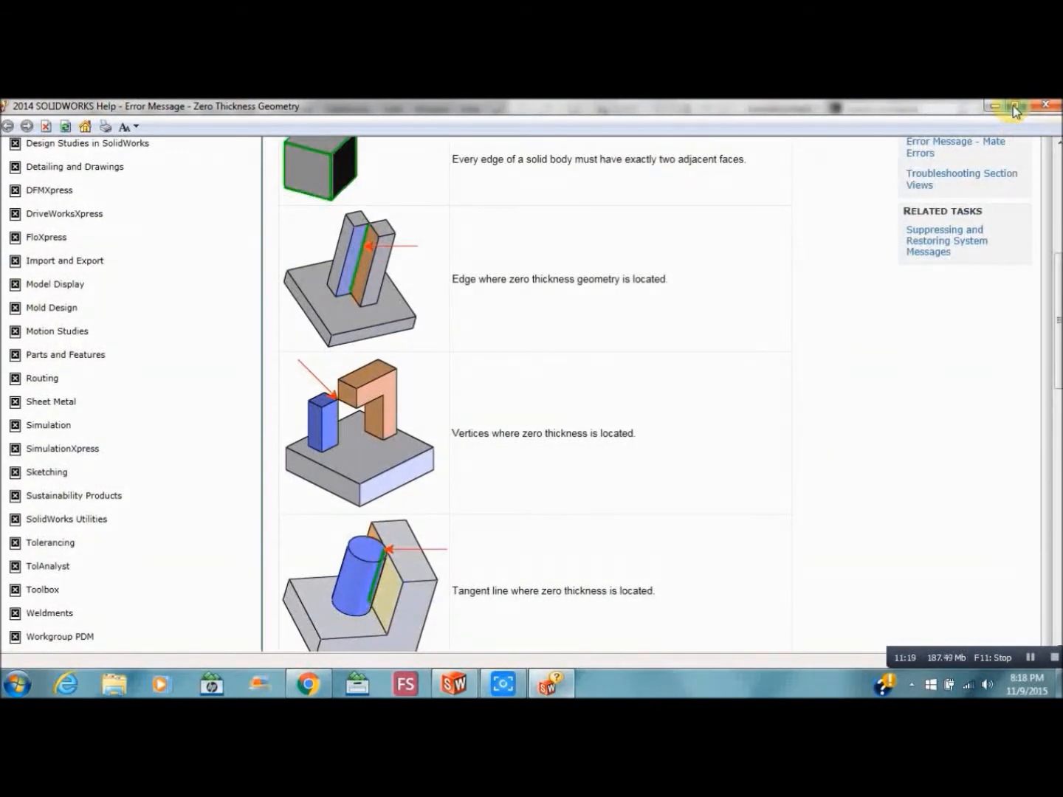
scroll(1013, 107, "down", 5)
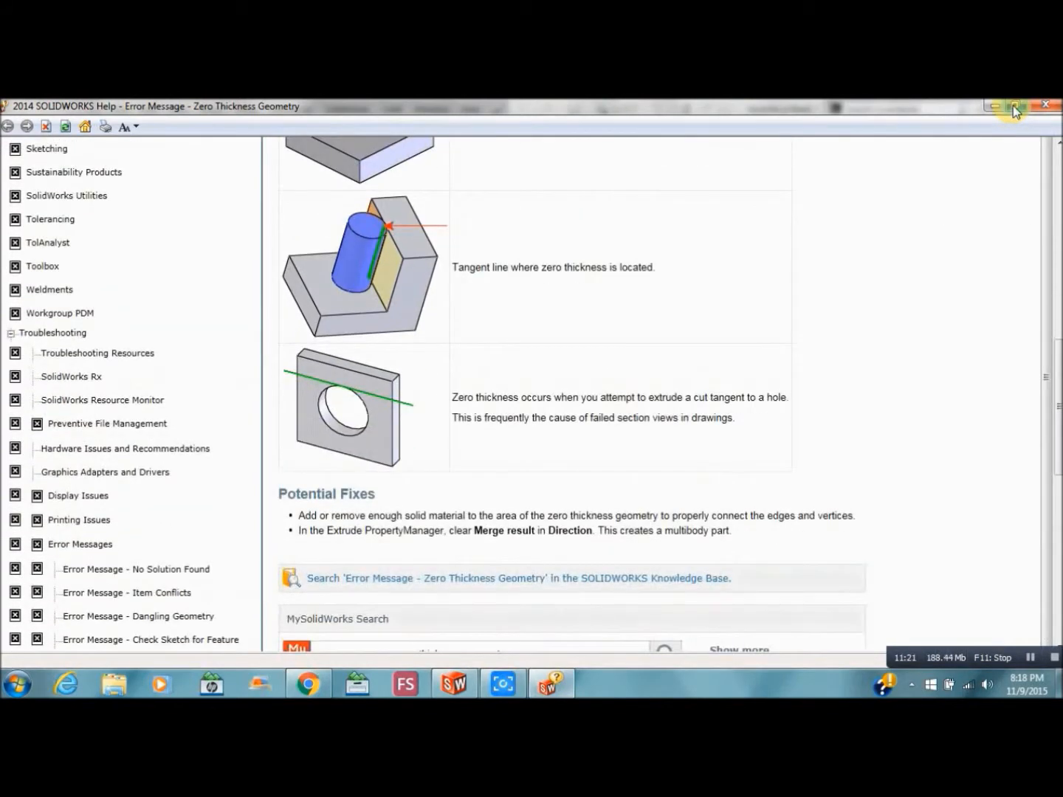
scroll(1014, 108, "down", 2)
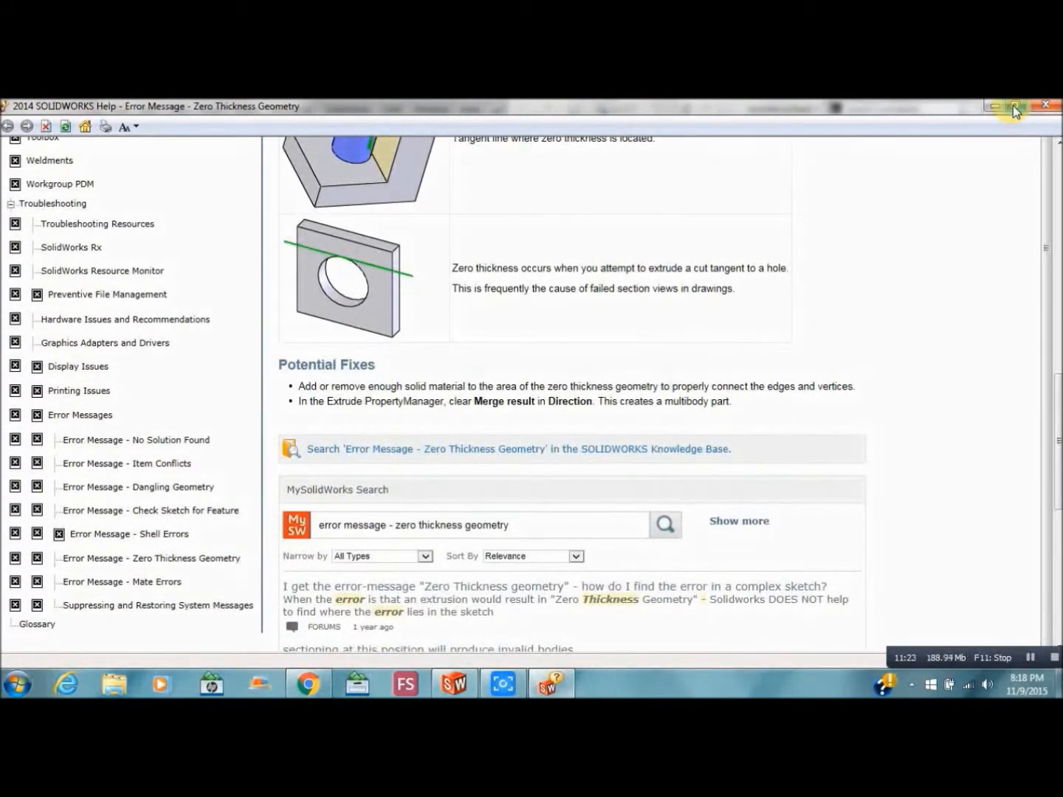
left_click(994, 103)
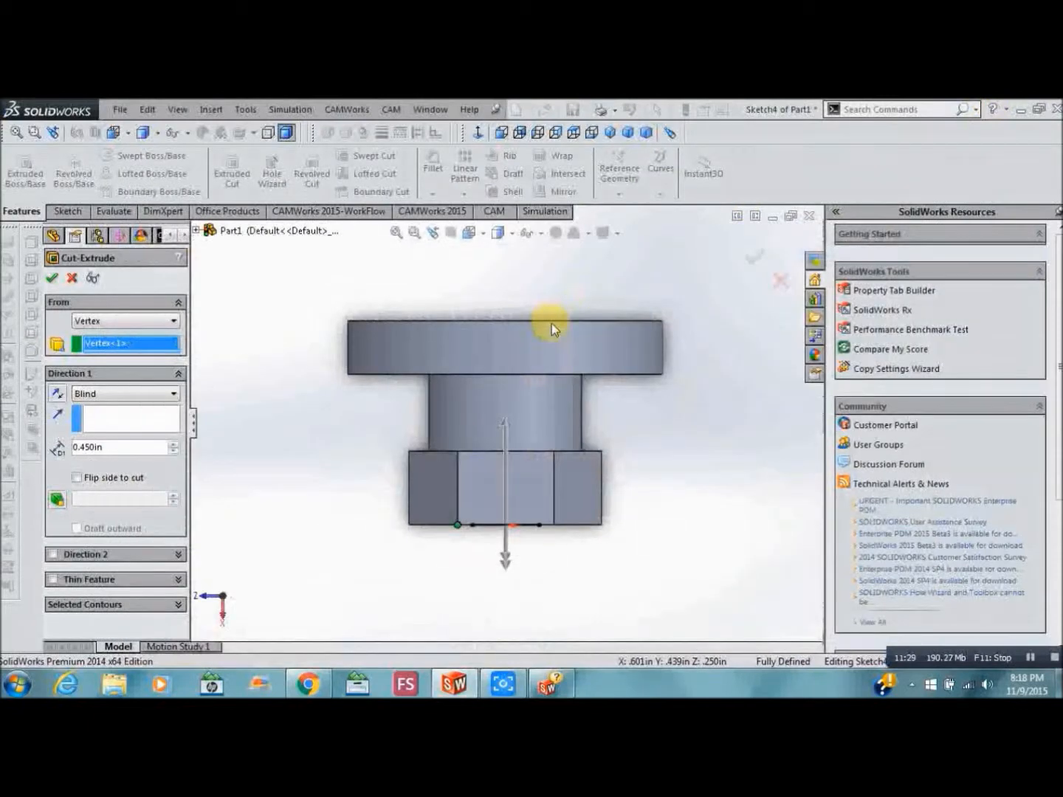
Cancel the Extruded Cut and return to the rectangle sketch in an end-on view.
key("Up")
key("Up")
key("Up")
key("Up")
key("Up")
key("Up")
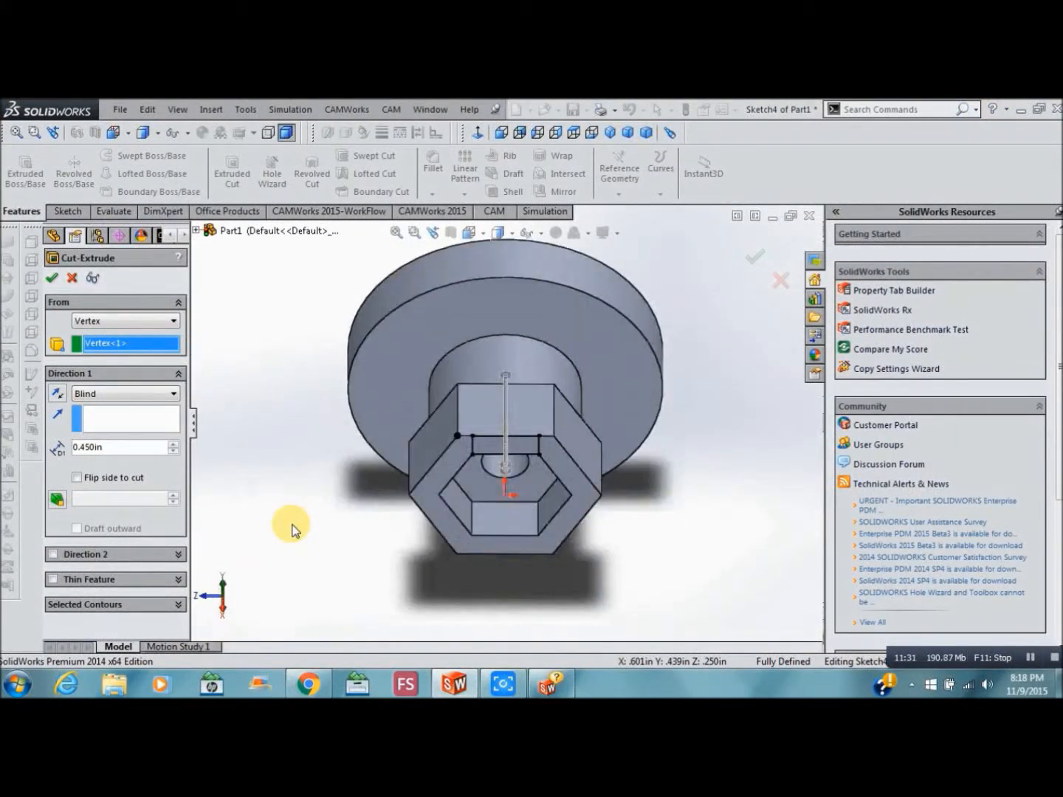
key("Escape")
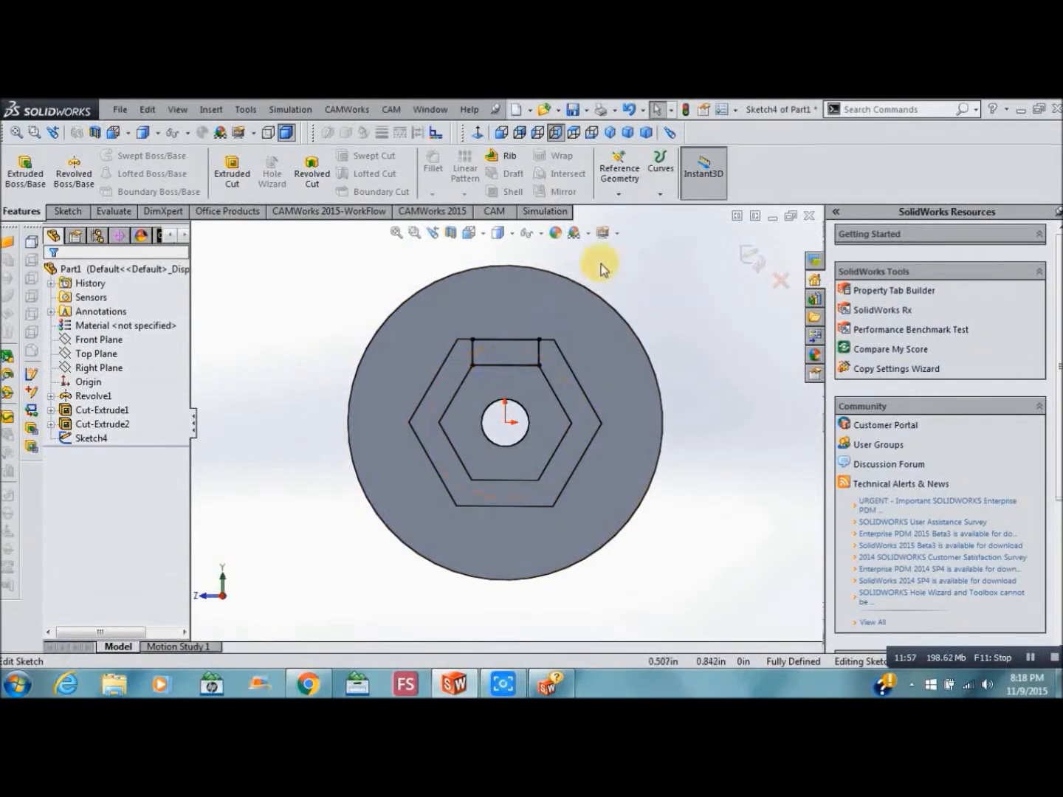
Show the sketch relations and delete the relation at the rectangle's lower-left corner.
left_click(542, 234)
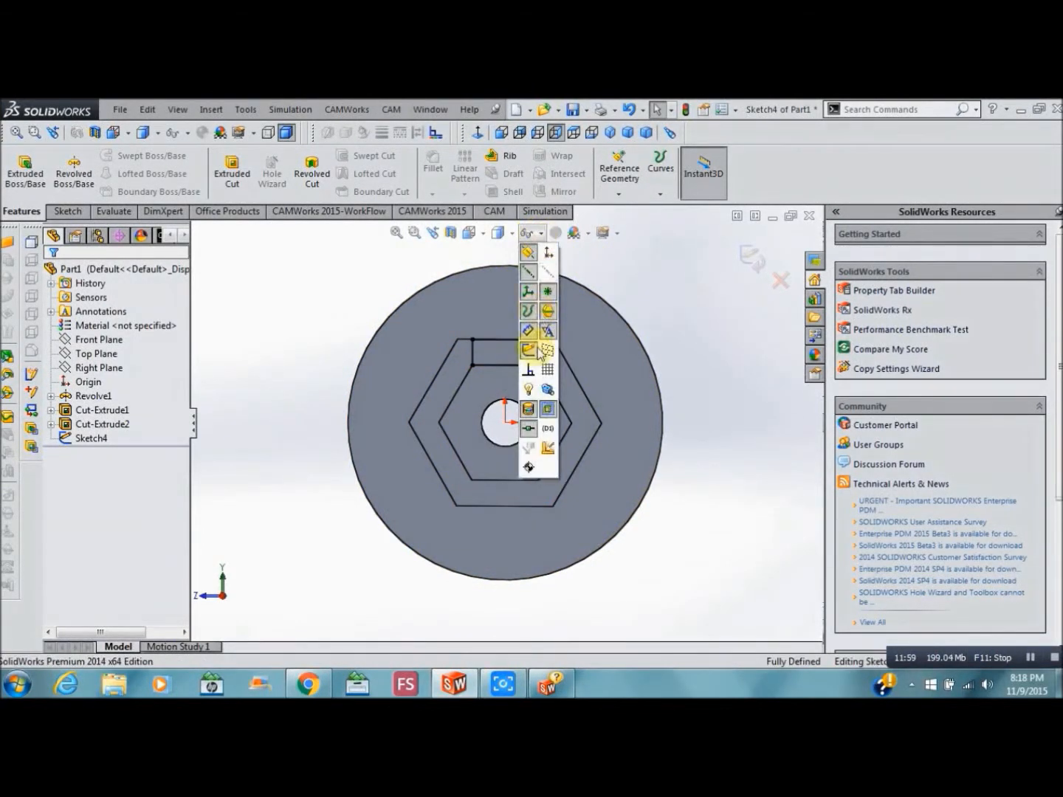
left_click(531, 374)
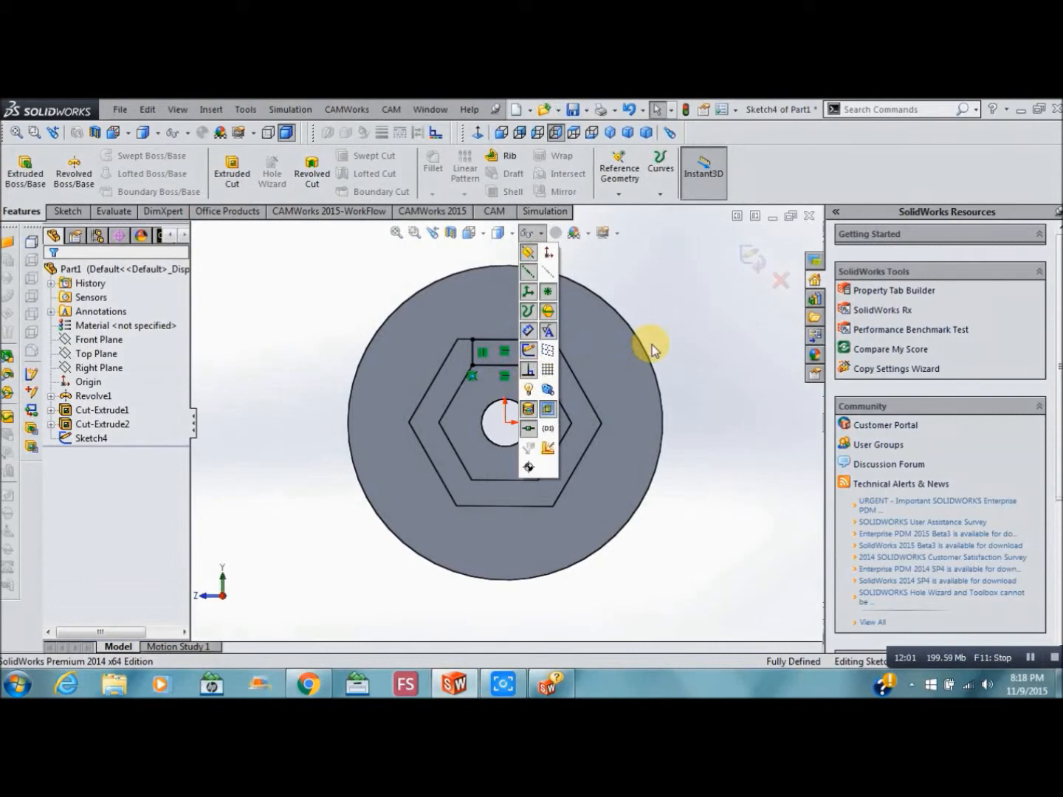
left_click(475, 376)
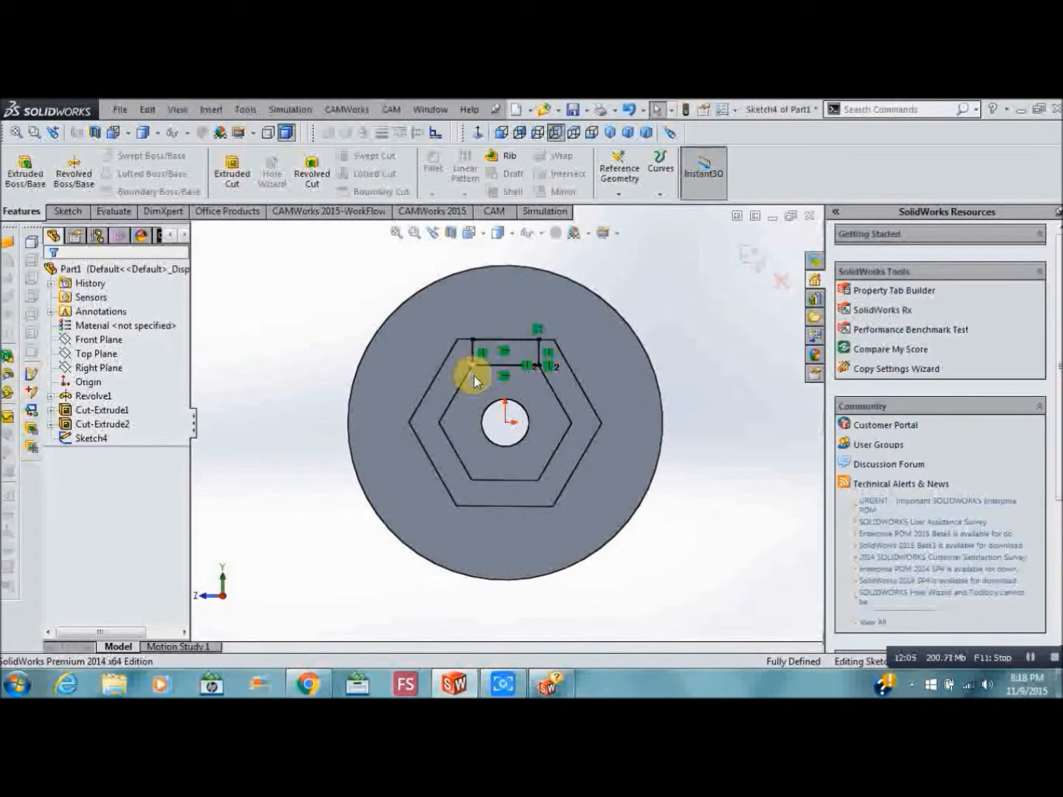
key("Delete")
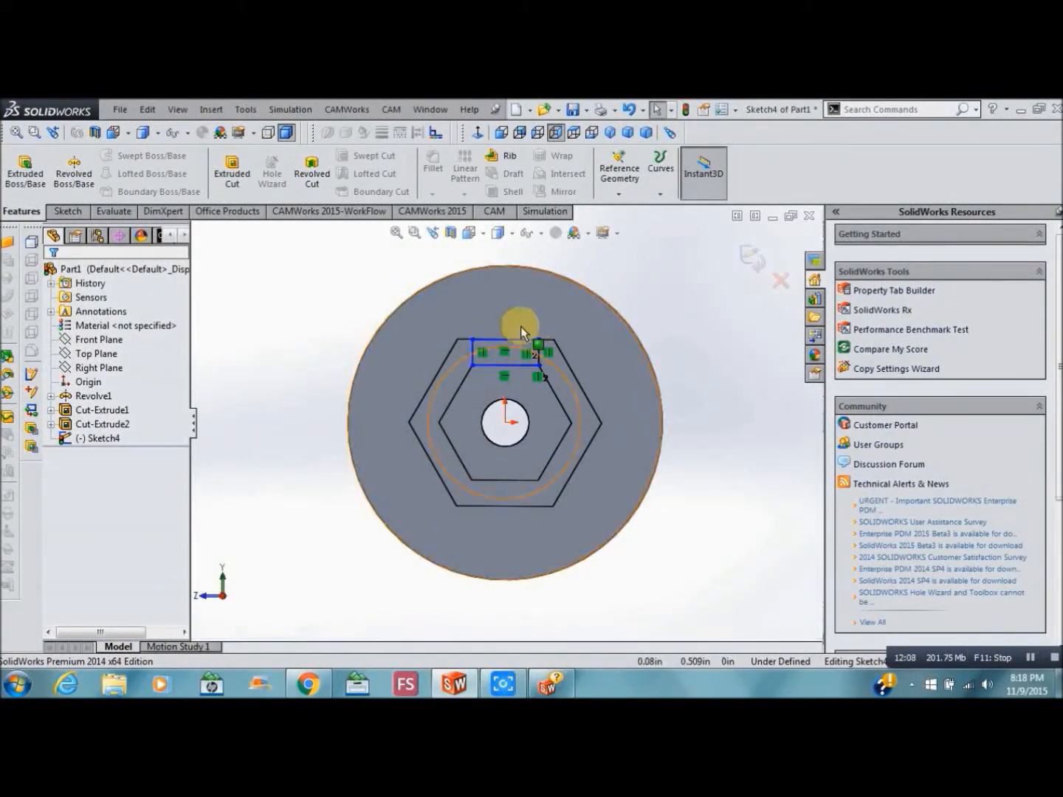
Stretch the rectangle so its upper edge passes beyond the head's outer edge and its lower edge lies slightly inside the recess.
mouse_move(522, 345)
left_mouse_down()
mouse_move(522, 323)
mouse_move(517, 377)
left_mouse_up()
left_click(517, 364)
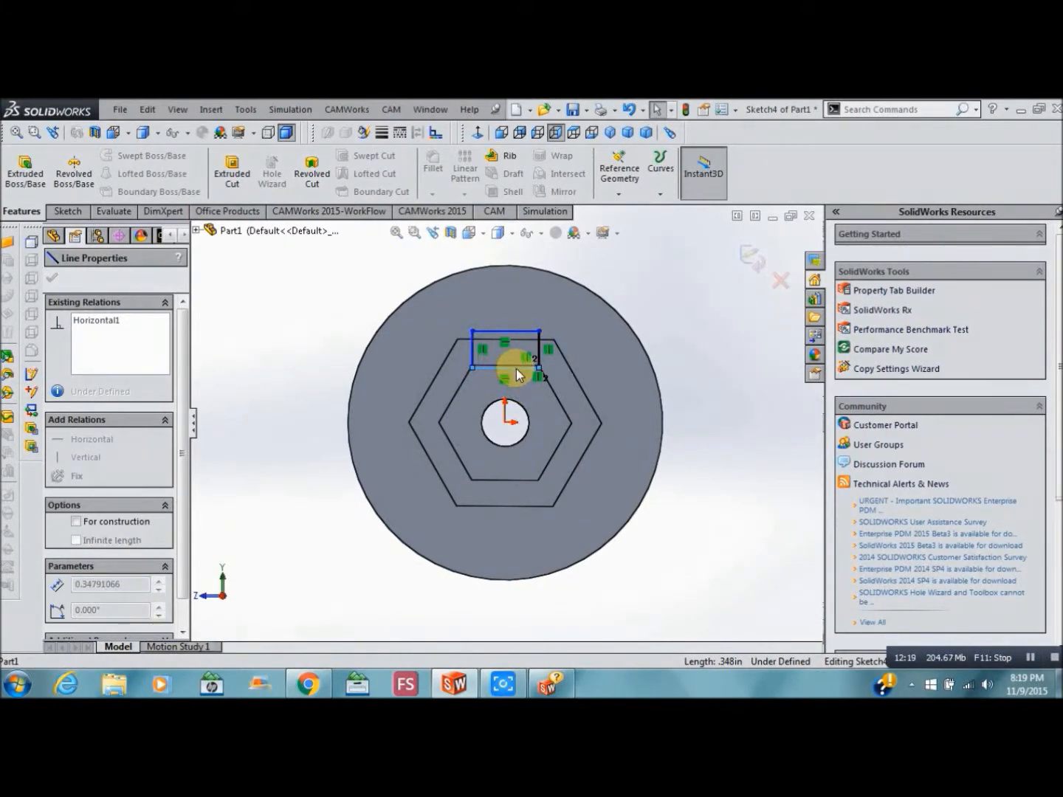
left_click_drag(516, 367, 515, 367)
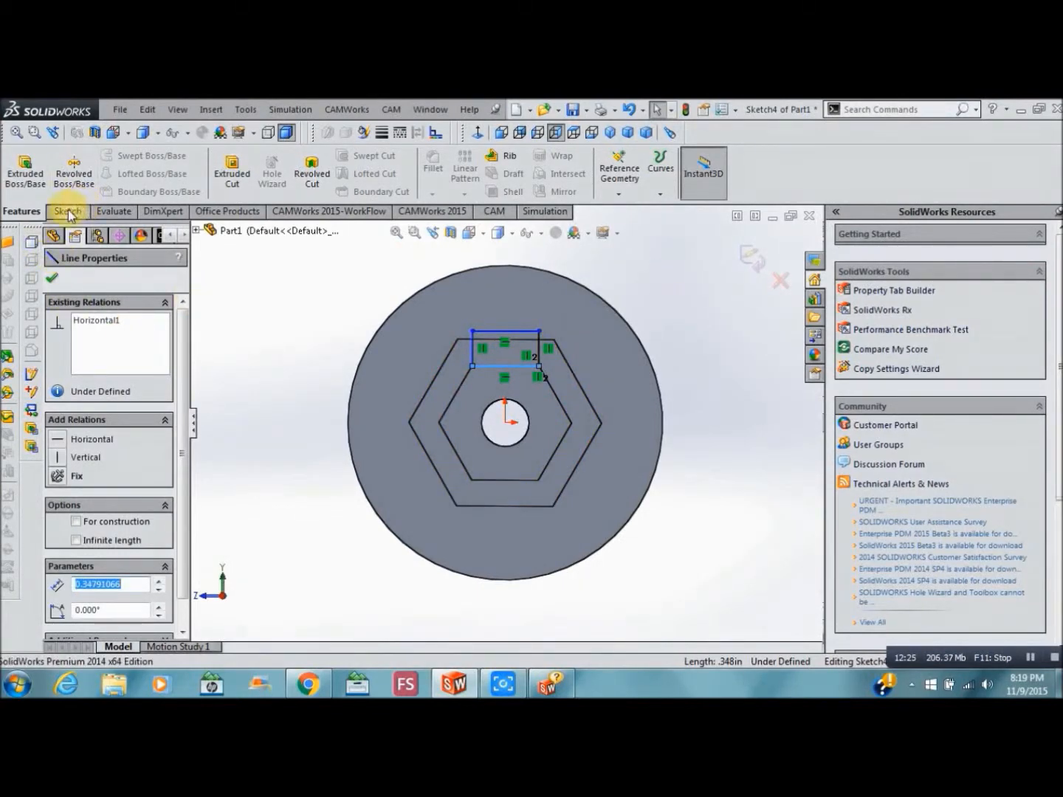
Cut the rectangle sketch through the full height of the hexagonal head with a blind Extruded Cut.
left_click(244, 175)
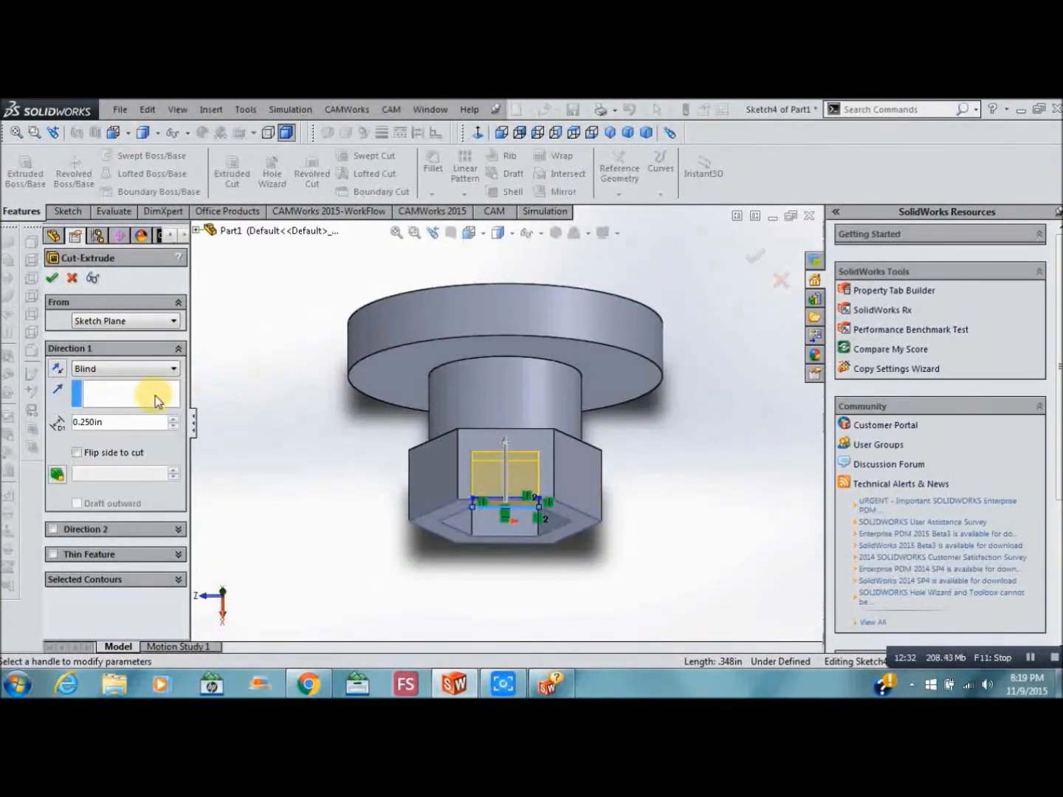
left_click(173, 418)
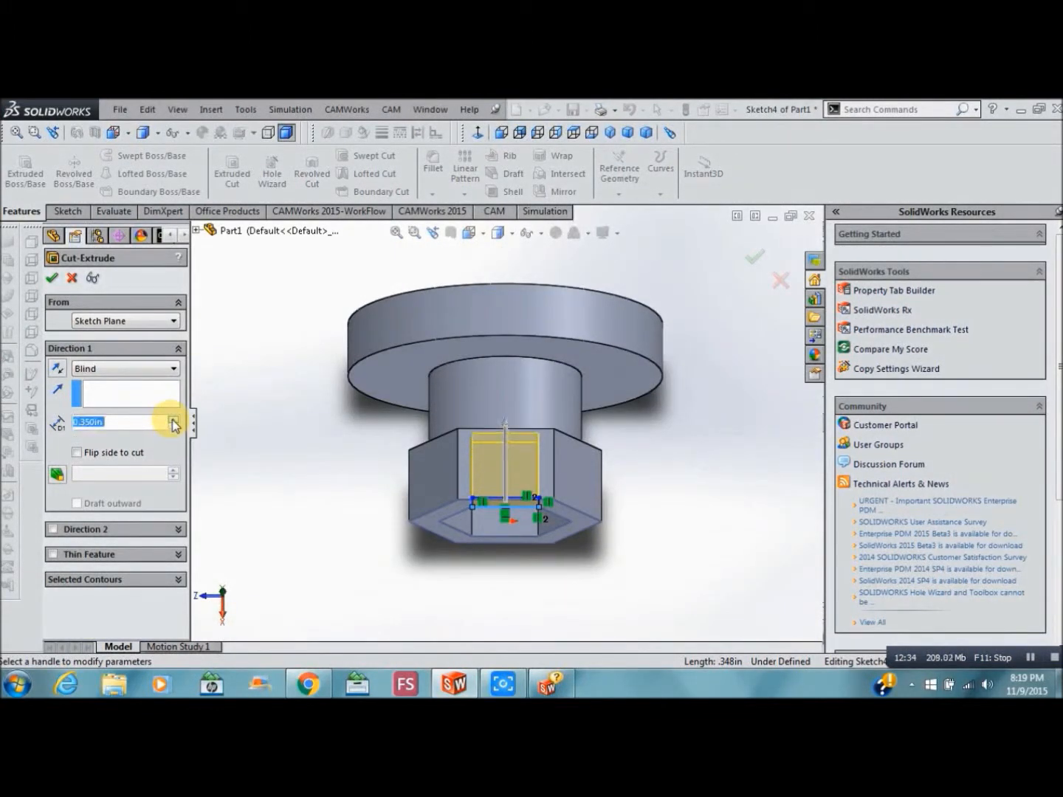
left_click(51, 276)
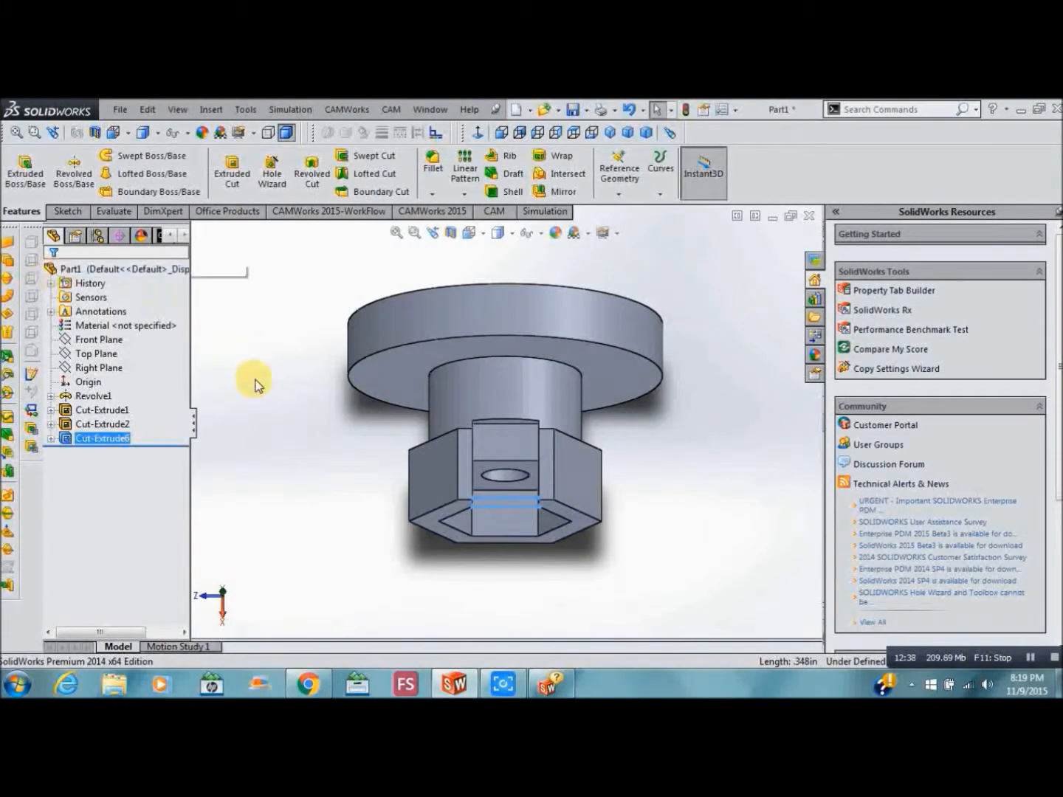
left_click(251, 423)
key("Up")
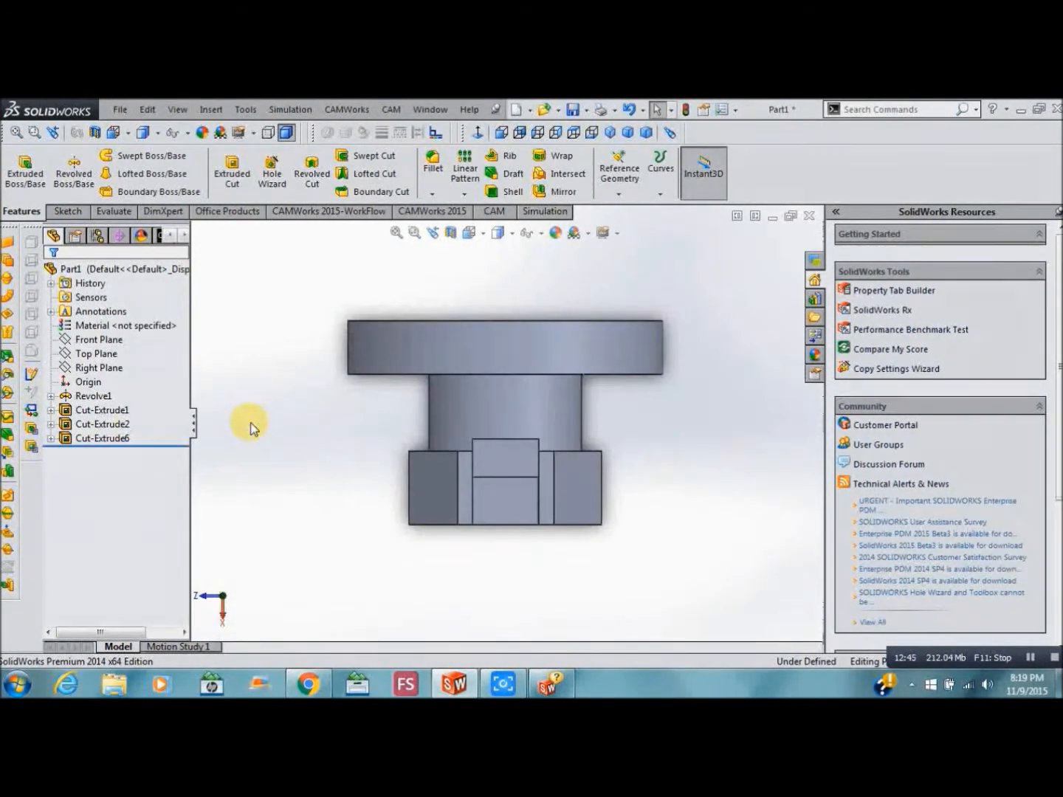
Highlight the hexagonal head cut and the recess cut in the side view to identify their geometry.
left_click(100, 409)
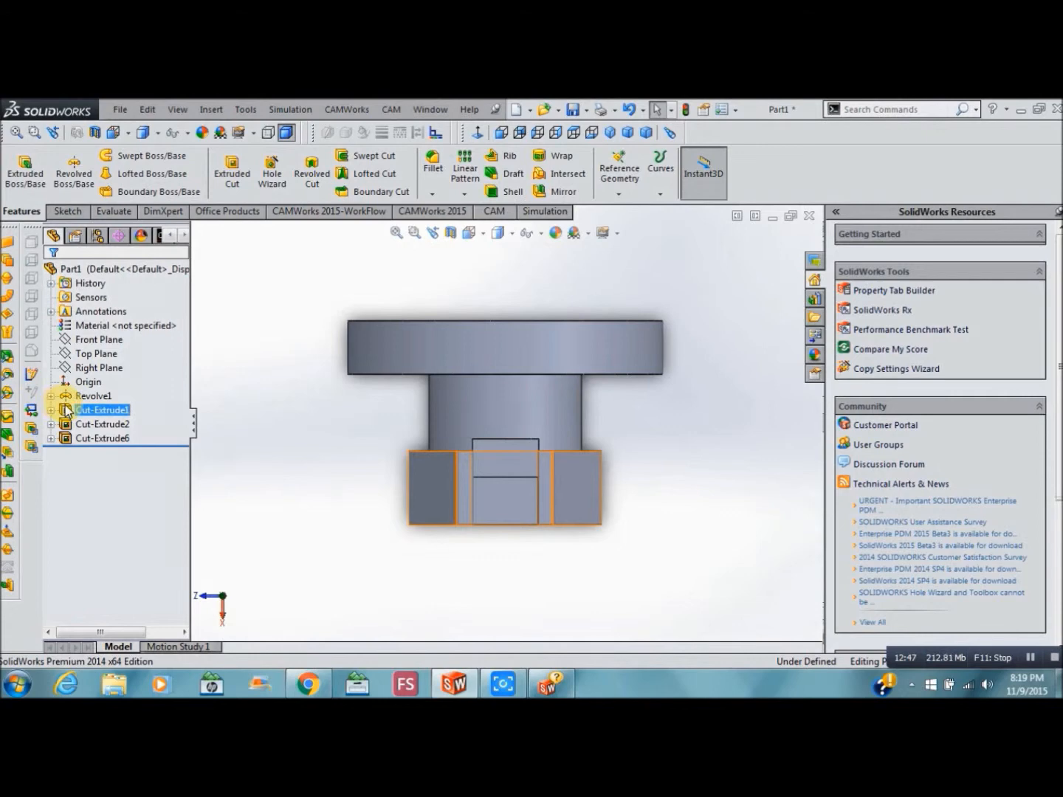
left_click(67, 418)
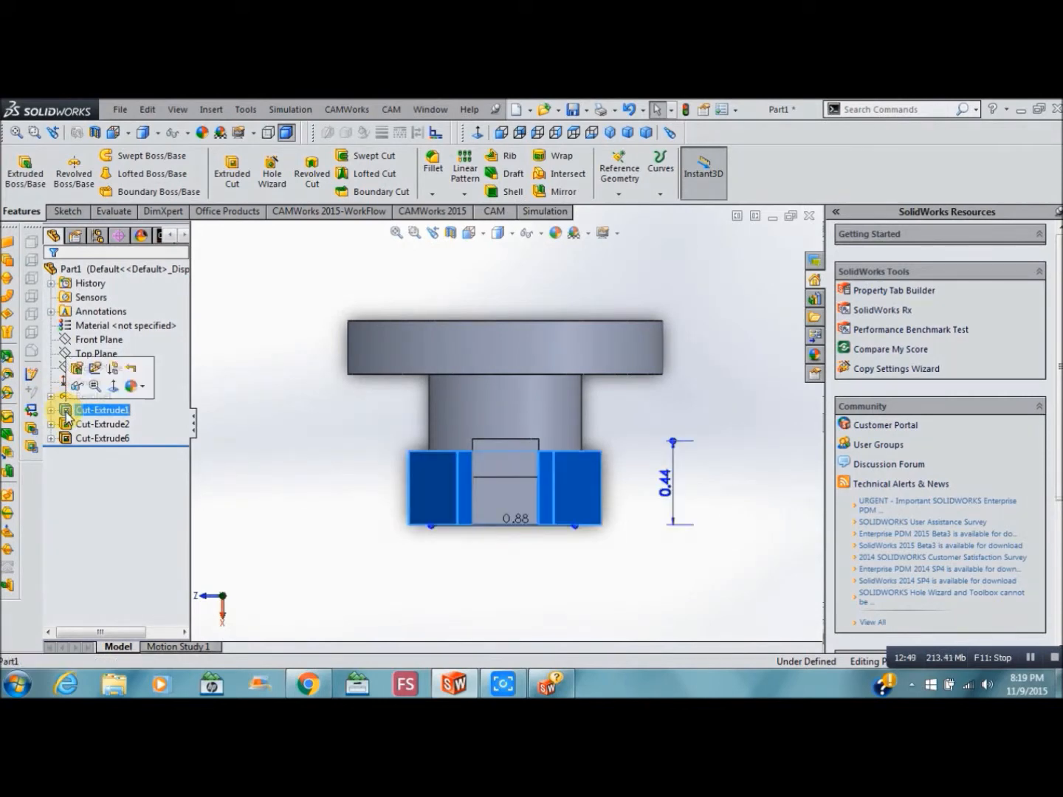
left_click(63, 426, "ctrl")
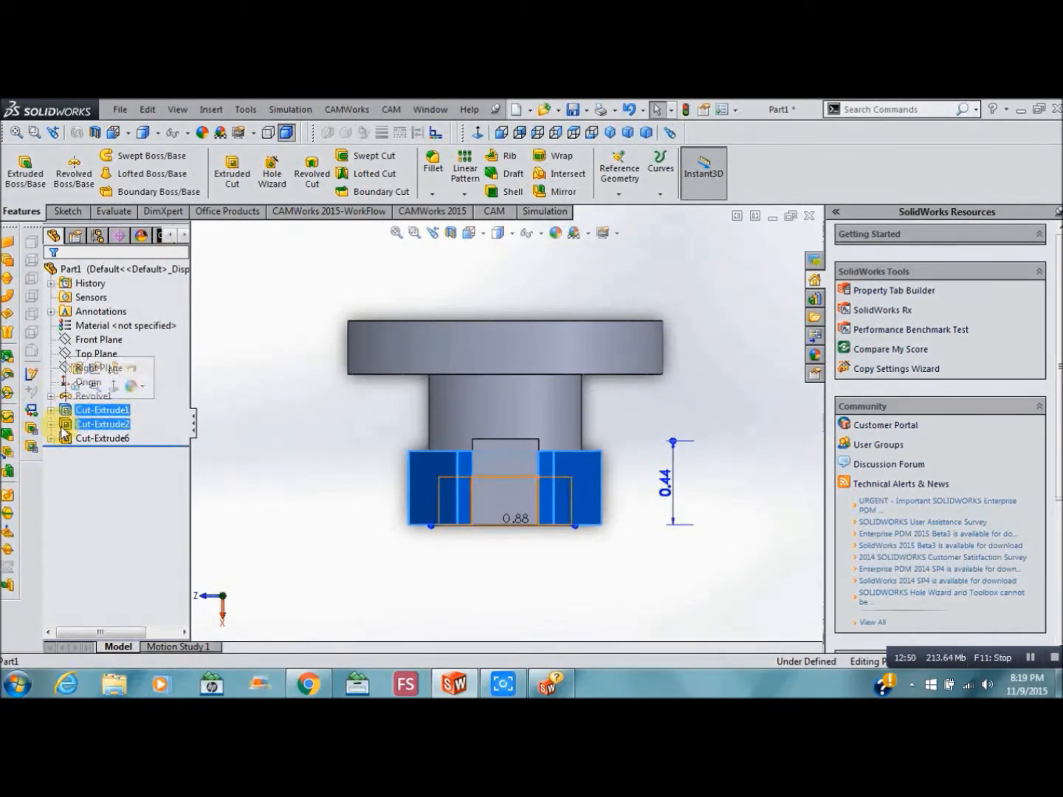
left_click(269, 412)
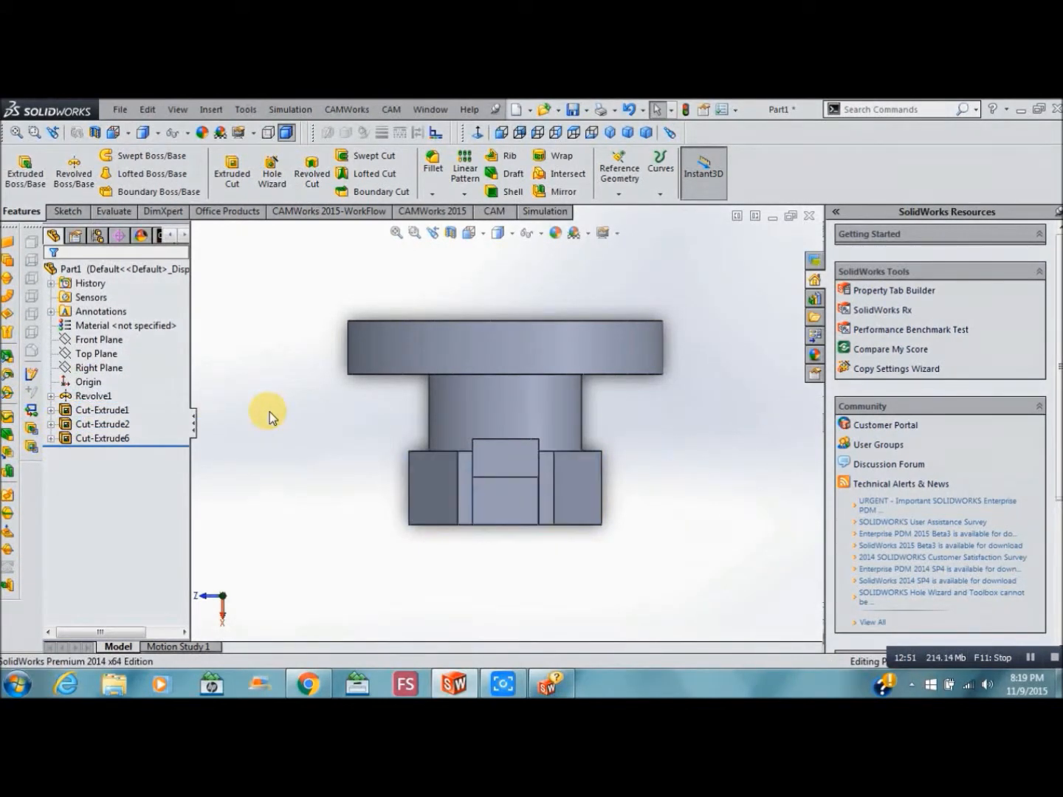
Open the profile sketch of the base revolve for editing, with the radius dimensions readable in a front-facing view.
left_click(86, 402)
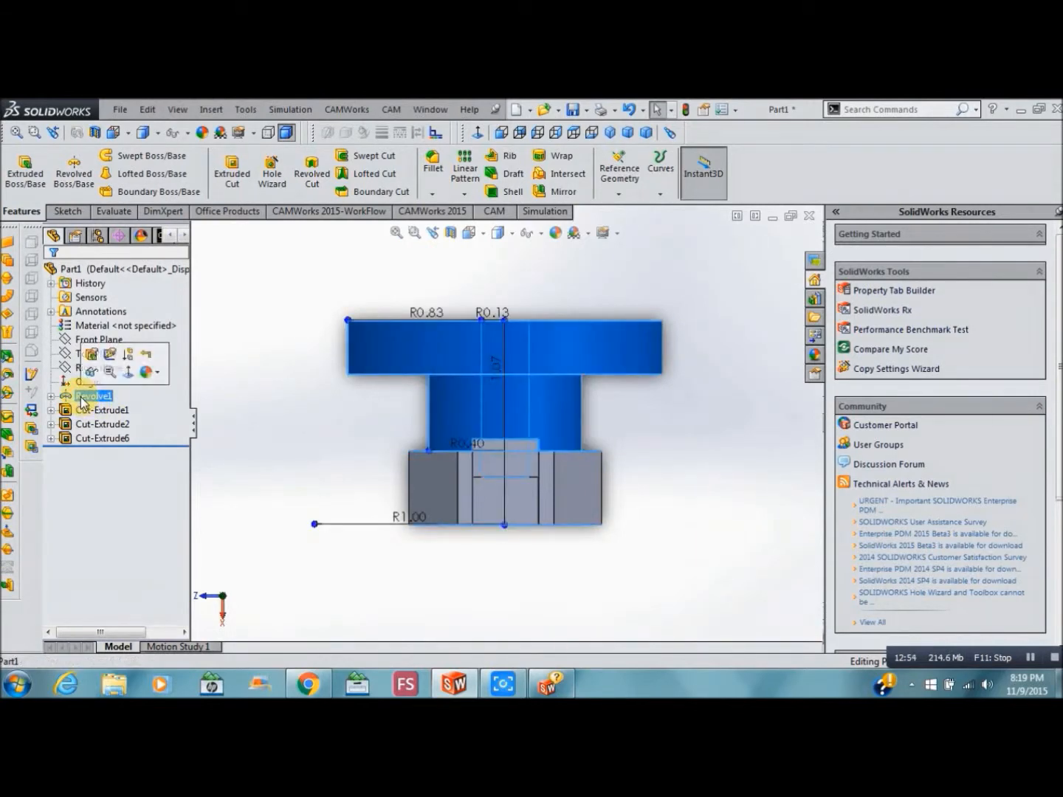
left_click(109, 356)
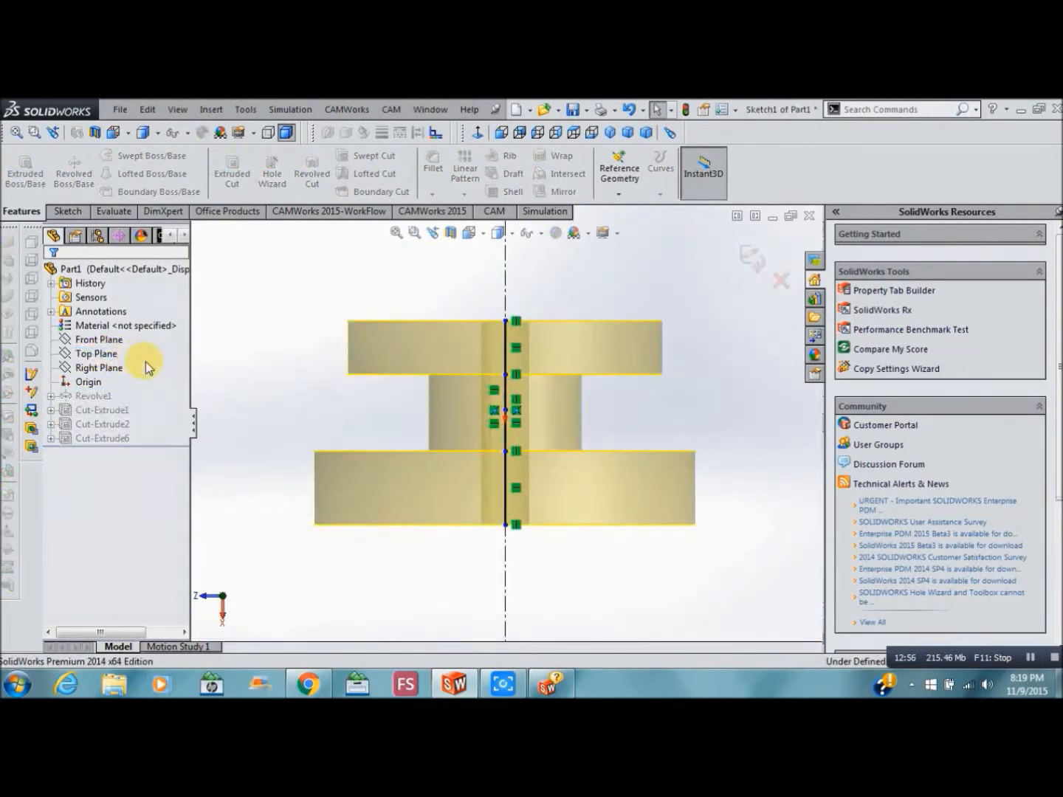
key("Up")
key("Up")
key("Up")
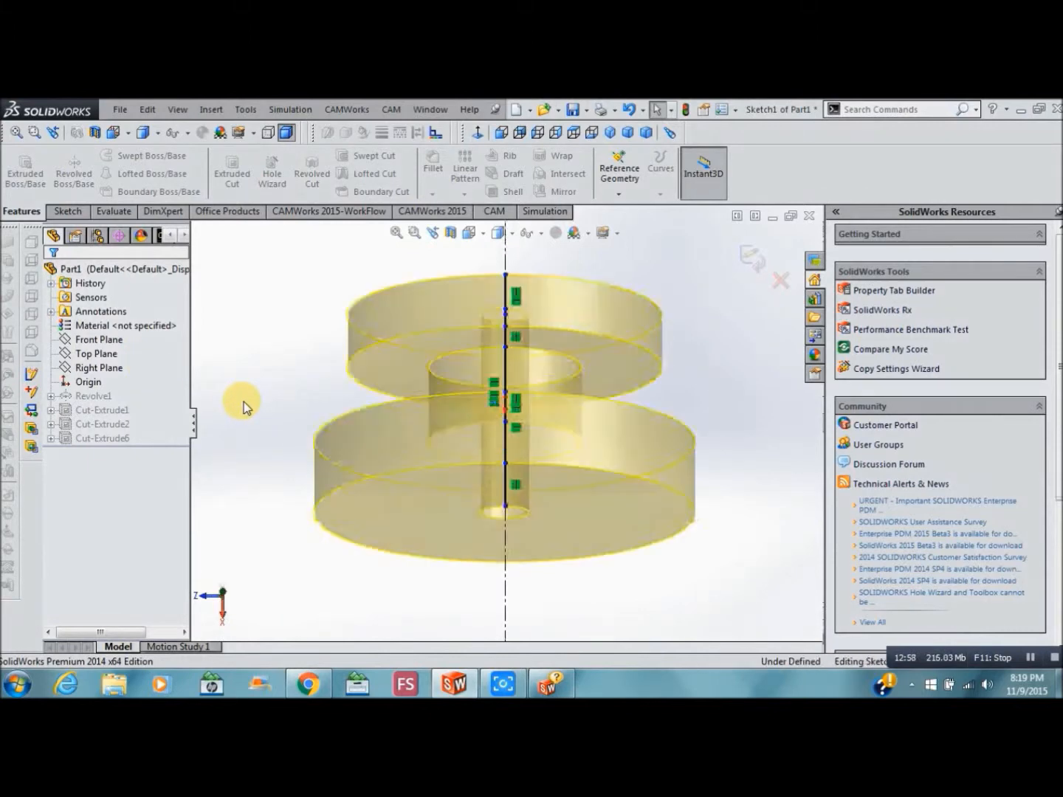
key("Up")
key("Up")
key("Right")
key("Right")
key("Right")
key("Right")
key("Right")
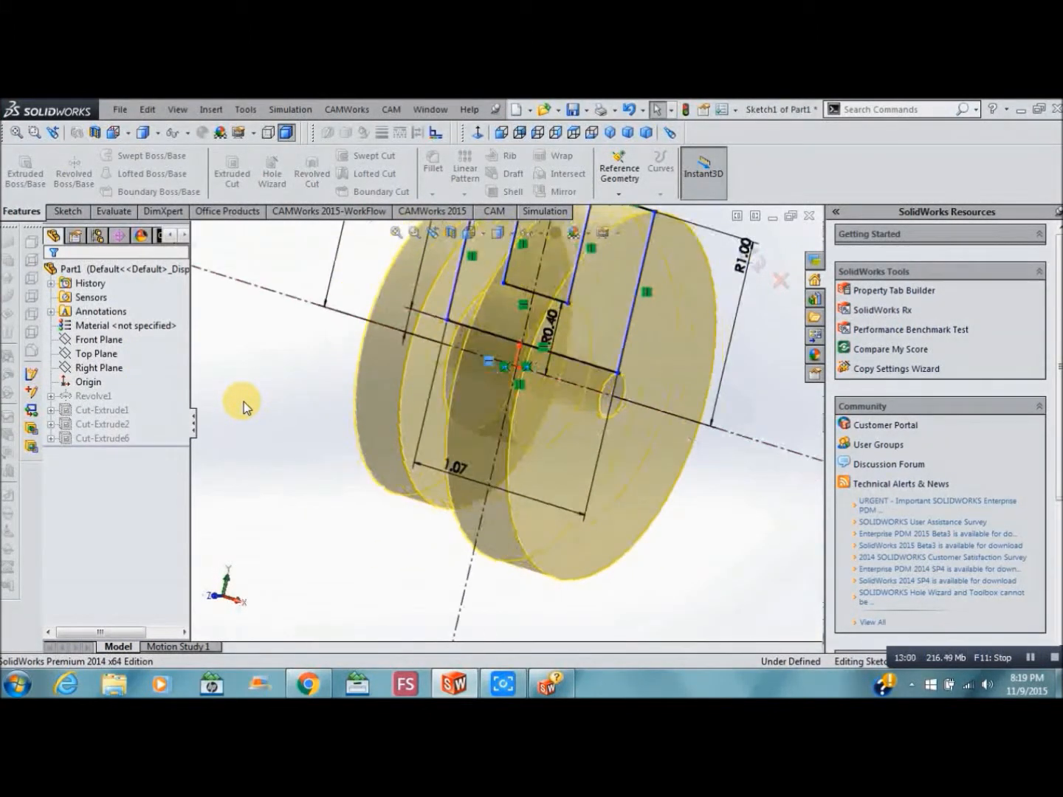
key("Right")
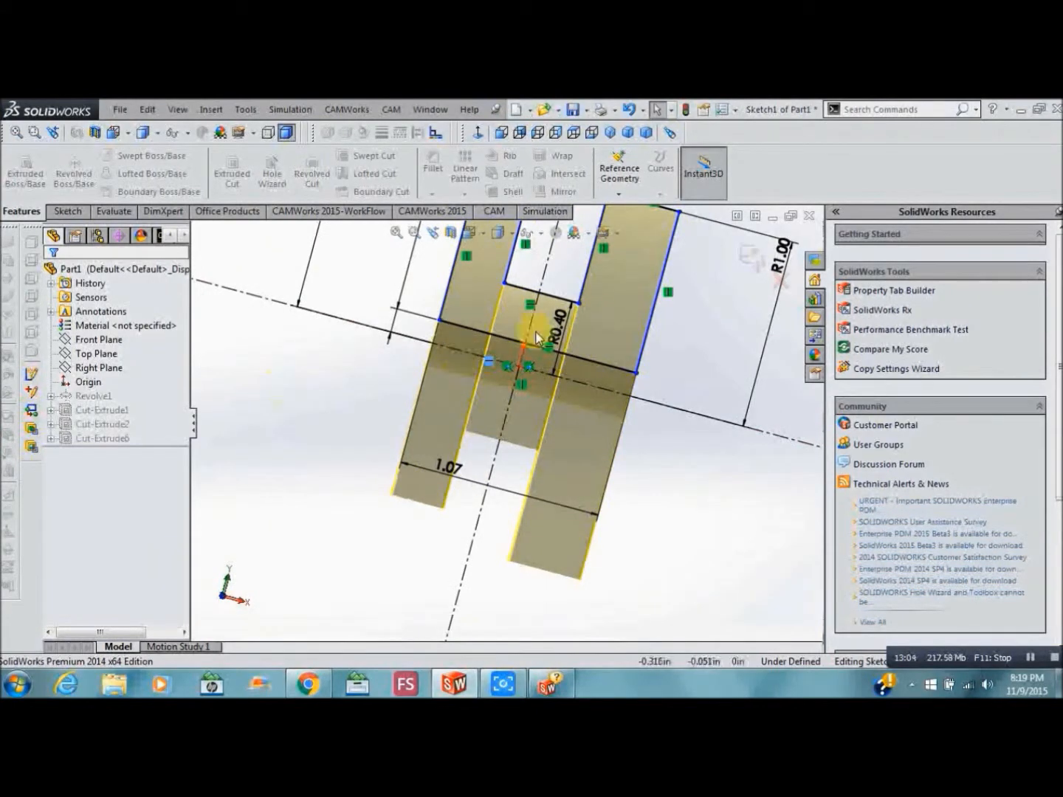
Set the neck radius in the revolve profile to .25 in and exit the sketch.
left_click(559, 330)
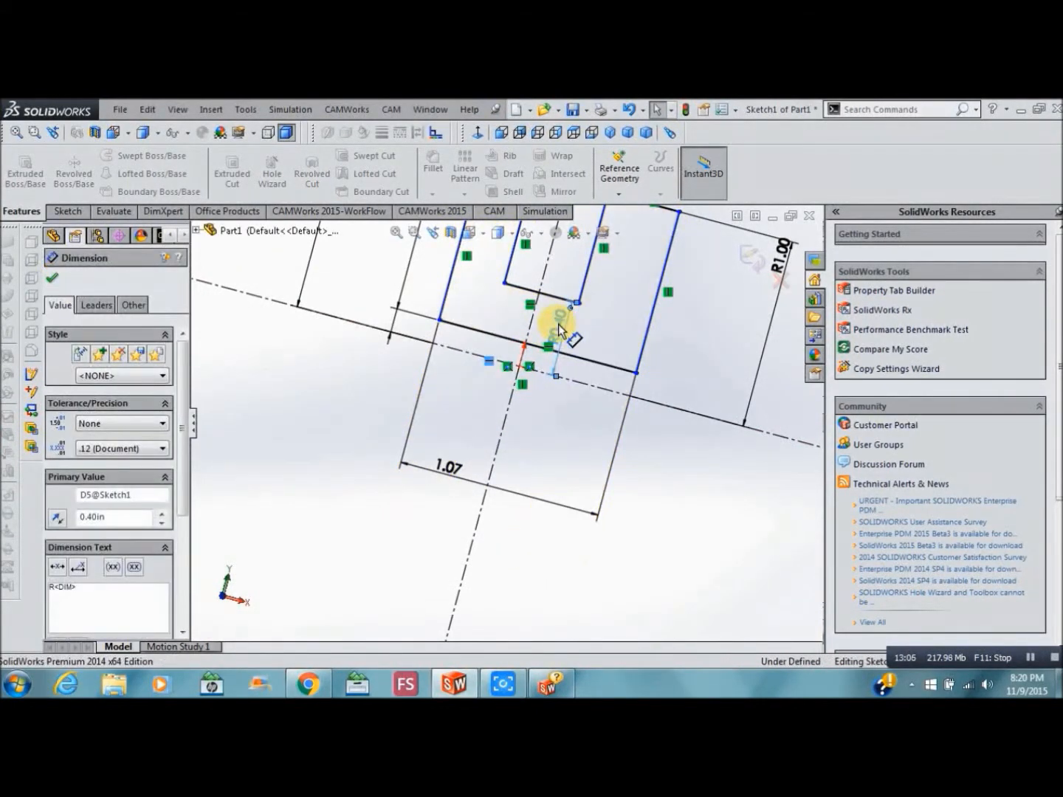
double_click(559, 330)
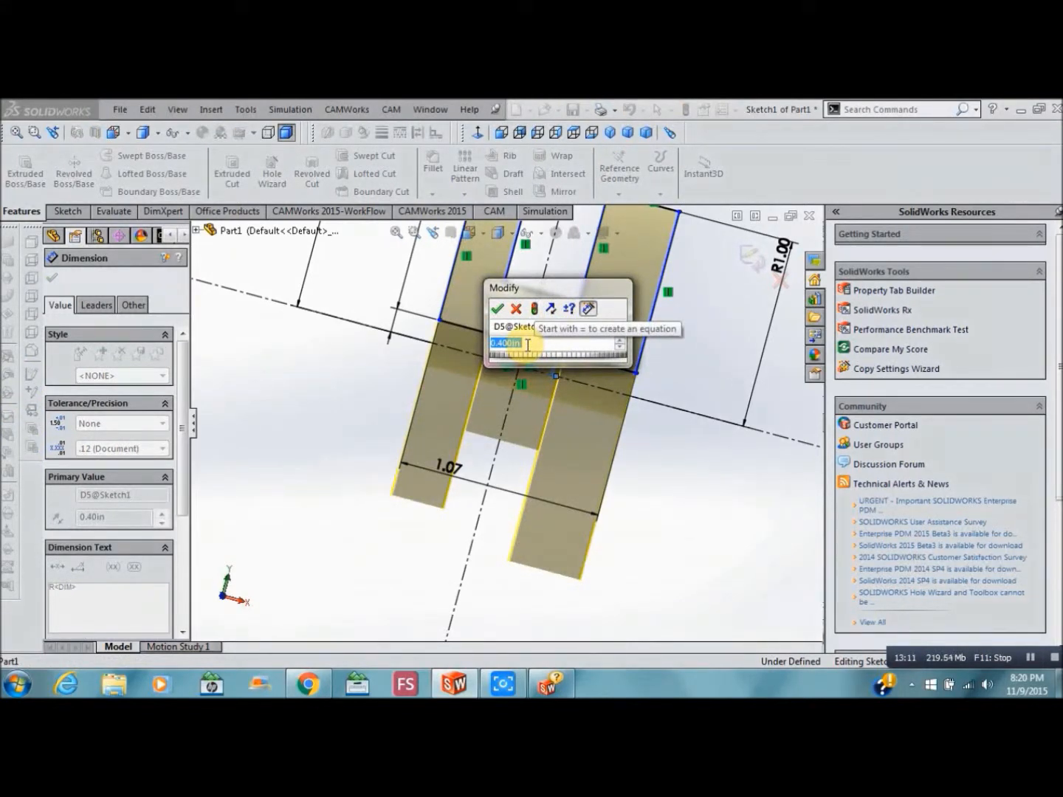
type(".2")
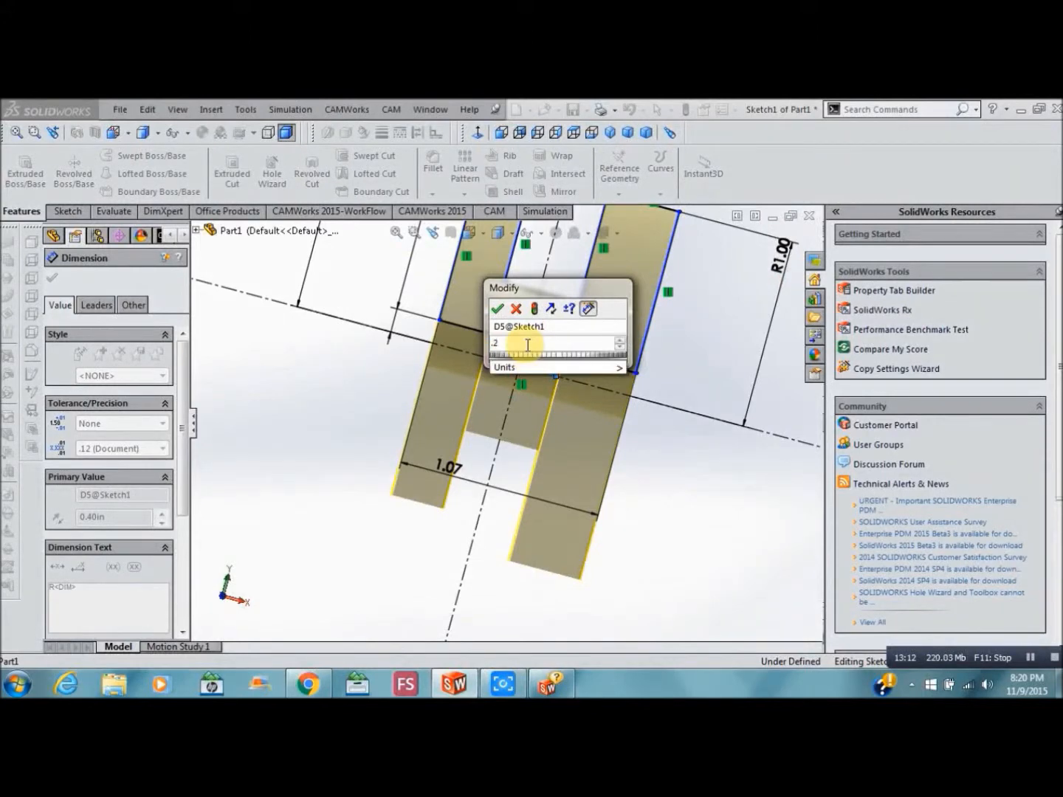
type("5")
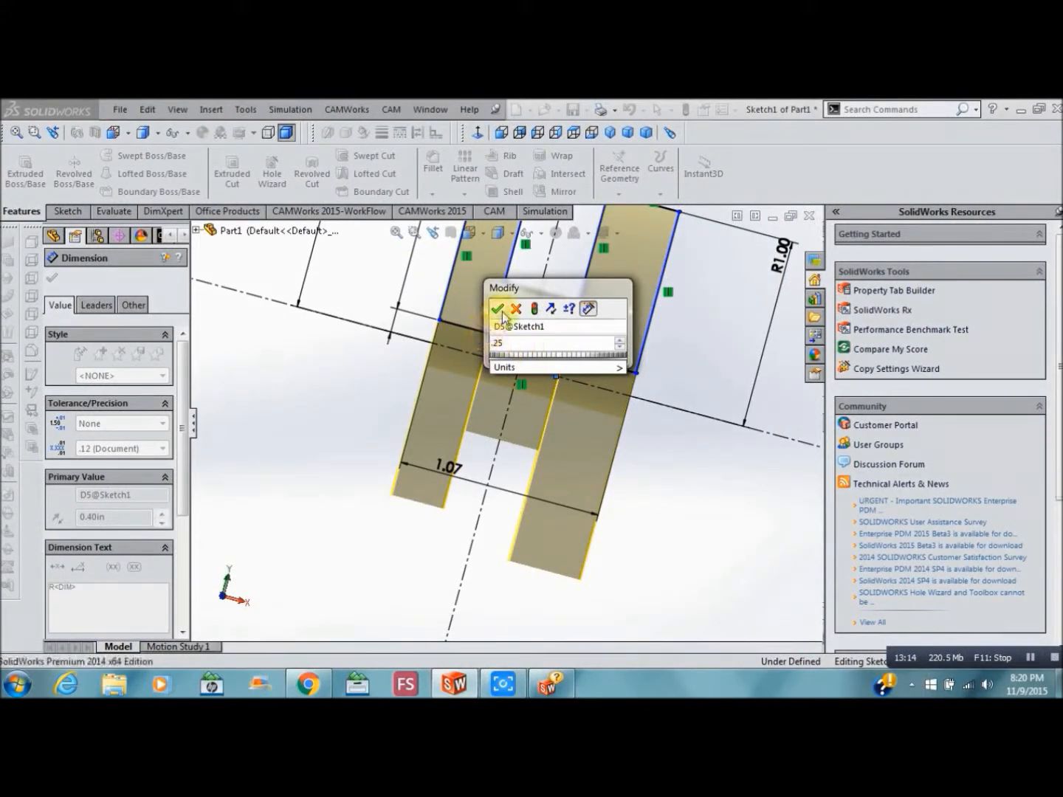
left_click(498, 309)
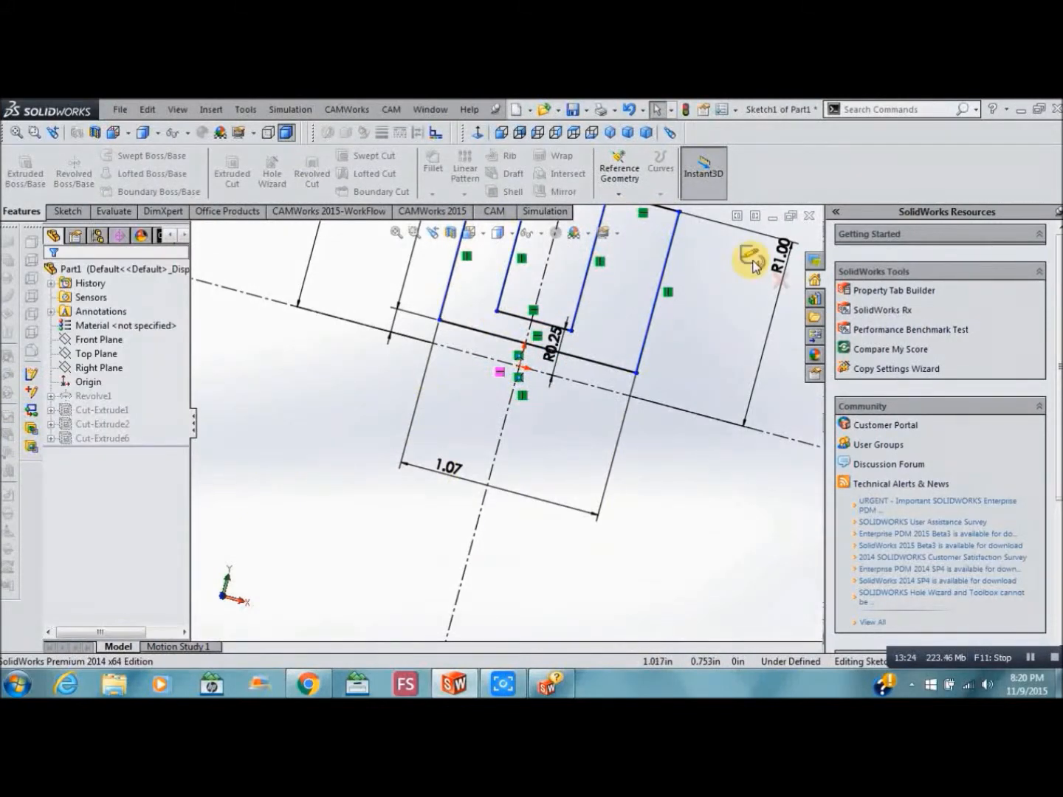
left_click(751, 262)
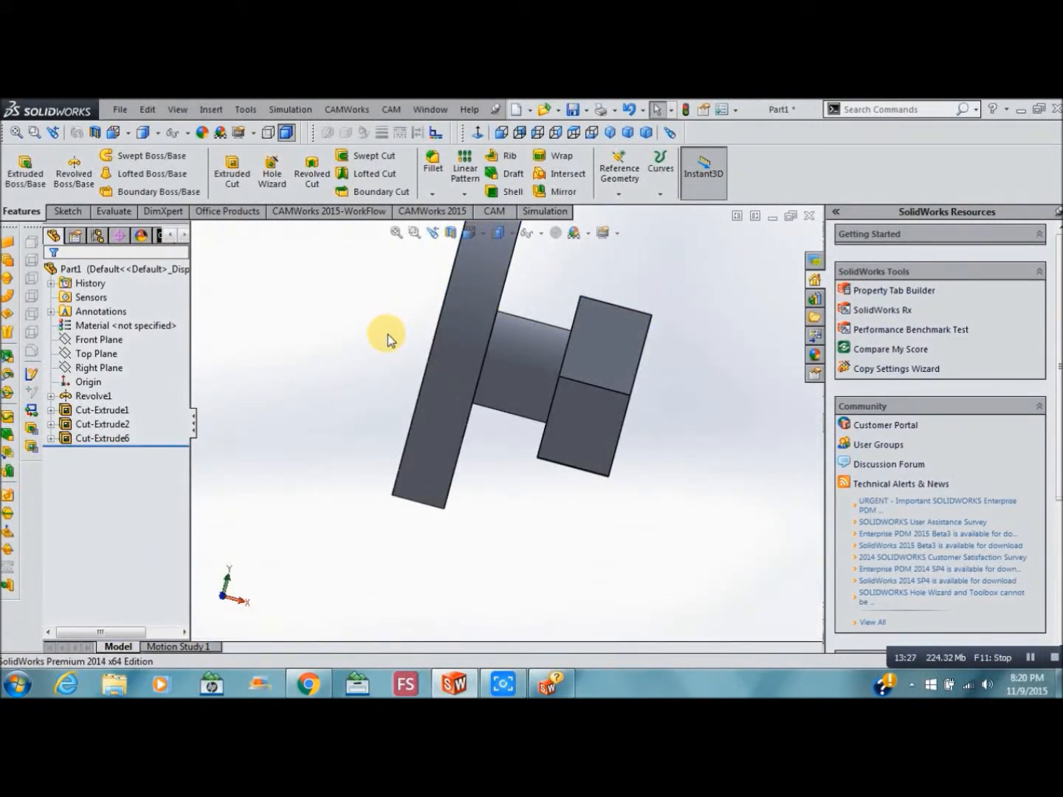
Examine the slotted head and the narrower neck from the end, from the side and at an angle.
key("Left")
key("Left")
key("Left")
key("Left")
key("Left")
key("Left")
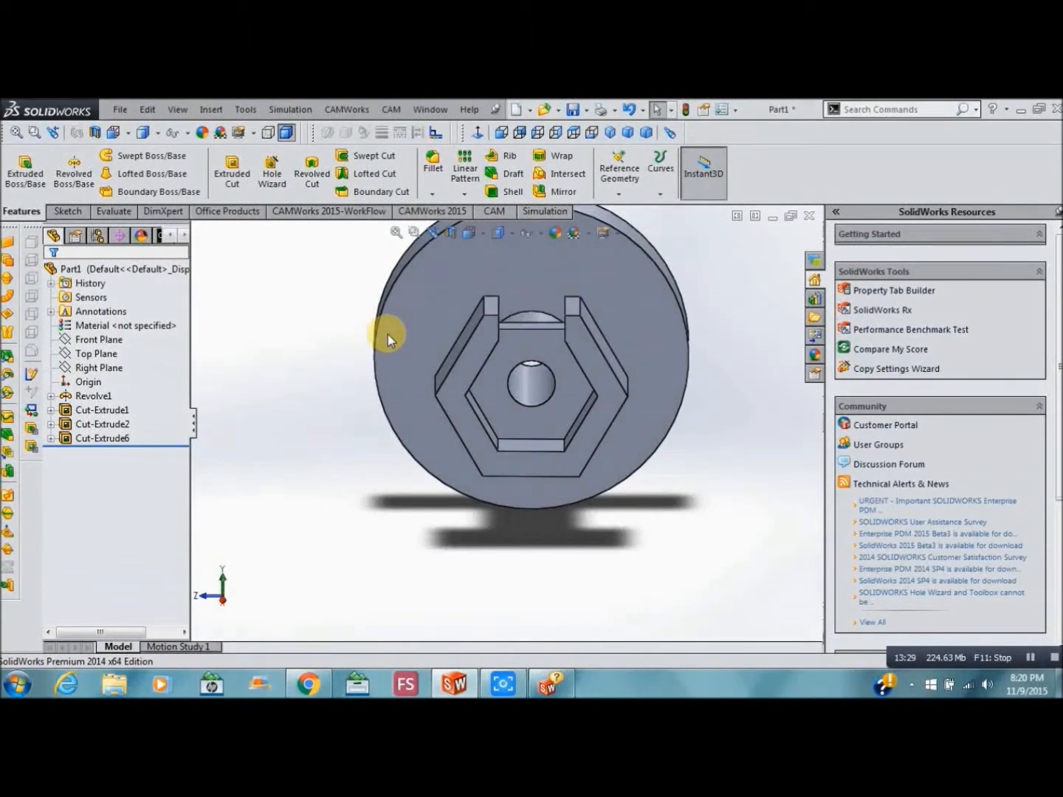
key("Down")
key("Down")
key("Down")
key("Down")
key("Down")
key("Down")
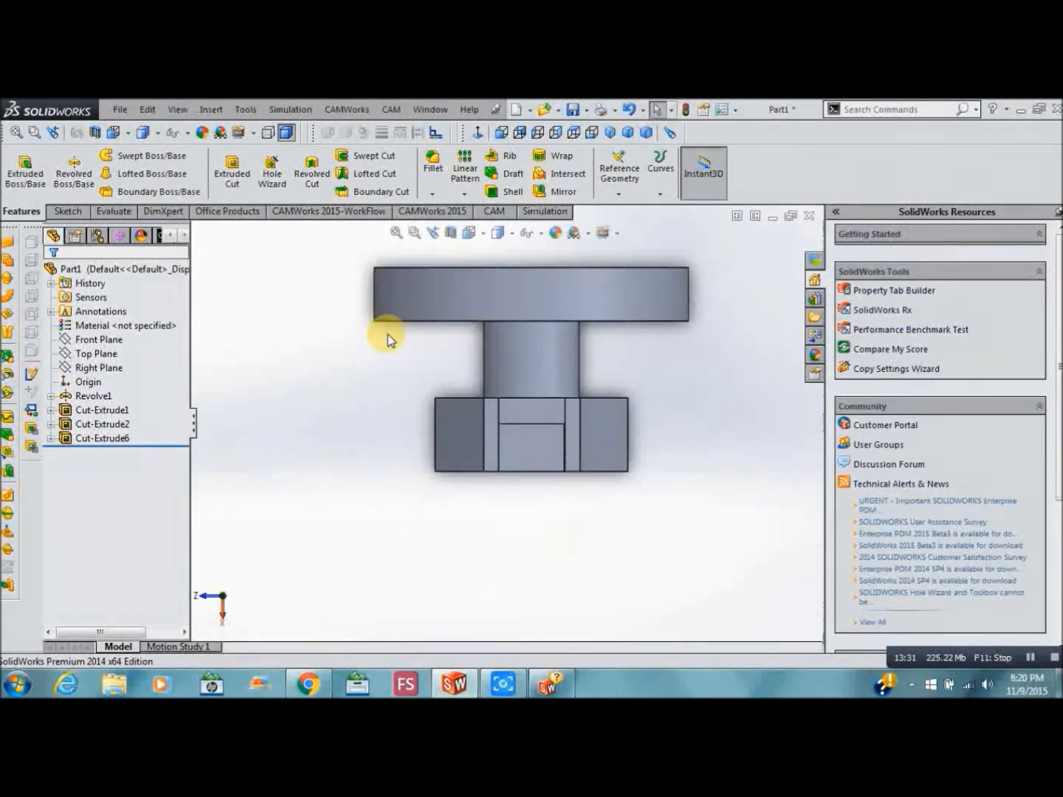
key("Up")
key("Up")
key("Up")
key("Up")
key("Up")
key("Up")
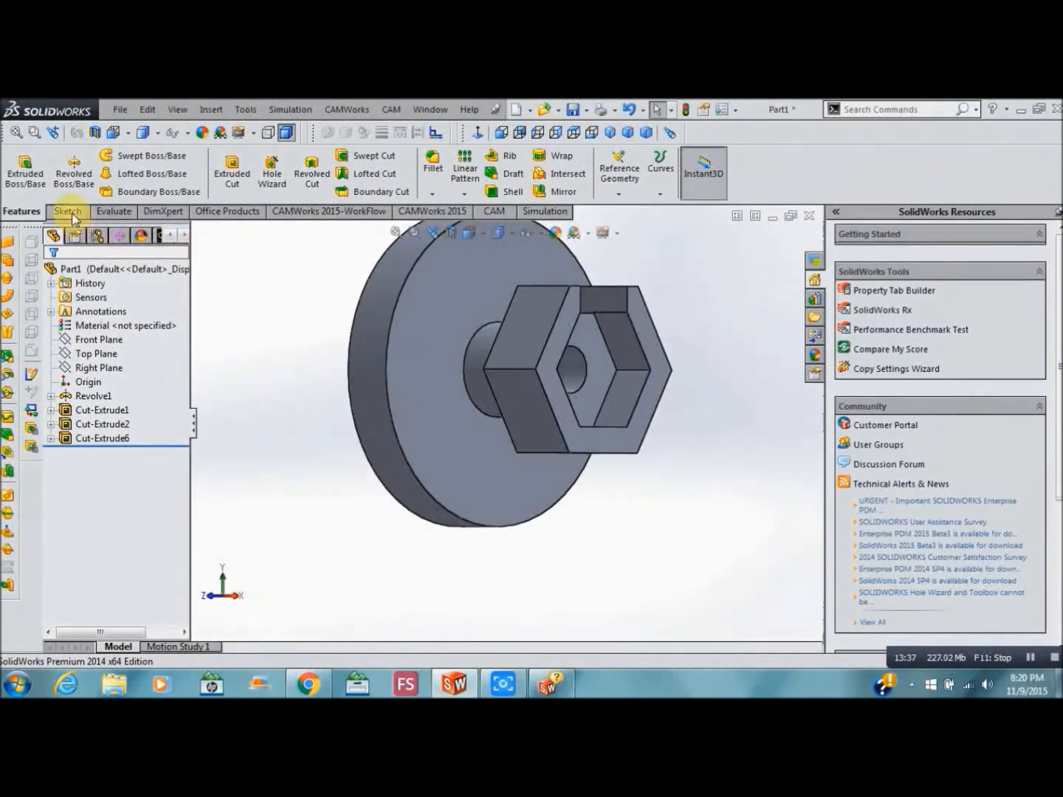
Start a sketch on the flange face around the neck and draw an origin-centred circle touching the flats of the hexagonal recess.
left_click(66, 212)
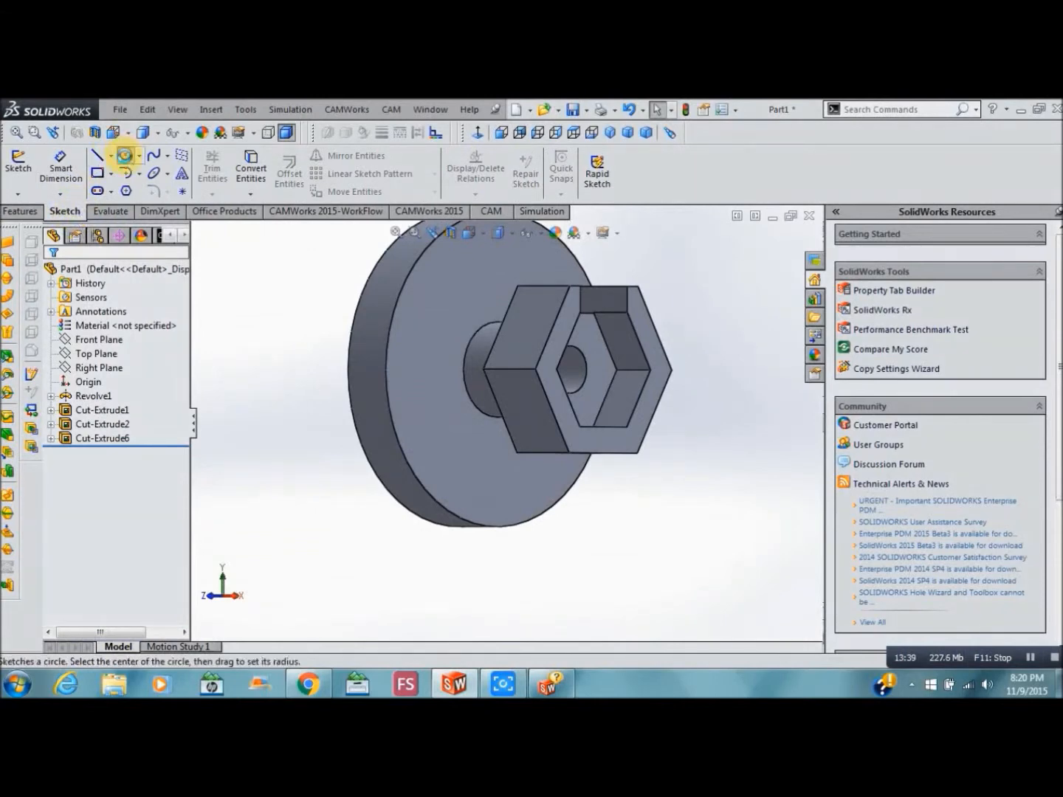
left_click(183, 191)
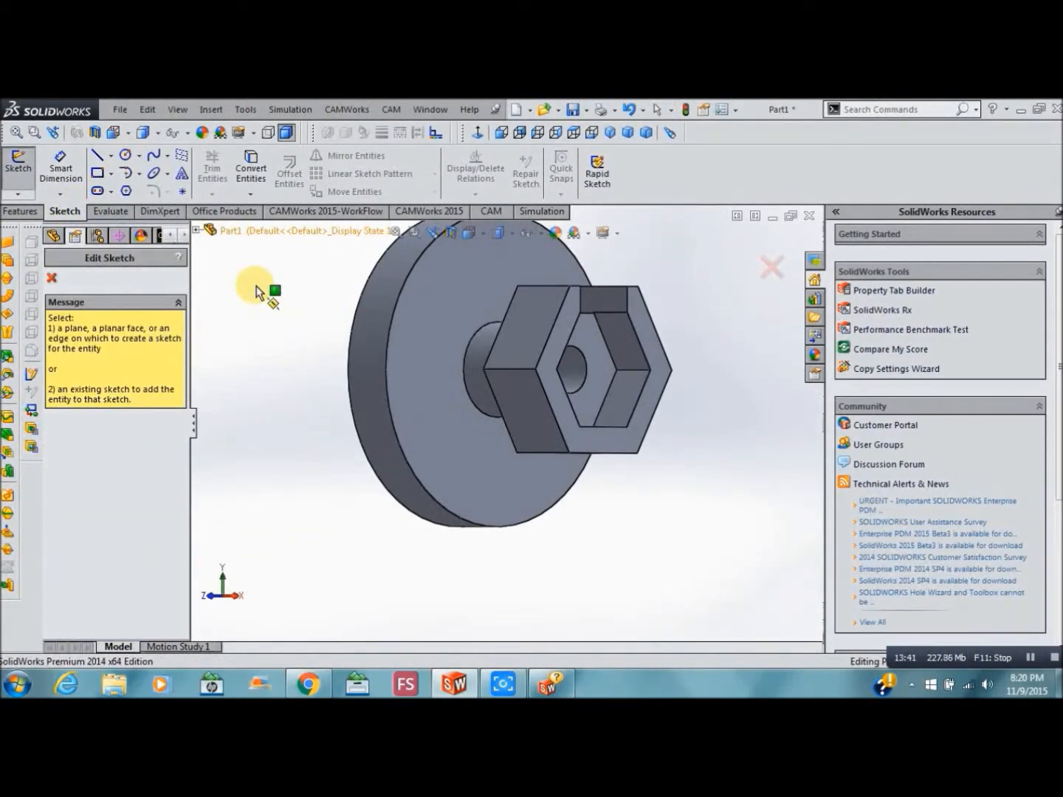
left_click(423, 370)
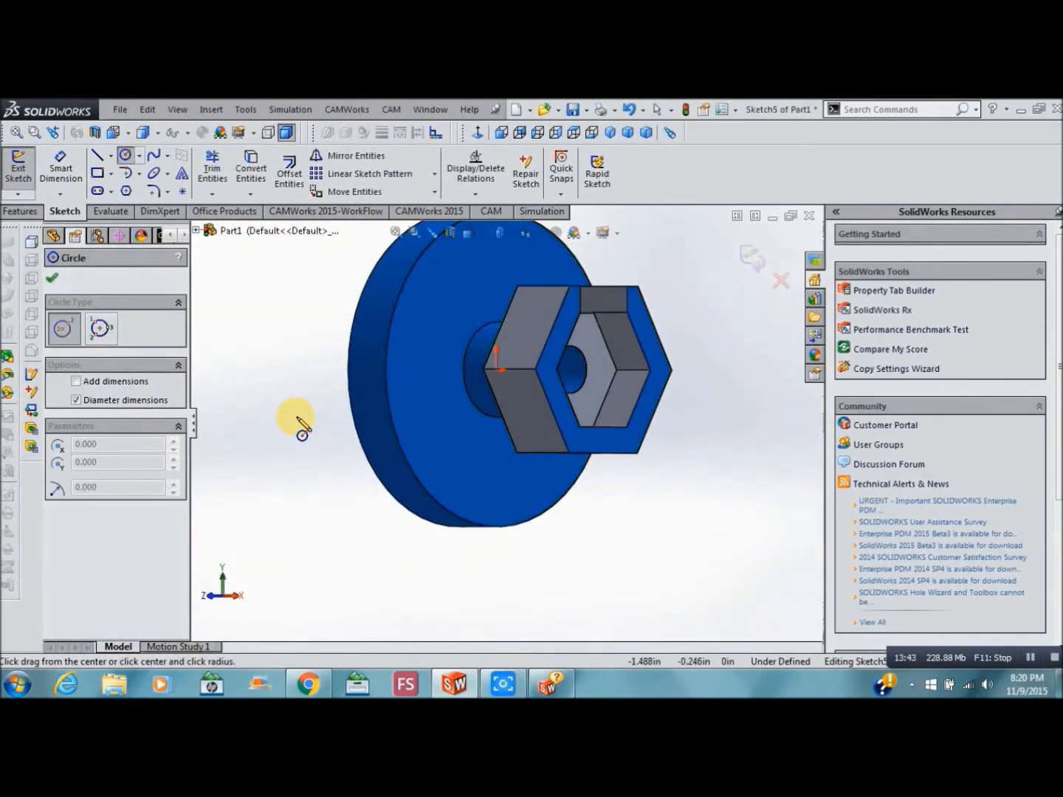
key("Left")
key("Left")
key("Left")
key("Left")
key("Right")
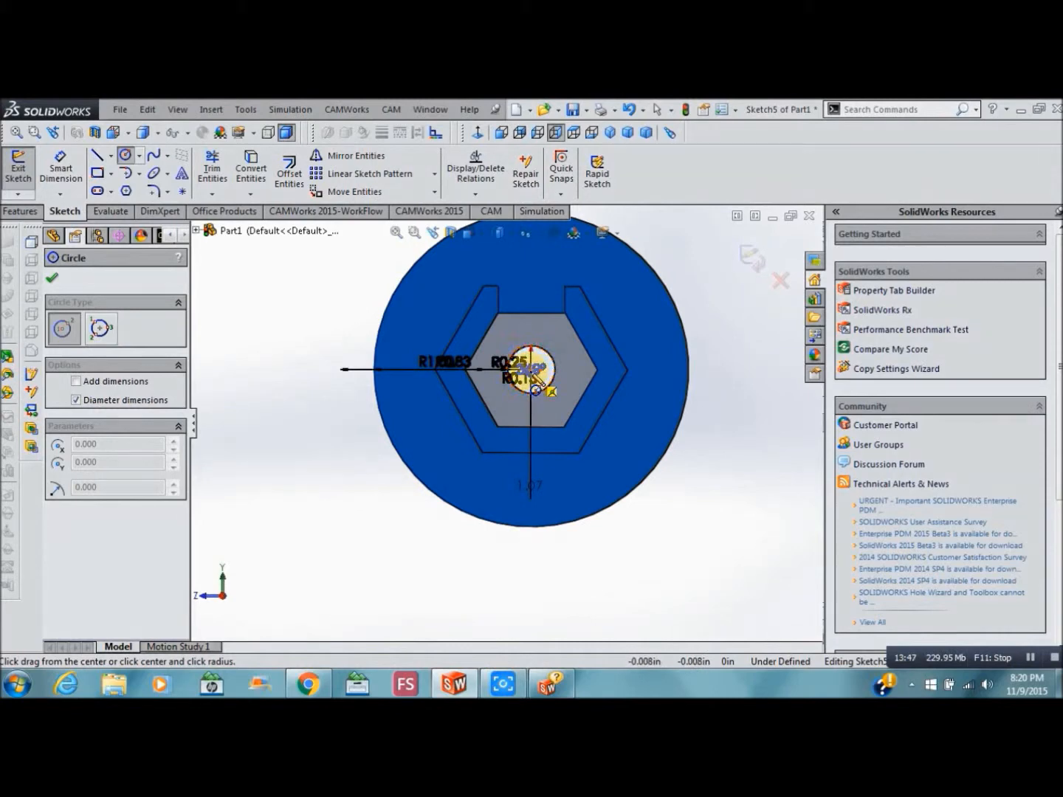
left_click(530, 369)
left_click_drag(532, 372, 558, 428)
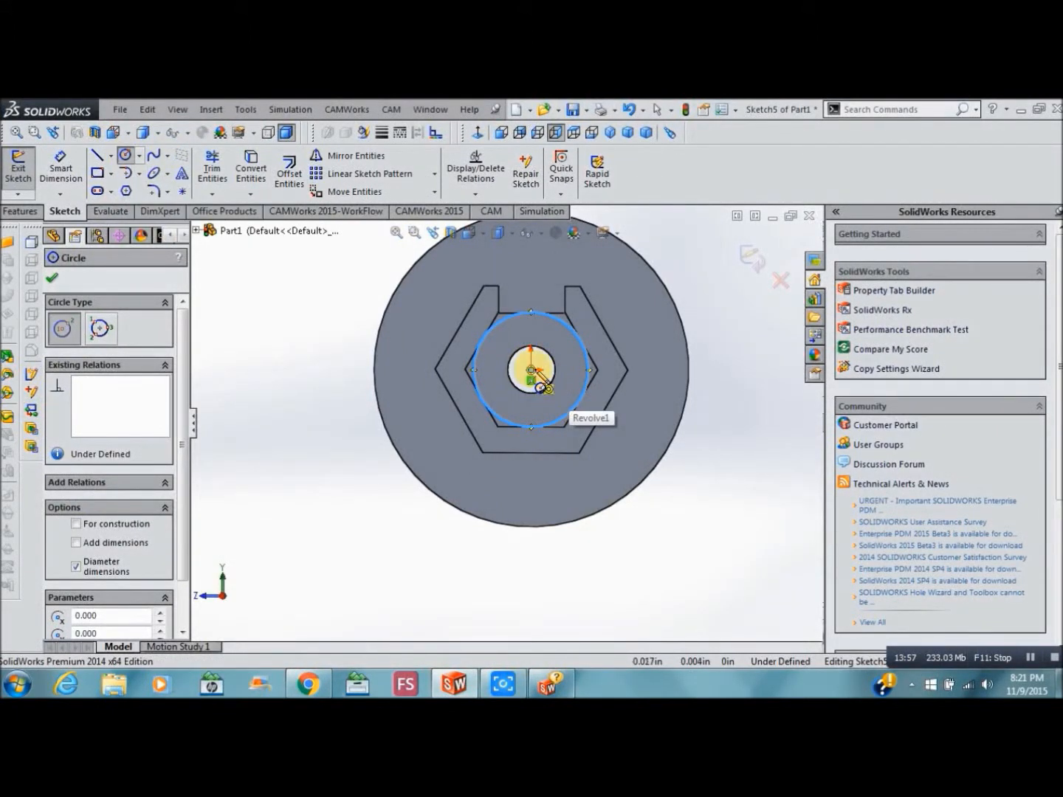
Sketch a second circle centred on the origin, about 1.478 in in diameter, just inside the flange's outer edge.
left_click_drag(536, 382, 640, 505)
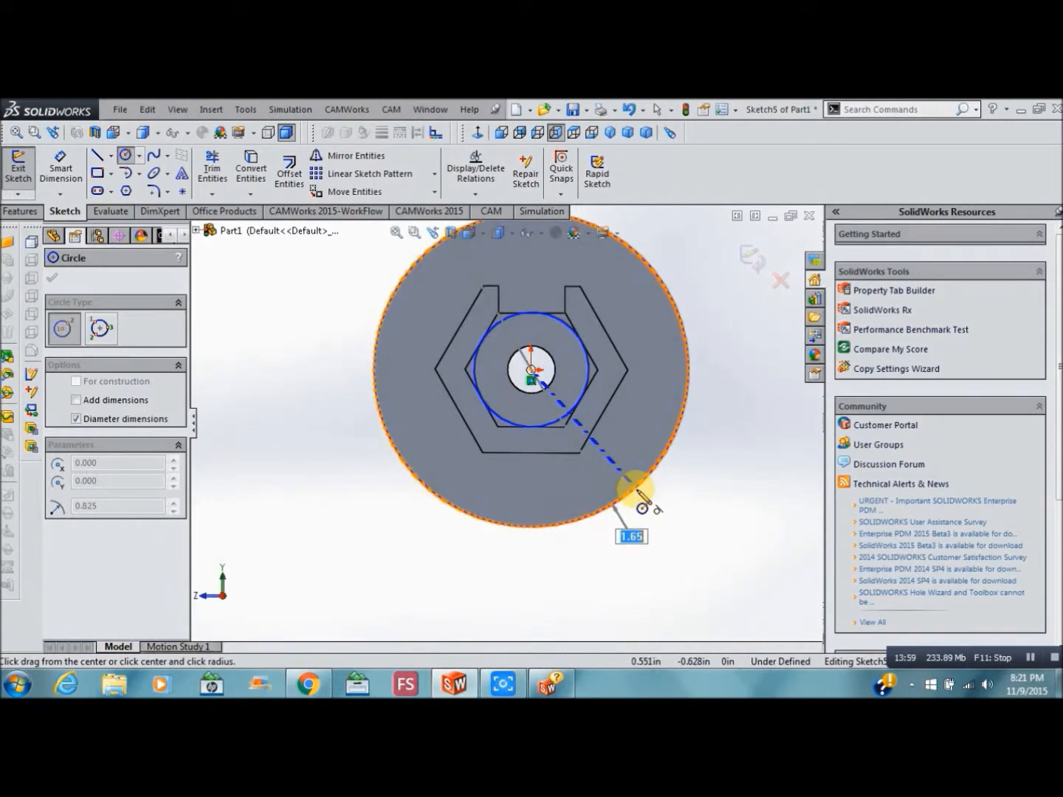
left_click_drag(641, 505, 631, 492)
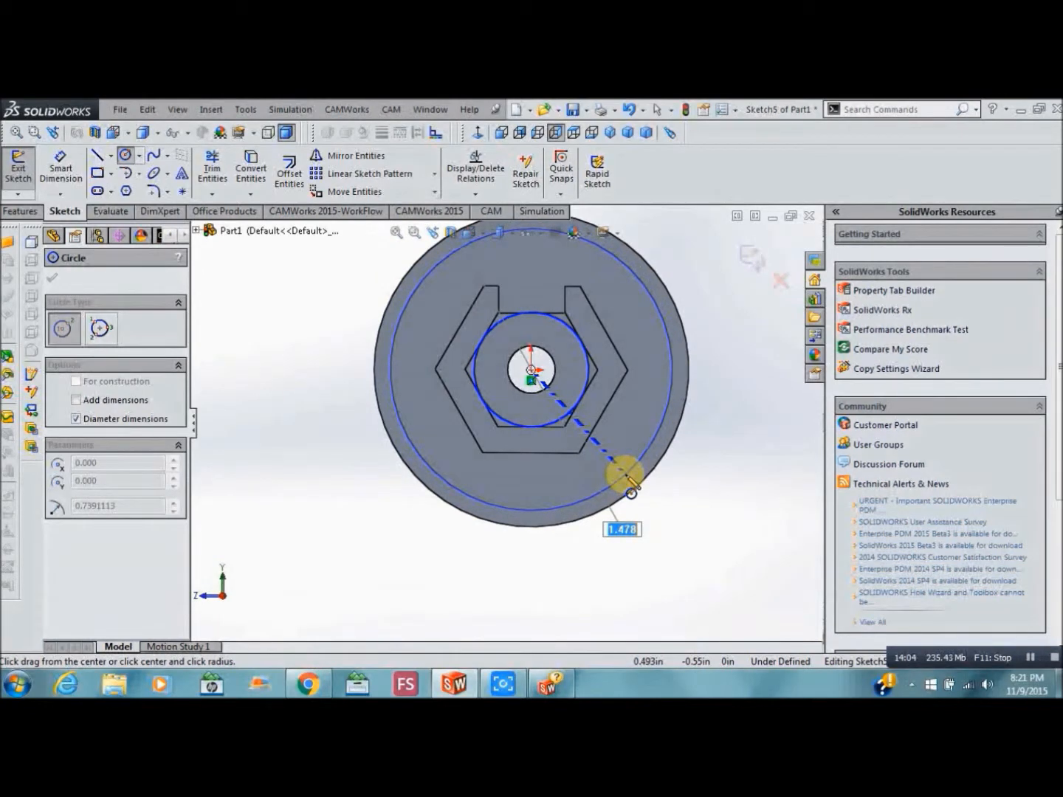
left_click_drag(631, 492, 631, 492)
key("Escape")
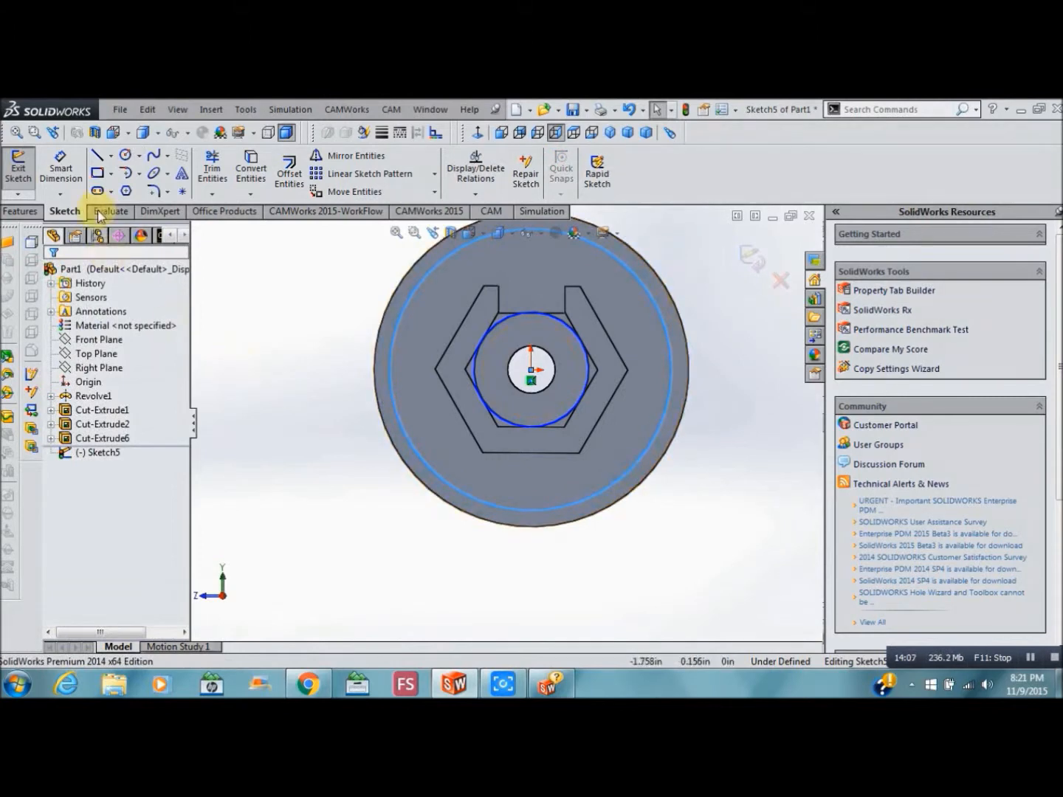
Dimension the gap between the larger sketch circle and the flange's outer edge and set it to .125 in.
left_click(60, 169)
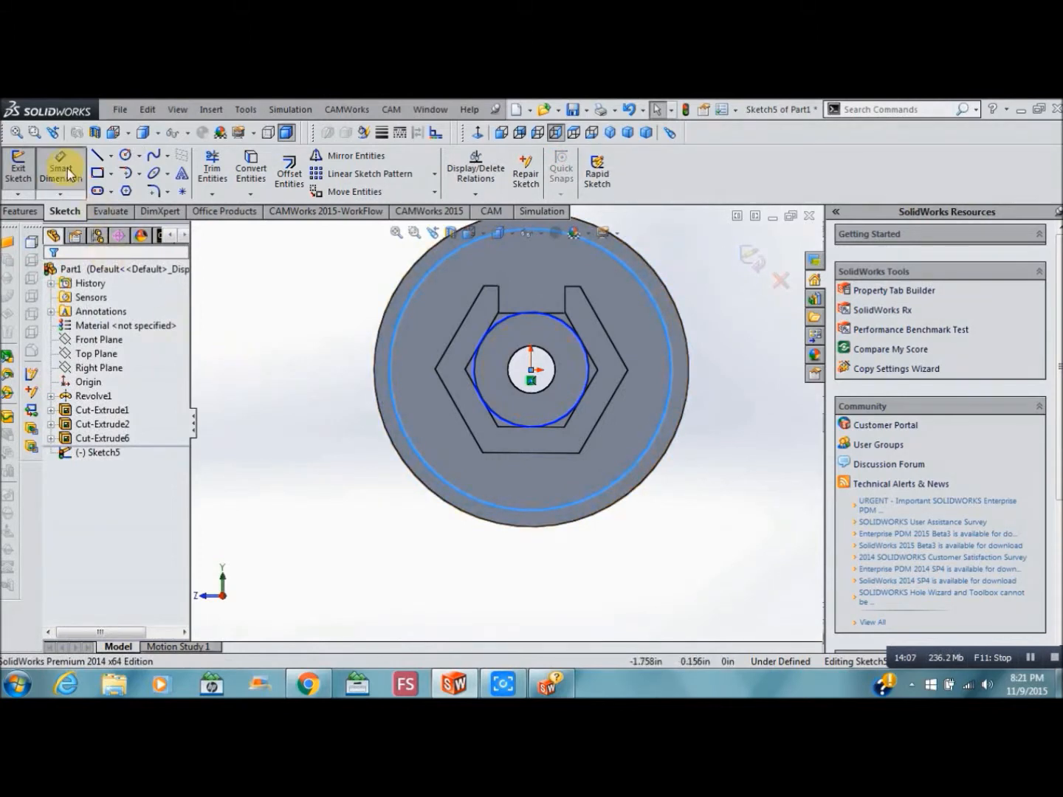
left_click(538, 511)
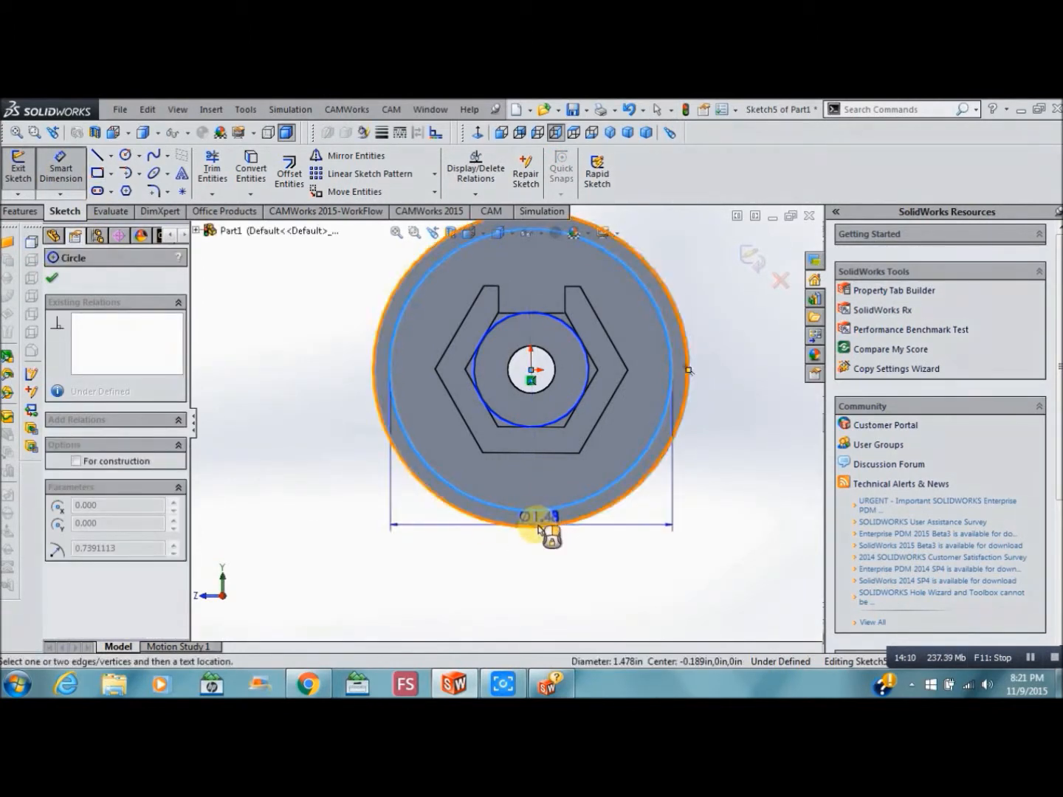
left_click(543, 530)
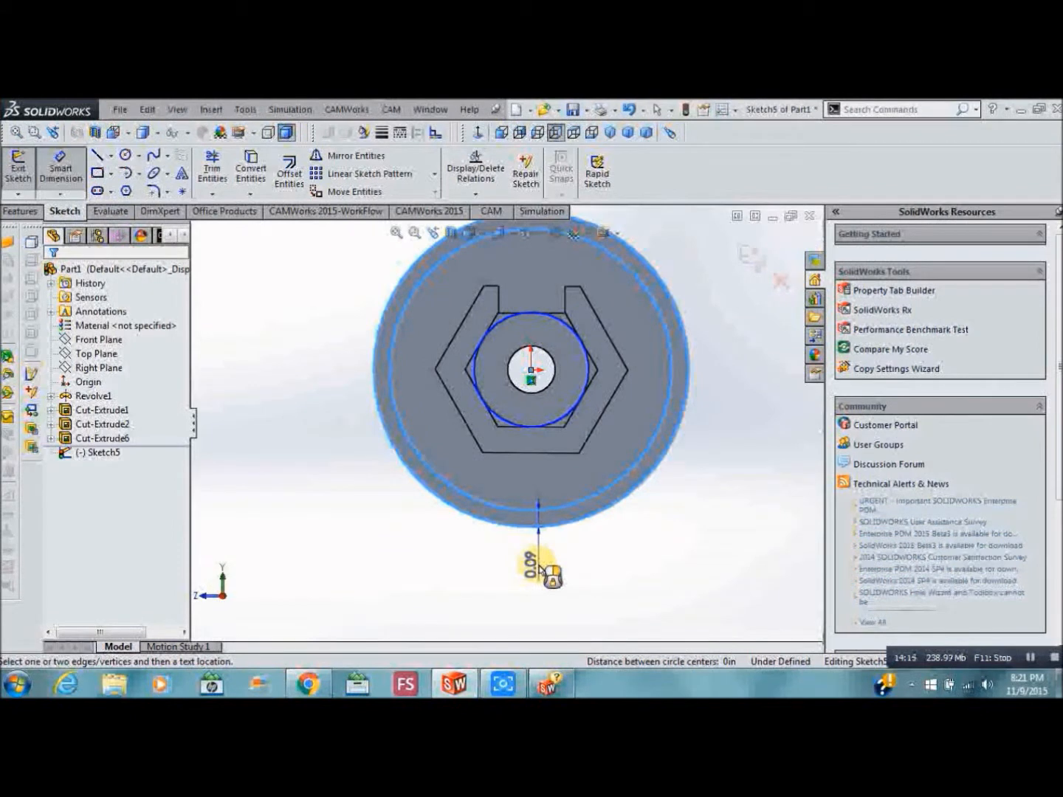
left_click(541, 567)
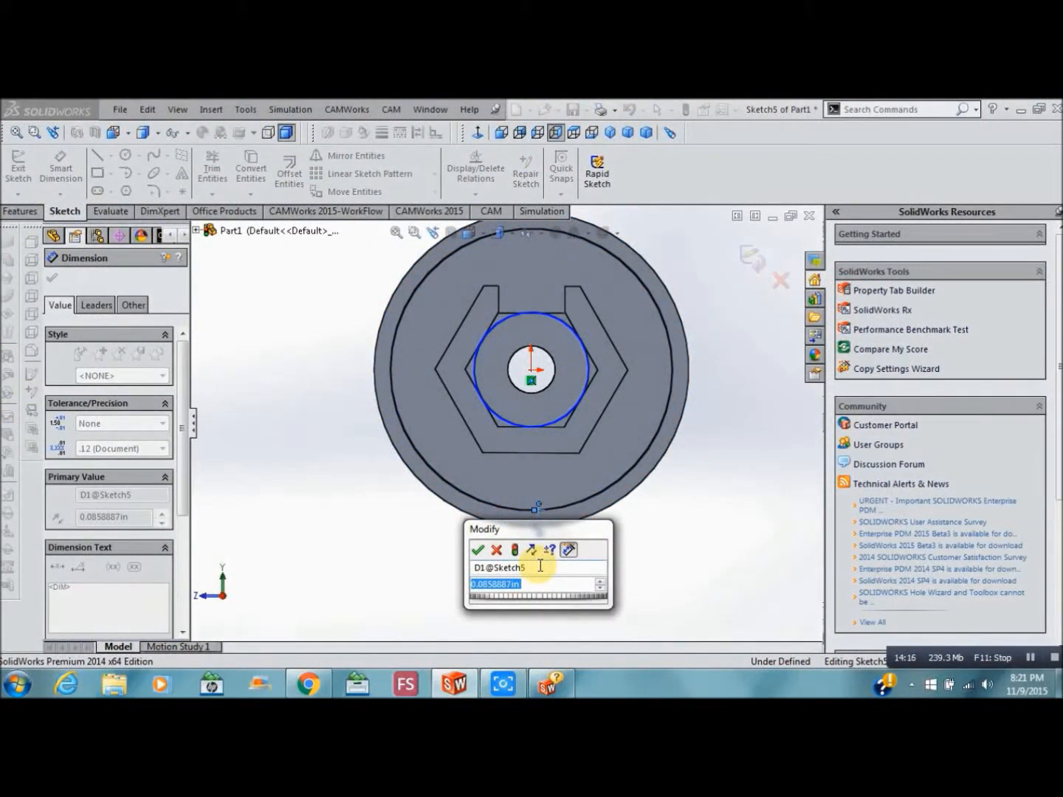
type(".125")
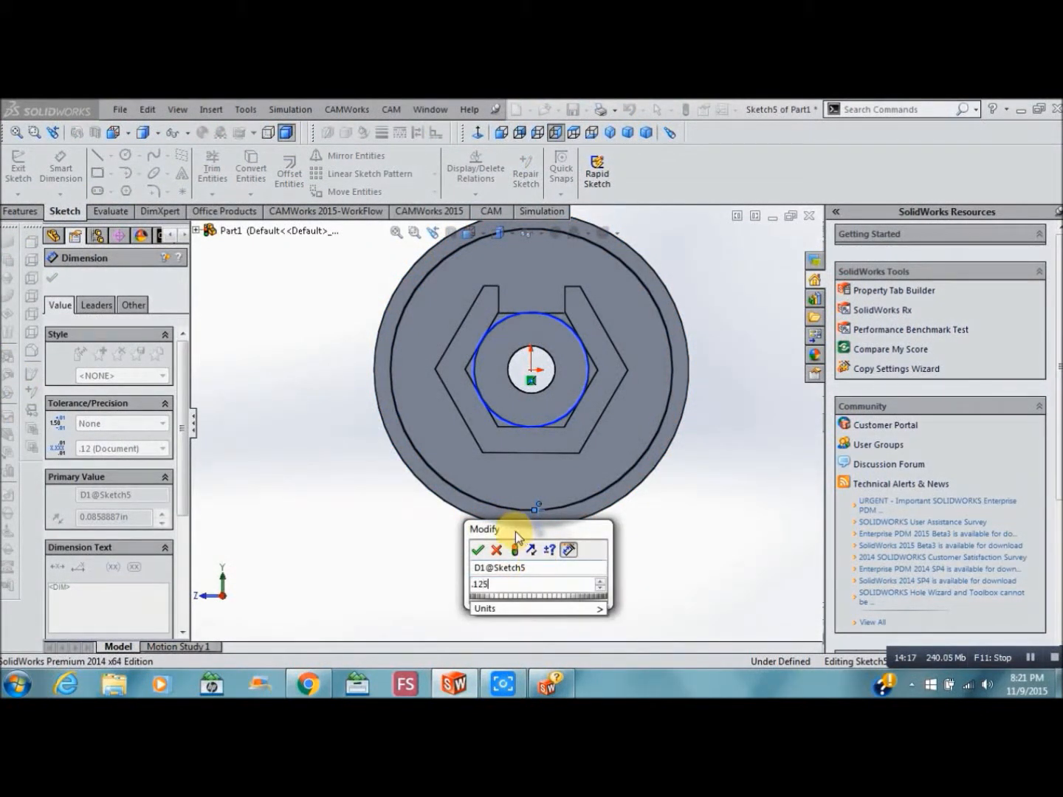
left_click(480, 550)
Make the smaller sketch circle concentric and coradial with the neck's edge on the flange face.
key("Up")
key("Up")
key("Up")
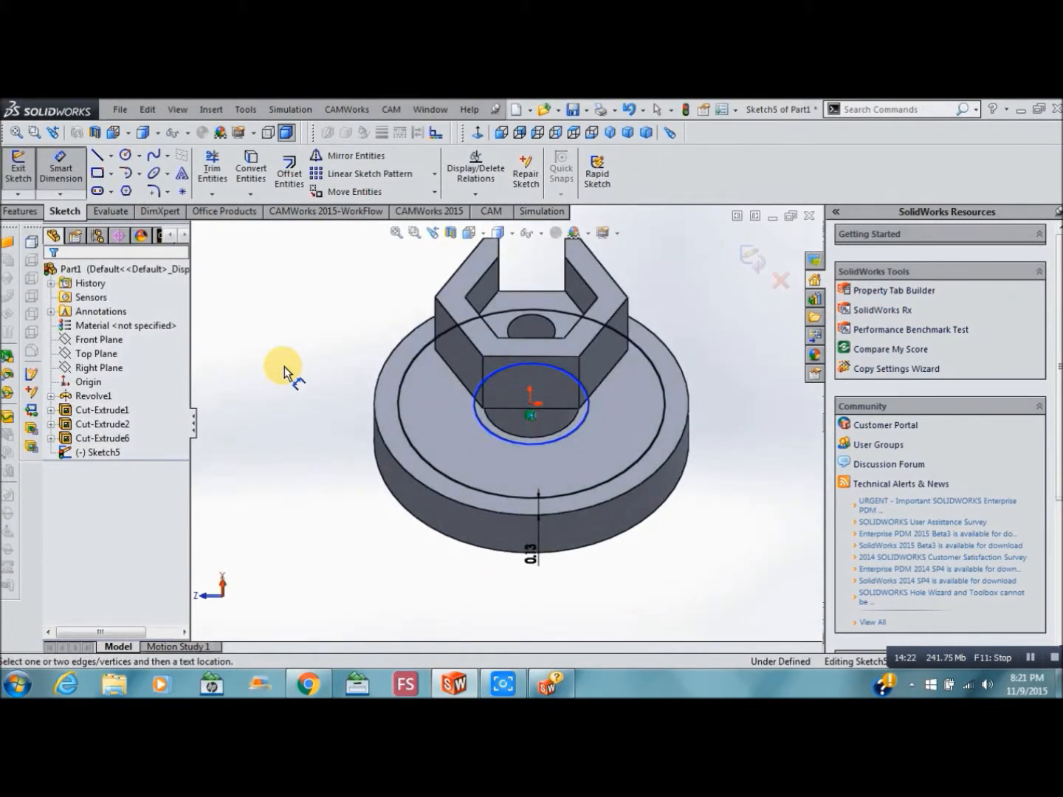
key("Up")
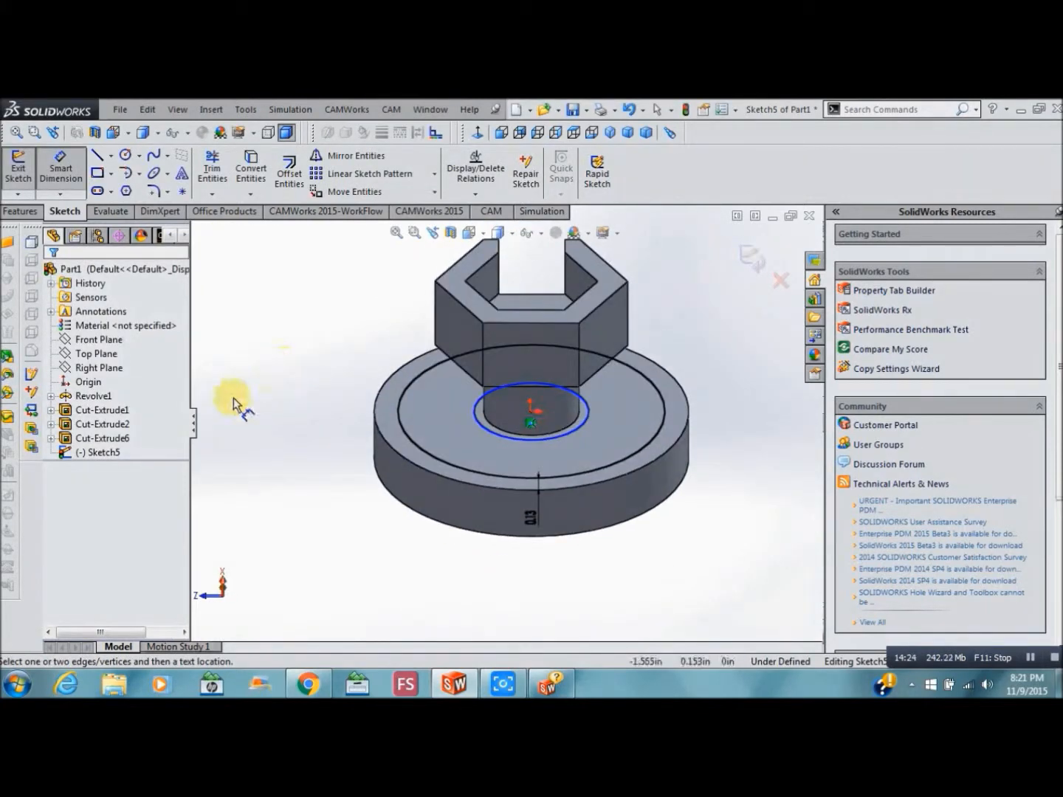
key("Escape")
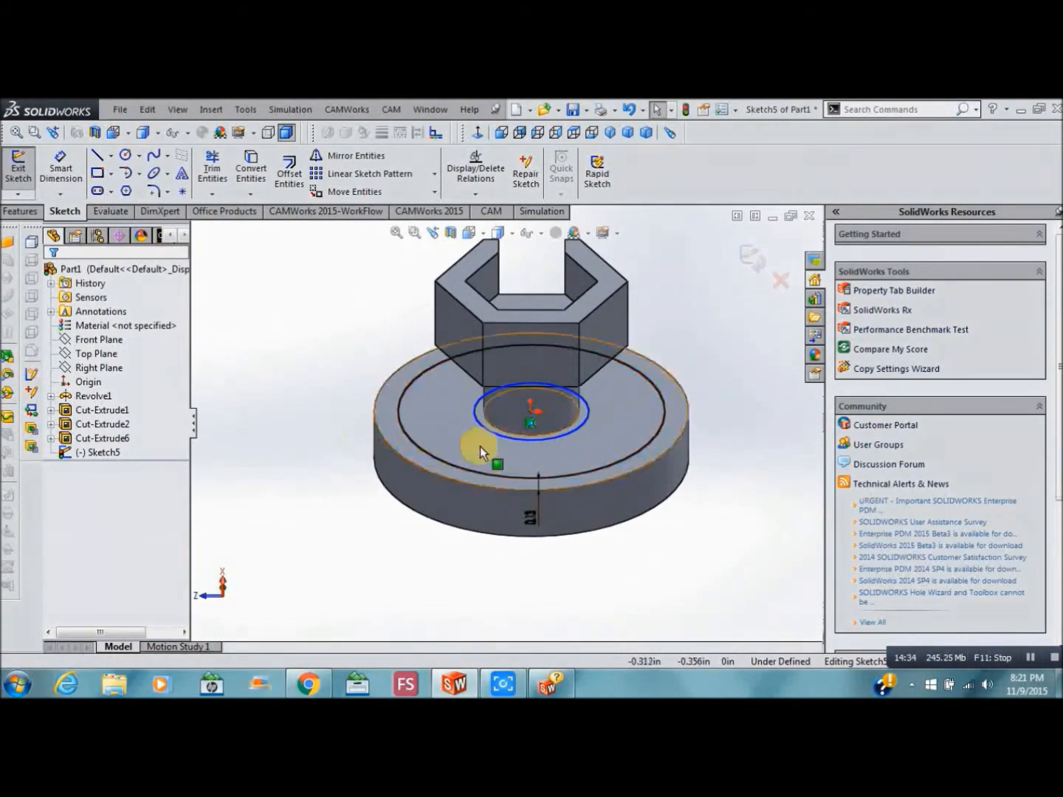
left_click(507, 437)
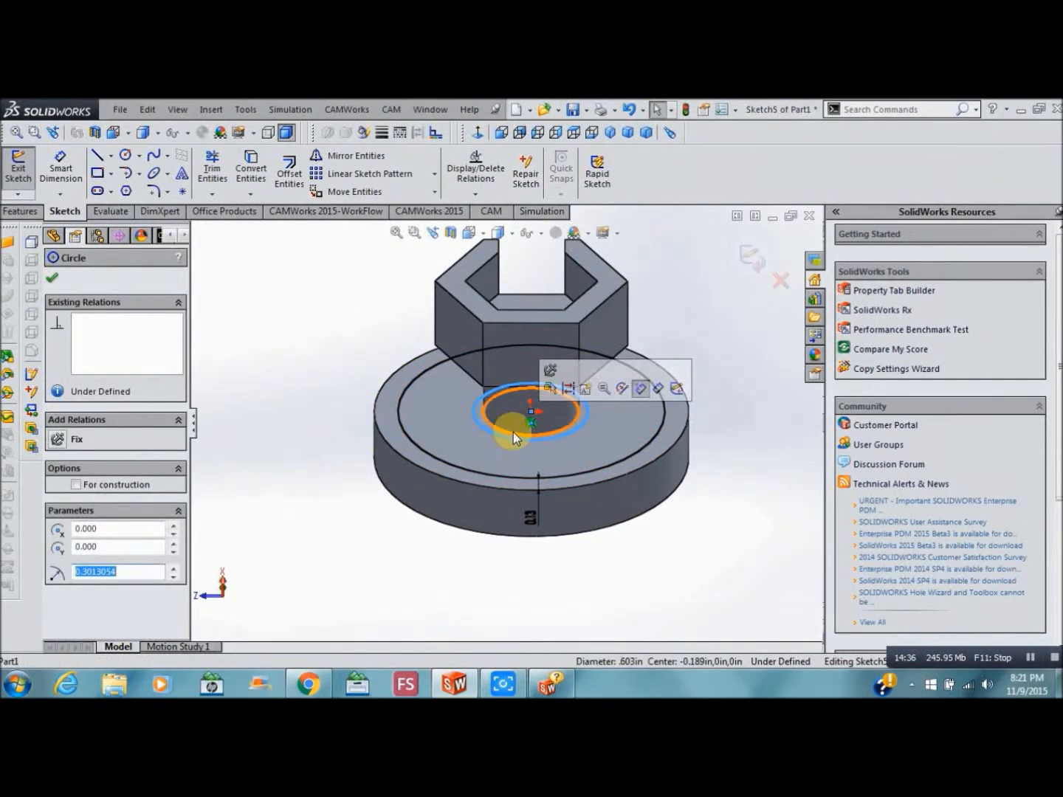
left_click(513, 432, "ctrl")
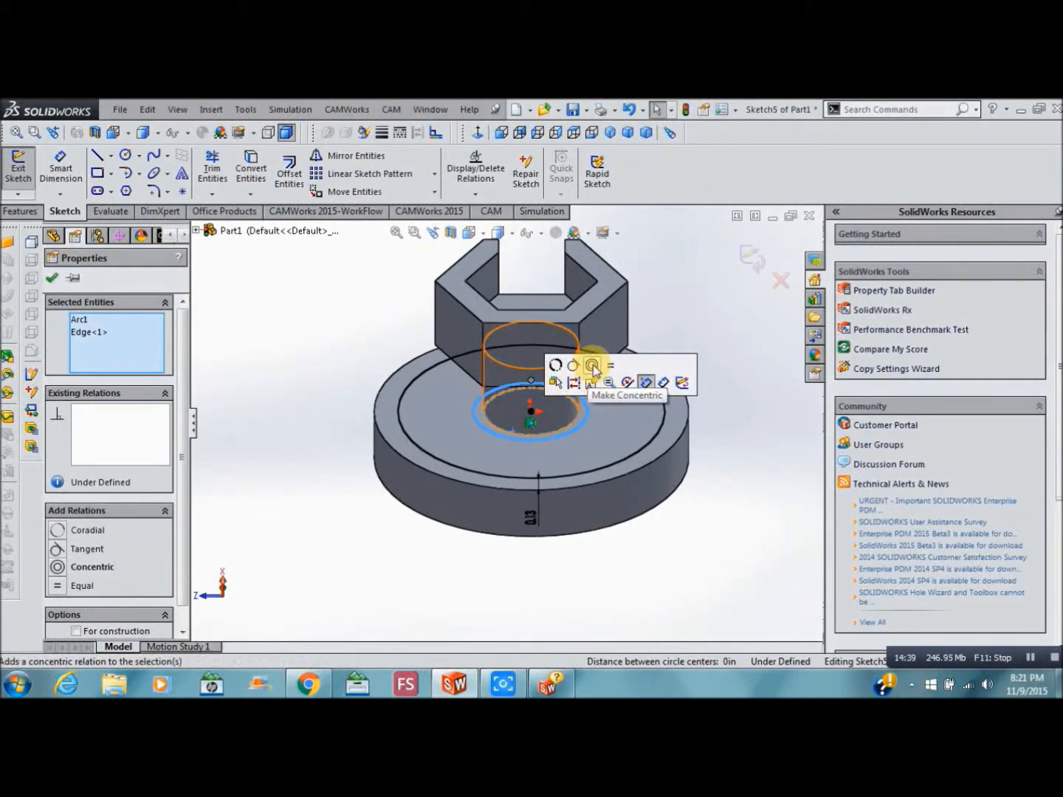
left_click(593, 365)
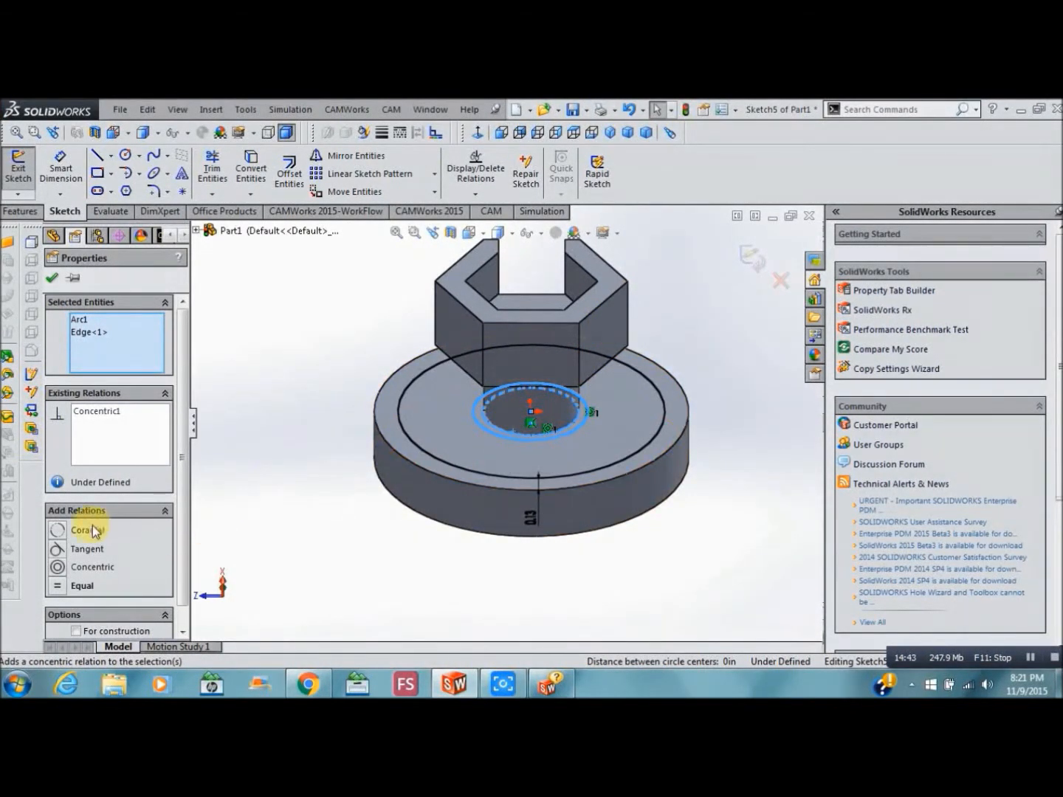
left_click(63, 531)
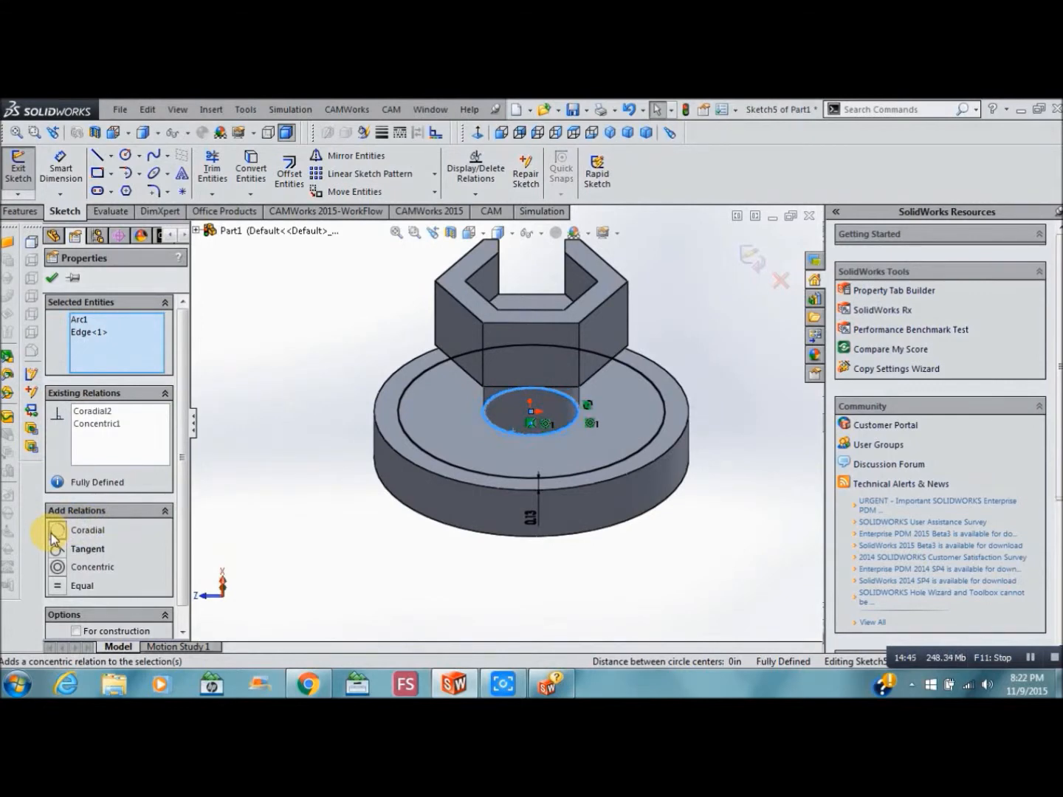
left_click(319, 510)
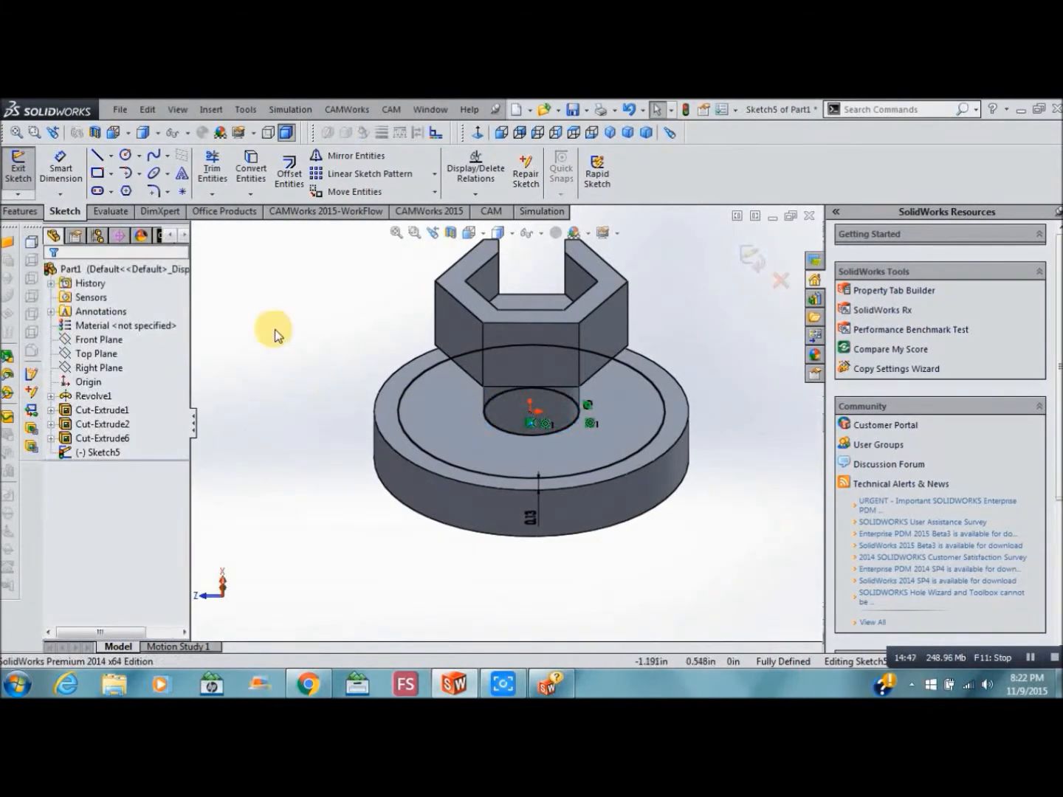
Cut-extrude the ring between the two circles into the flange to a blind depth of .2 in.
left_click(18, 212)
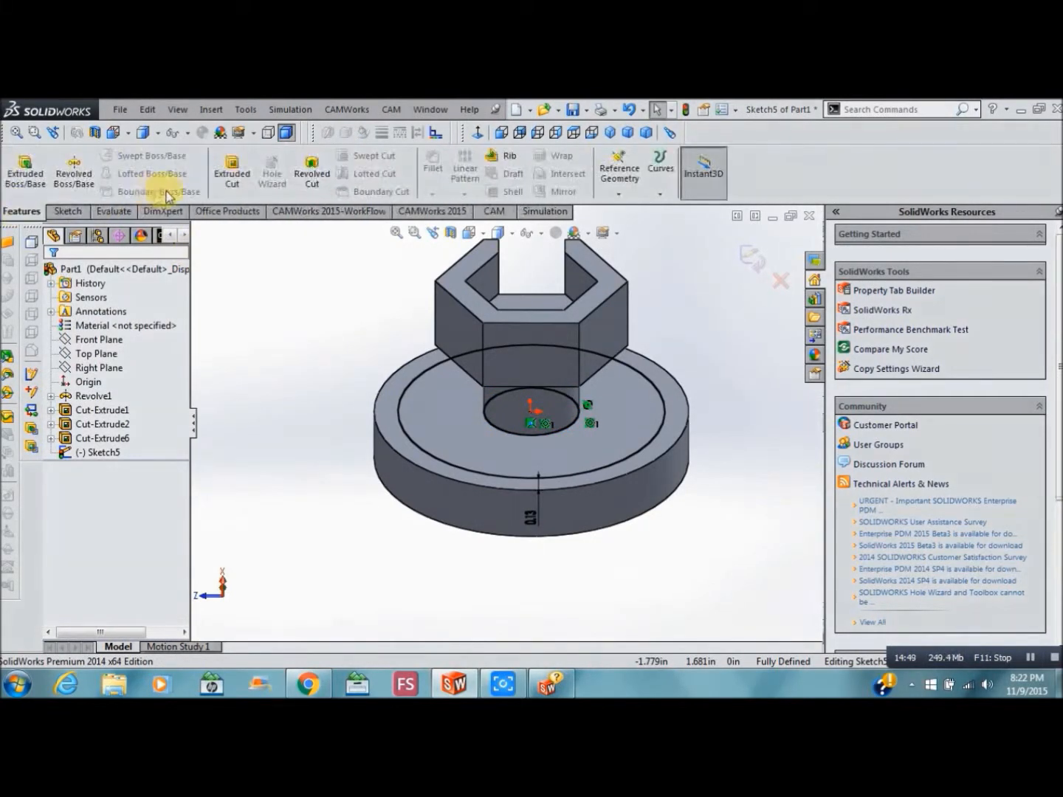
left_click(232, 172)
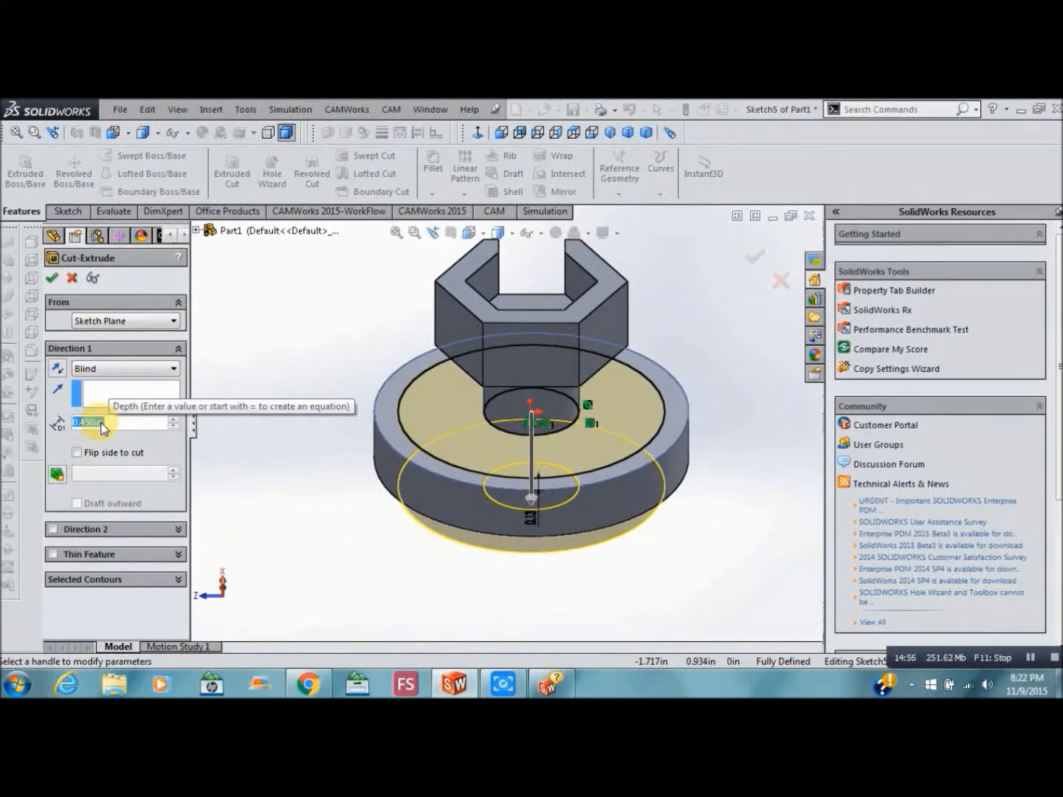
type("1")
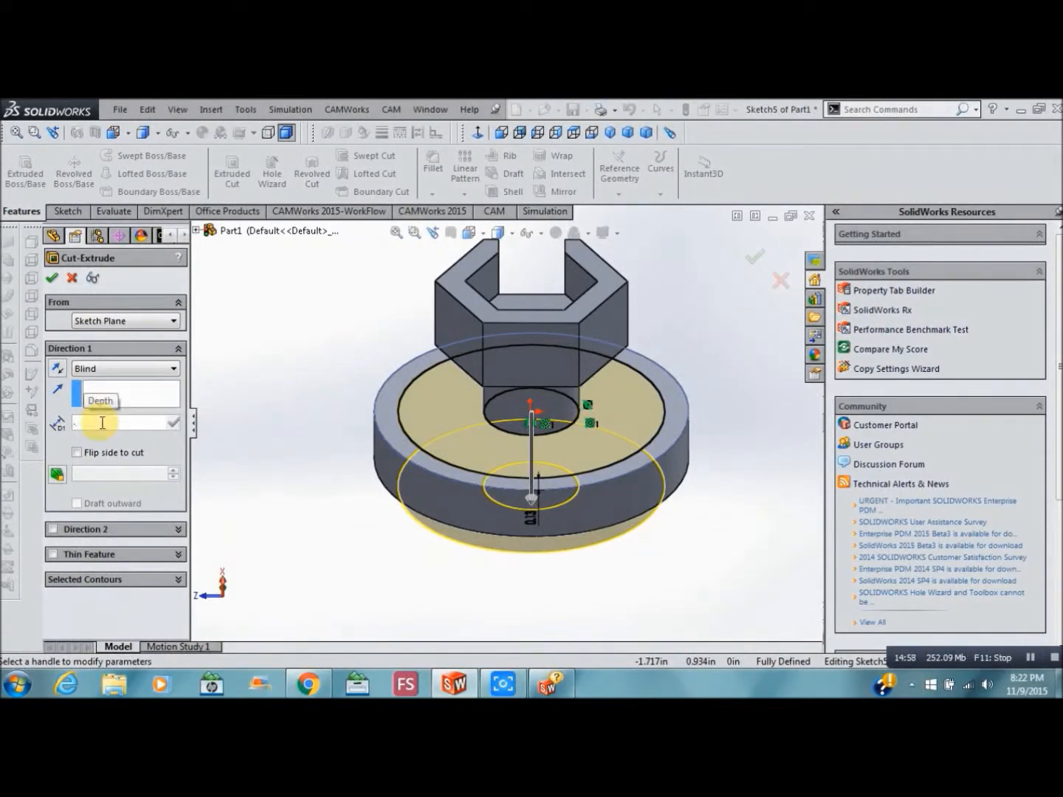
type("2")
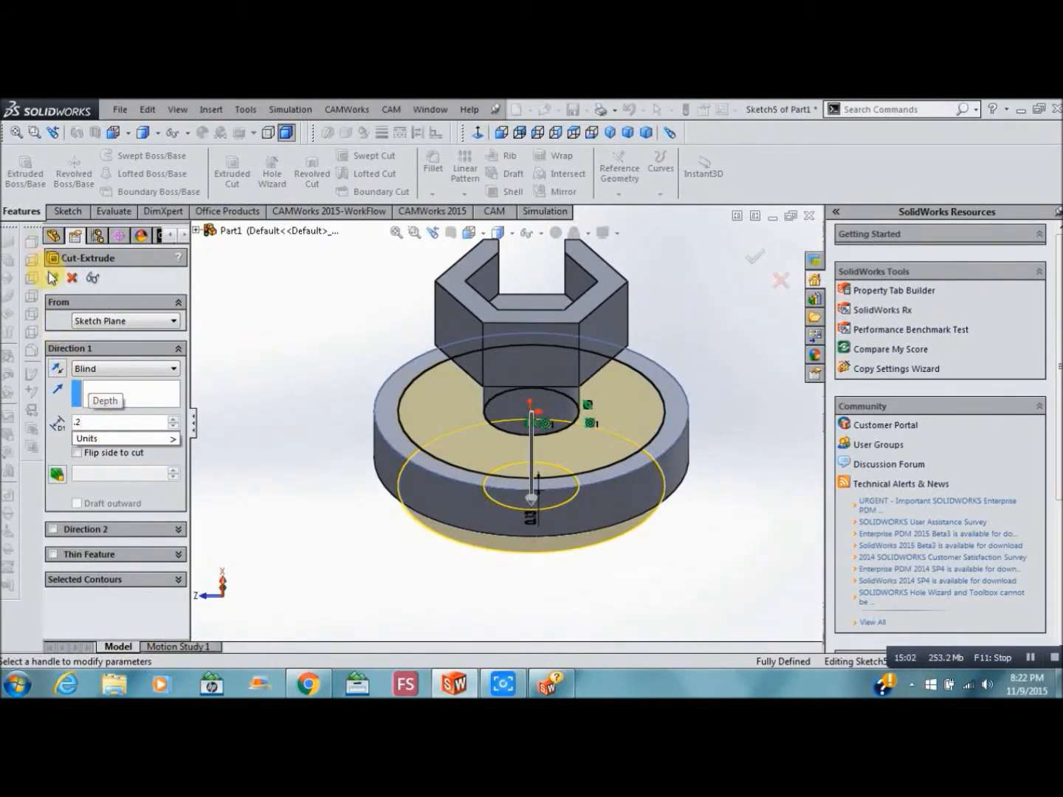
key("Return")
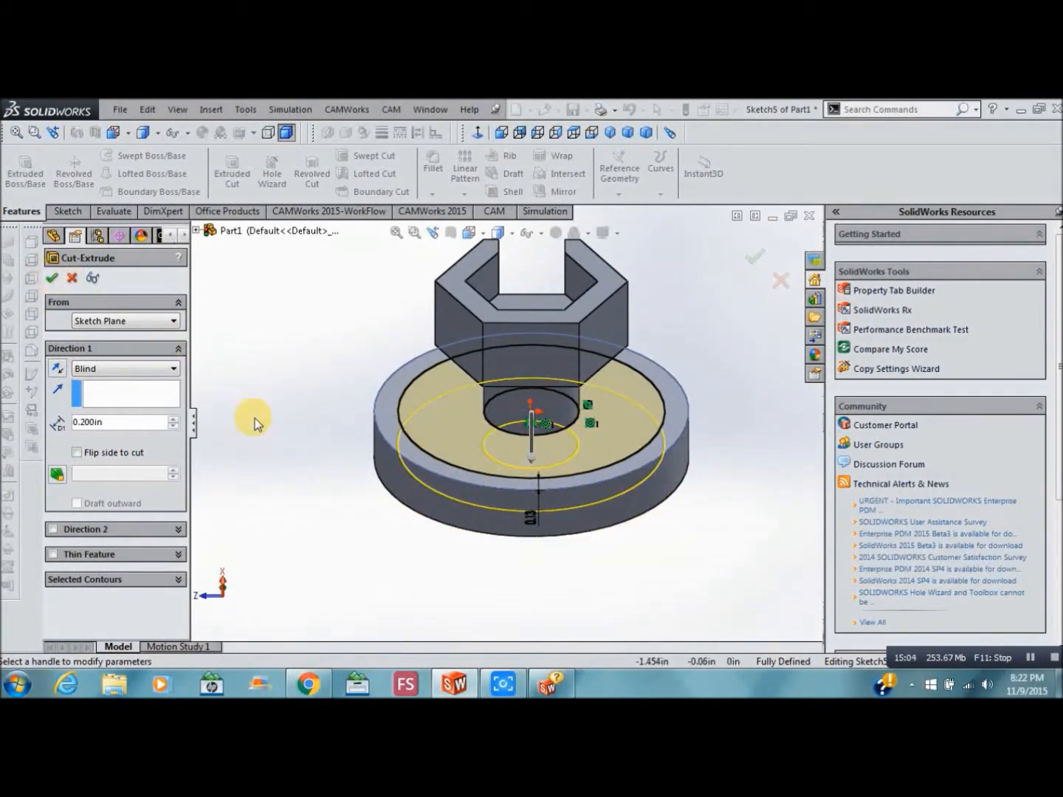
left_click(49, 278)
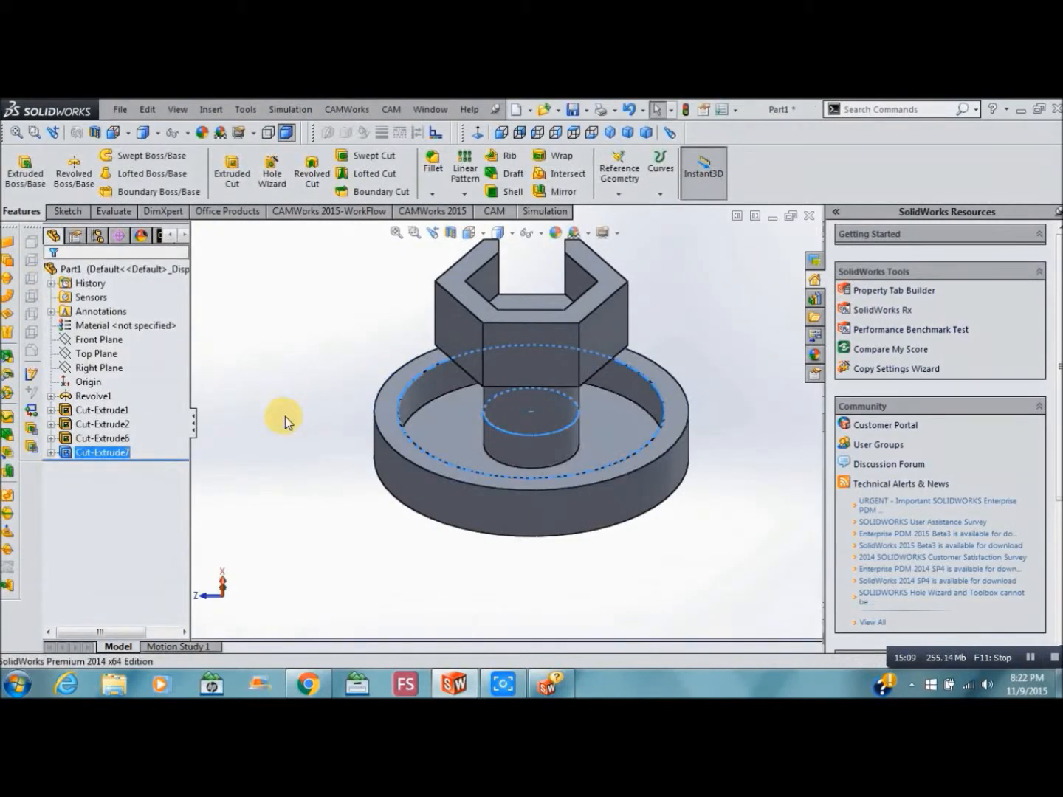
Examine the recessed flange from the side, from below and at an angle.
left_click(285, 415)
key("Up")
key("Up")
key("Up")
key("Up")
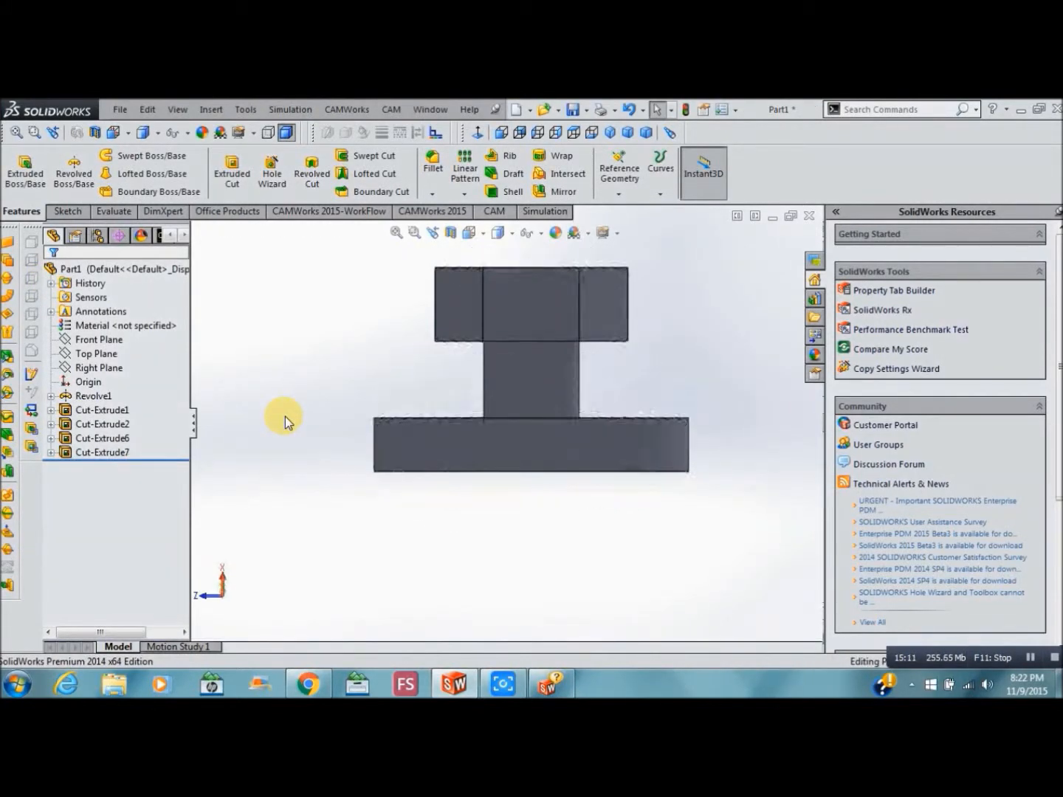
key("Up")
key("Down")
key("Down")
key("Down")
key("Down")
key("Down")
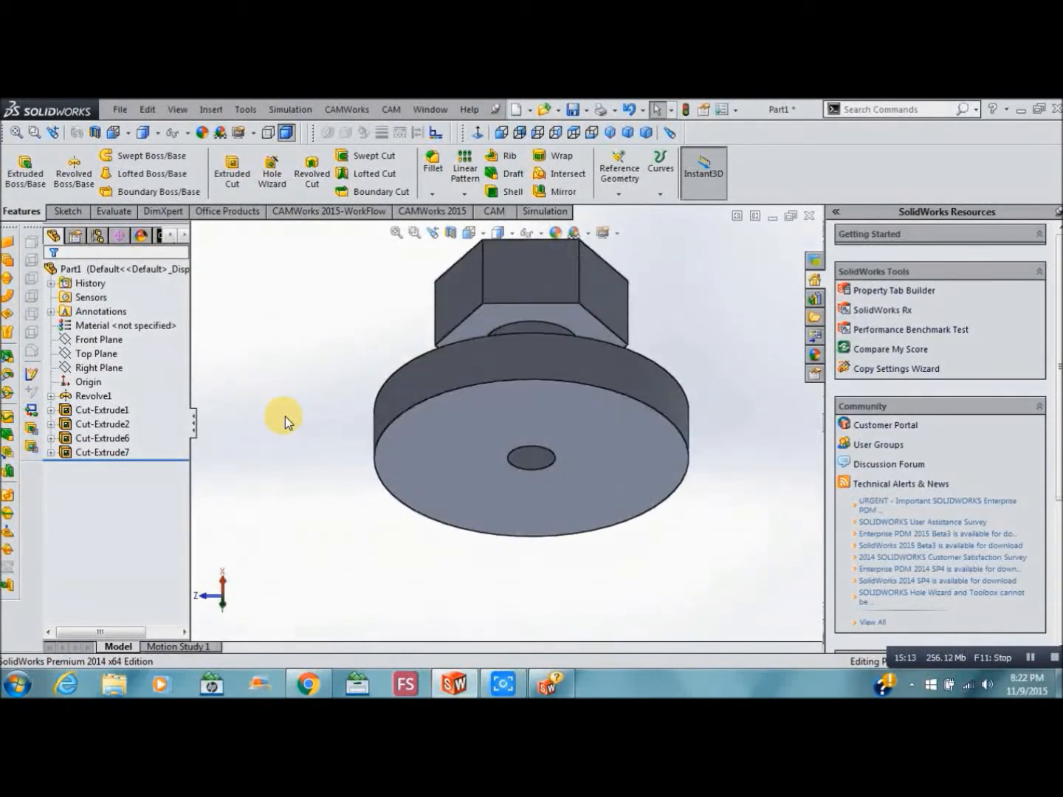
key("Up")
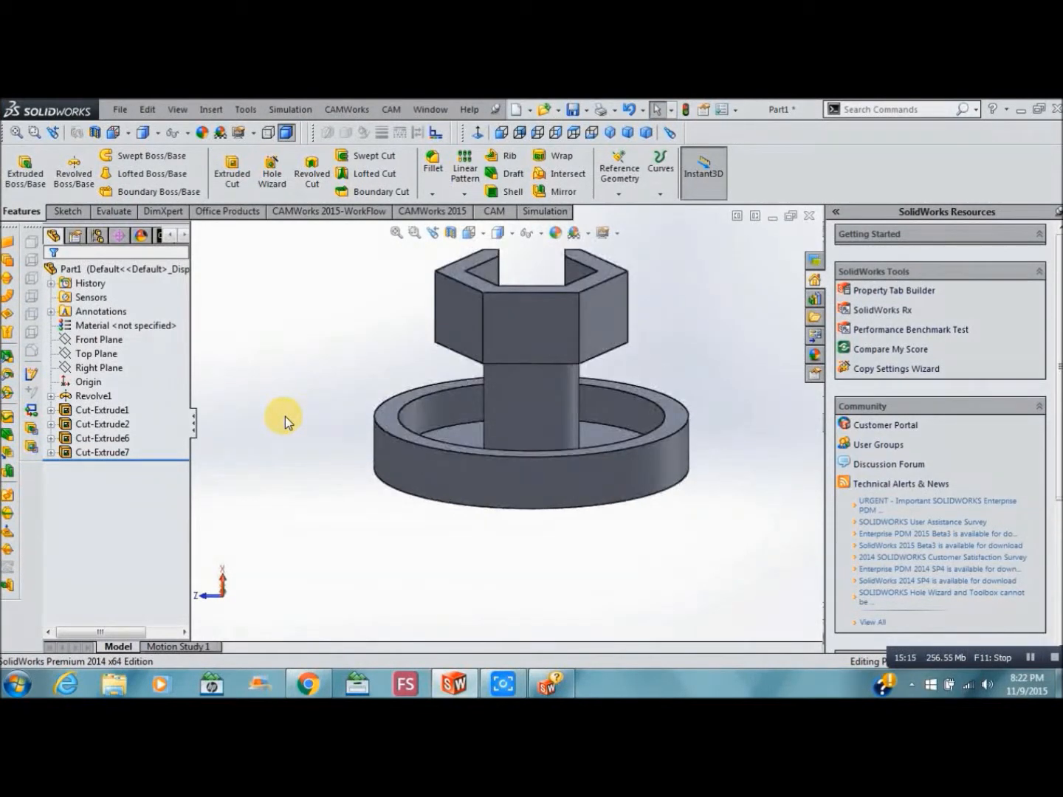
key("Up")
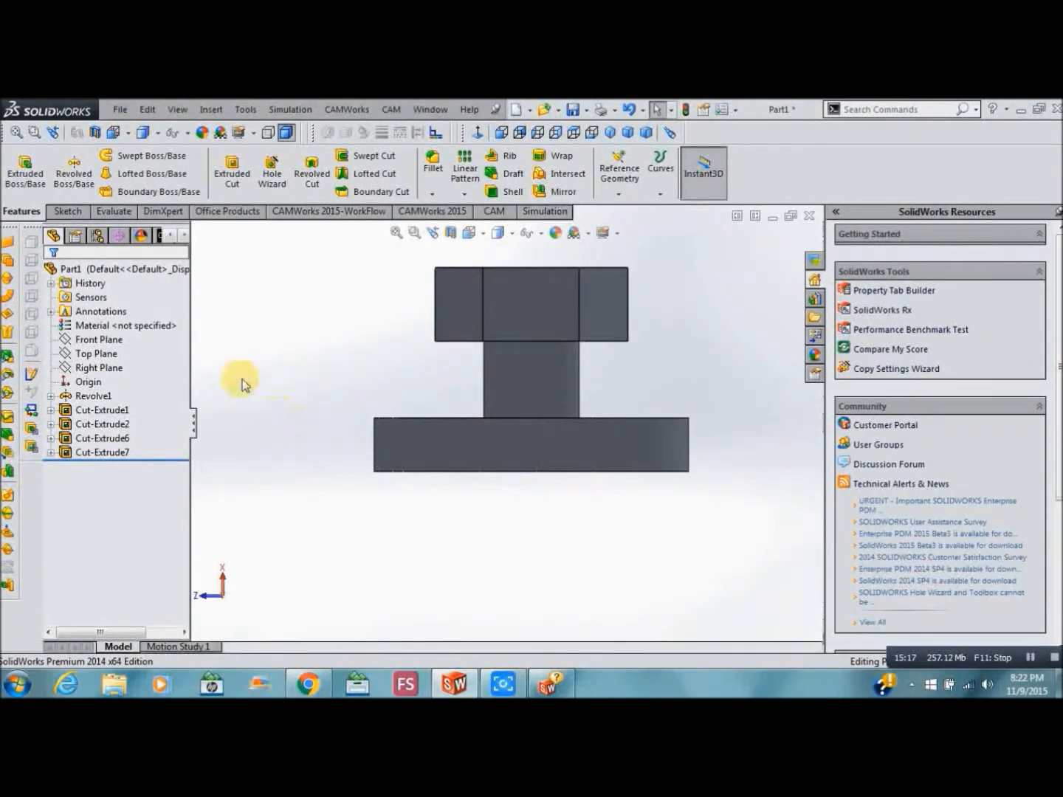
Start a reference plane perpendicular to the Top Plane and tangent to the flange's outer cylindrical face, viewed from the slotted side.
left_click(210, 110)
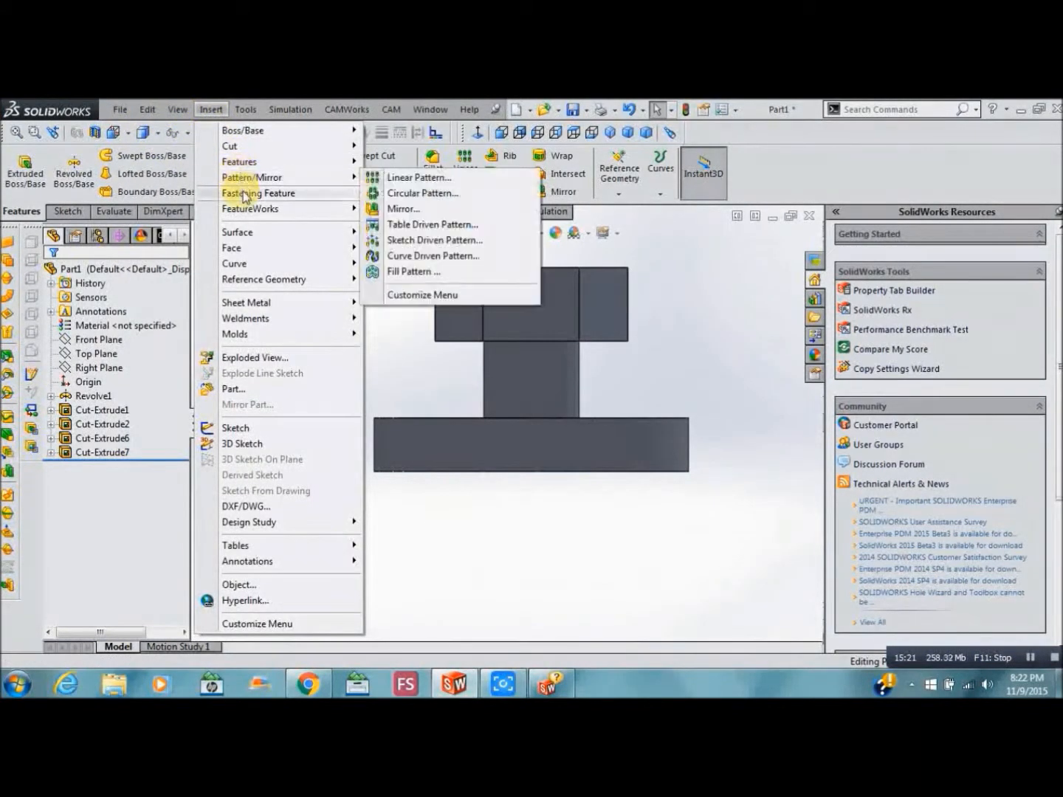
mouse_move(268, 281)
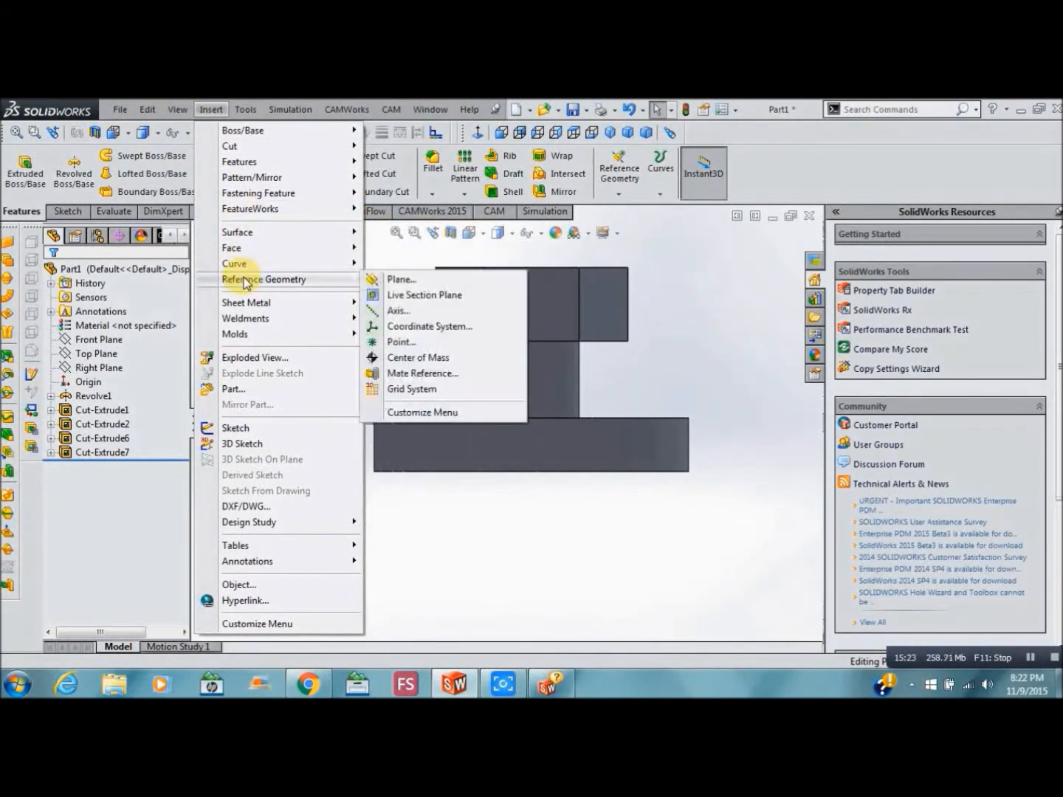
left_click(389, 279)
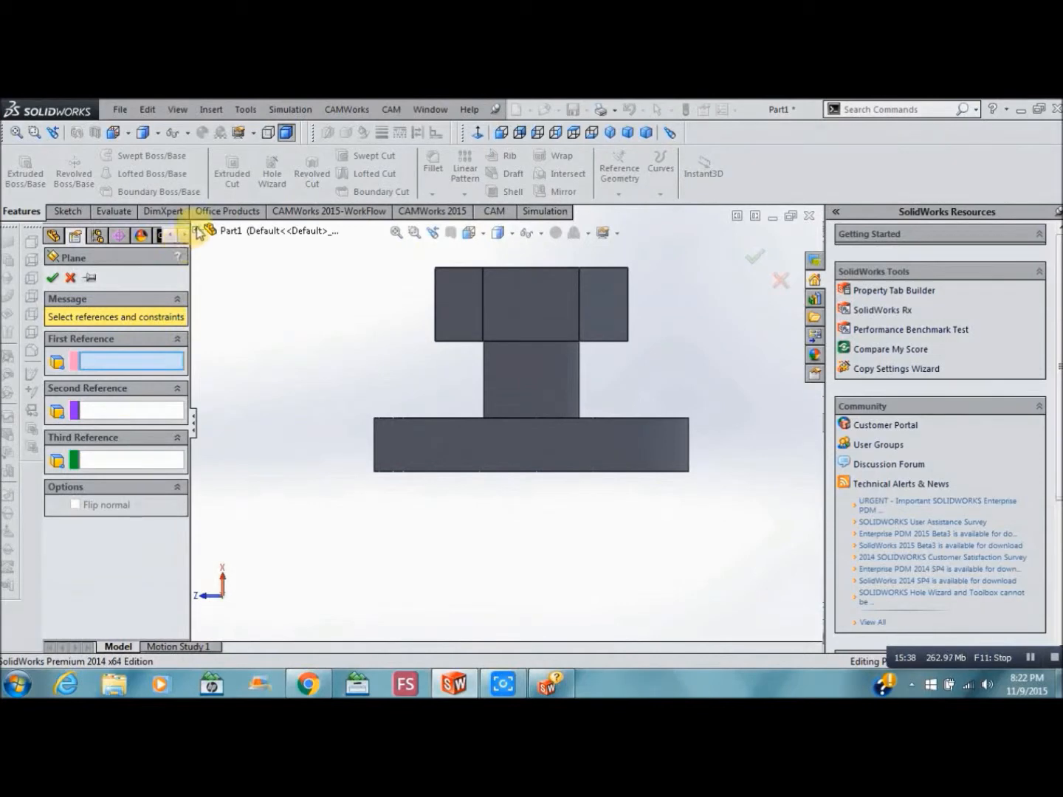
left_click(196, 233)
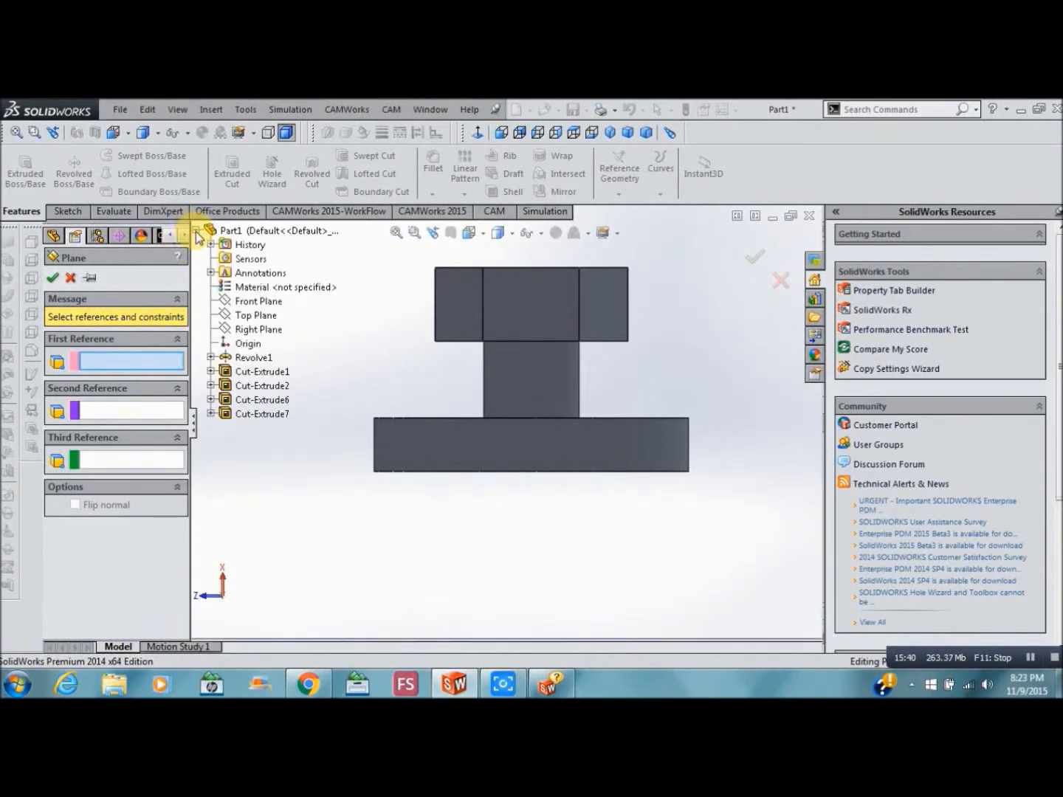
key("Left")
key("Left")
key("Left")
key("Left")
key("Left")
key("Left")
key("Left")
key("Left")
key("Left")
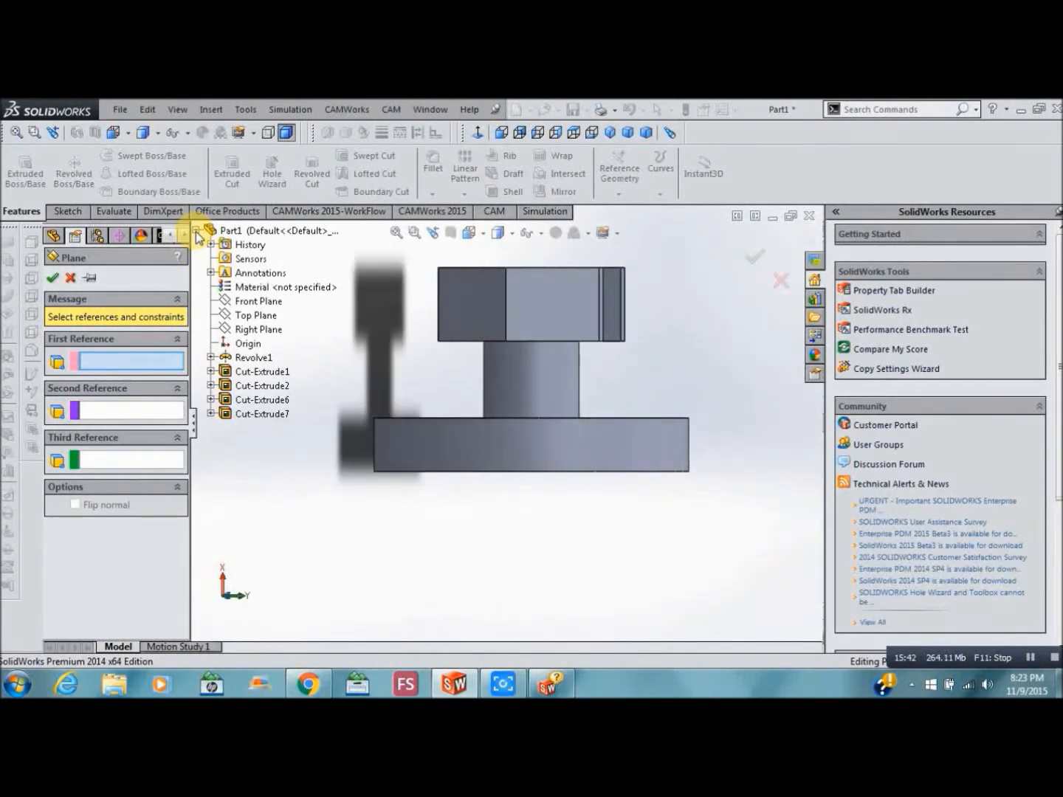
key("Left")
key("Left")
key("Left")
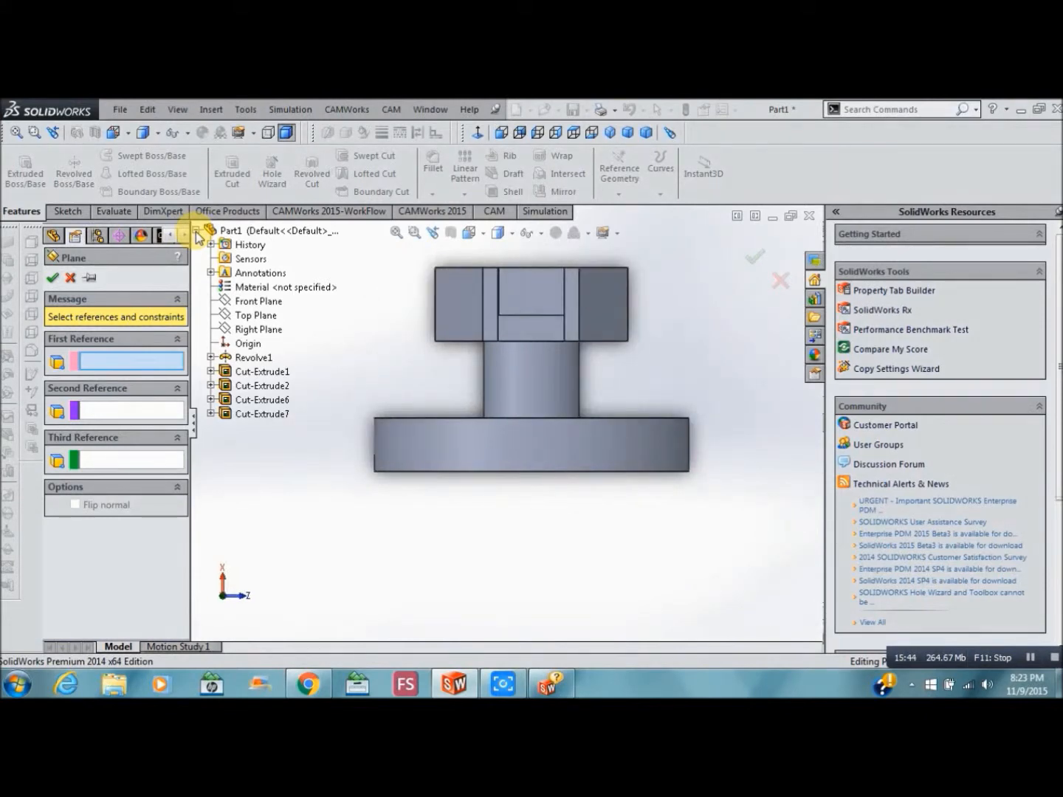
left_click(243, 315)
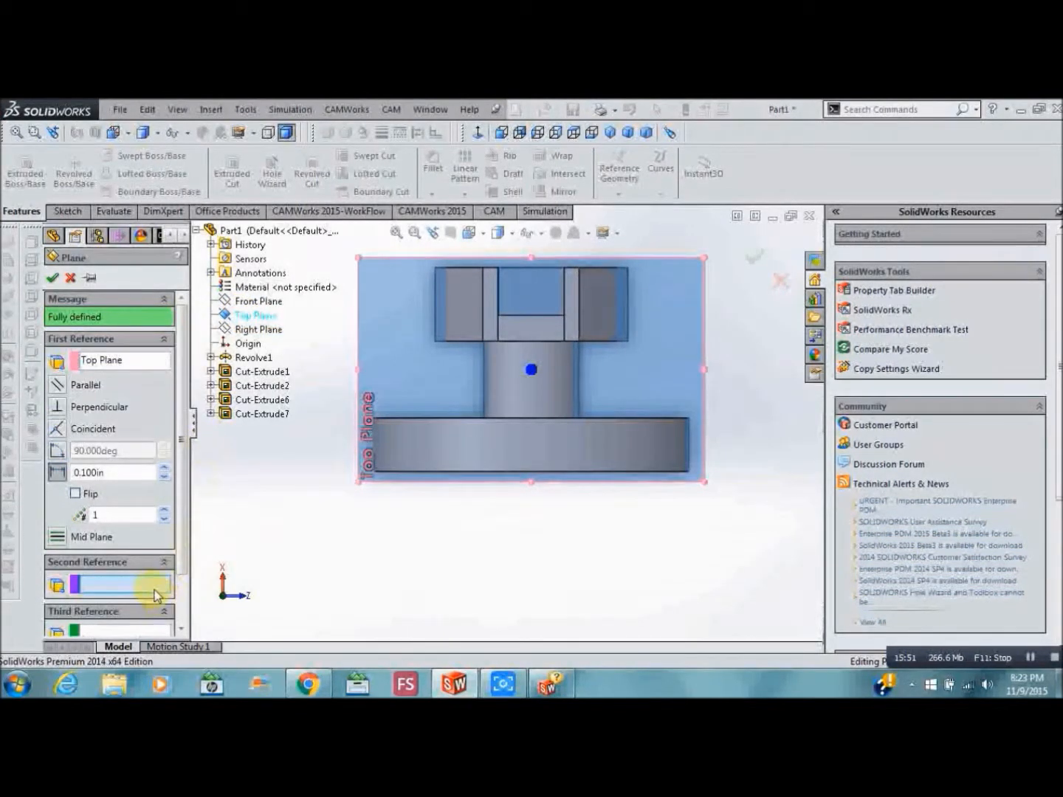
left_click(518, 448)
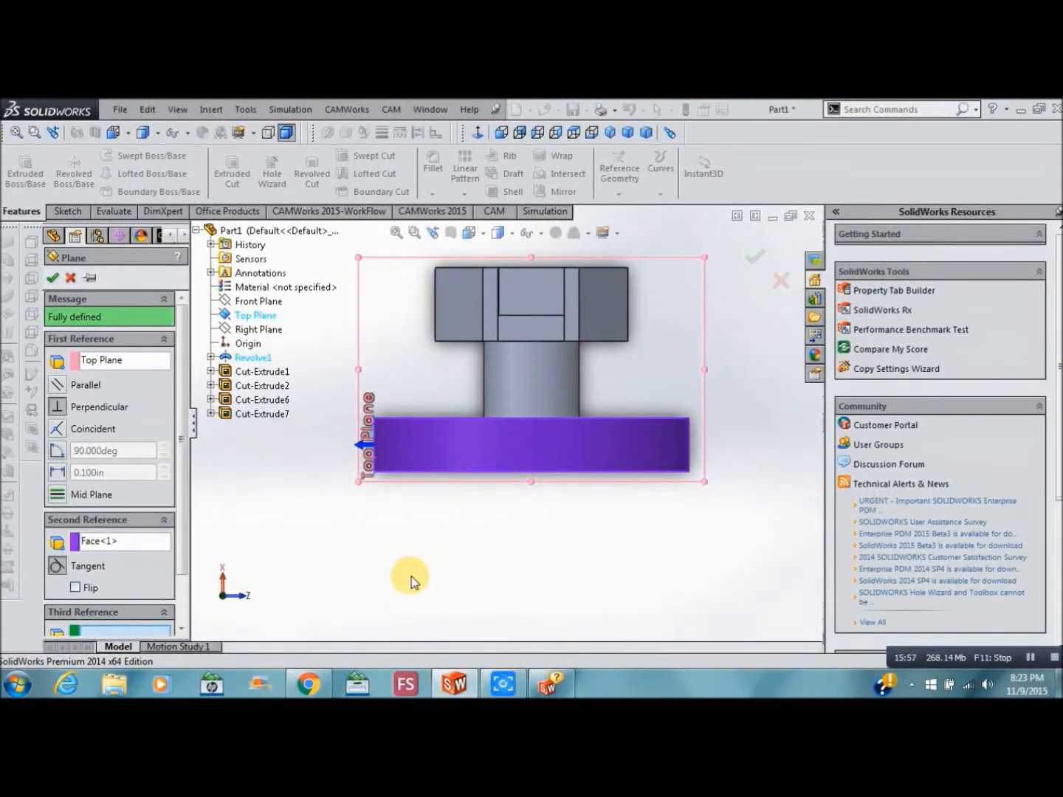
Change the reference plane's first reference to the Front Plane, keeping it perpendicular and tangent to the flange rim, and create the plane.
key("Right")
key("Right")
key("Right")
key("Right")
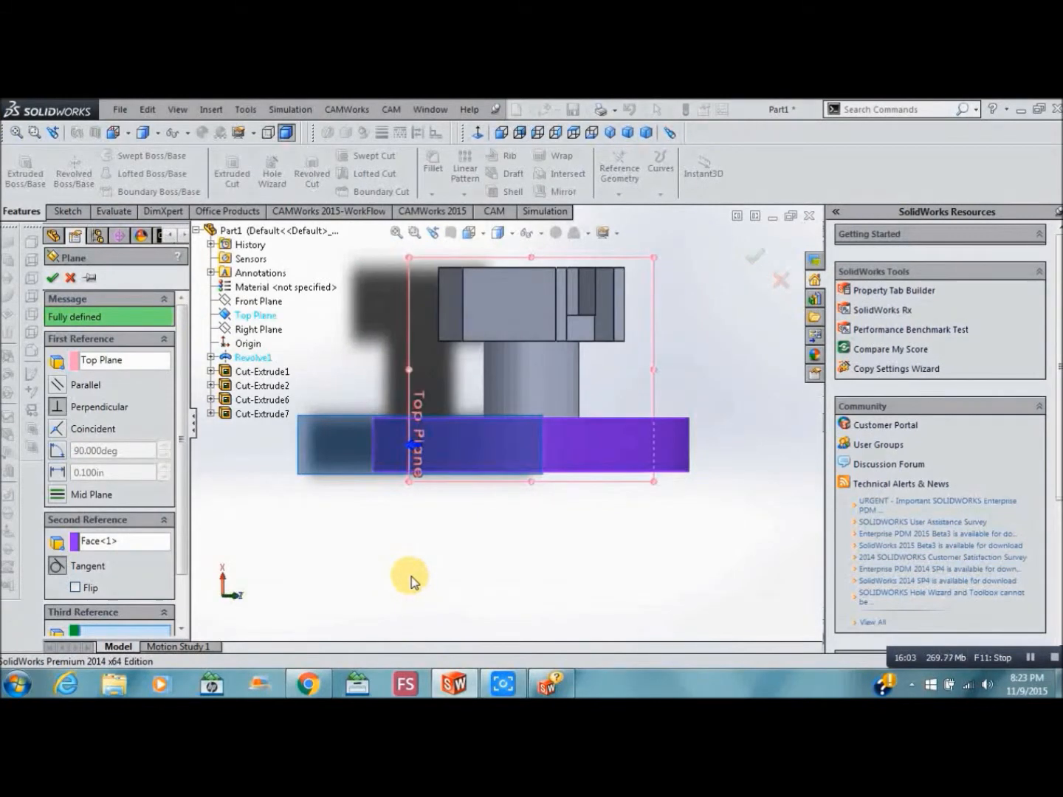
key("Right")
key("Right")
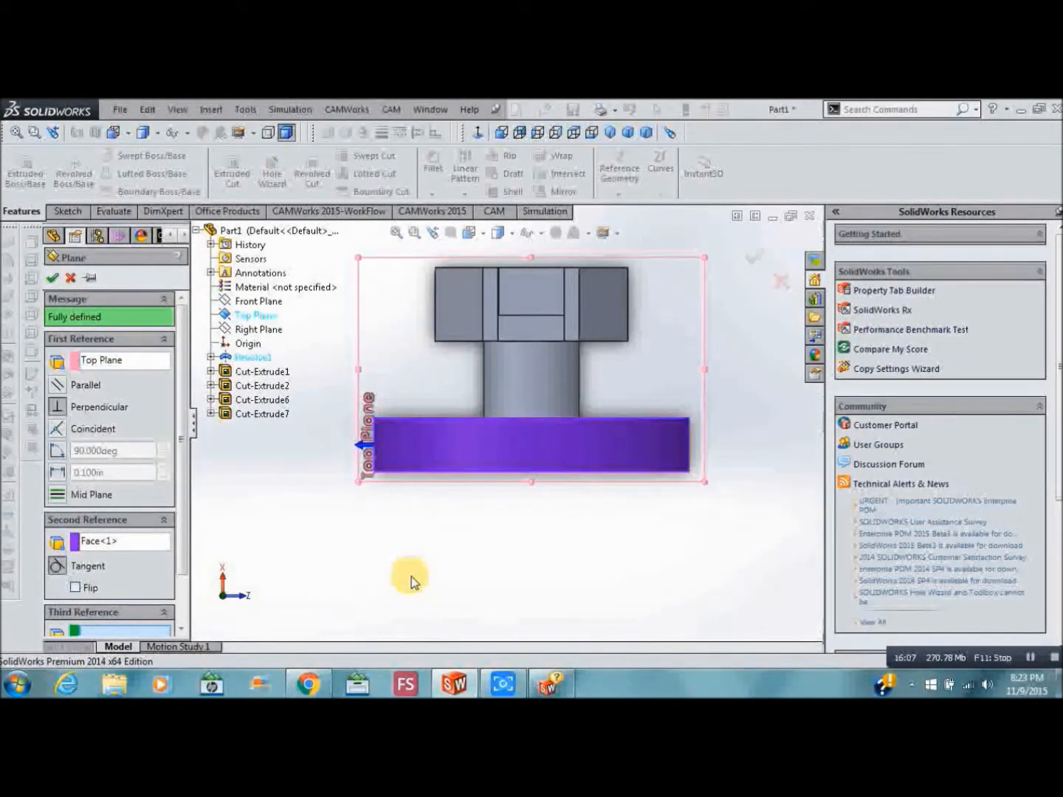
left_click(120, 361)
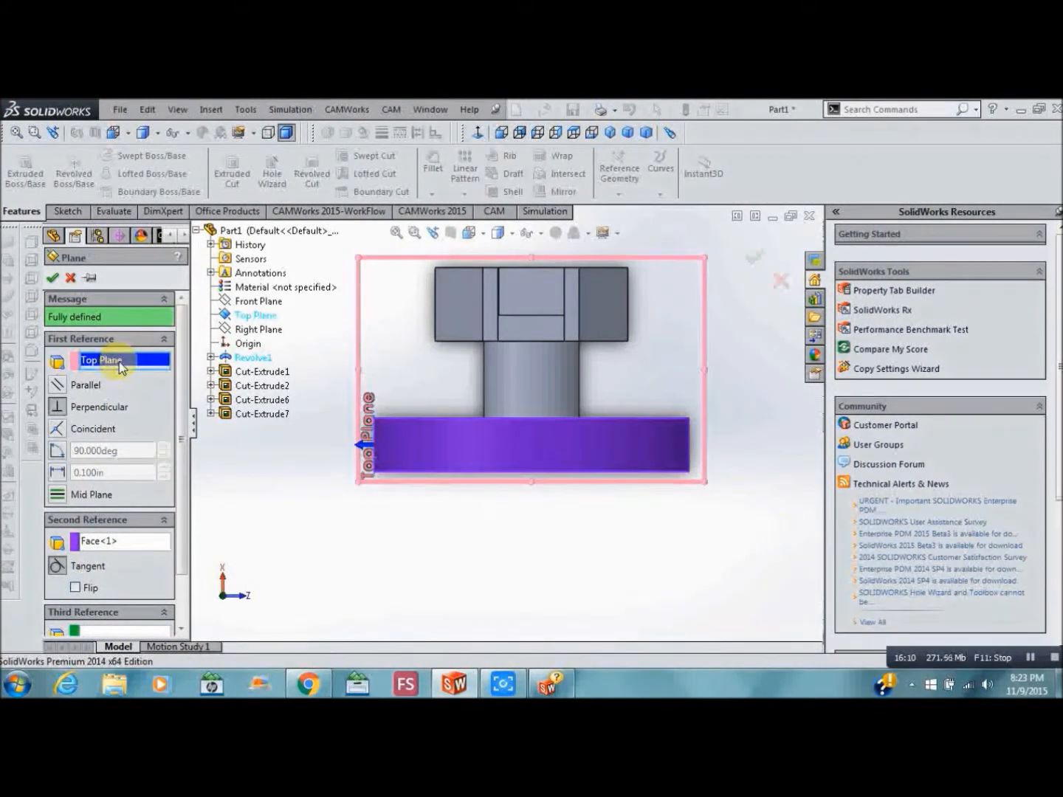
left_click(251, 303)
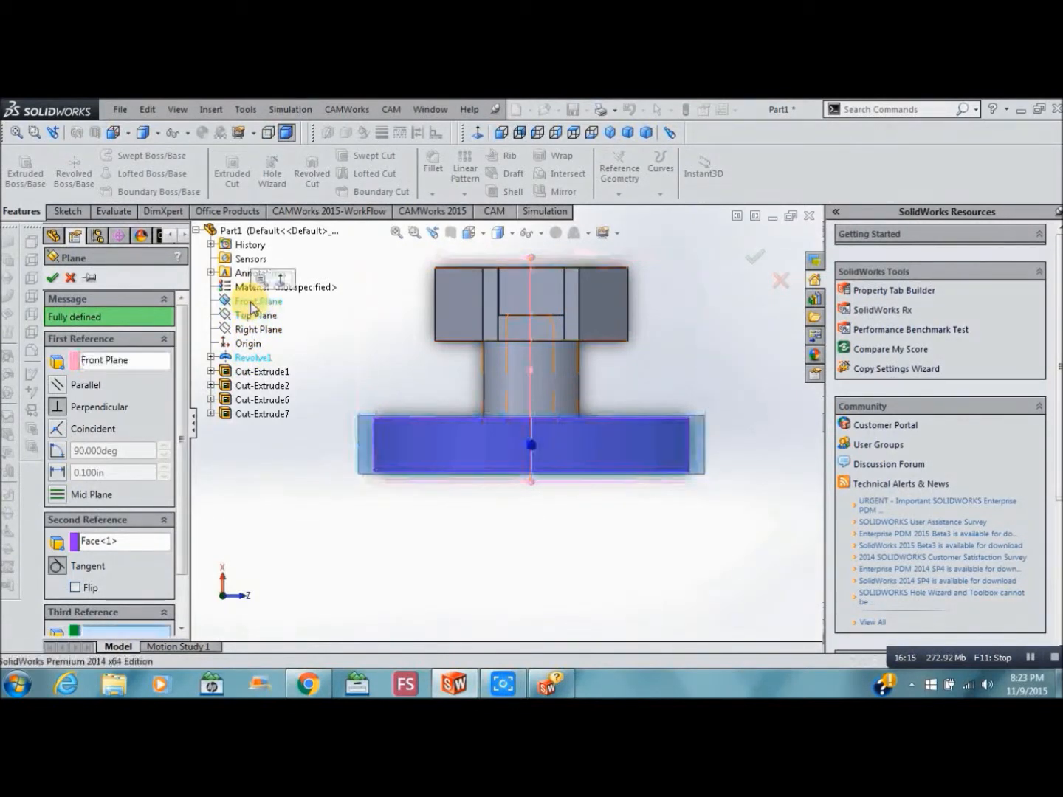
left_click(53, 279)
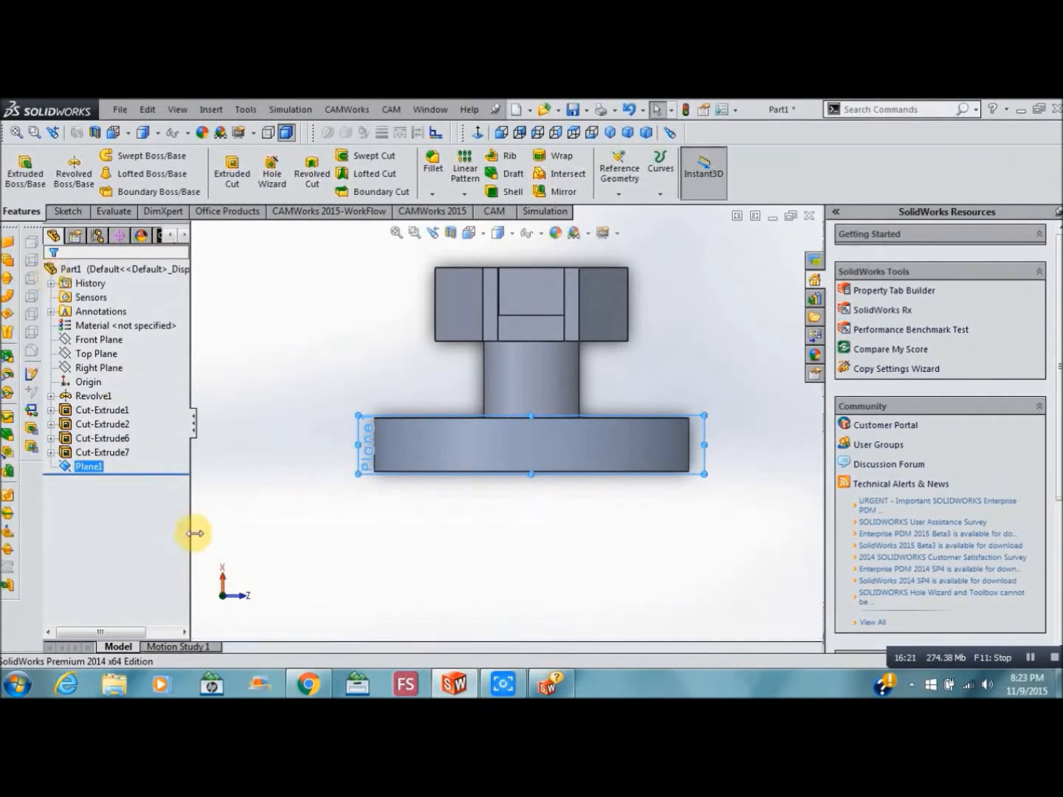
In a new sketch on the tangent plane, draw a centerline along the part's axis from the neck to beyond the flange, with the part upright.
left_click(68, 212)
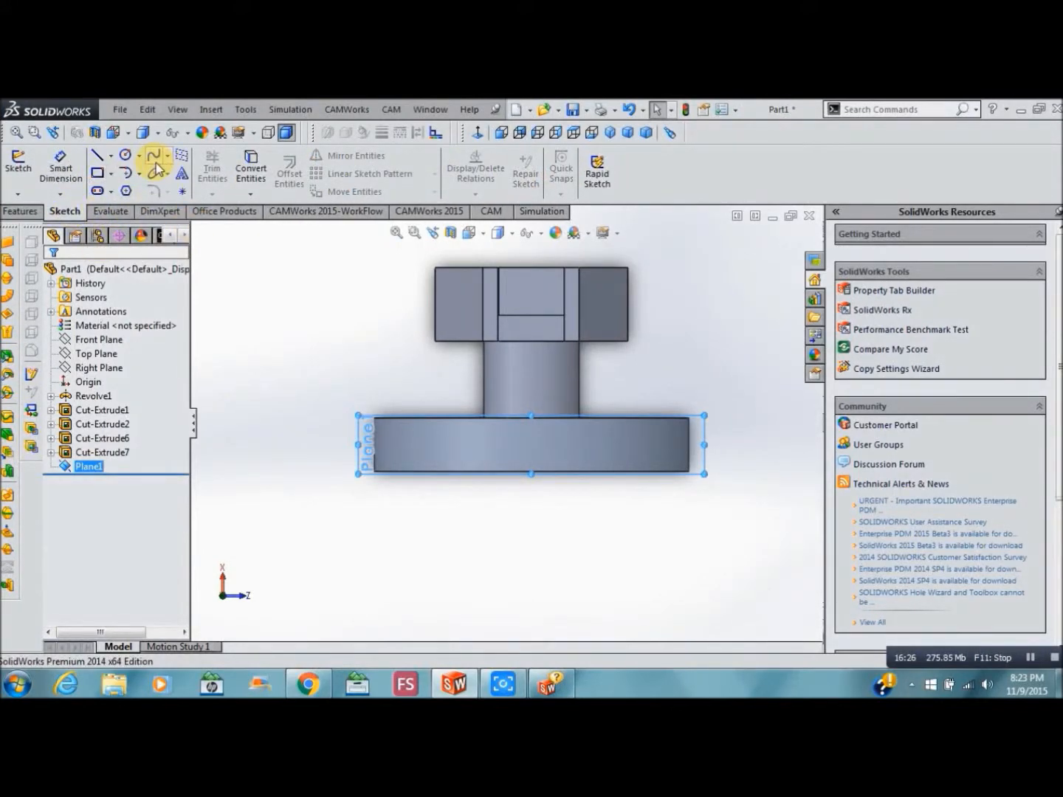
left_click(109, 158)
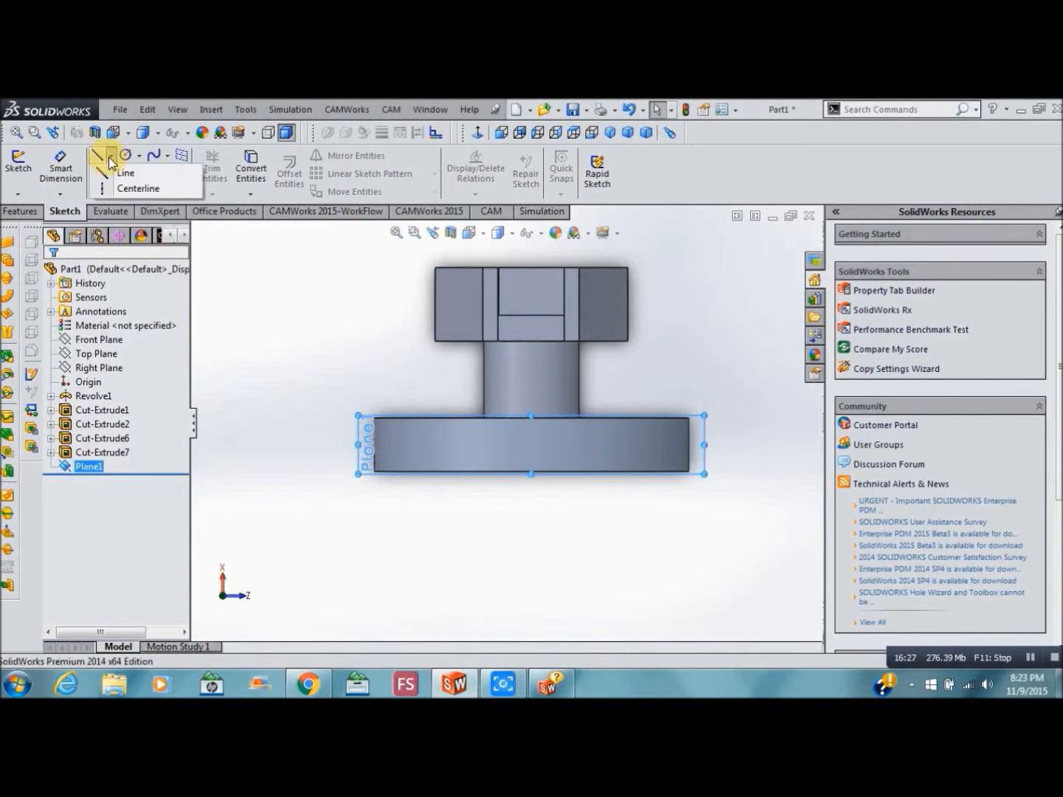
left_click(105, 189)
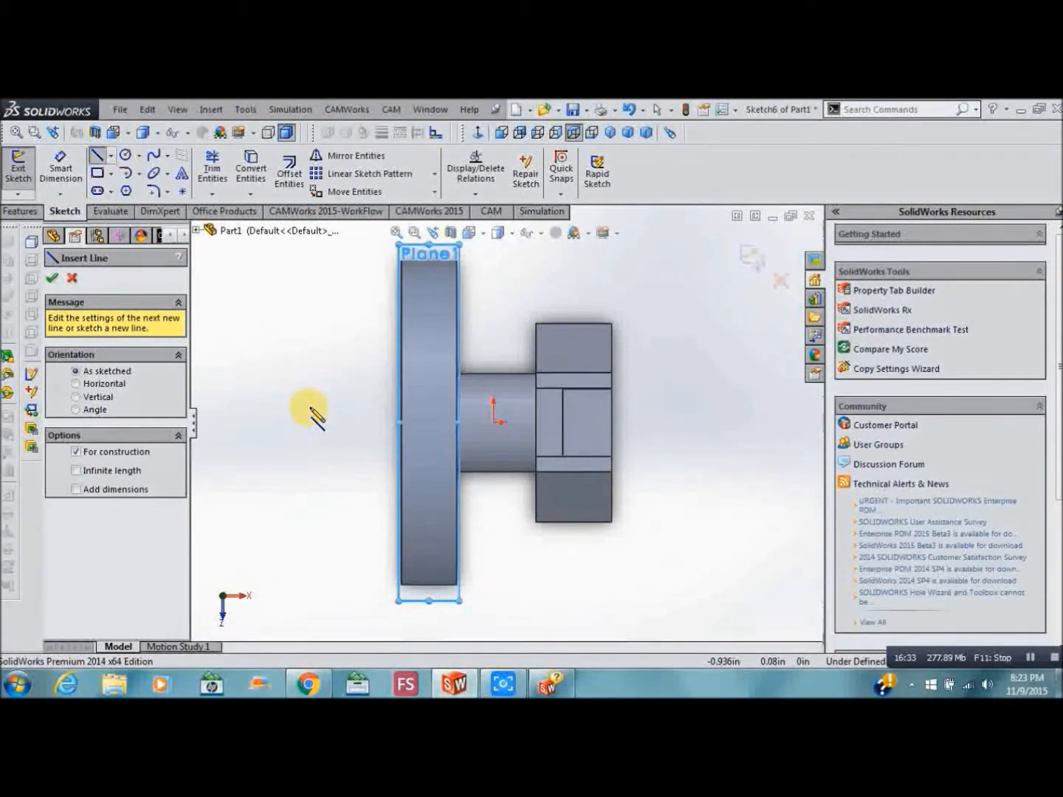
key("Left")
key("Left")
key("Left")
key("Left")
key("Left")
key("Left")
key("Left")
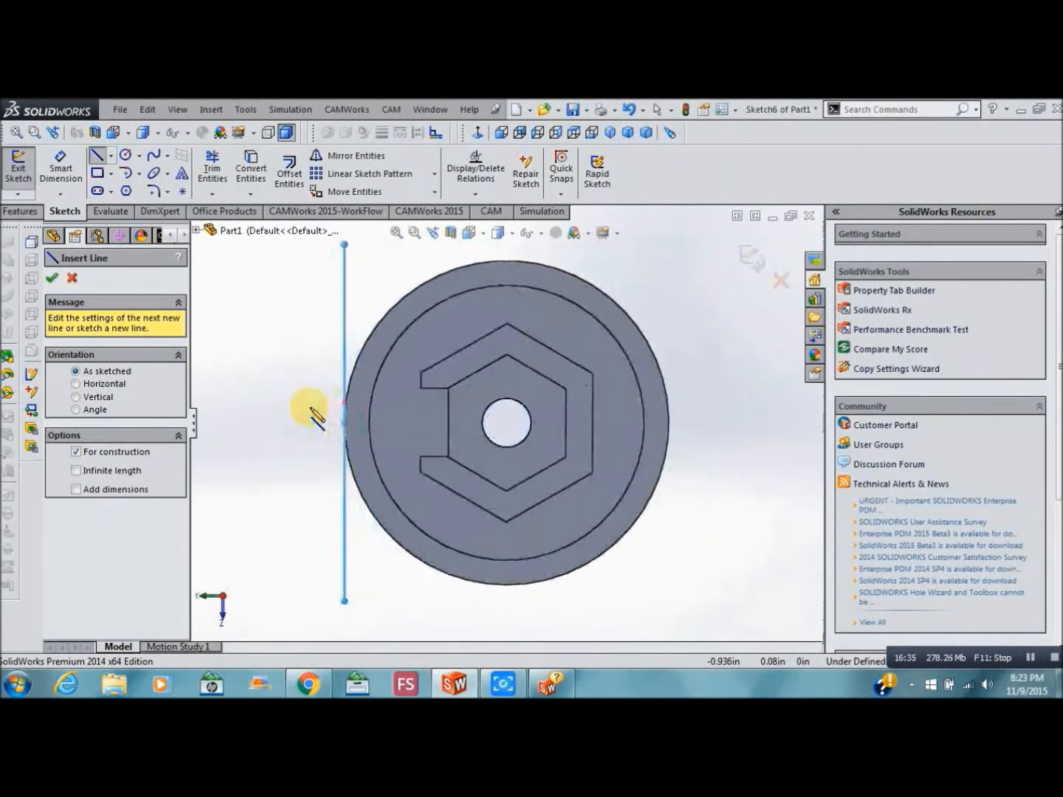
key("Up")
key("Up")
key("Up")
key("Up")
key("Up")
key("Up")
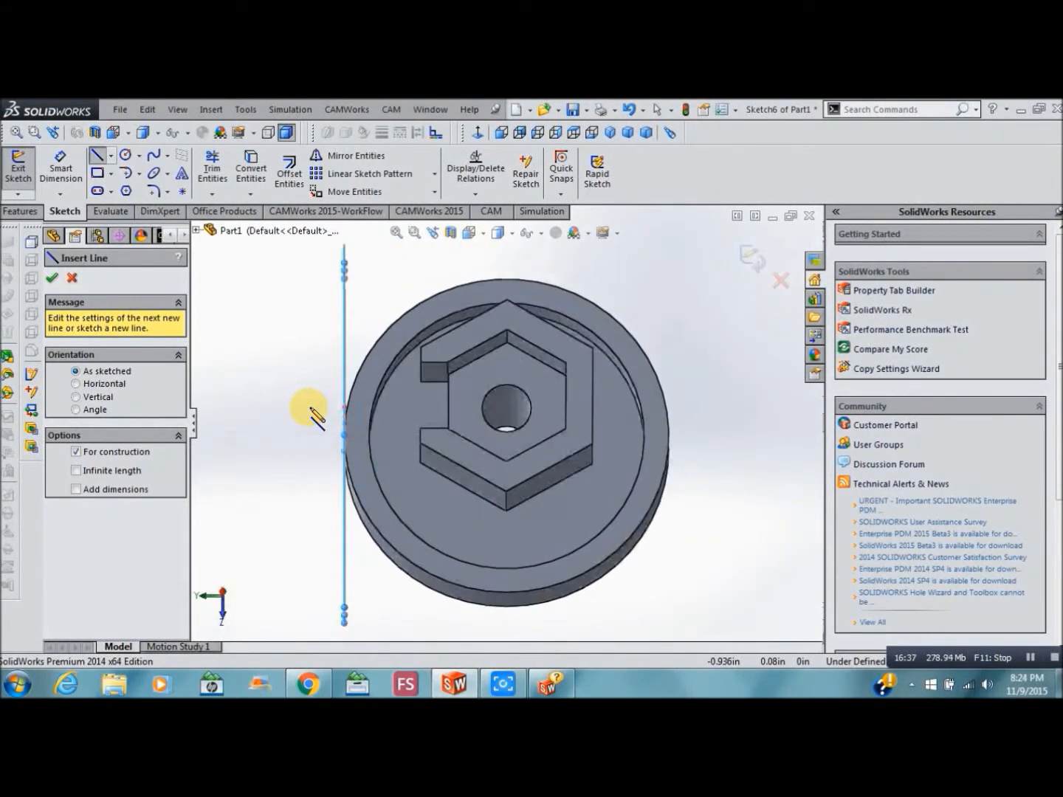
key("Up")
key("Right")
key("Right")
key("Right")
key("Right")
key("Right")
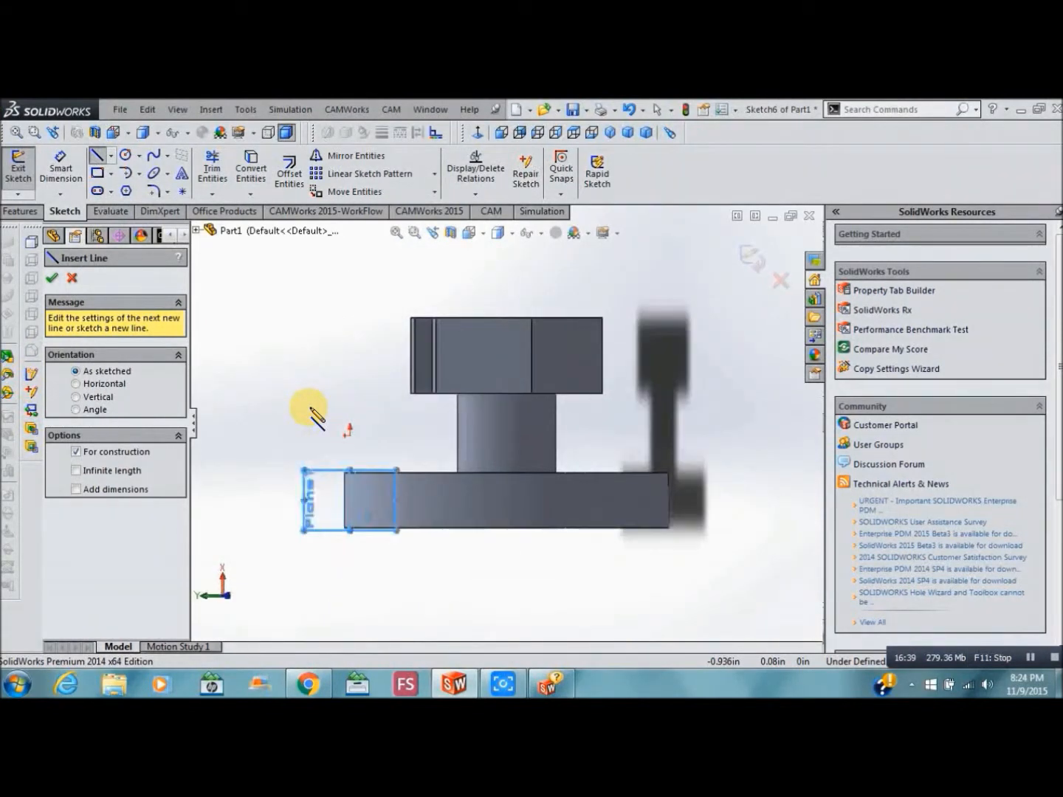
key("Right")
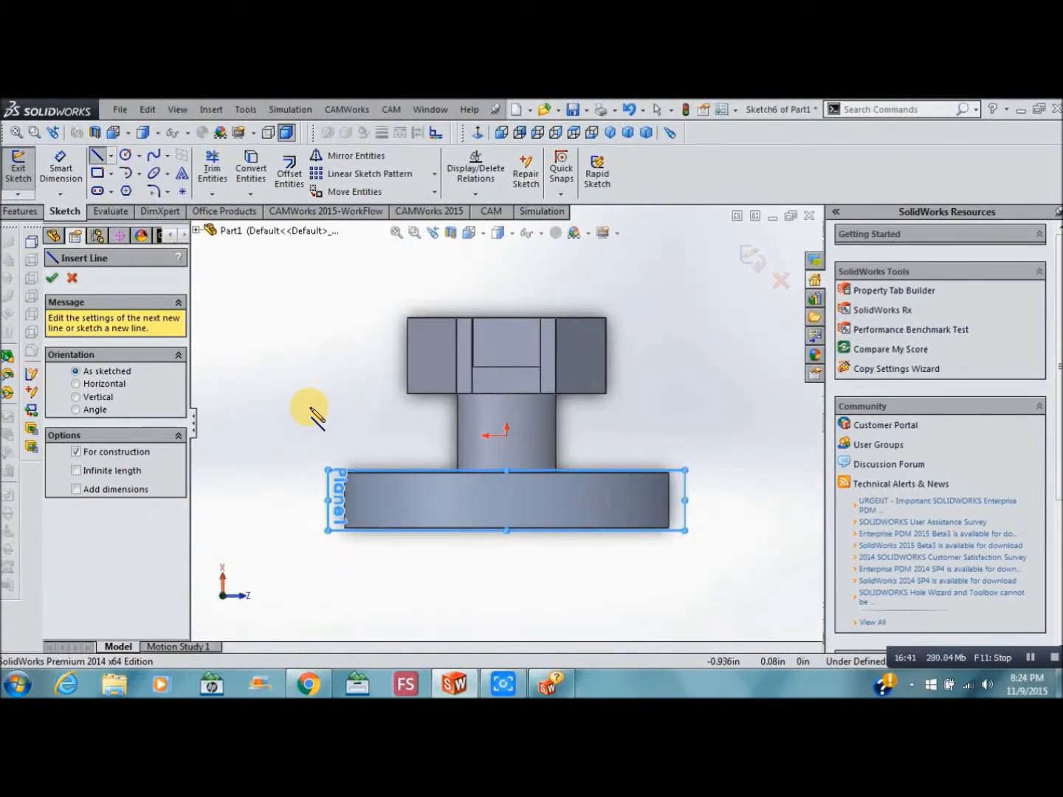
left_click(506, 462)
left_click(507, 567)
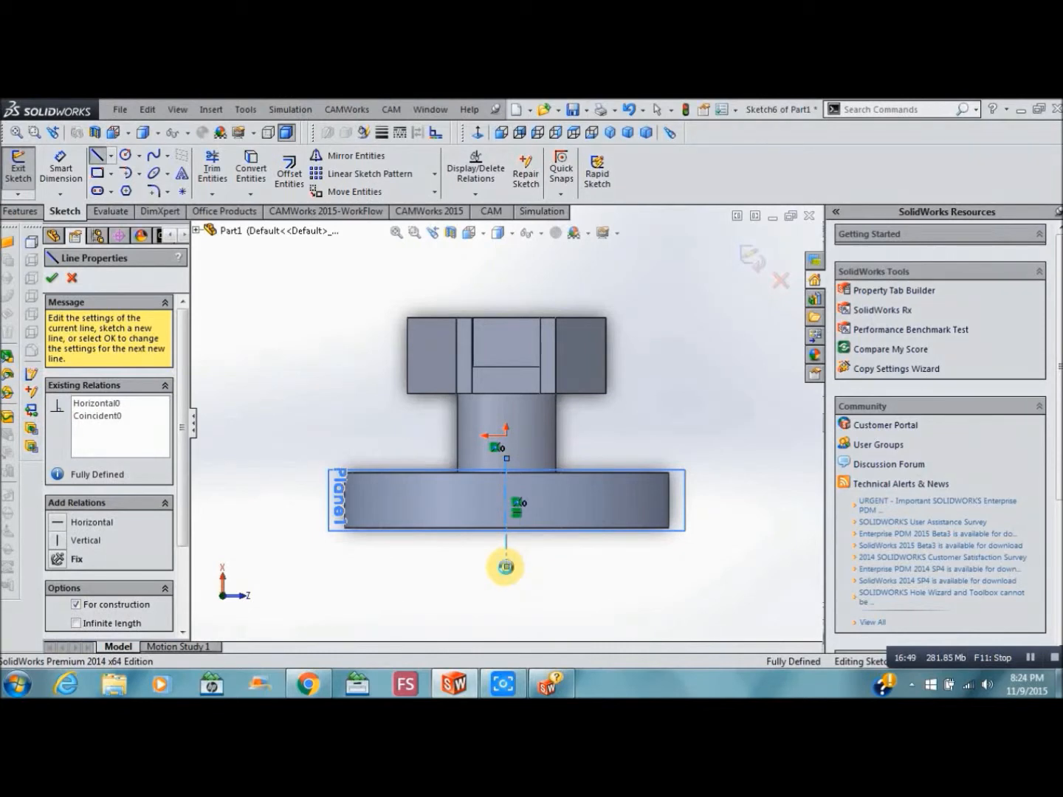
key("Escape")
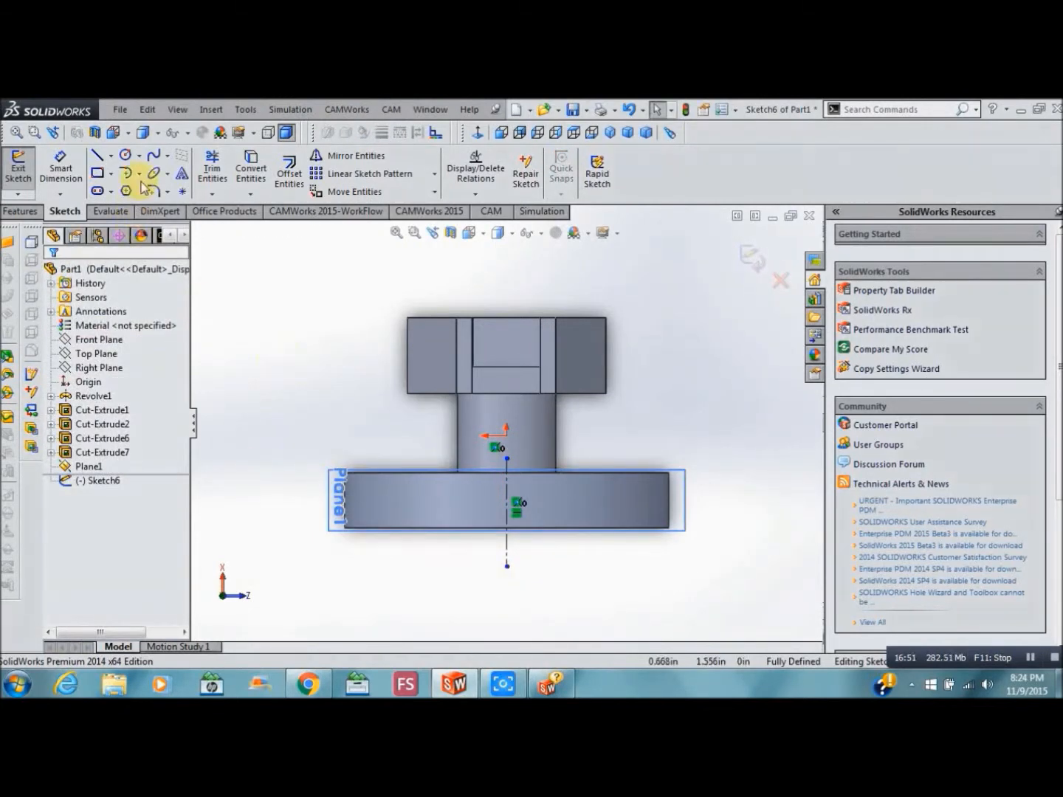
Sketch a style spline from the flange's neck-side edge, beside the centerline, to a point on the centerline within the flange.
left_click(168, 155)
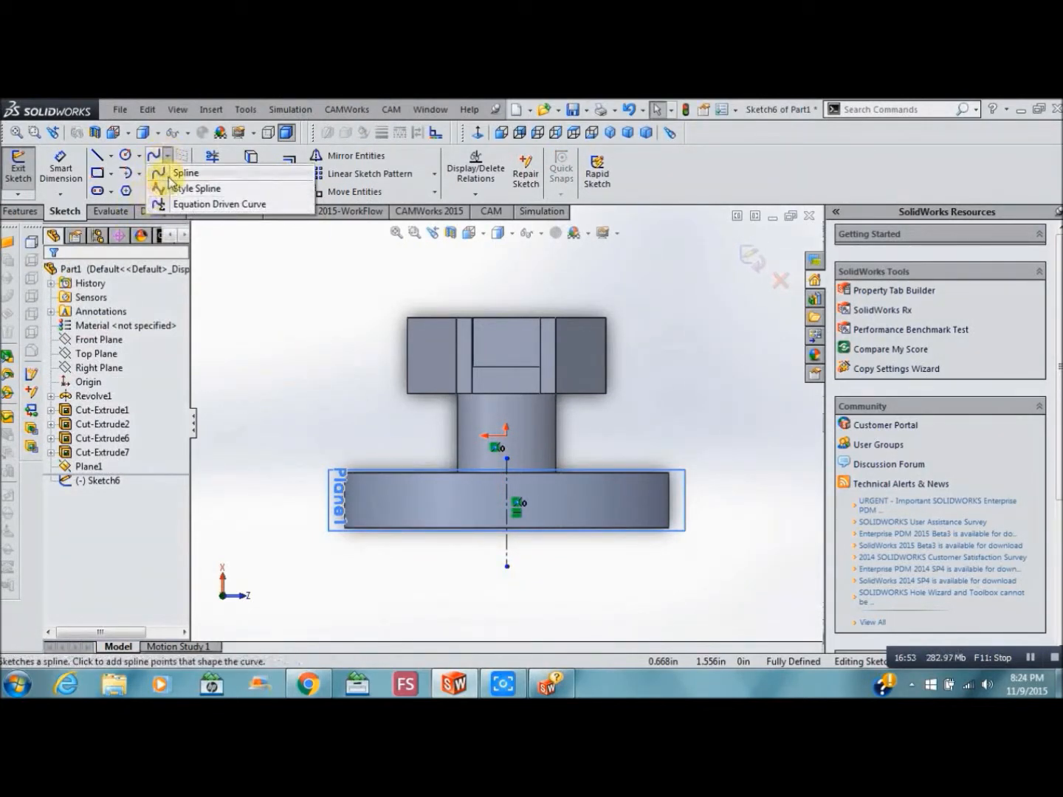
left_click(190, 190)
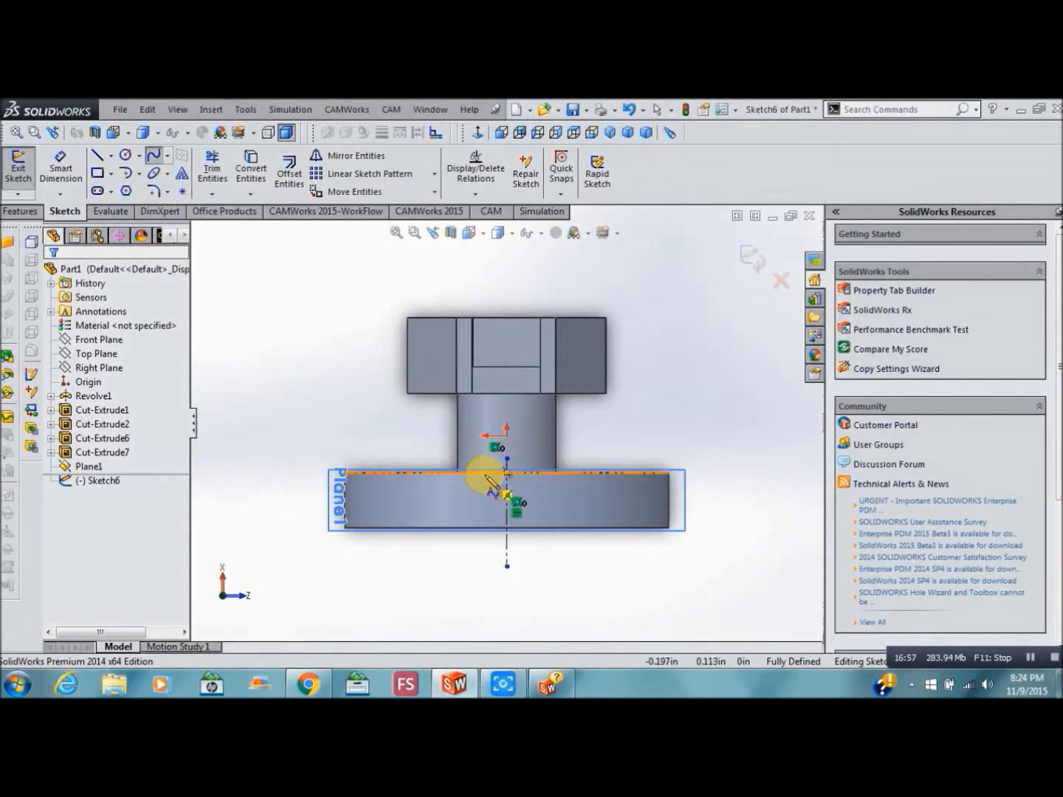
left_click(505, 473)
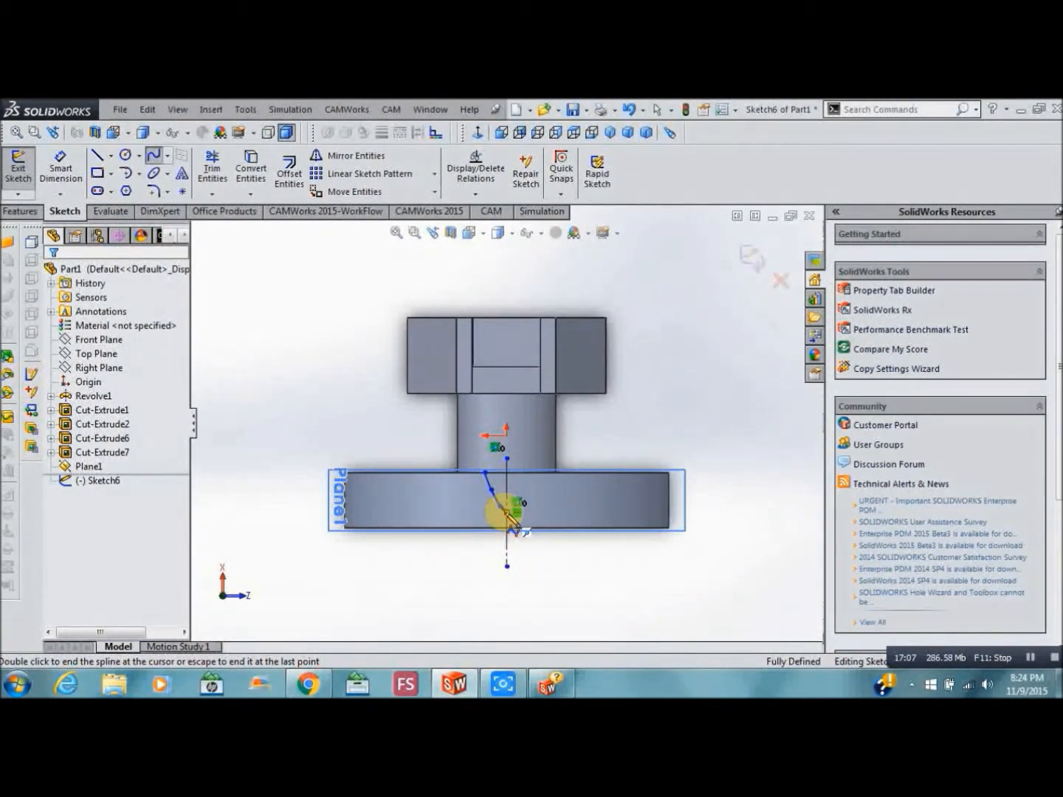
double_click(509, 511)
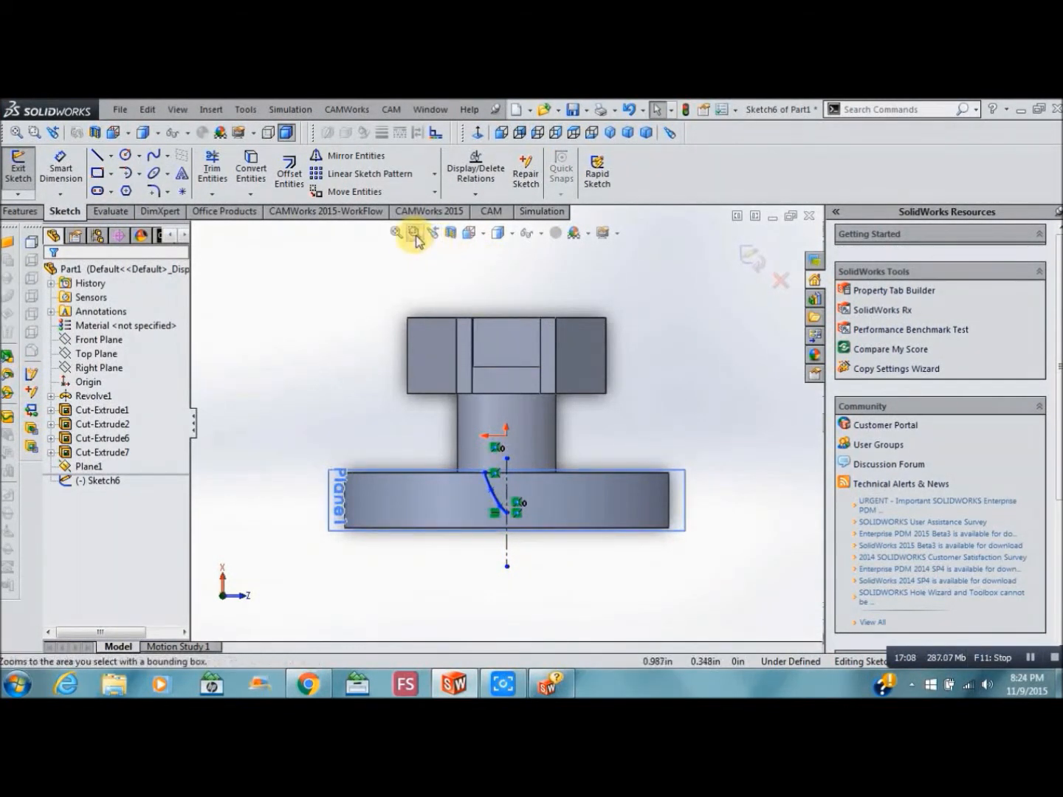
Reshape the style spline into an S-curve by moving its inner control vertices, with the lower one at about X -0.33, Y 0.097 in.
left_click(416, 233)
left_click_drag(463, 445, 546, 544)
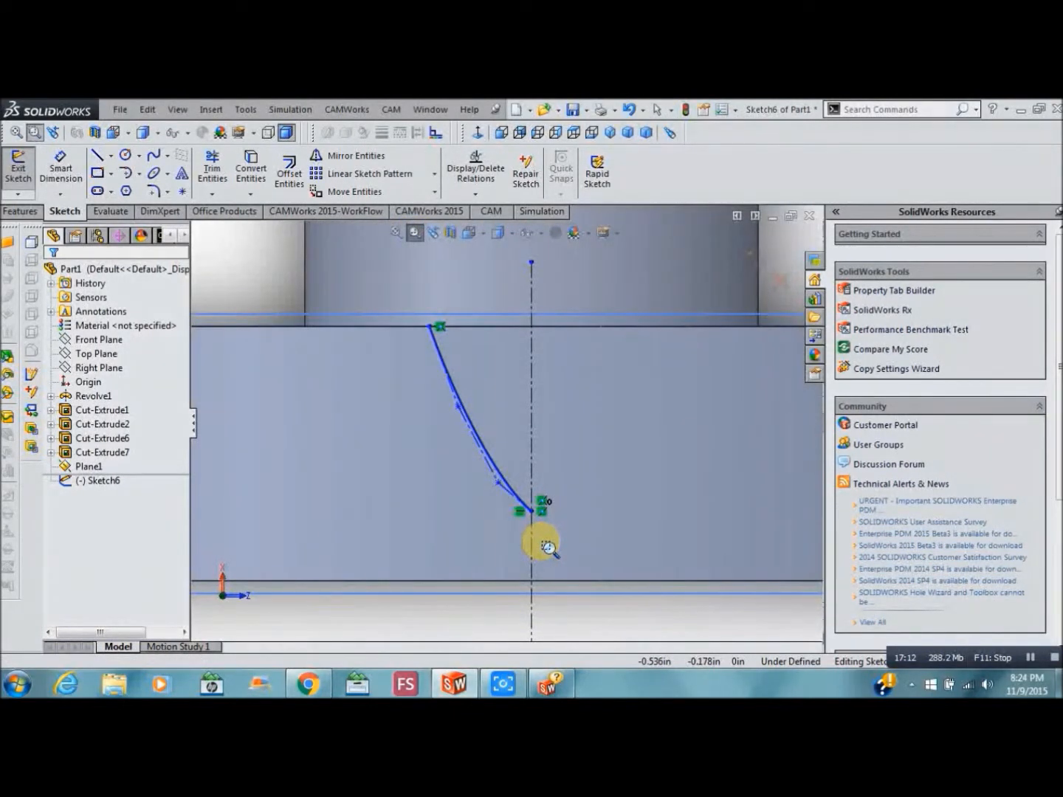
key("Escape")
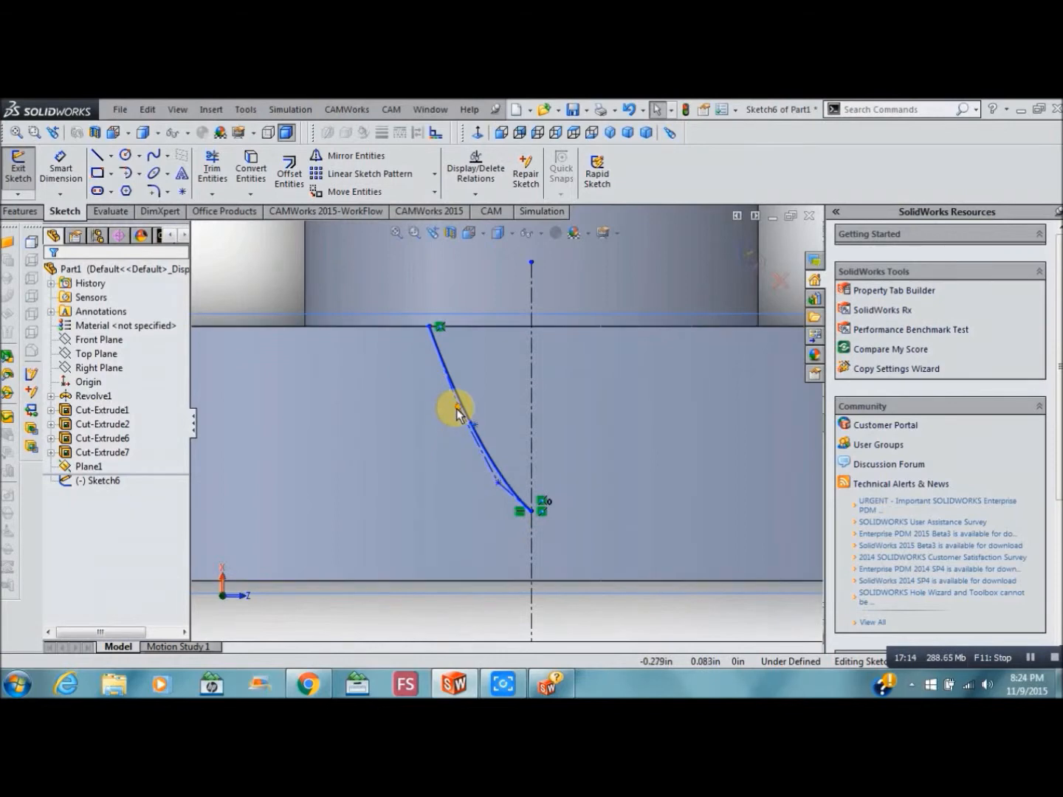
left_click_drag(456, 415, 434, 431)
left_click_drag(496, 491, 486, 504)
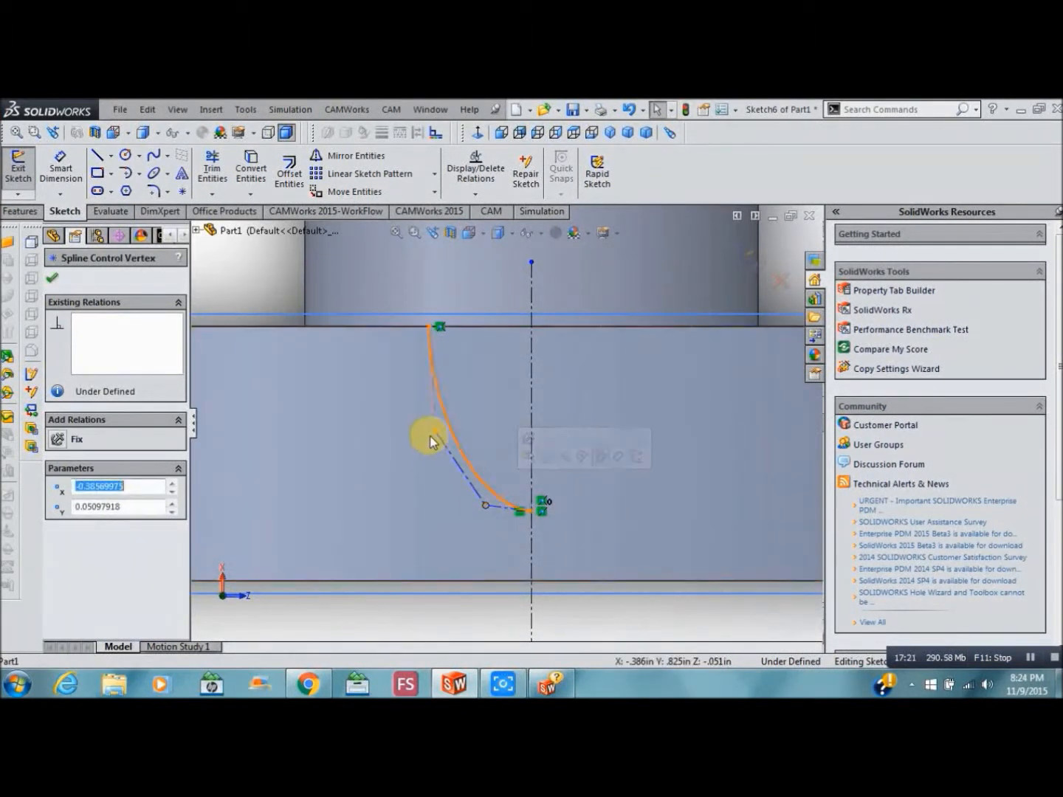
mouse_move(437, 435)
left_mouse_down()
mouse_move(452, 422)
mouse_move(426, 433)
left_mouse_up()
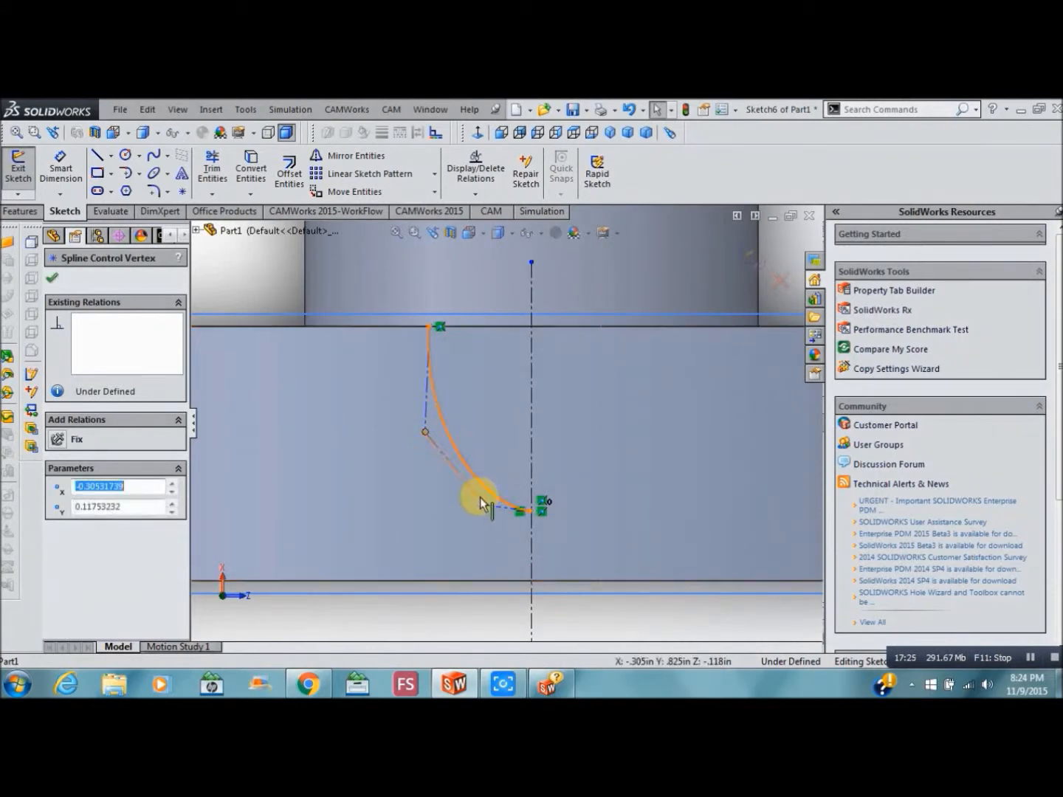
left_click_drag(487, 491, 509, 524)
left_click_drag(425, 435, 503, 399)
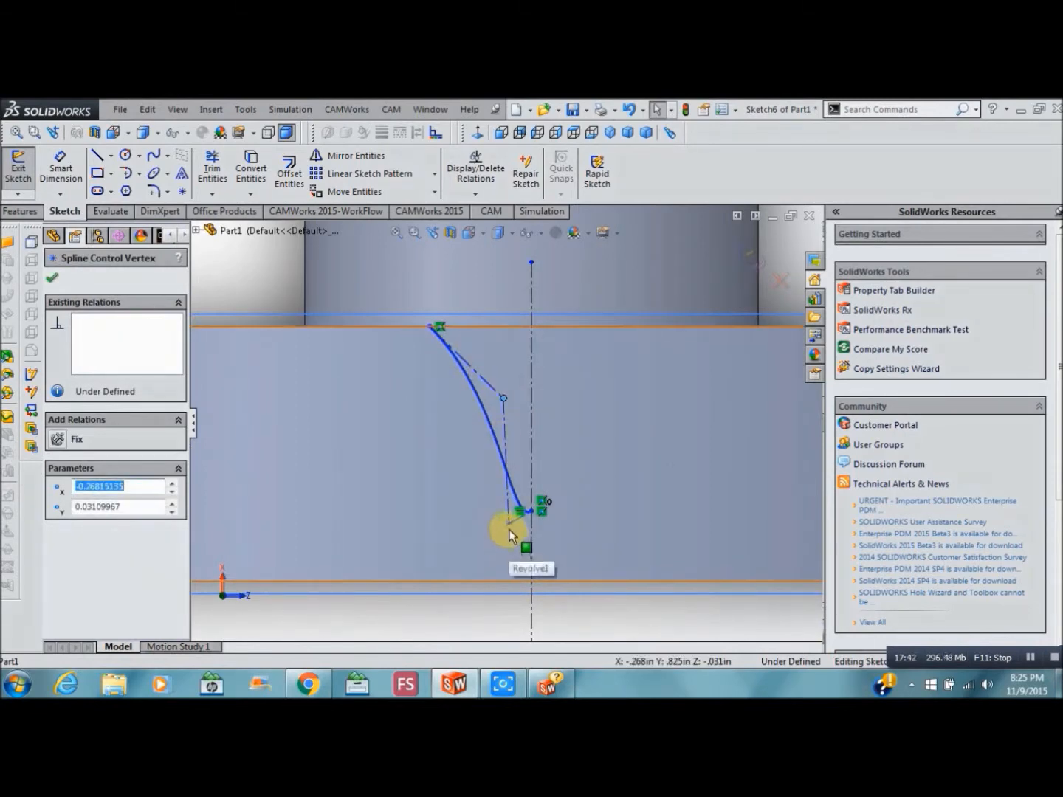
left_click_drag(506, 522, 444, 453)
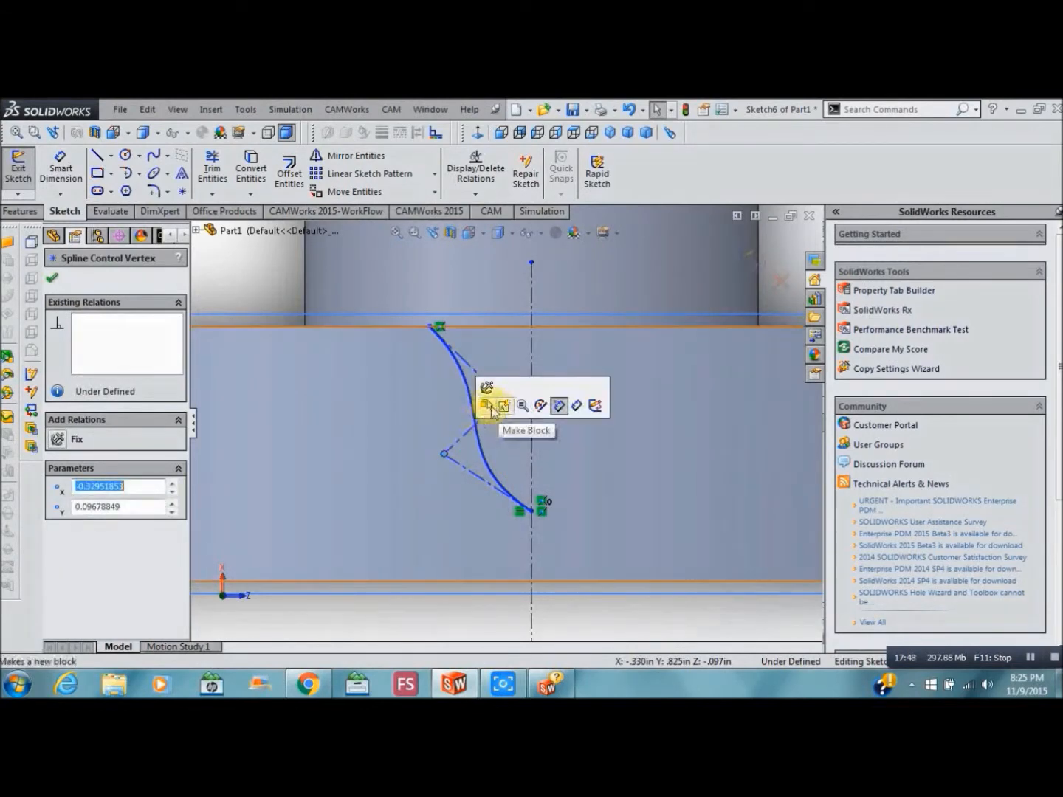
Move the spline's upper control vertex to about X -0.253, Y 0.065 in and its centerline endpoint to about X -0.378 in.
left_click(410, 423)
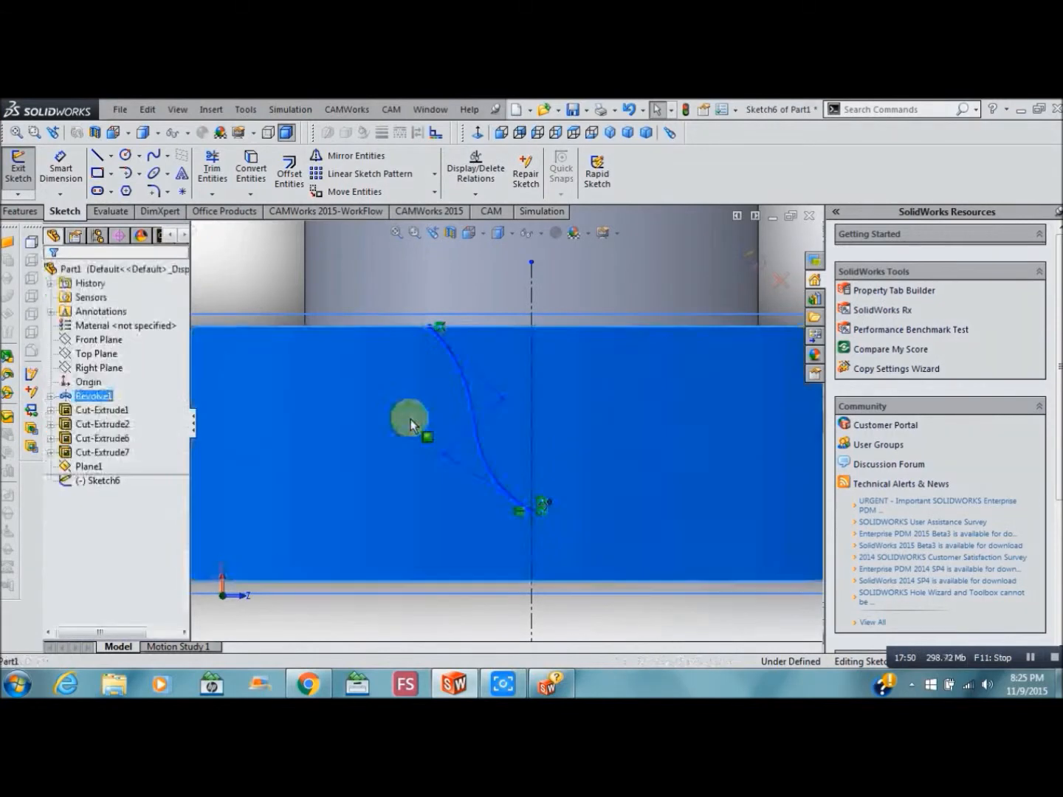
left_click(502, 400)
mouse_move(462, 405)
left_mouse_down()
mouse_move(474, 405)
mouse_move(473, 385)
left_mouse_up()
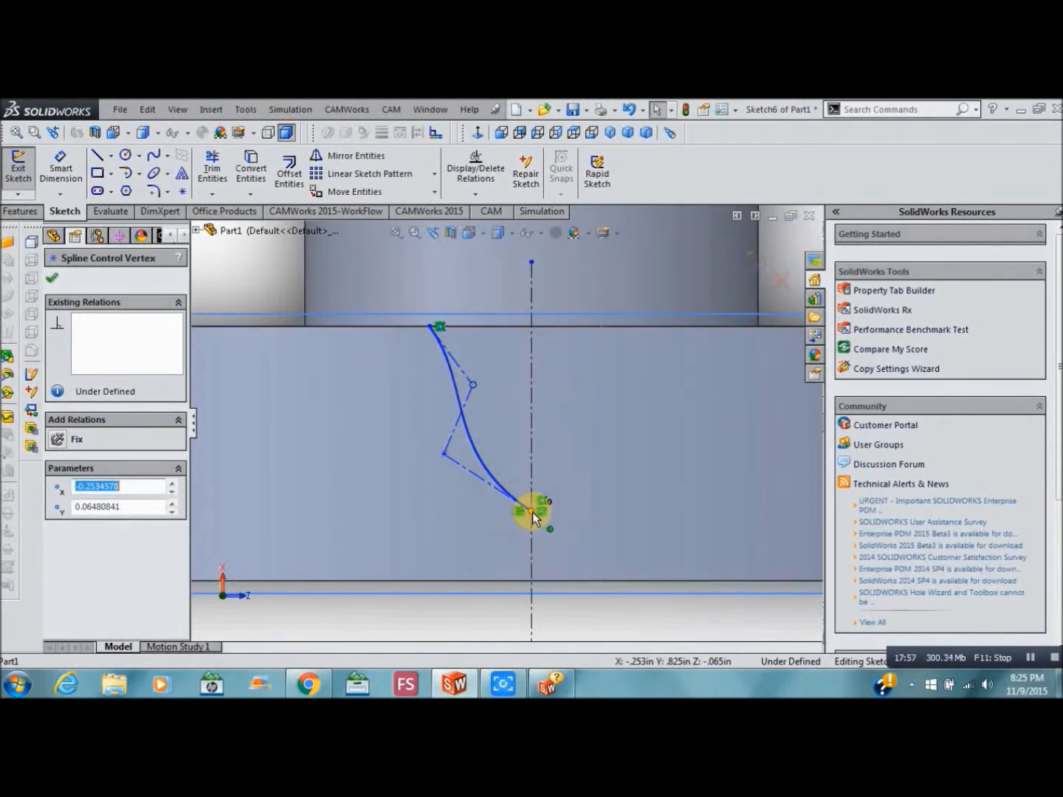
left_click_drag(532, 516, 531, 500)
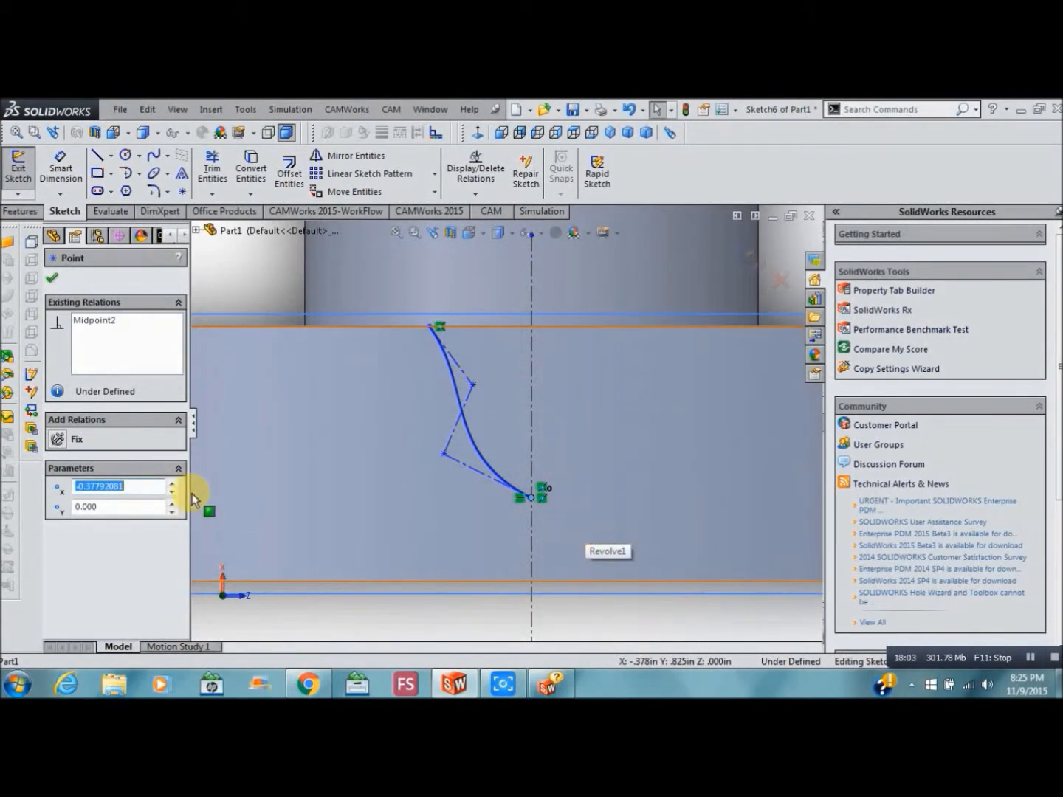
Mirror the style spline about the centerline as a copy, replacing the preselected endpoint with the spline as the entity to mirror.
left_click(349, 160)
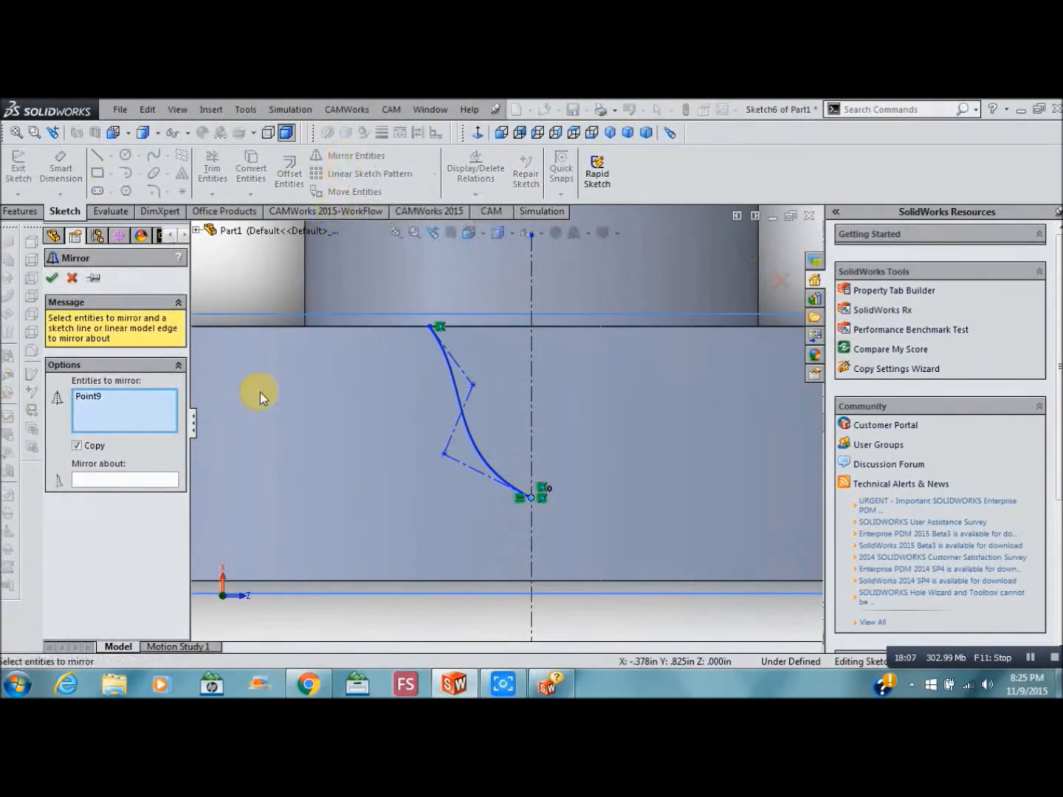
left_click(147, 480)
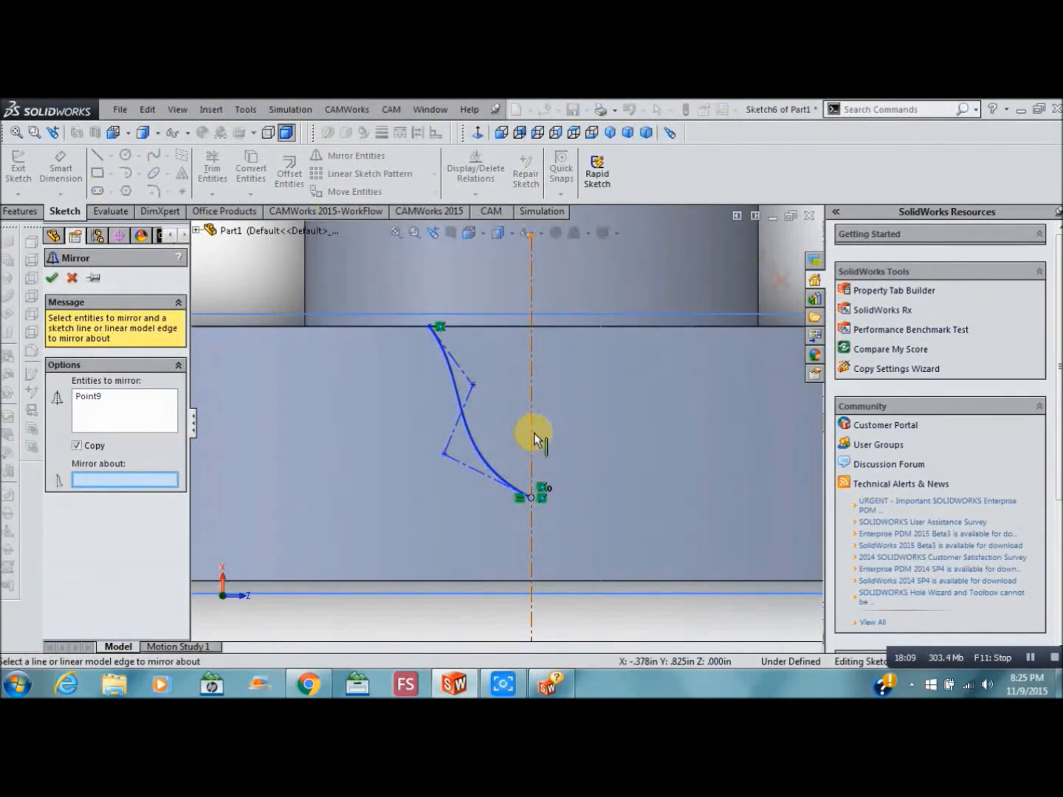
left_click(535, 438)
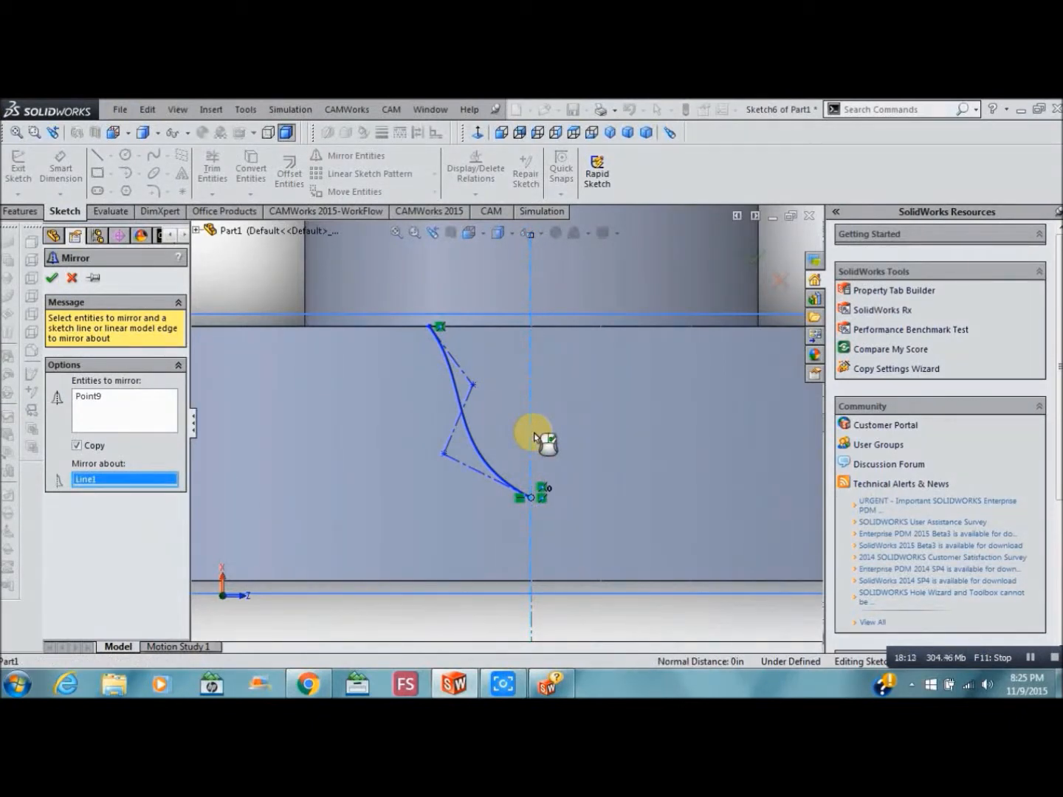
left_click(95, 402)
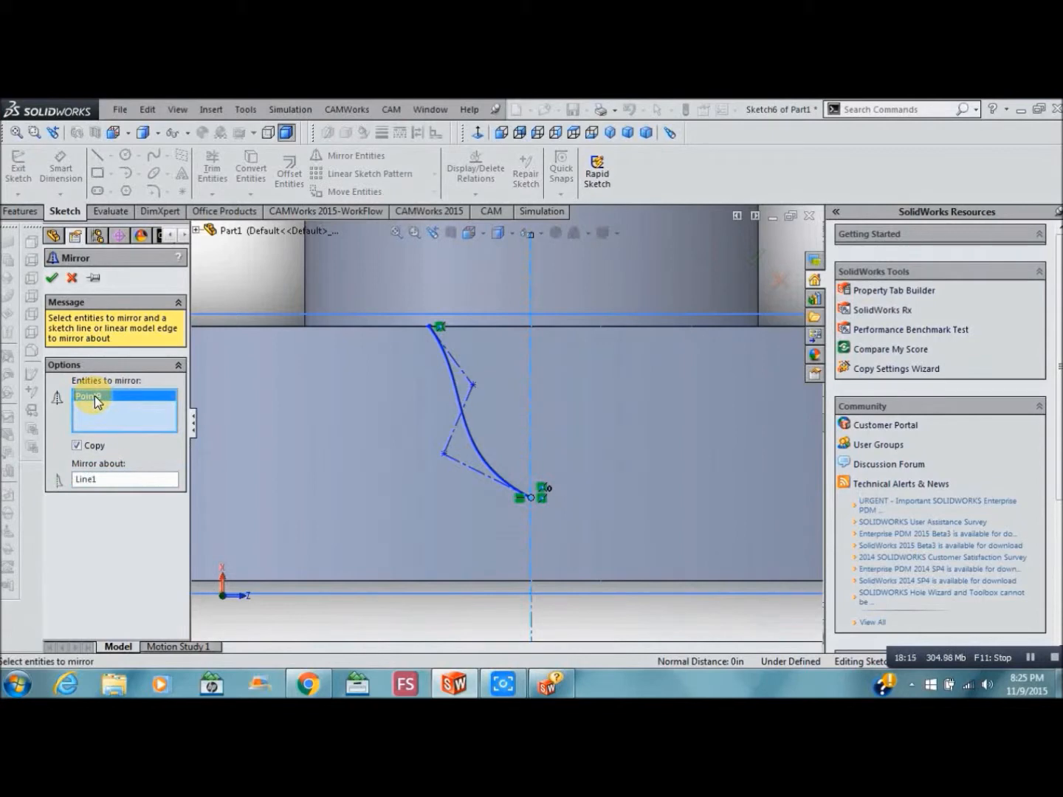
key("Delete")
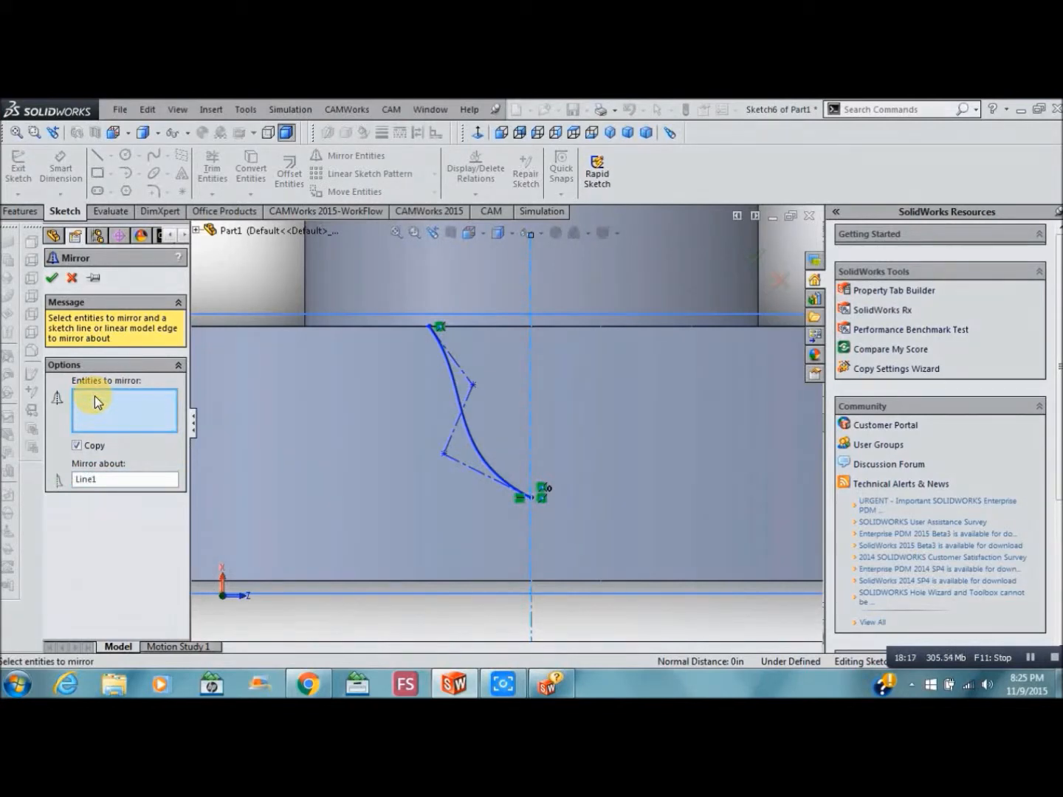
left_click(452, 376)
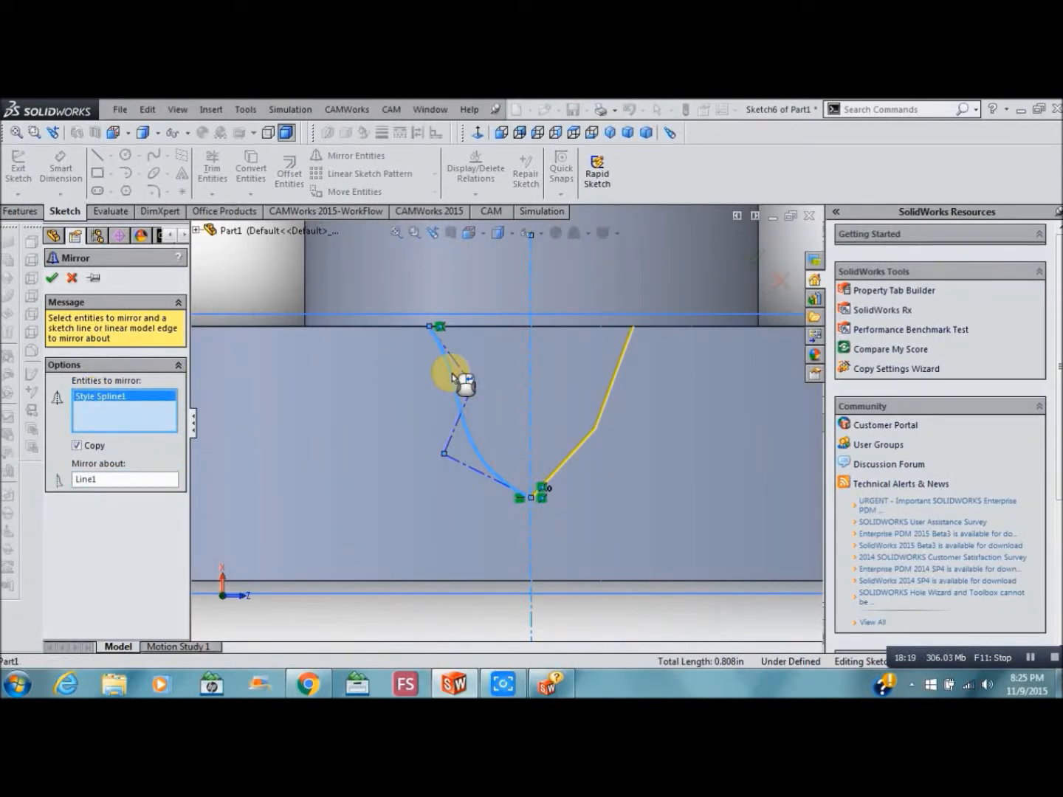
left_click(51, 279)
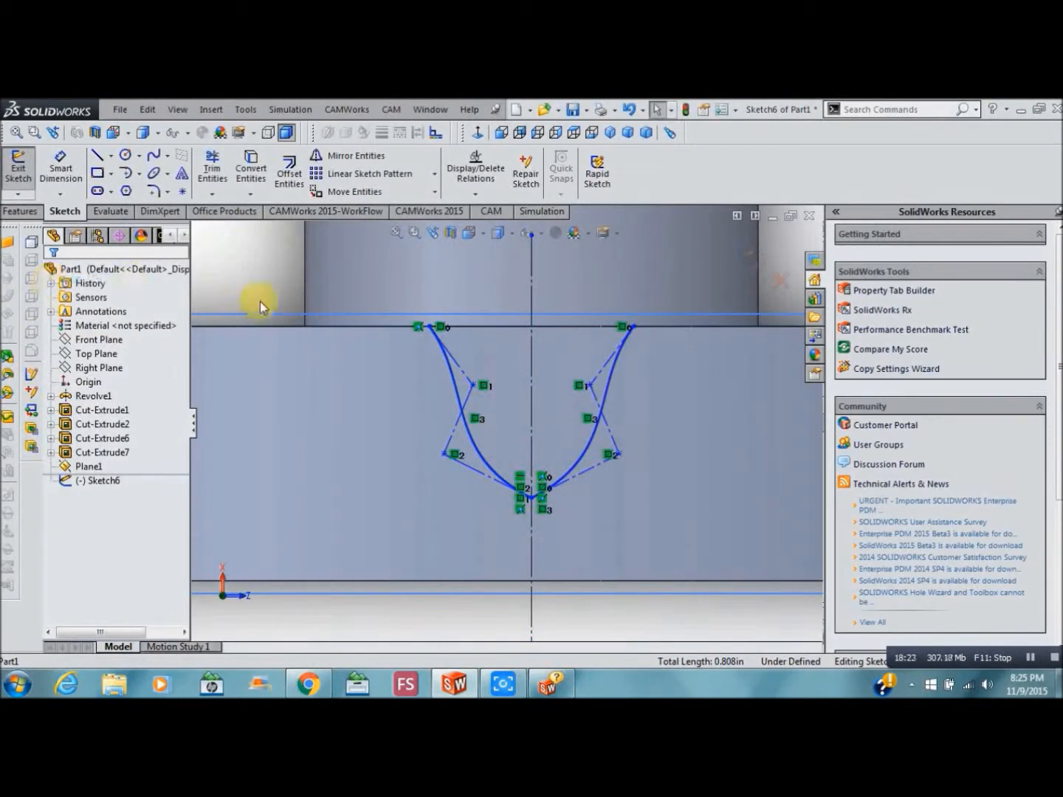
left_click(397, 233)
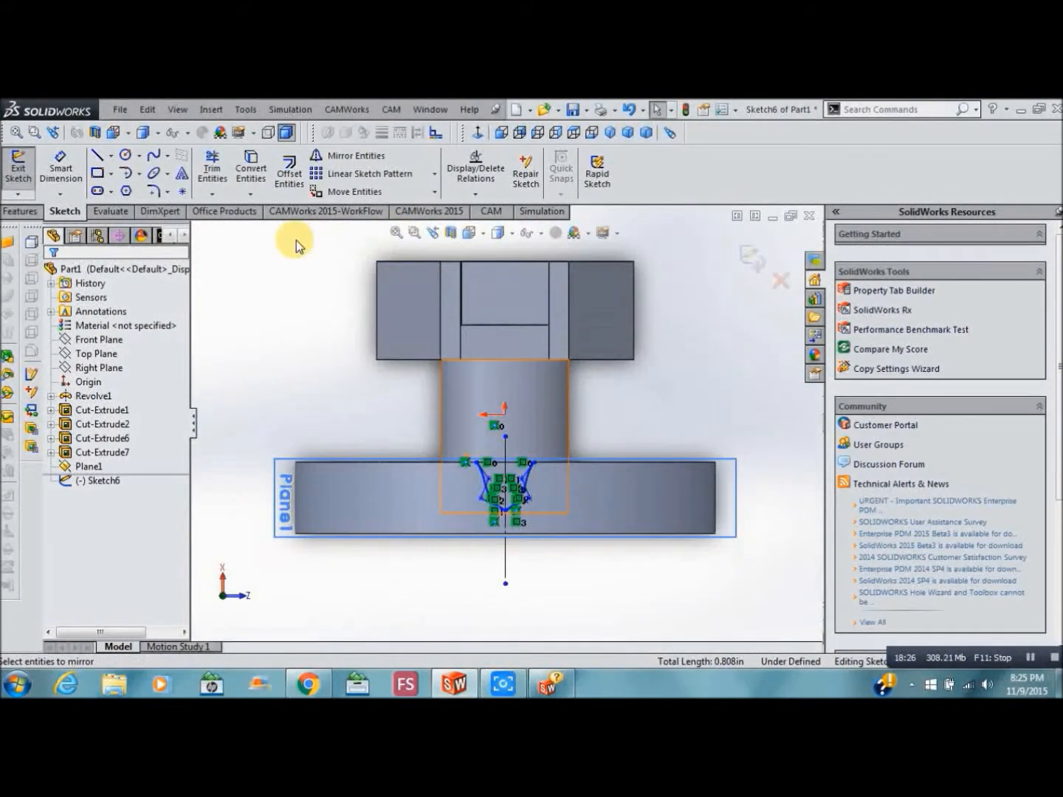
Dimension the distance between the two splines' outer endpoints on the flange edge and set it to 0.1 in.
left_click(61, 161)
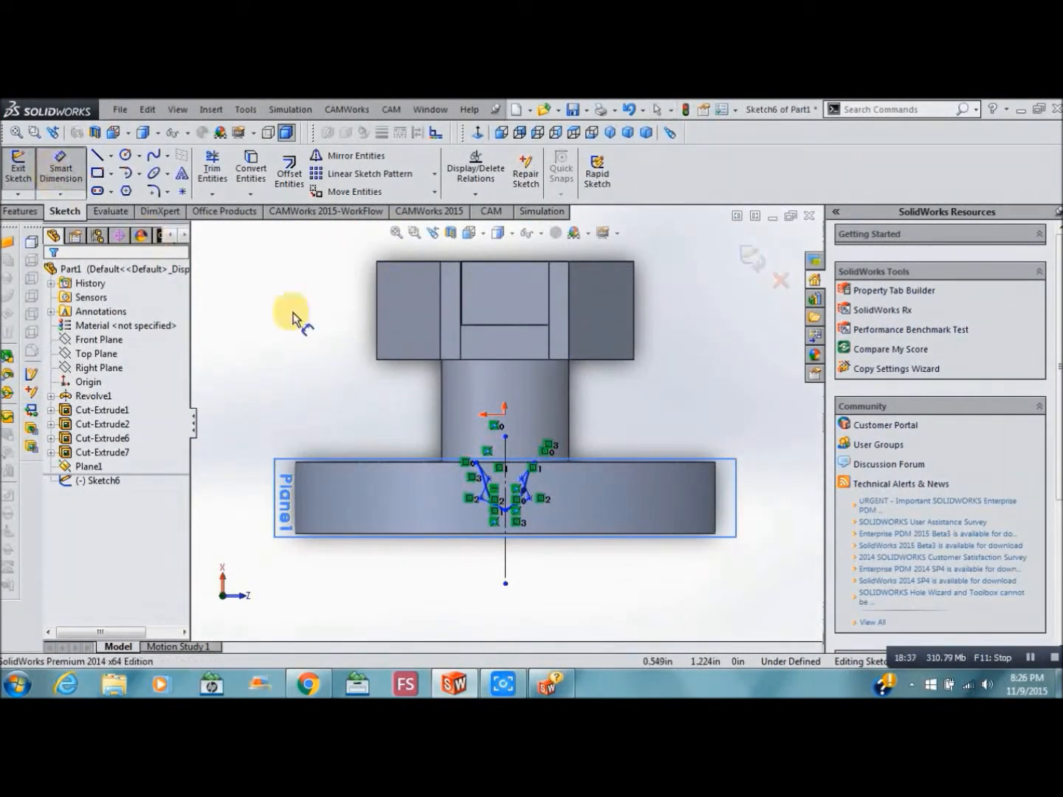
left_click(477, 462)
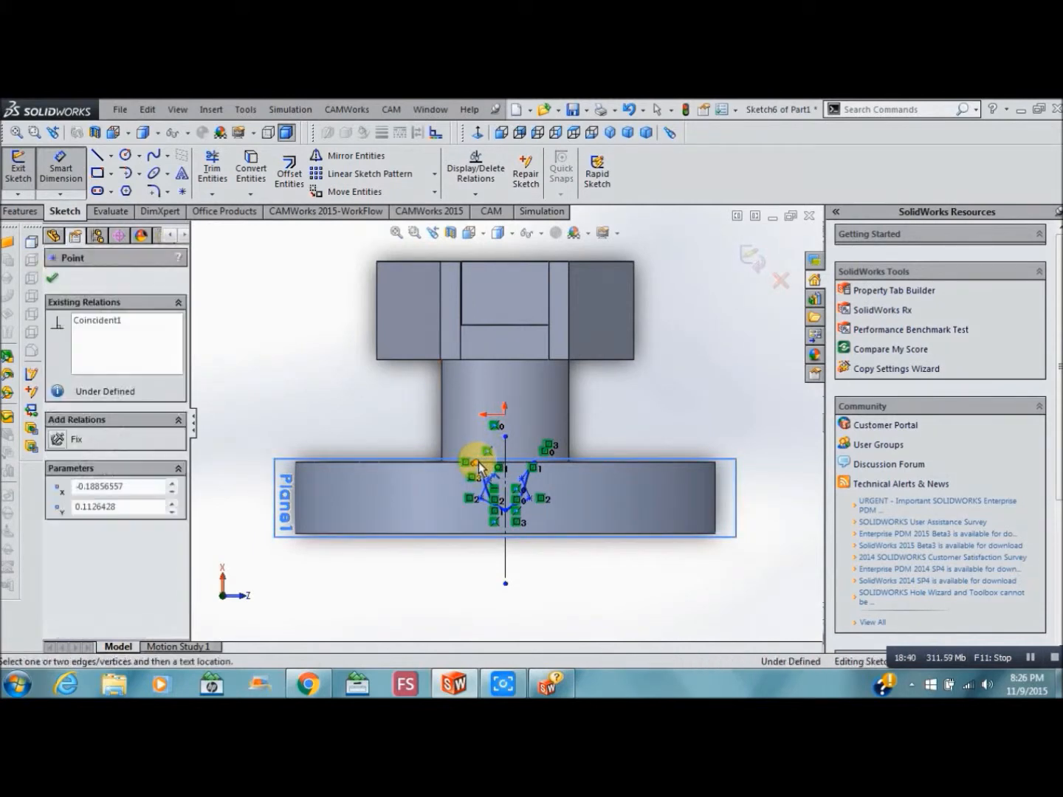
left_click(536, 465)
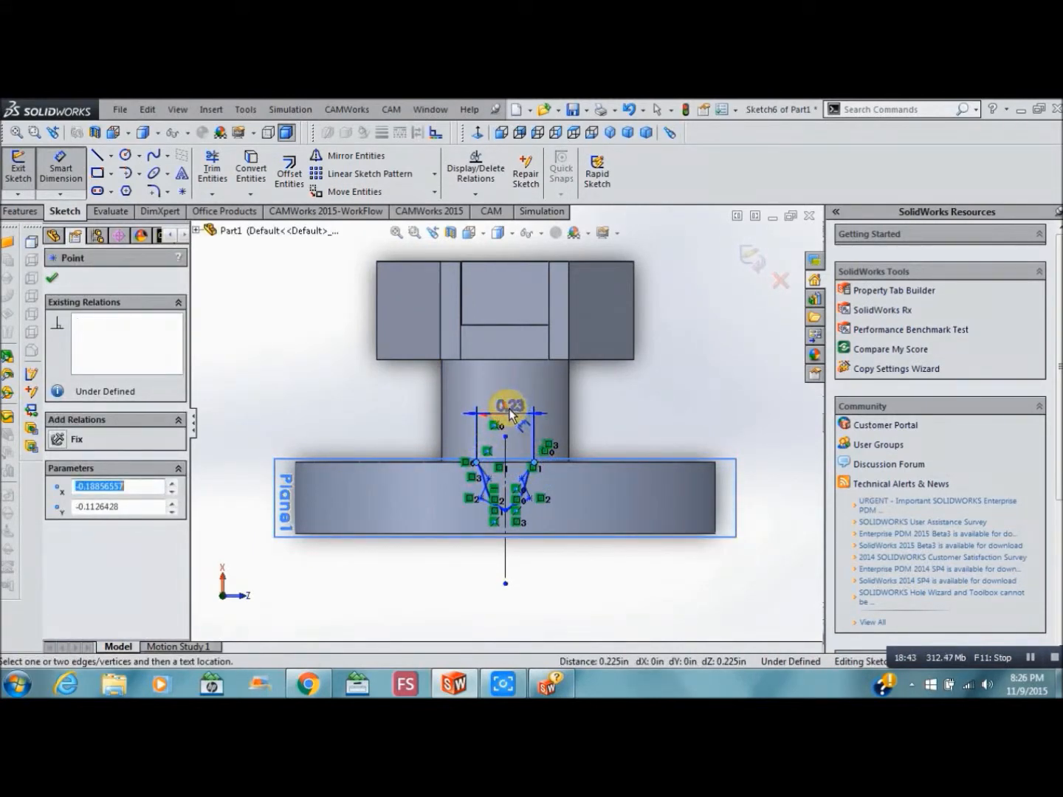
left_click(503, 395)
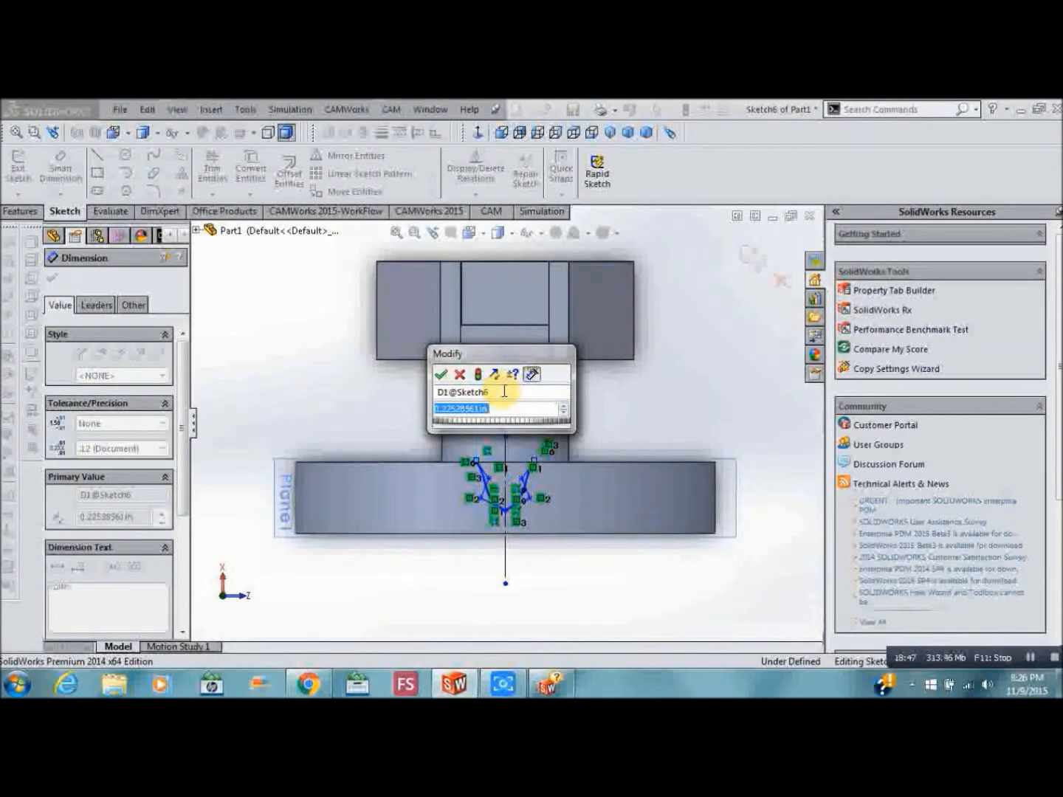
type(".1")
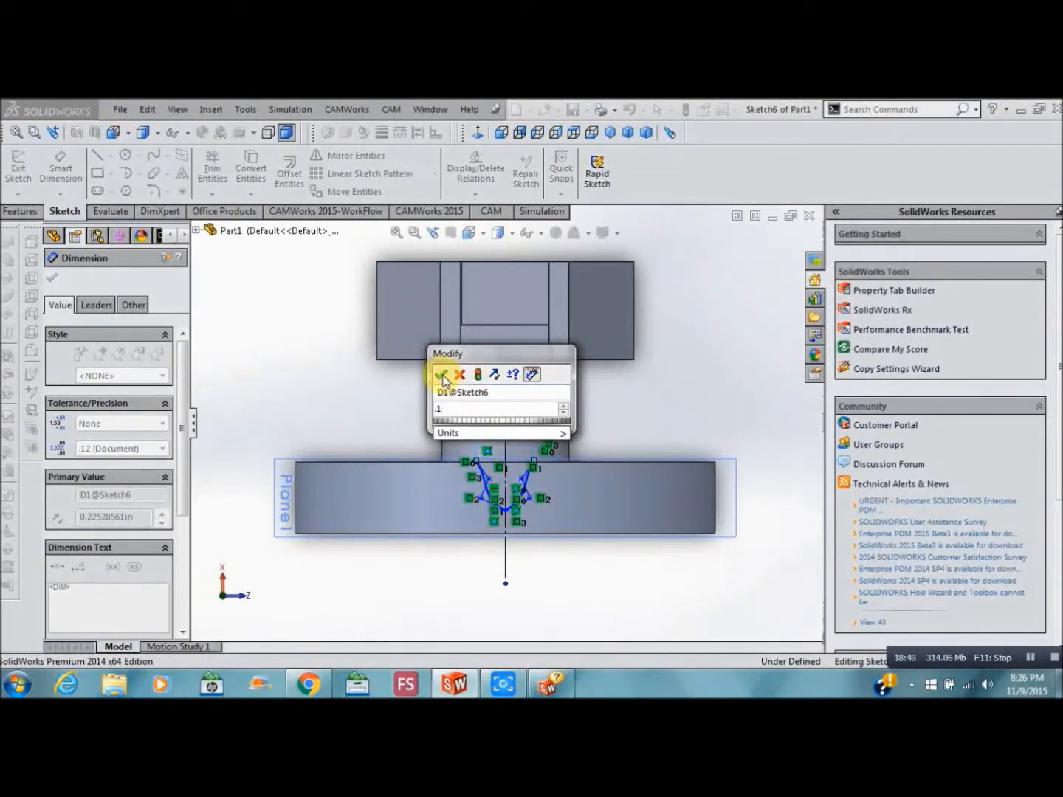
left_click(442, 376)
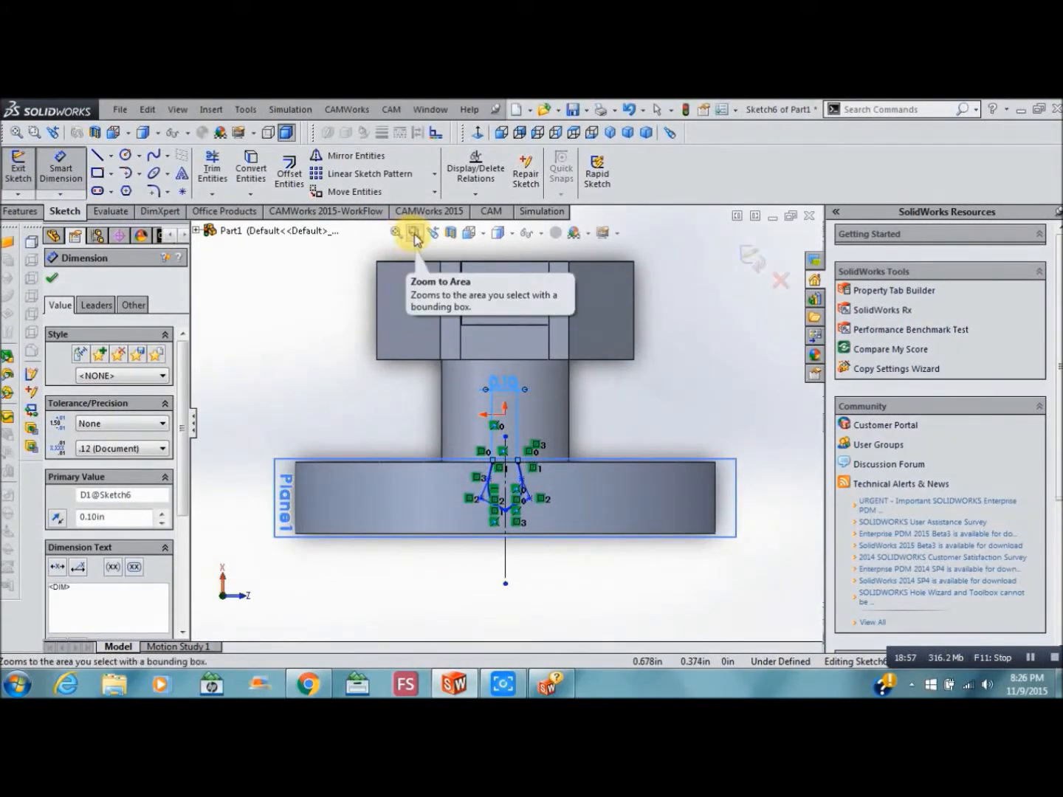
left_click(305, 318)
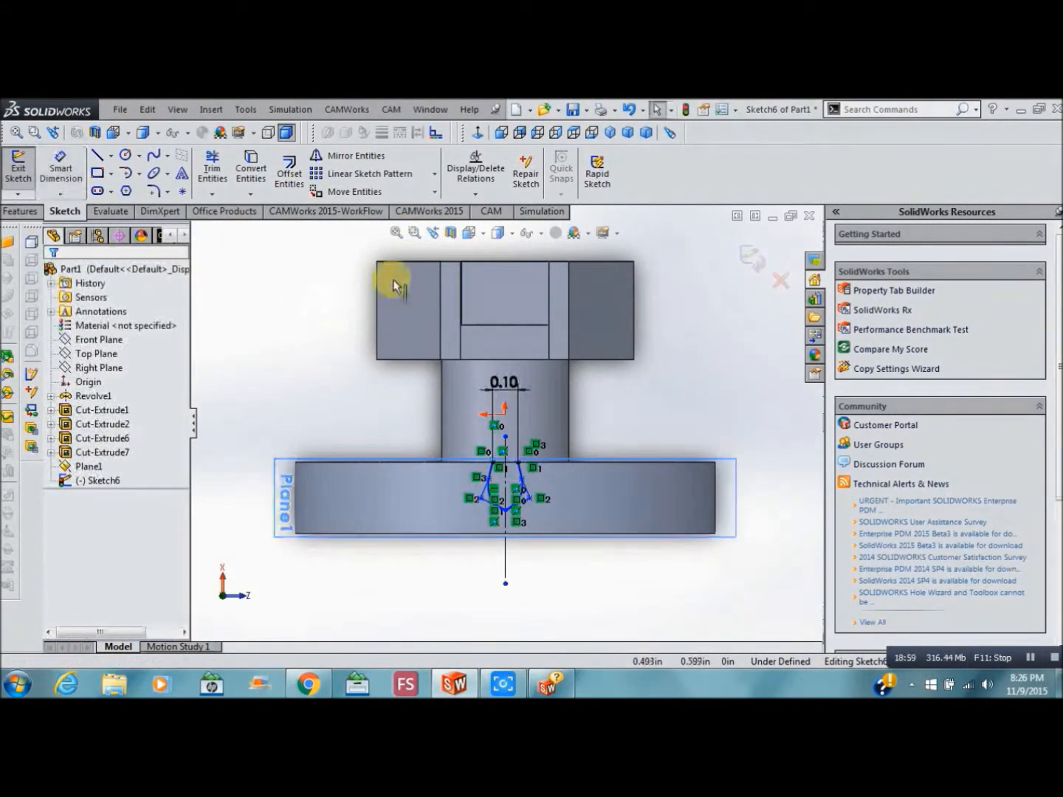
Narrow the notch by moving the upper control vertex to about X -0.252, Y 0.032 in, the lower one inward, and the centerline endpoint to X -0.346 in.
left_click(415, 233)
mouse_move(457, 453)
left_mouse_down()
mouse_move(536, 444)
mouse_move(581, 592)
left_mouse_up()
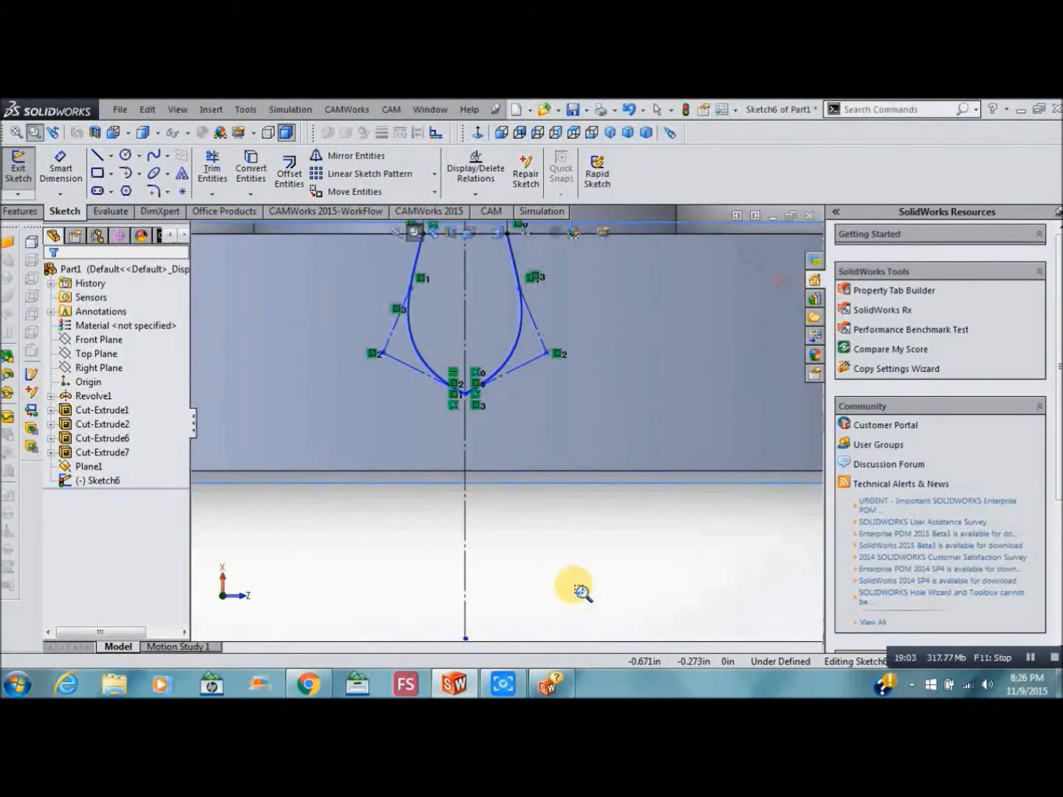
key("Escape")
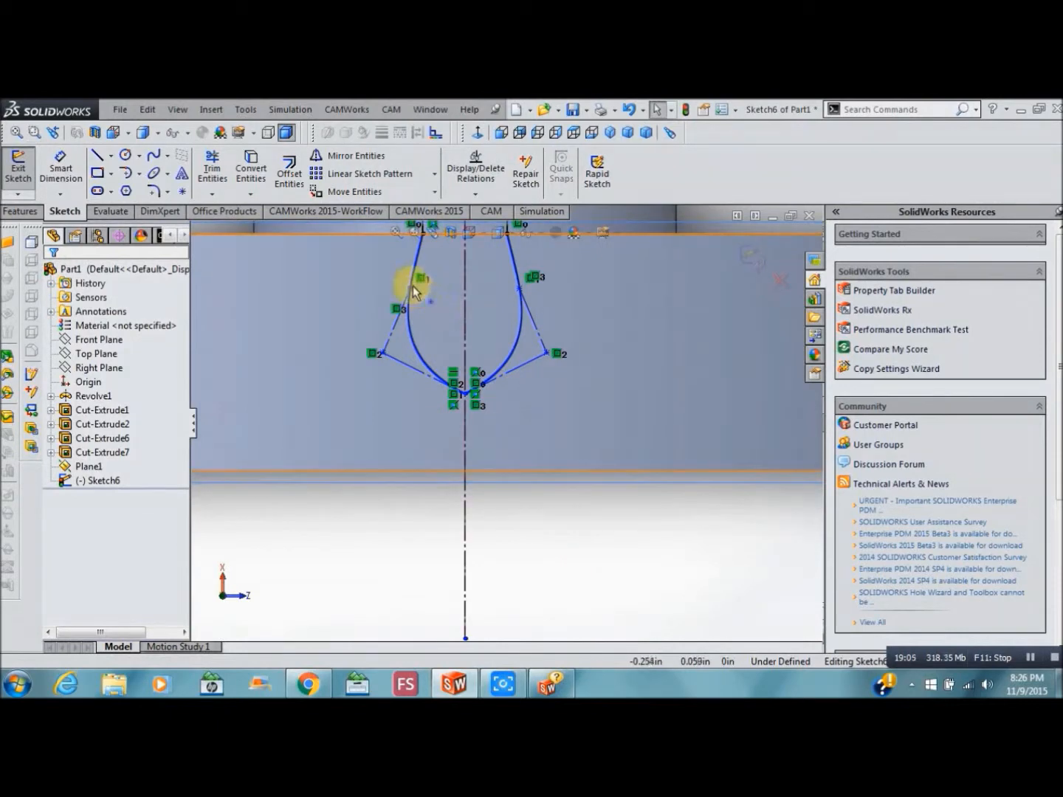
left_click_drag(416, 294, 437, 287)
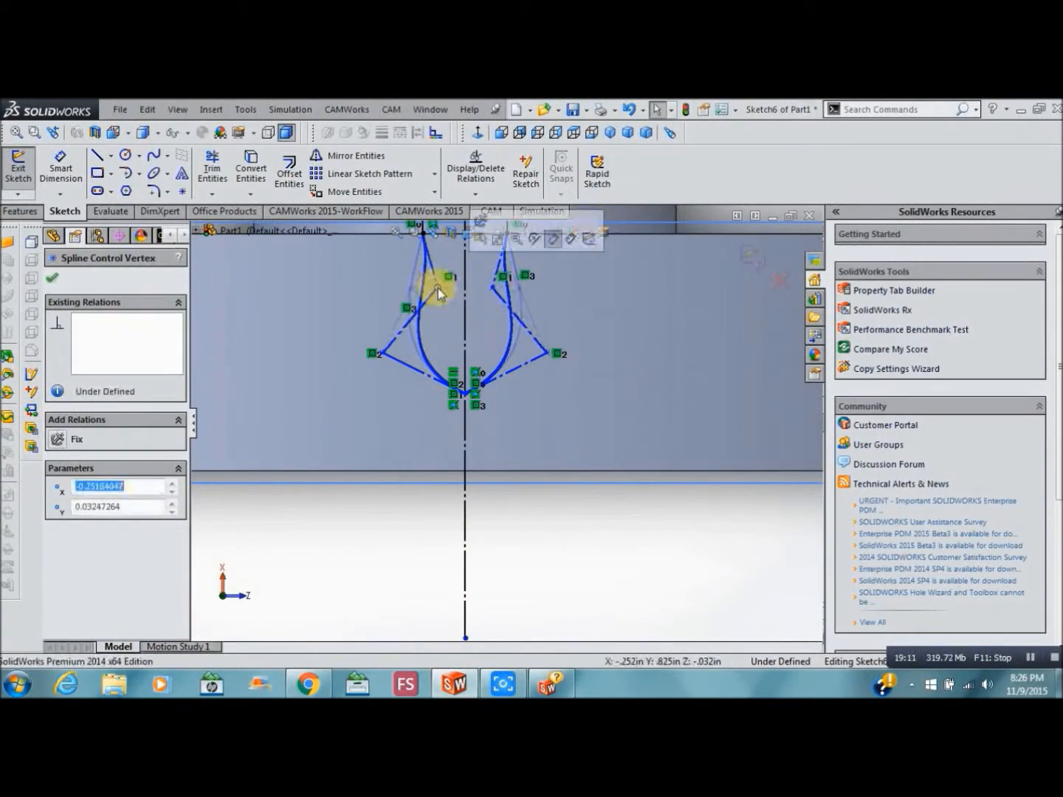
left_click_drag(392, 356, 415, 342)
left_click_drag(465, 388, 468, 370)
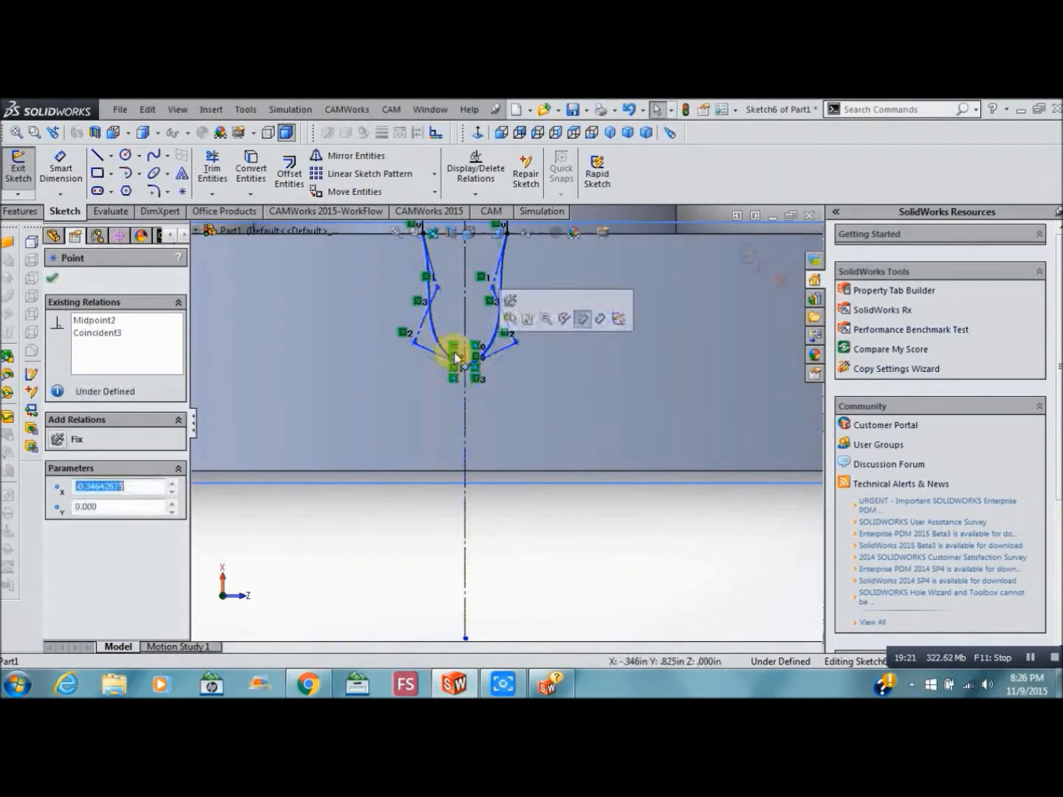
Move the lower control vertex to about X -0.31, Y 0.038 in, the upper one closer to the flange edge, and the centerline endpoint to X -0.304 in.
left_click(439, 291)
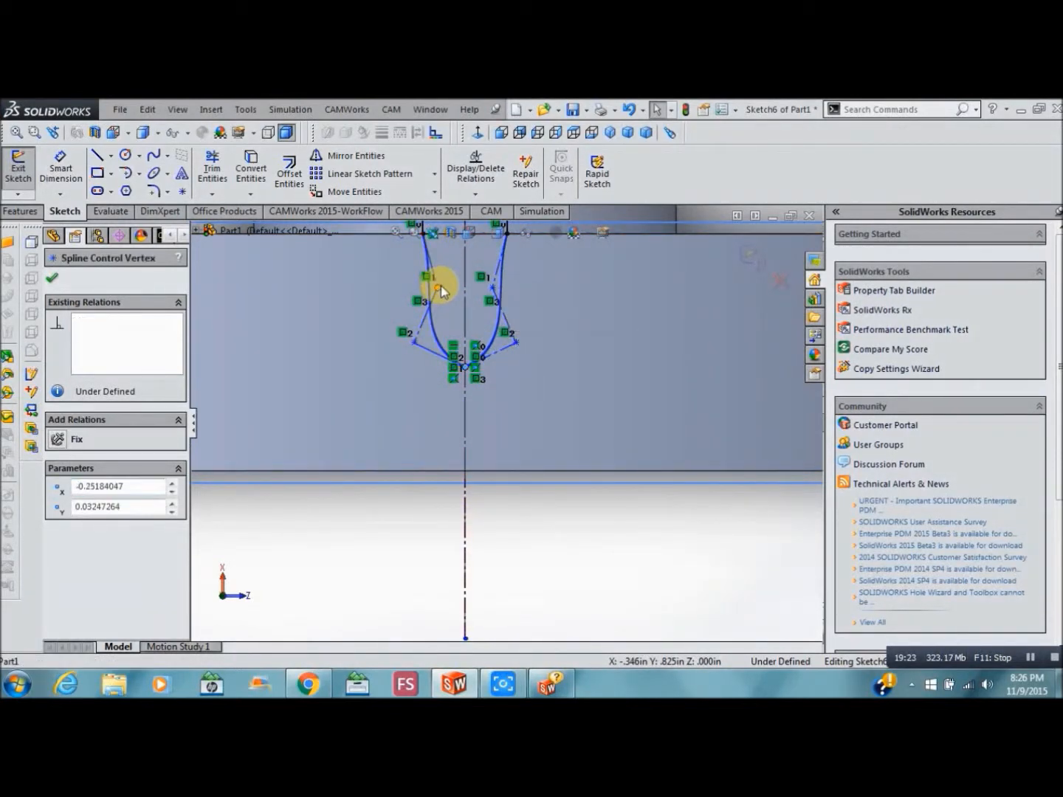
mouse_move(451, 282)
left_mouse_down()
mouse_move(459, 298)
mouse_move(444, 296)
left_mouse_up()
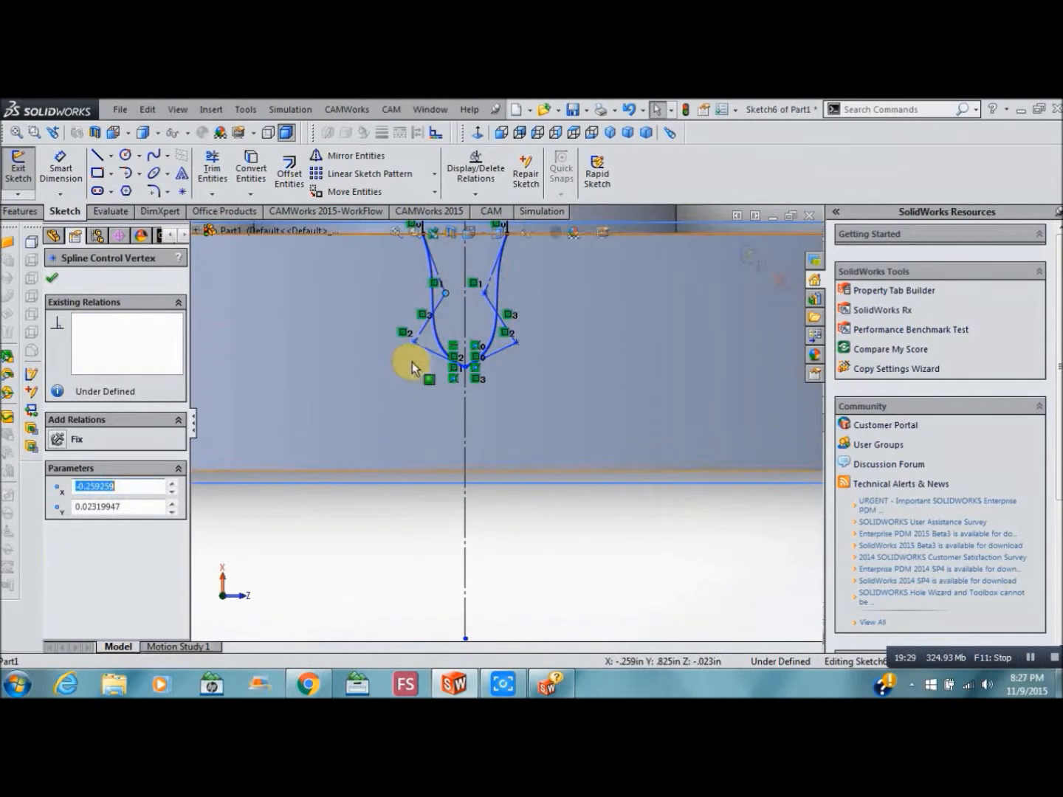
left_click_drag(417, 350, 422, 365)
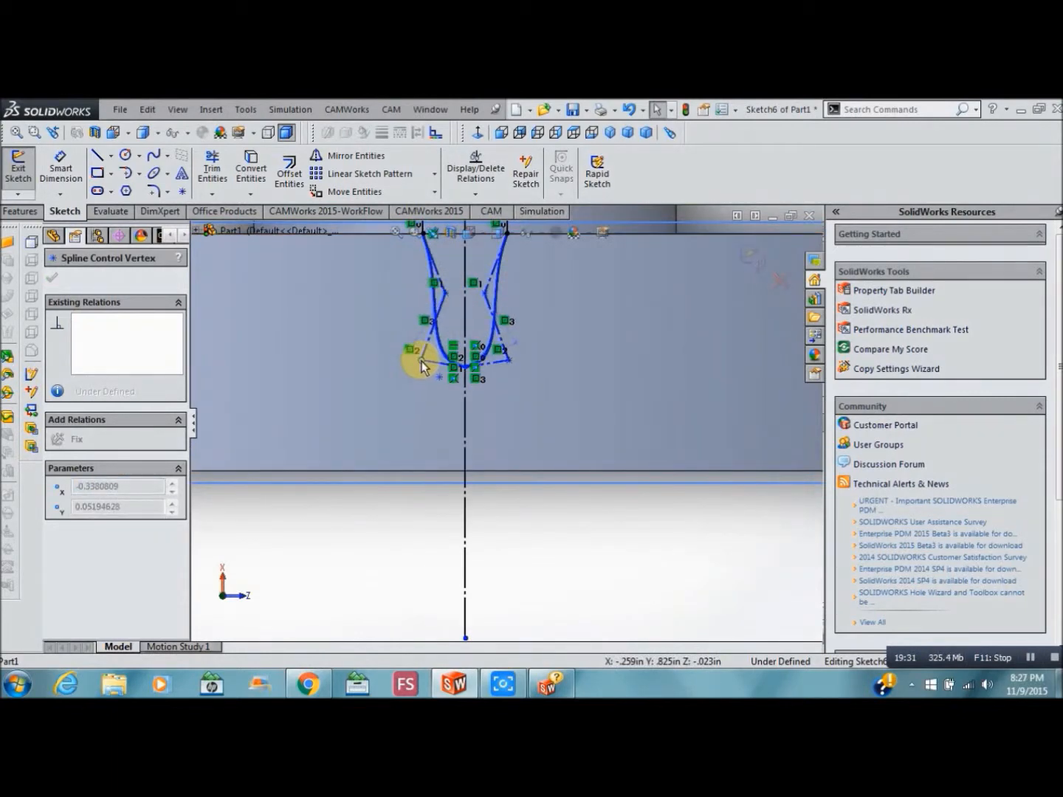
left_click_drag(427, 348, 434, 335)
left_click(439, 288)
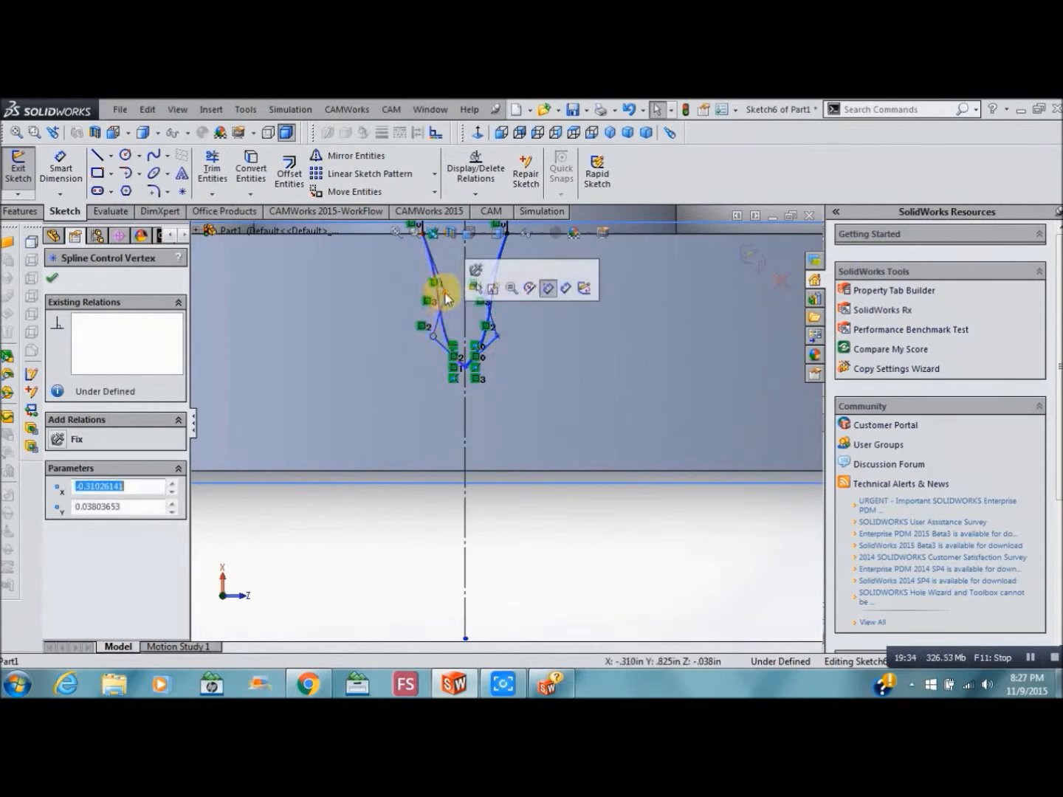
mouse_move(440, 289)
left_mouse_down()
mouse_move(447, 265)
mouse_move(458, 268)
mouse_move(444, 266)
left_mouse_up()
left_click_drag(465, 367, 467, 333)
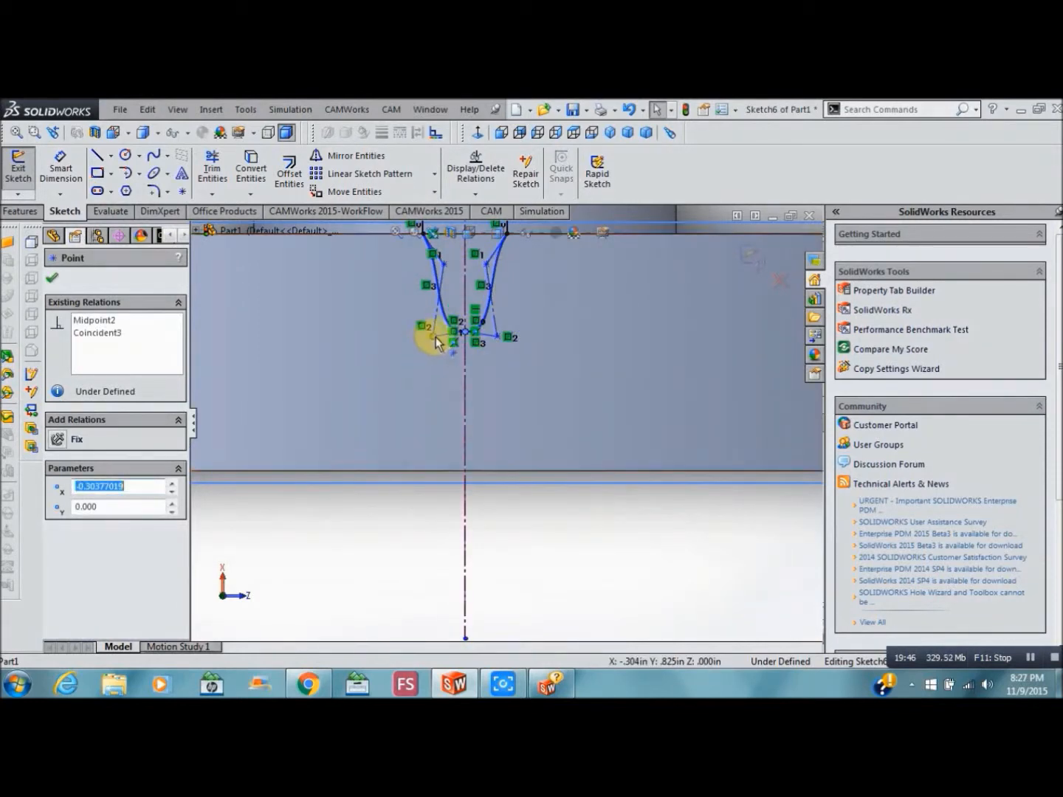
Hide the sketch relation symbols, then move the lower control vertex to about X -0.28, Y 0.037 in and the upper one onto the centerline at X -0.237 in.
left_click(541, 237)
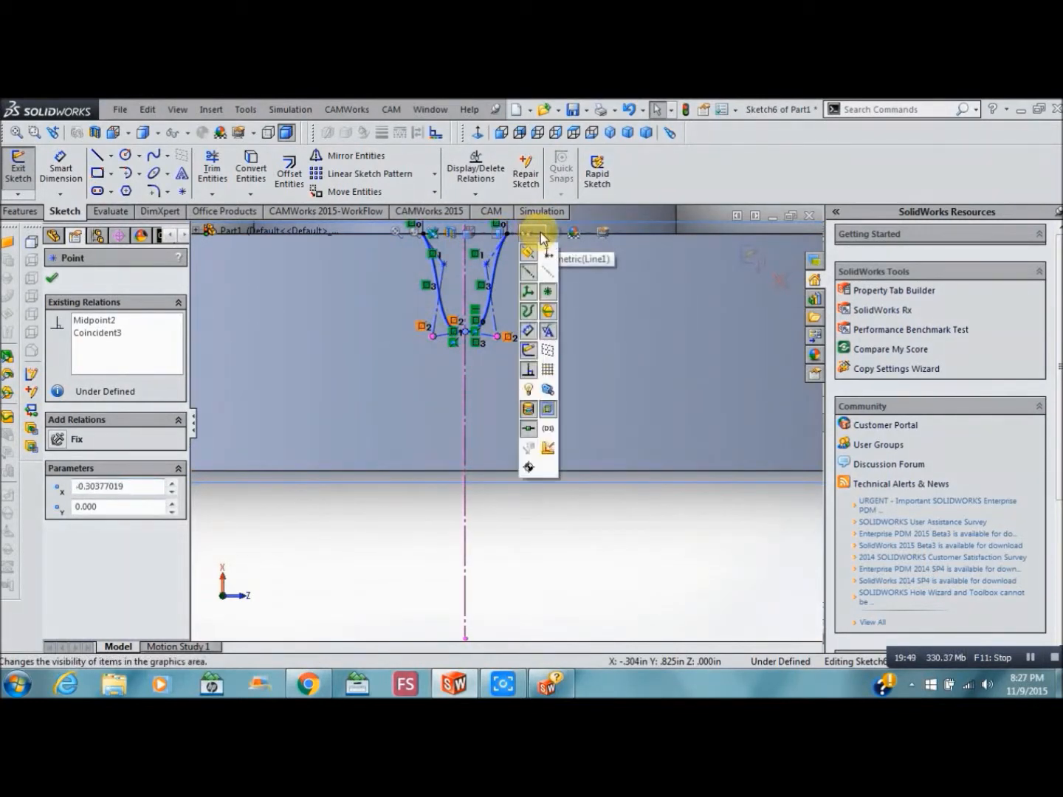
left_click(529, 369)
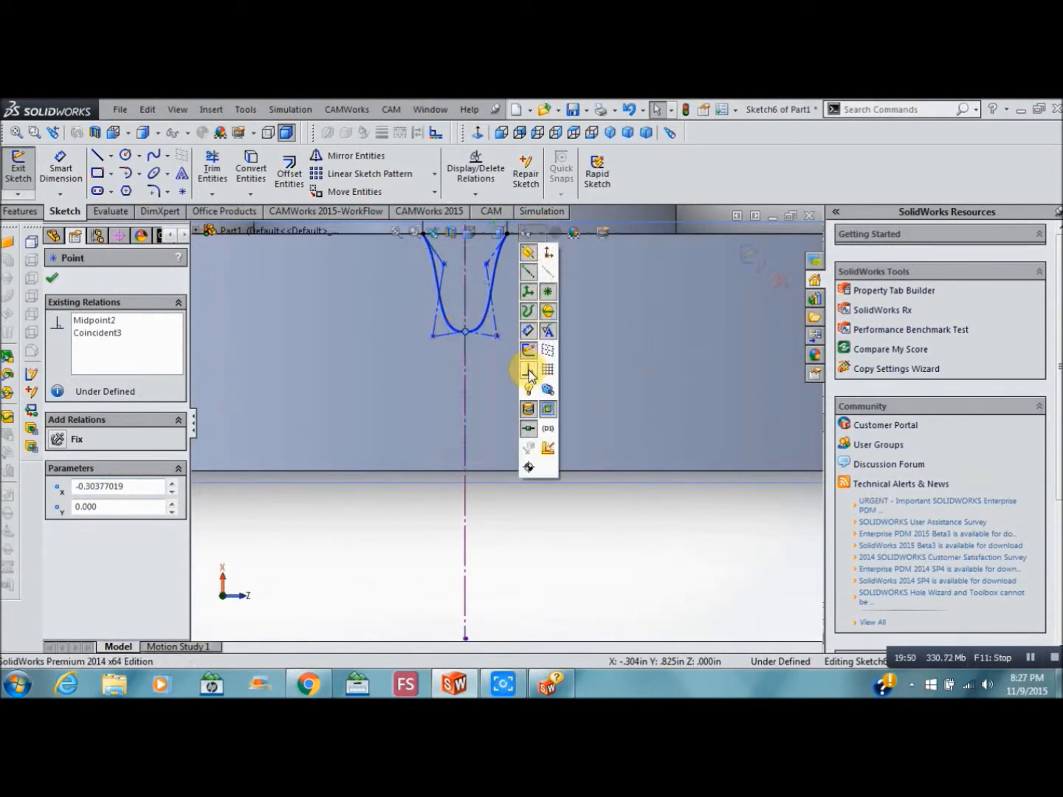
left_click(433, 336)
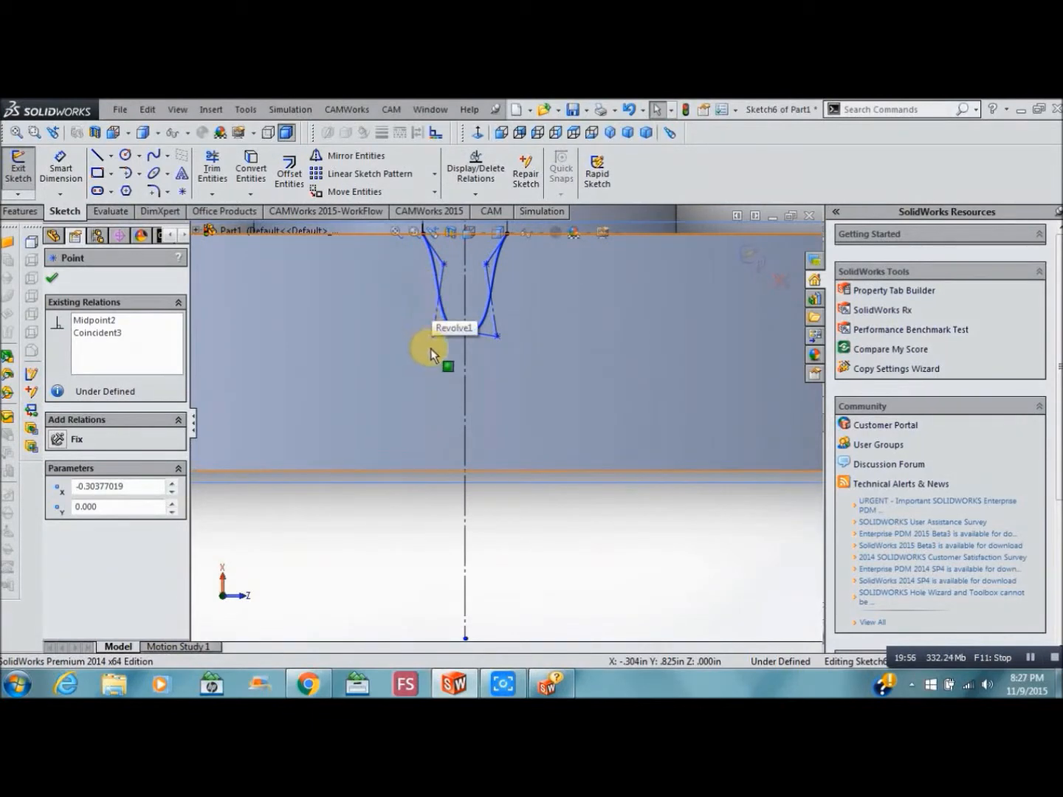
left_click_drag(433, 338, 434, 303)
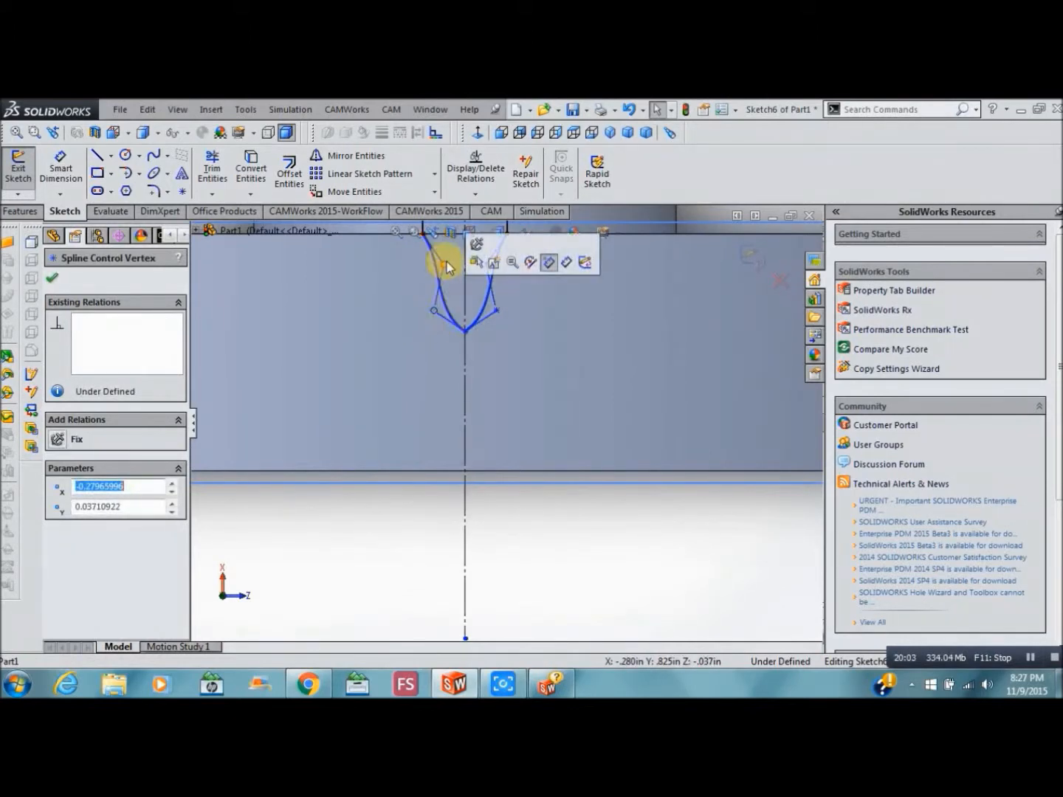
left_click_drag(443, 262, 466, 277)
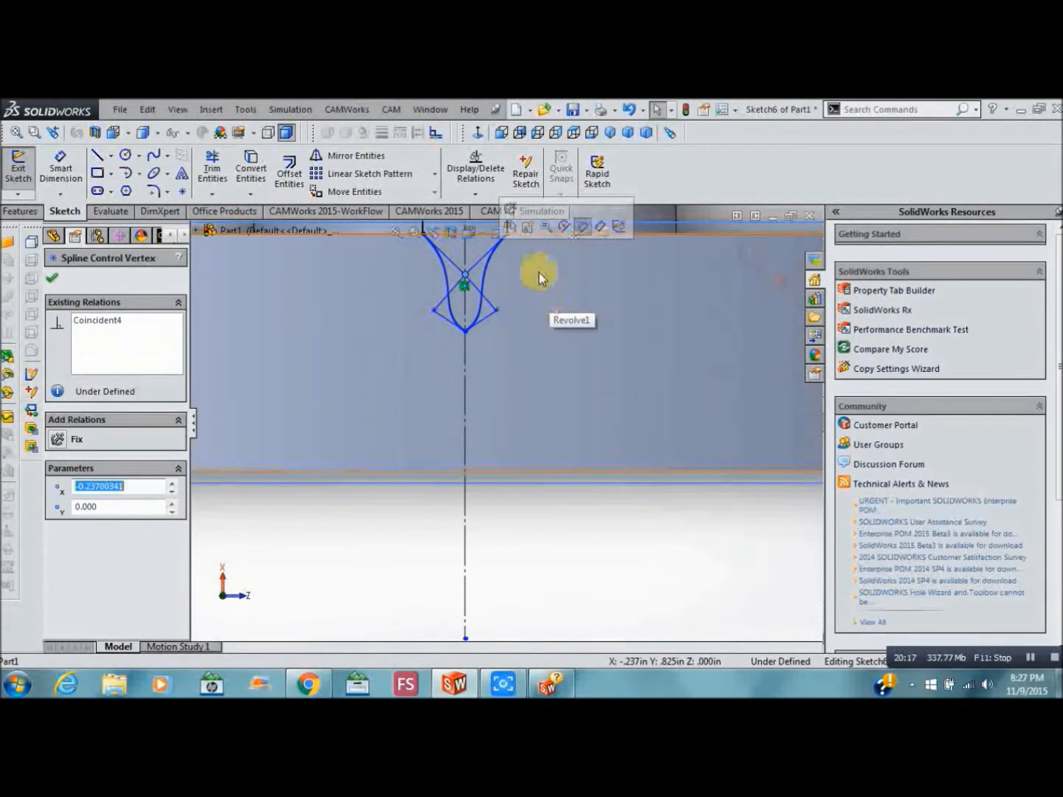
key("Escape")
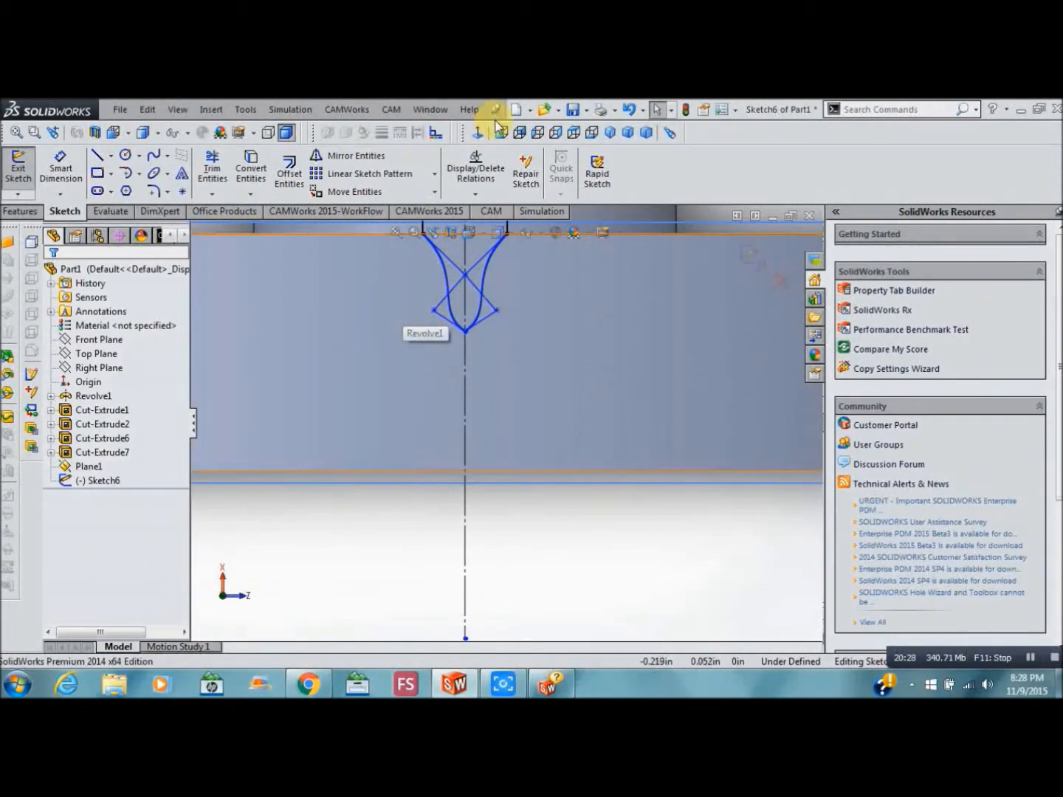
left_click(435, 177)
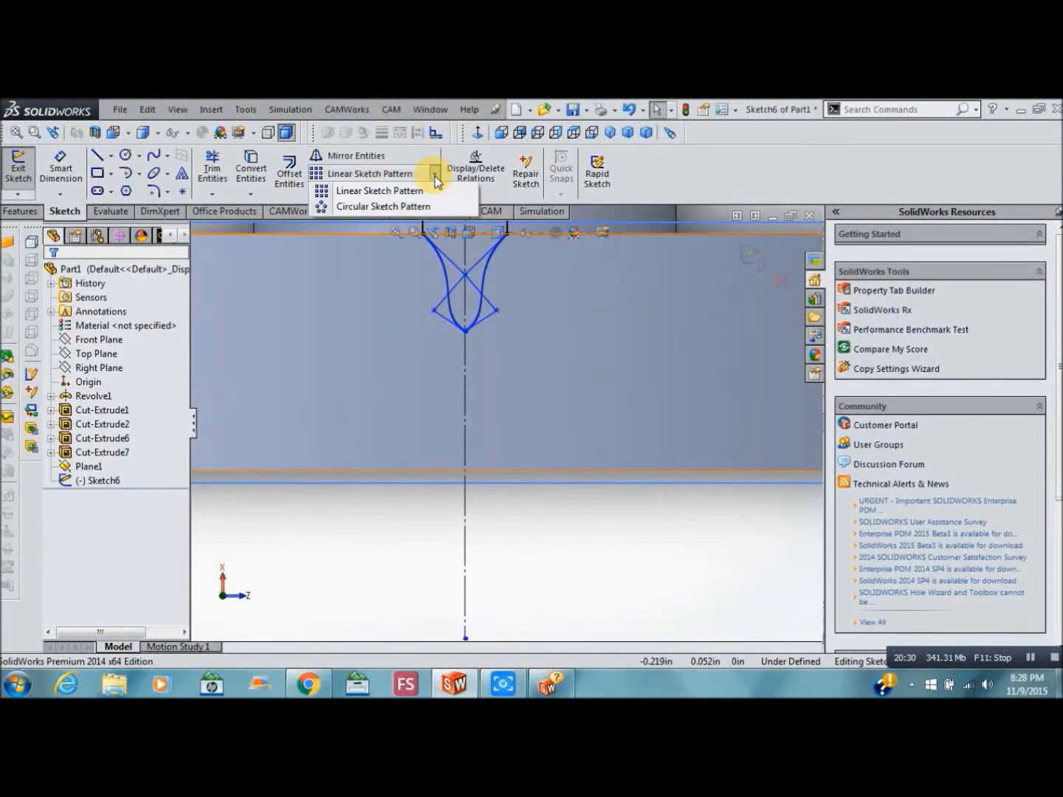
left_click(325, 206)
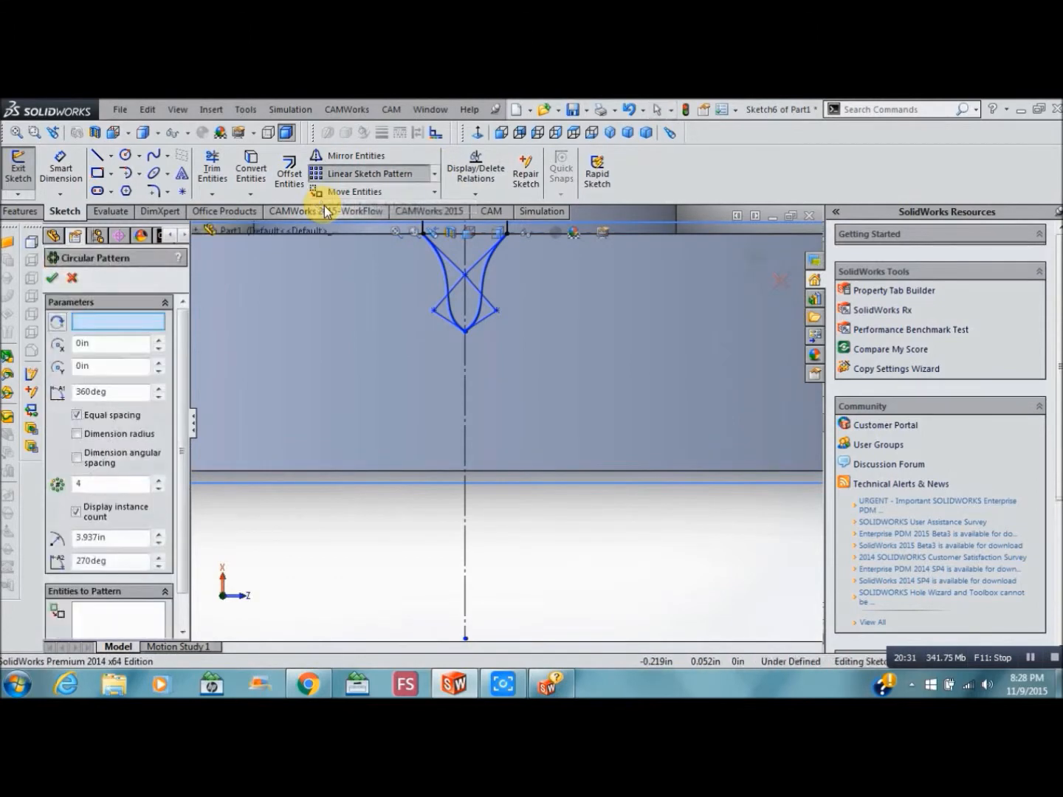
left_click(397, 233)
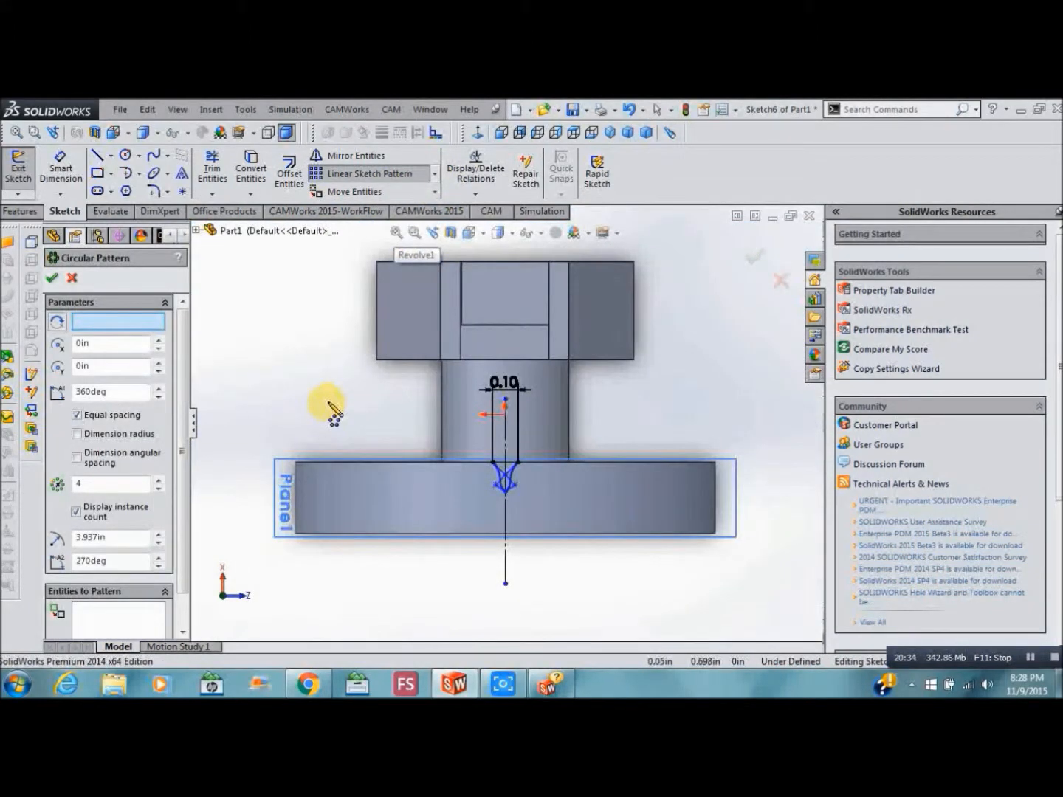
key("ctrl+7")
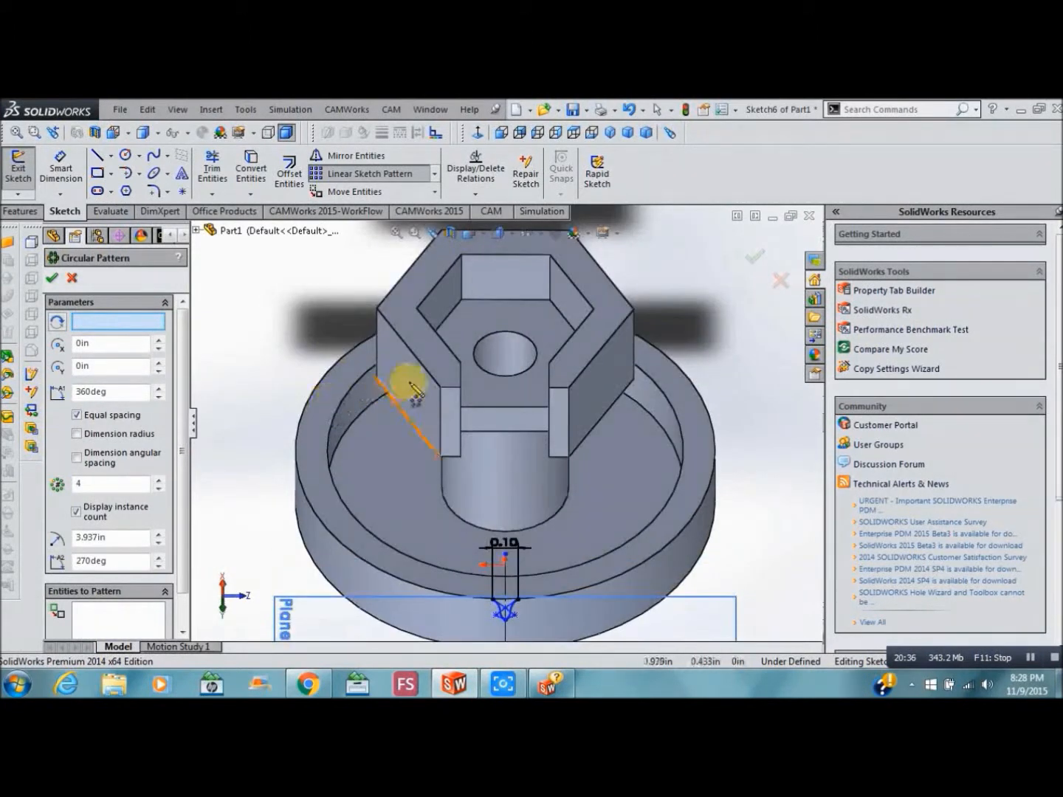
left_click(482, 339)
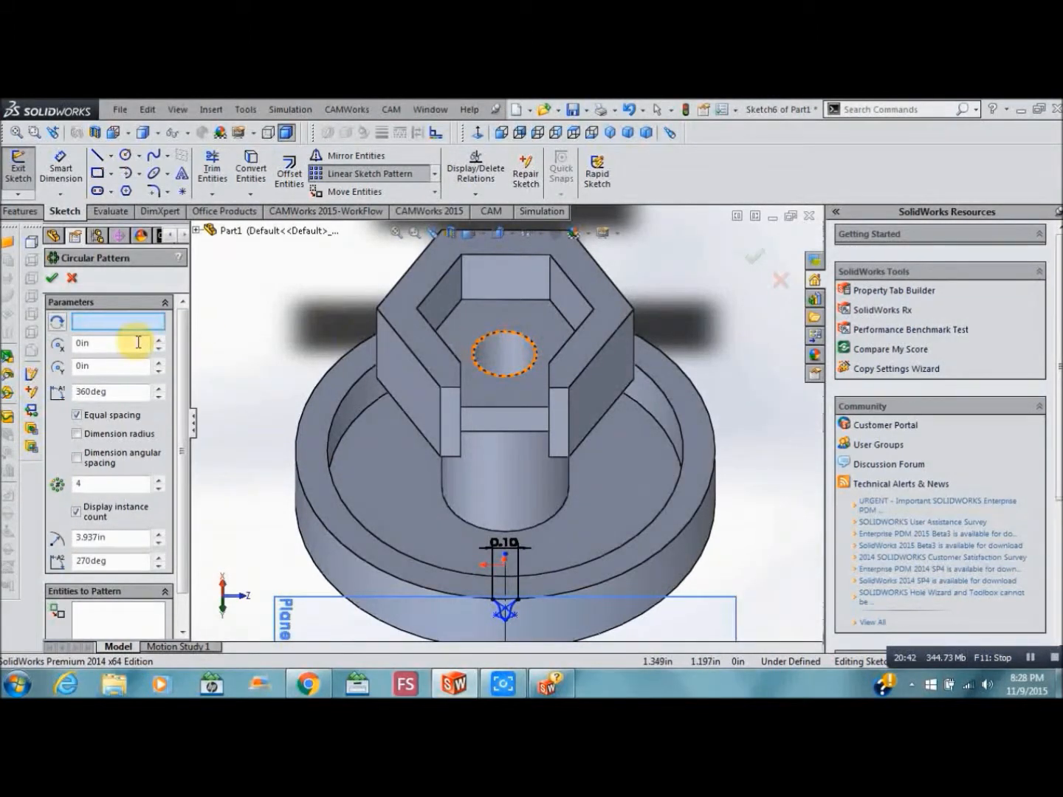
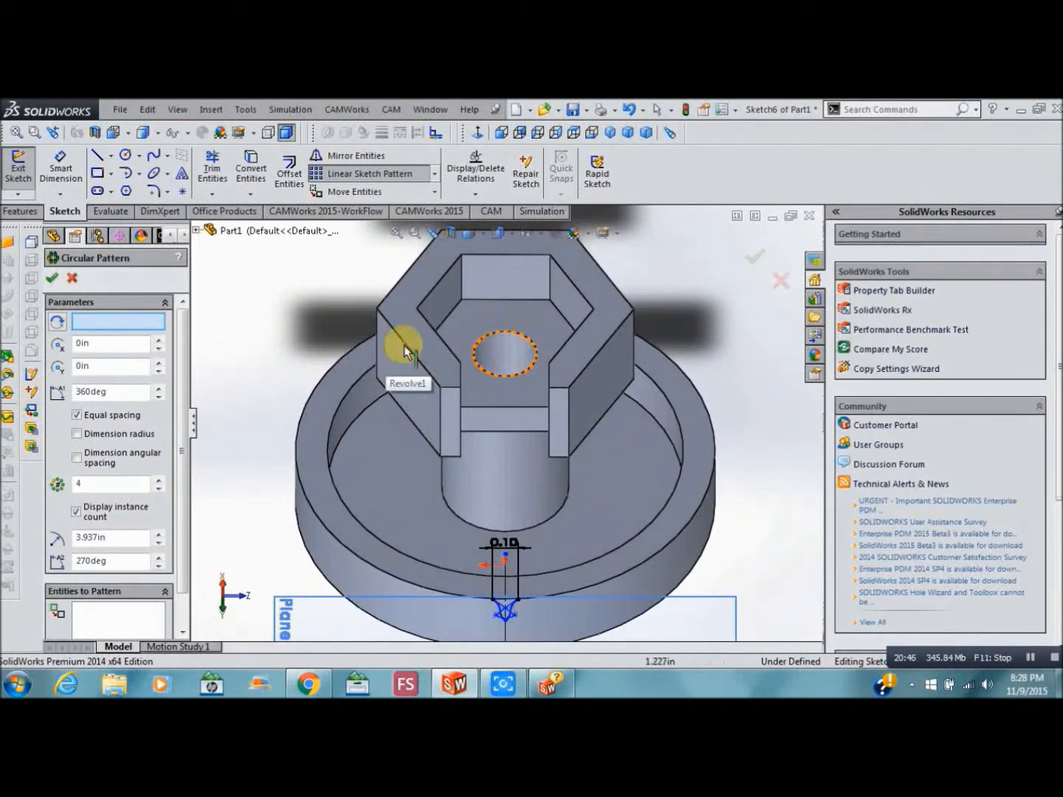
left_click(536, 233)
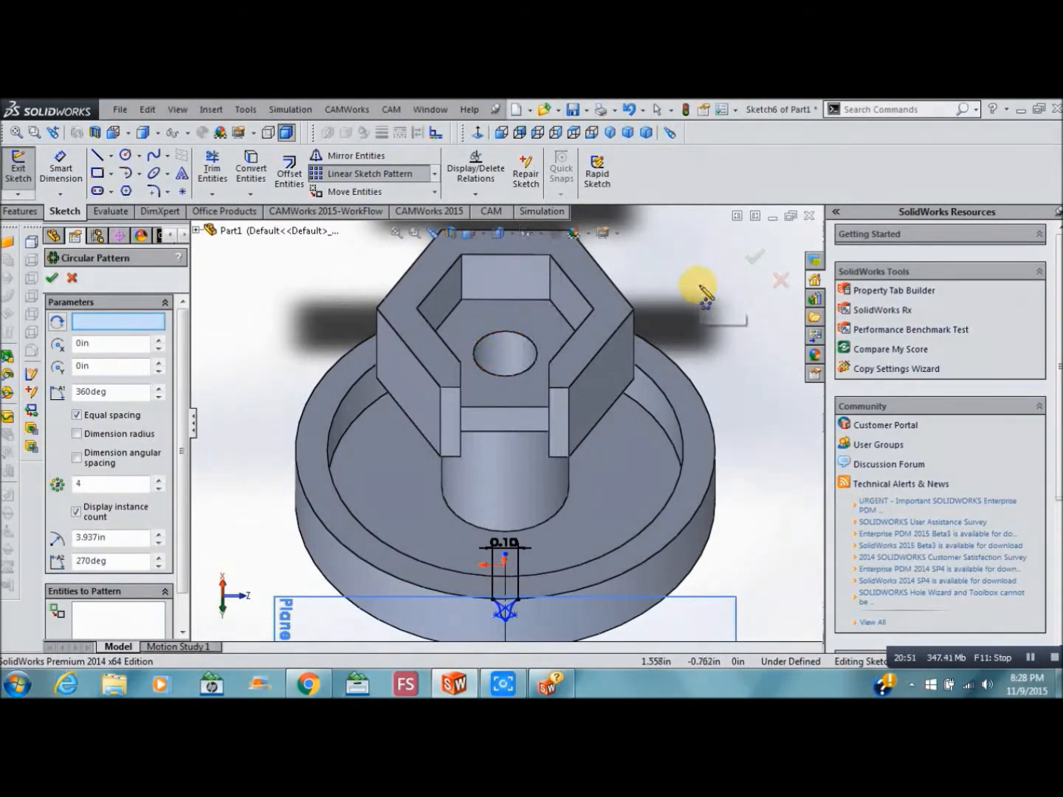
key("Down")
key("Down")
key("Down")
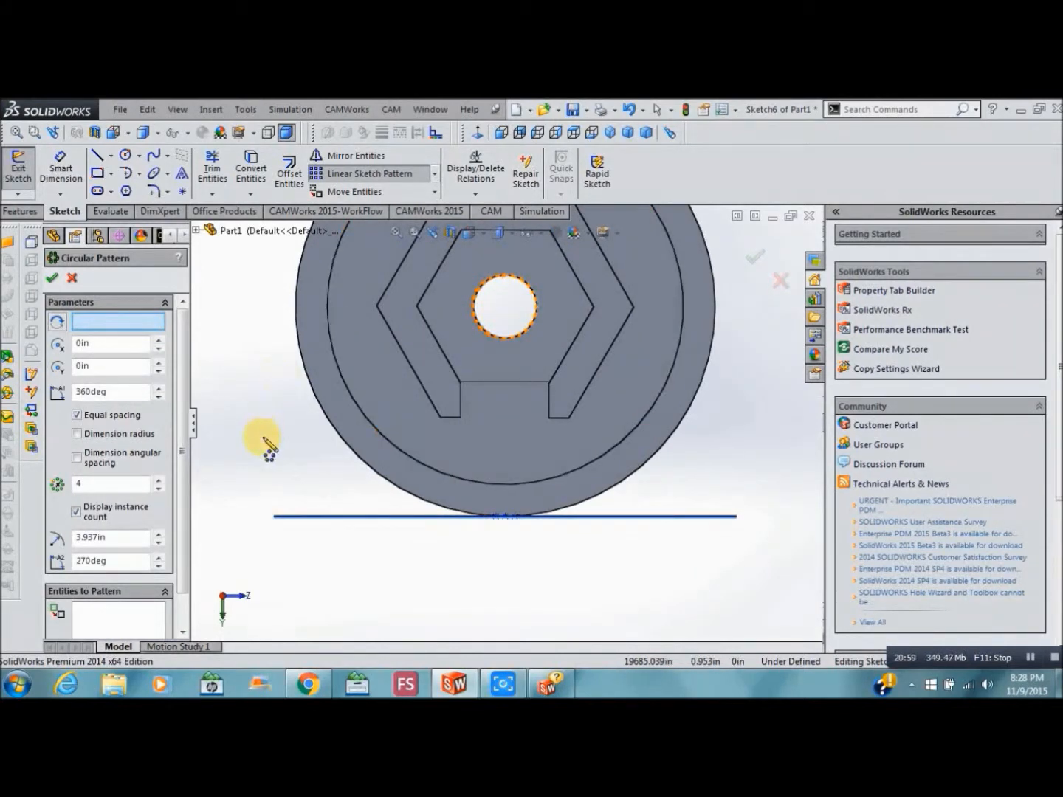
key("Up")
key("Up")
key("Up")
key("Up")
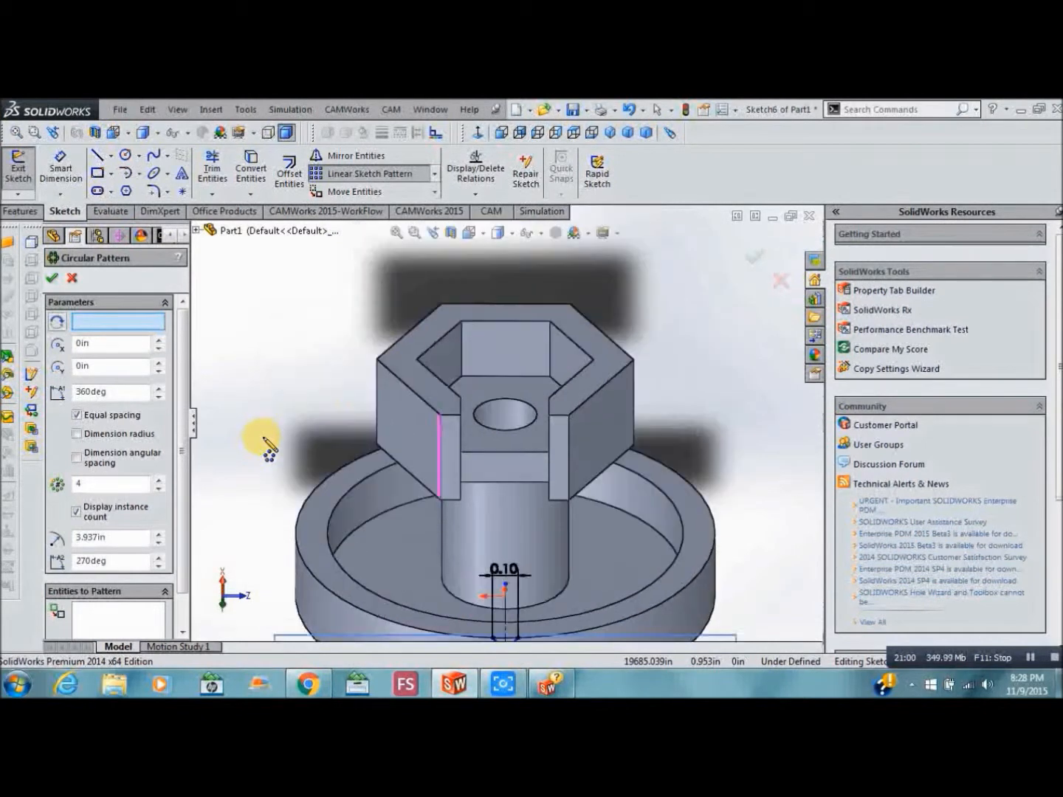
key("Down")
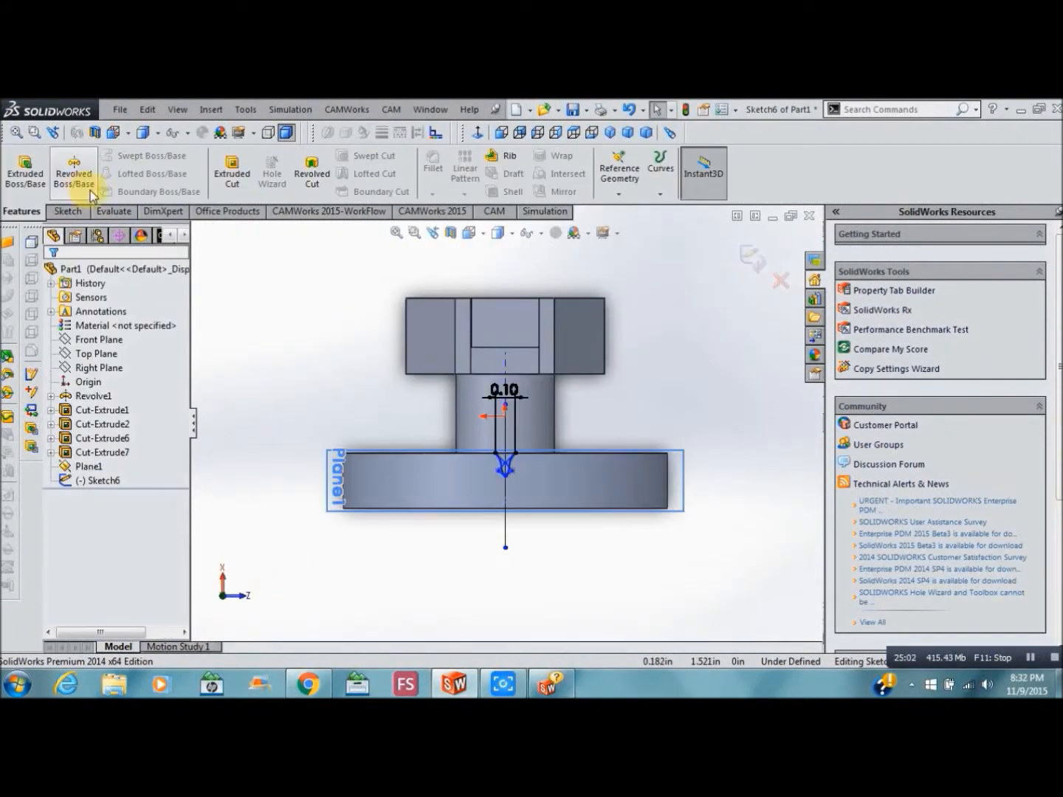
Close the notch profile with a 0.1 in line joining the two spline endpoints along the flange edge.
left_click(69, 210)
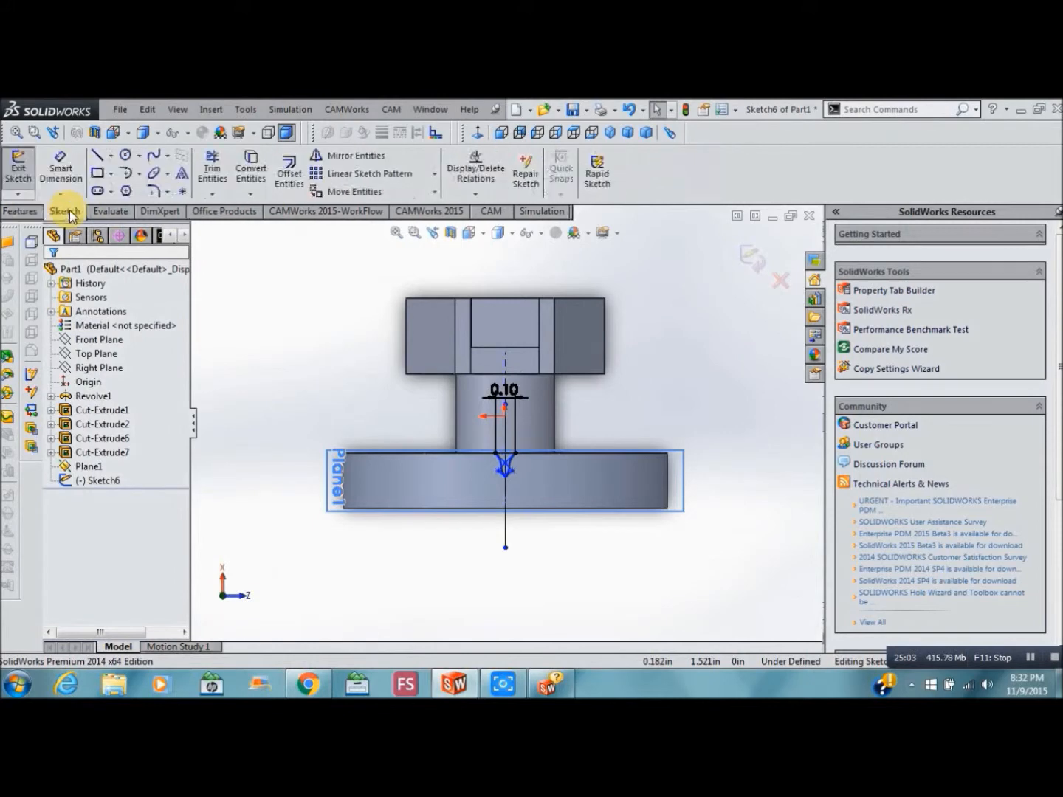
left_click(97, 157)
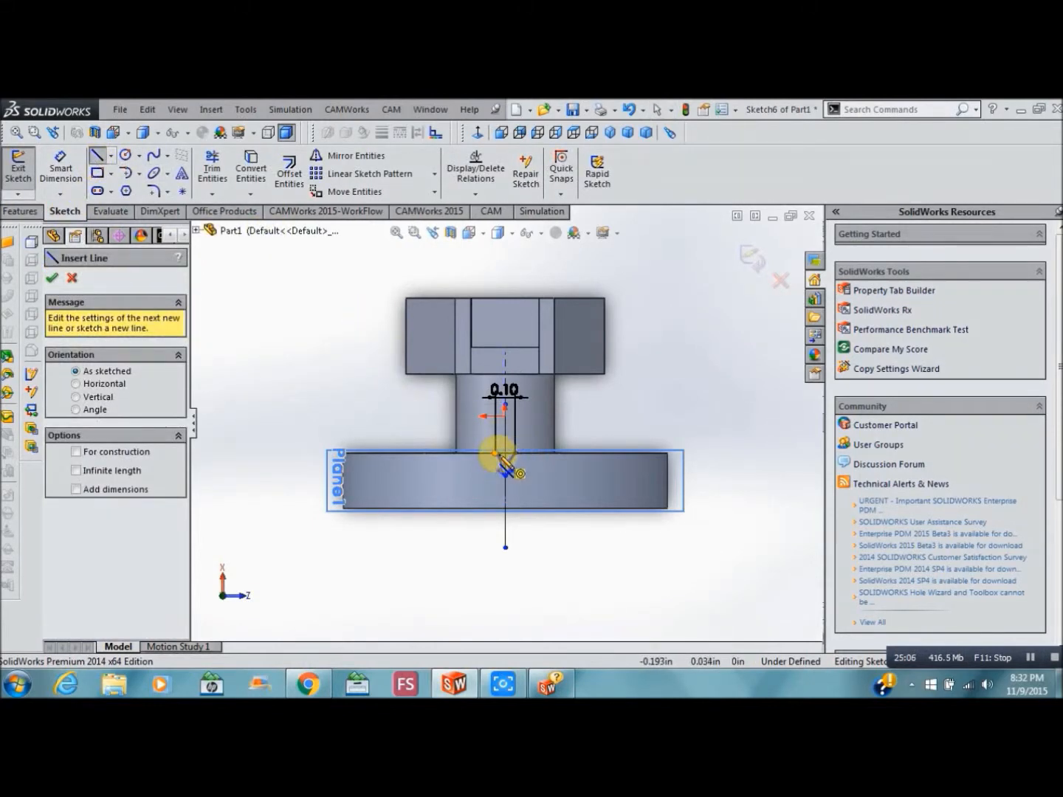
left_click(502, 457)
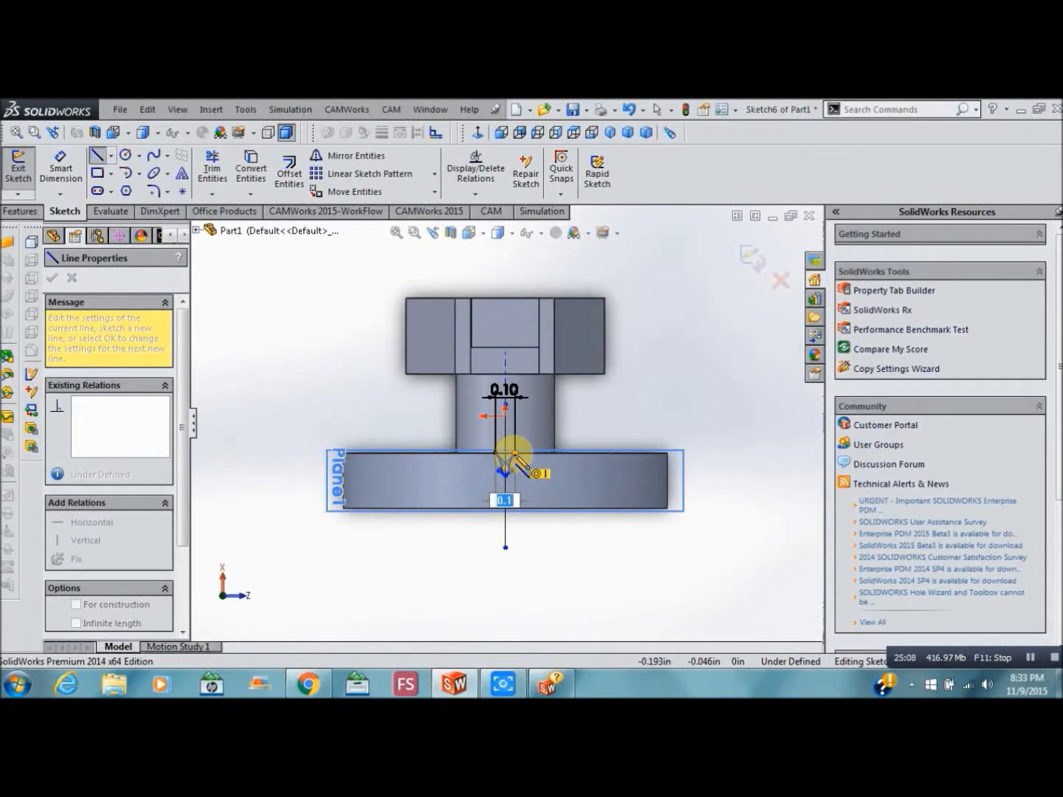
key("Return")
key("Escape")
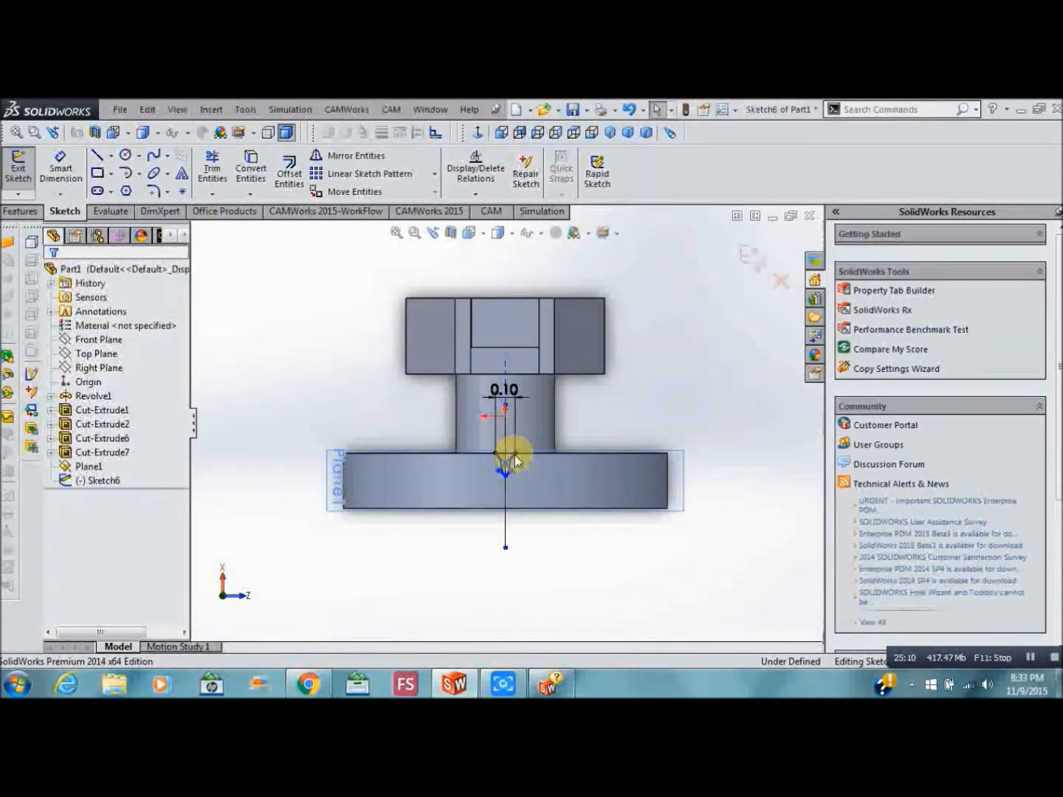
Cut-extrude the closed notch profile into the flange rim with a blind depth of 0.2 in.
left_click(22, 211)
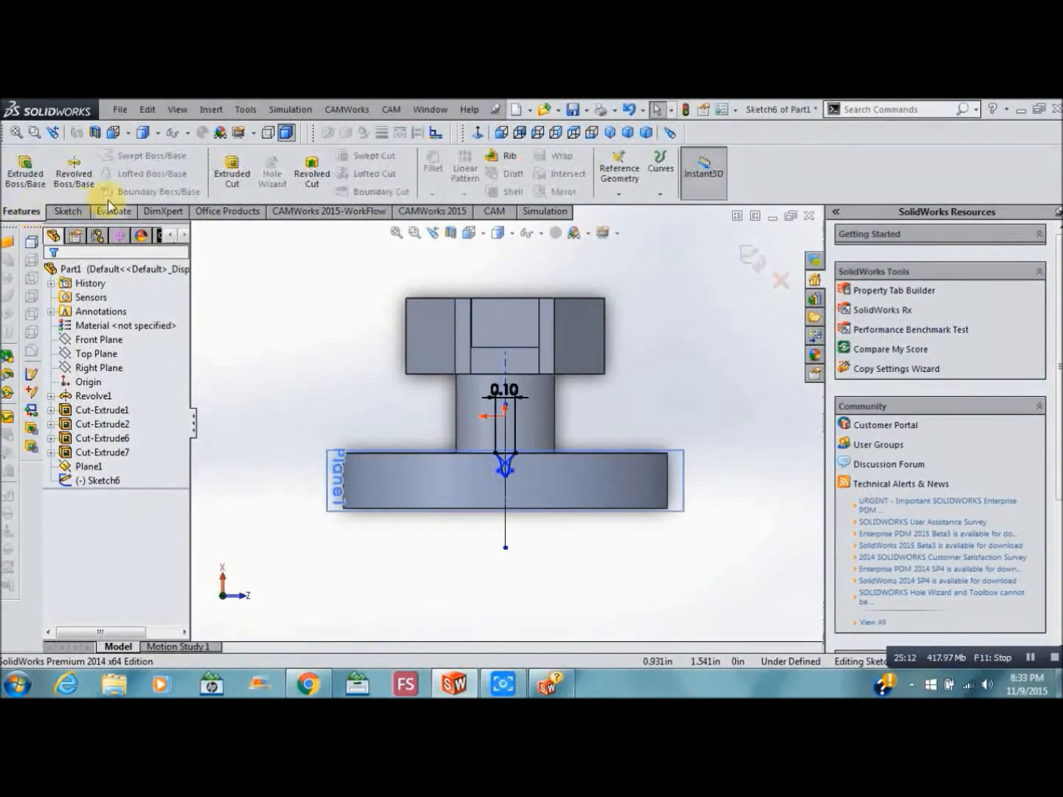
left_click(232, 170)
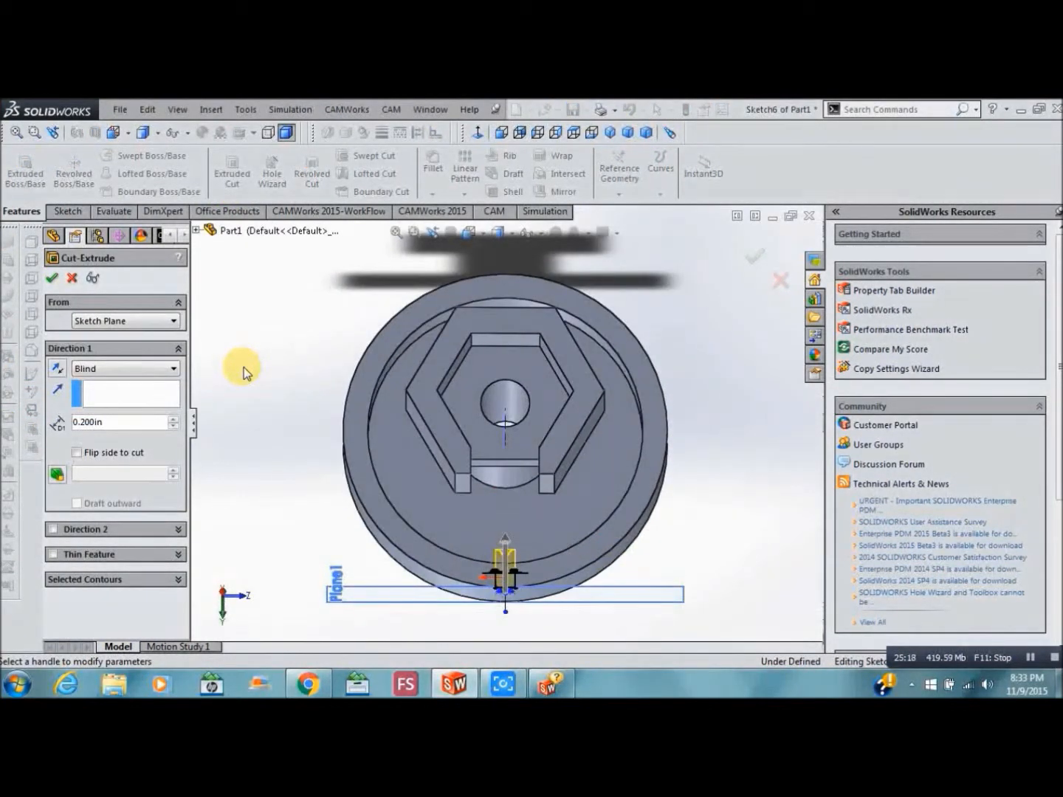
left_click(51, 281)
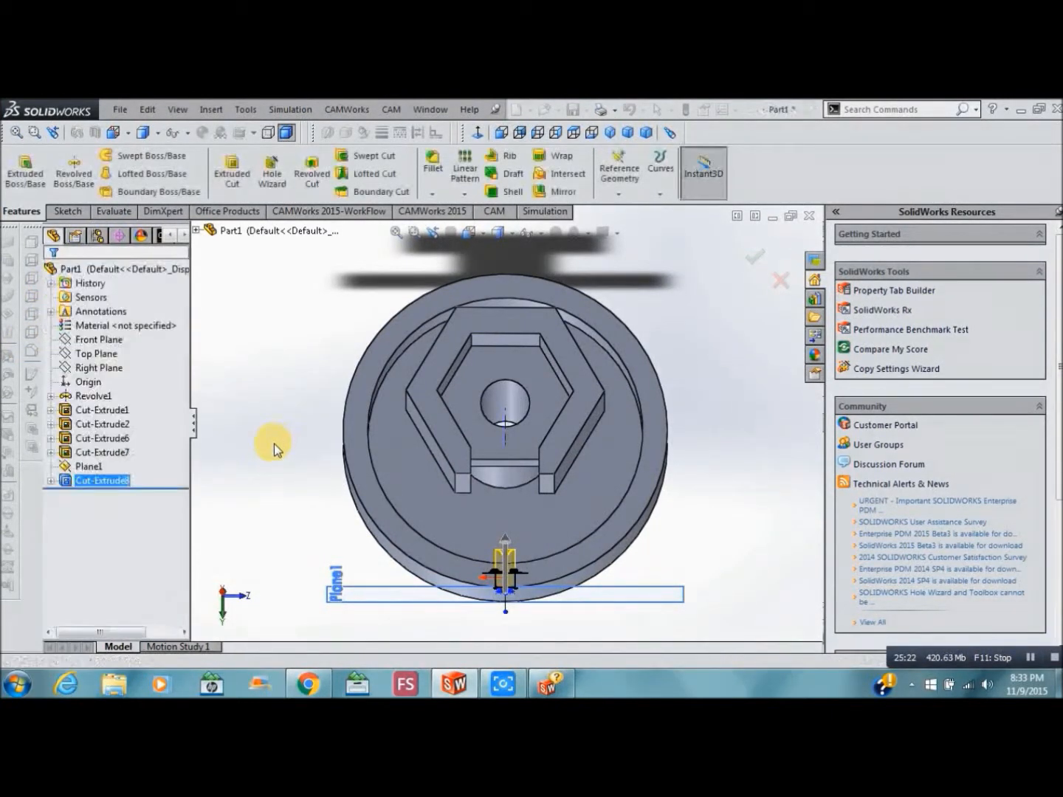
left_click(274, 444)
key("Up")
key("Up")
key("Up")
key("Up")
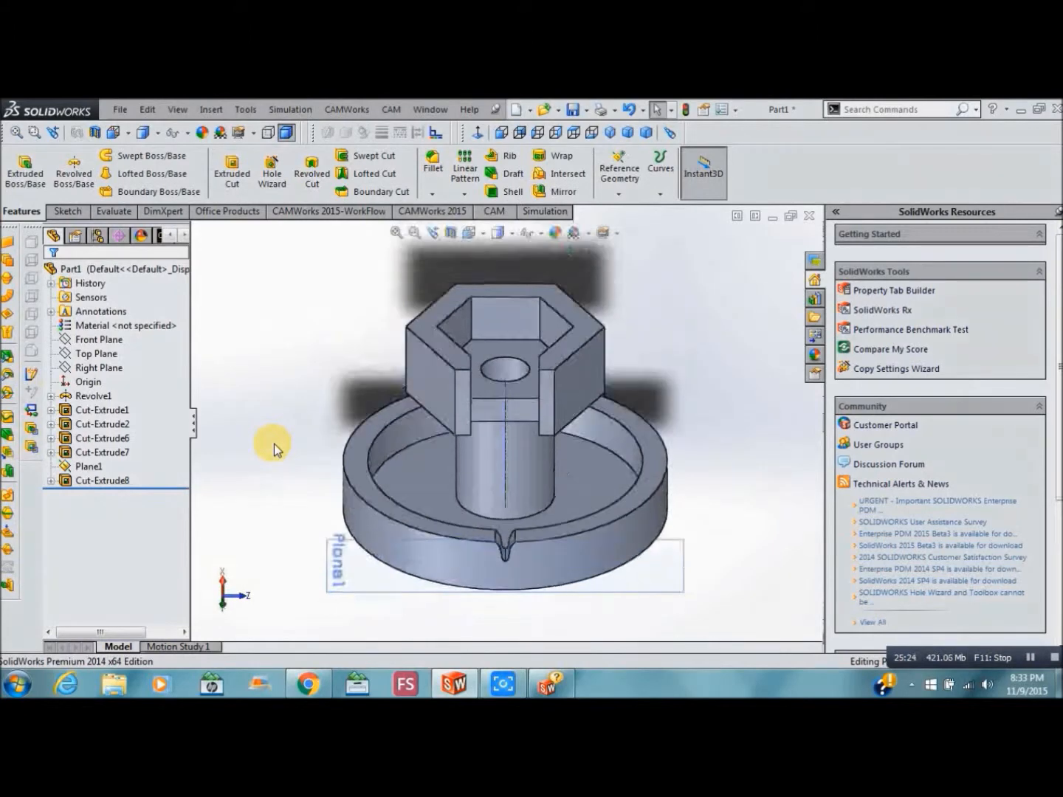
key("Up")
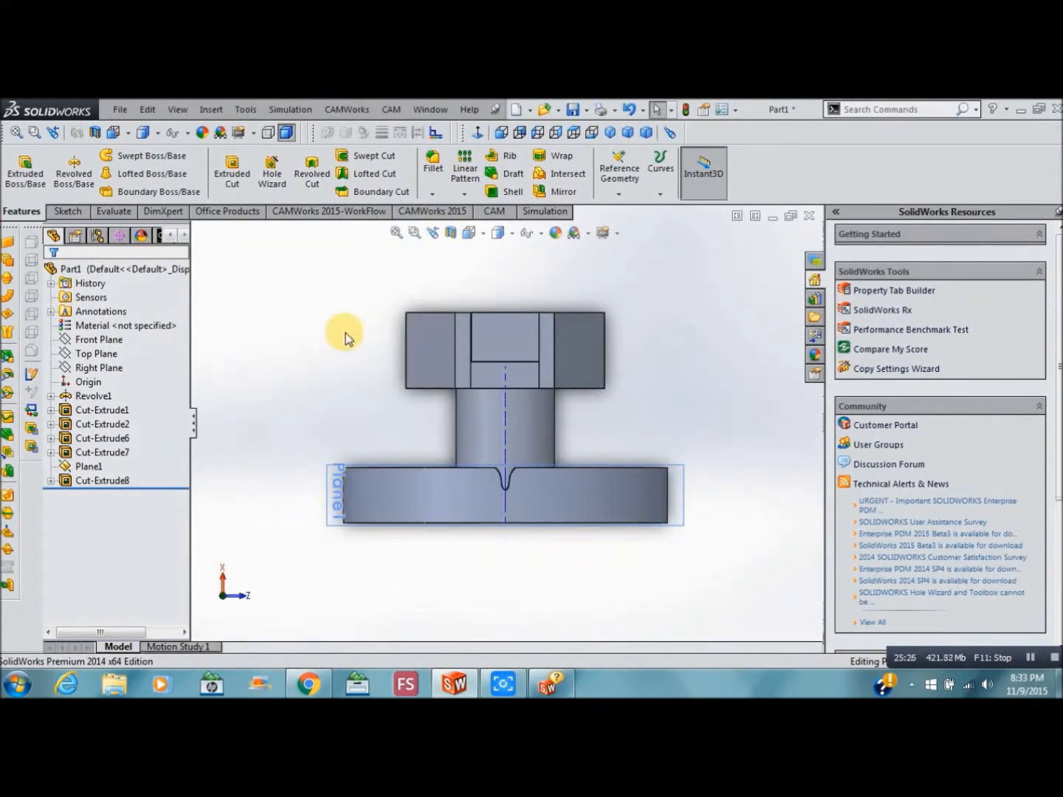
Start an equally spaced 360° circular pattern of the notch cut, using the central bore's cylindrical face as its axis.
left_click(466, 195)
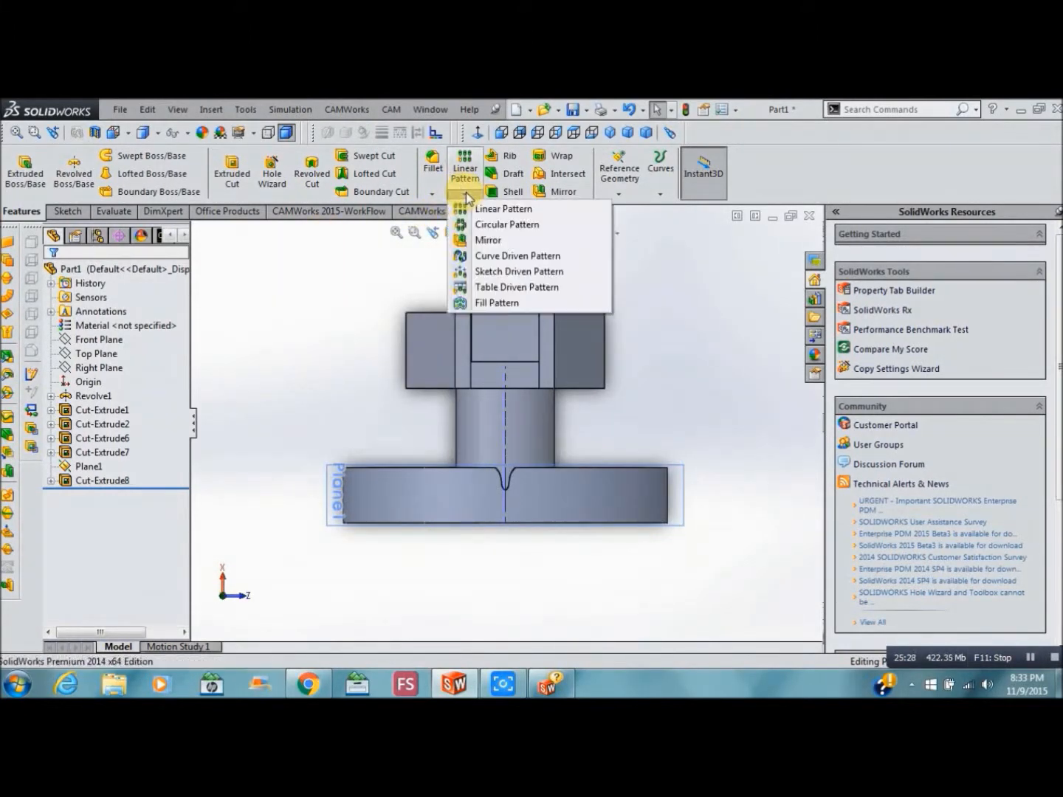
left_click(496, 225)
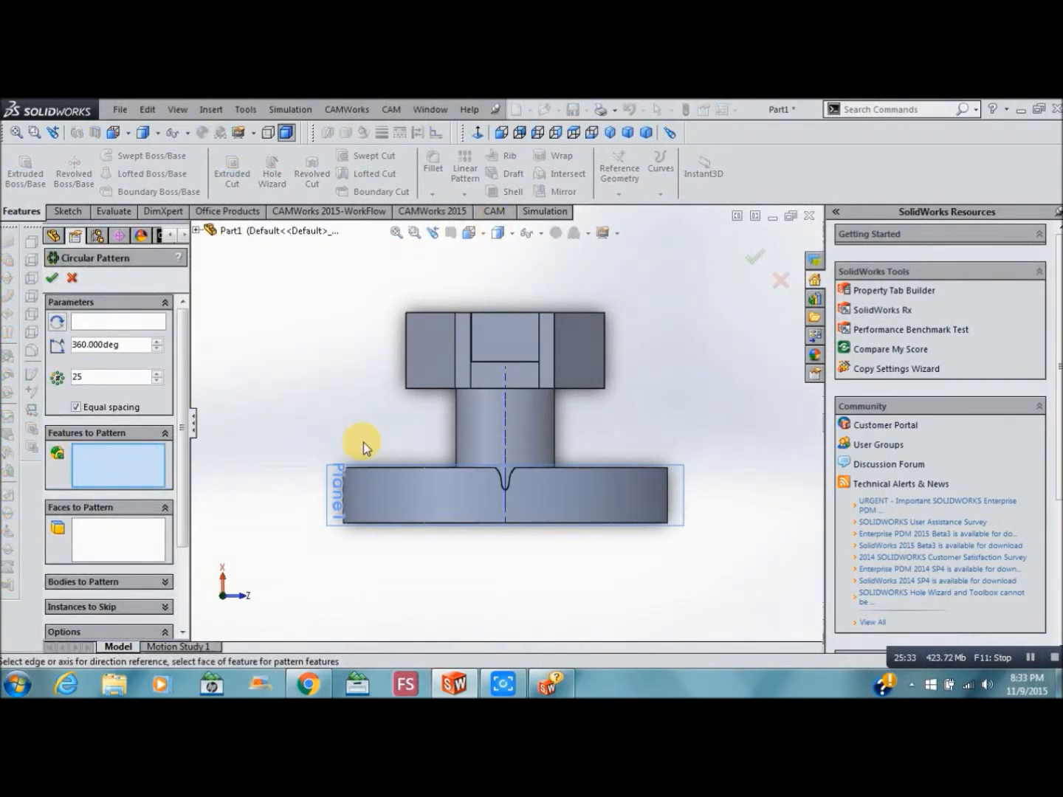
left_click(197, 231)
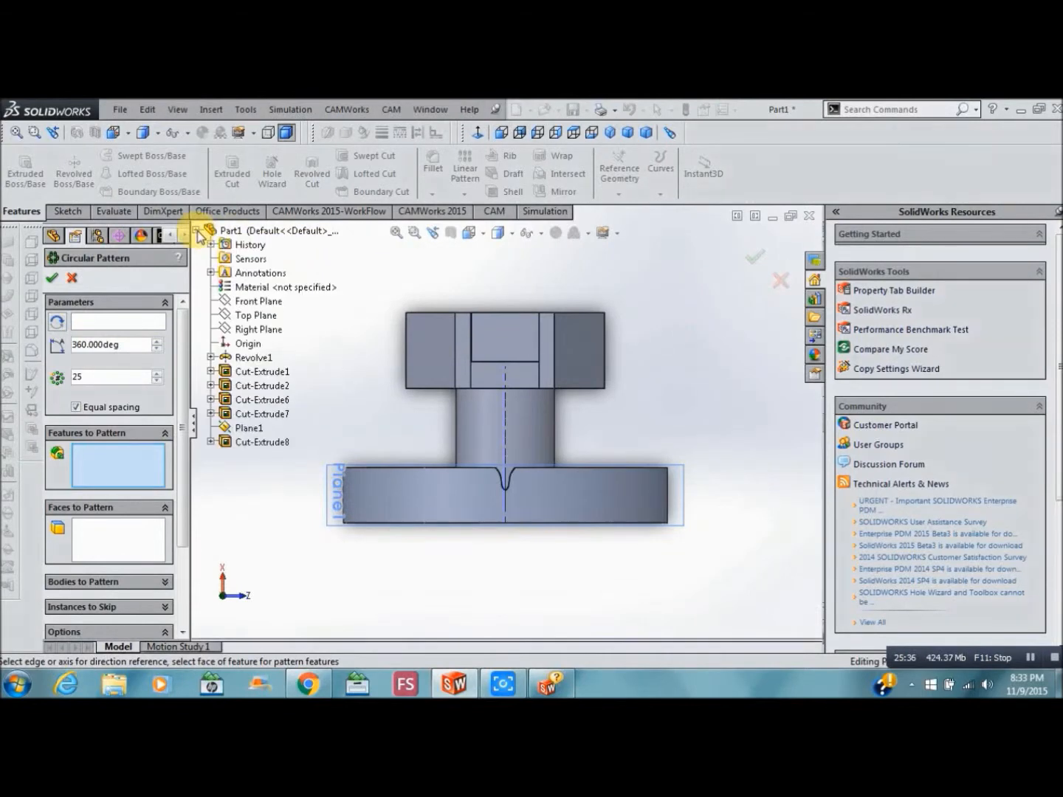
left_click(255, 442)
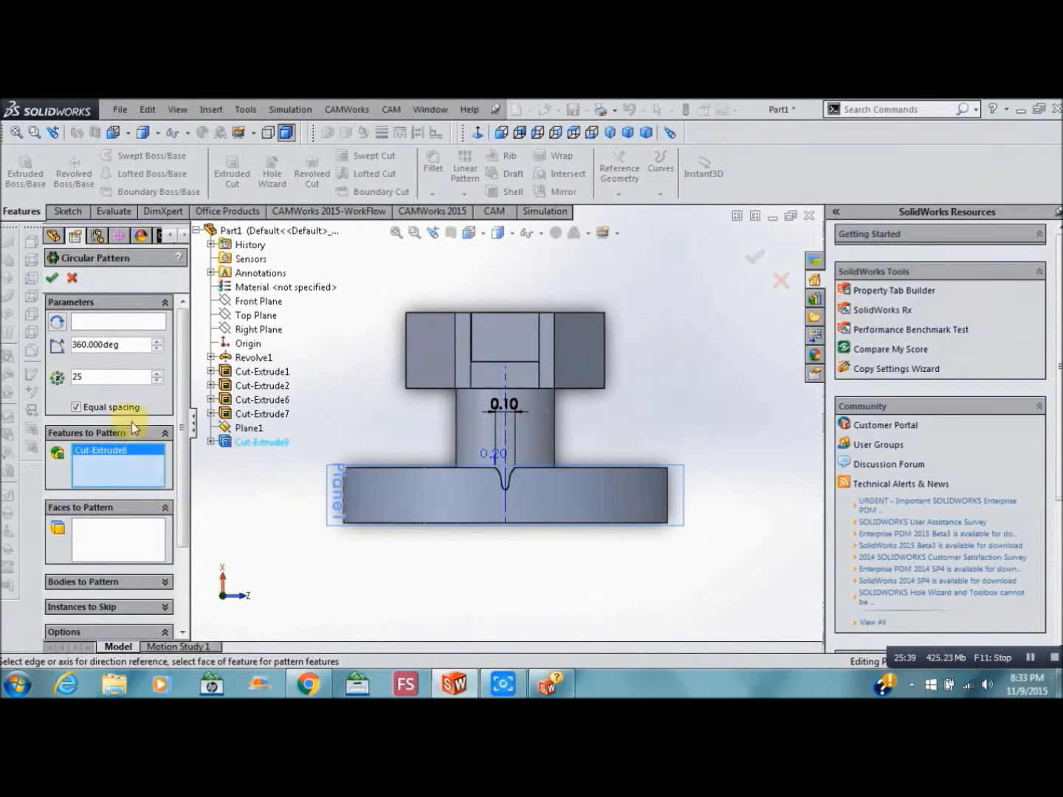
left_click(127, 326)
left_click(280, 542)
key("Down")
key("Down")
key("Down")
key("Down")
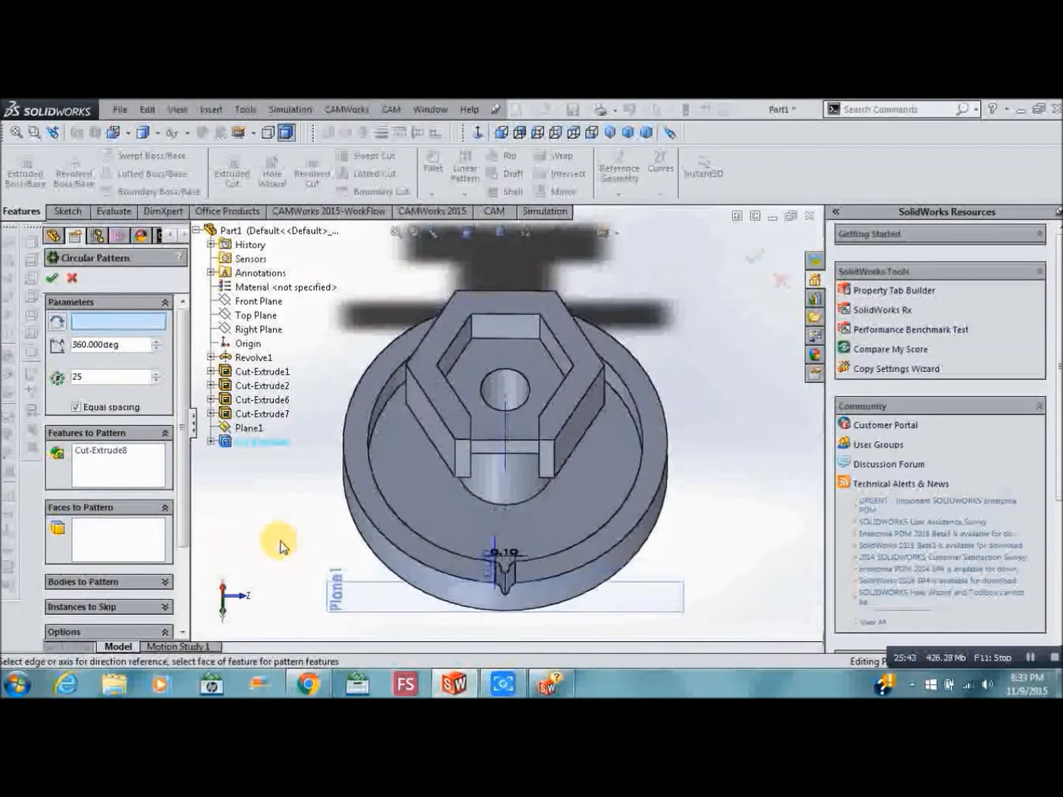
left_click(496, 375)
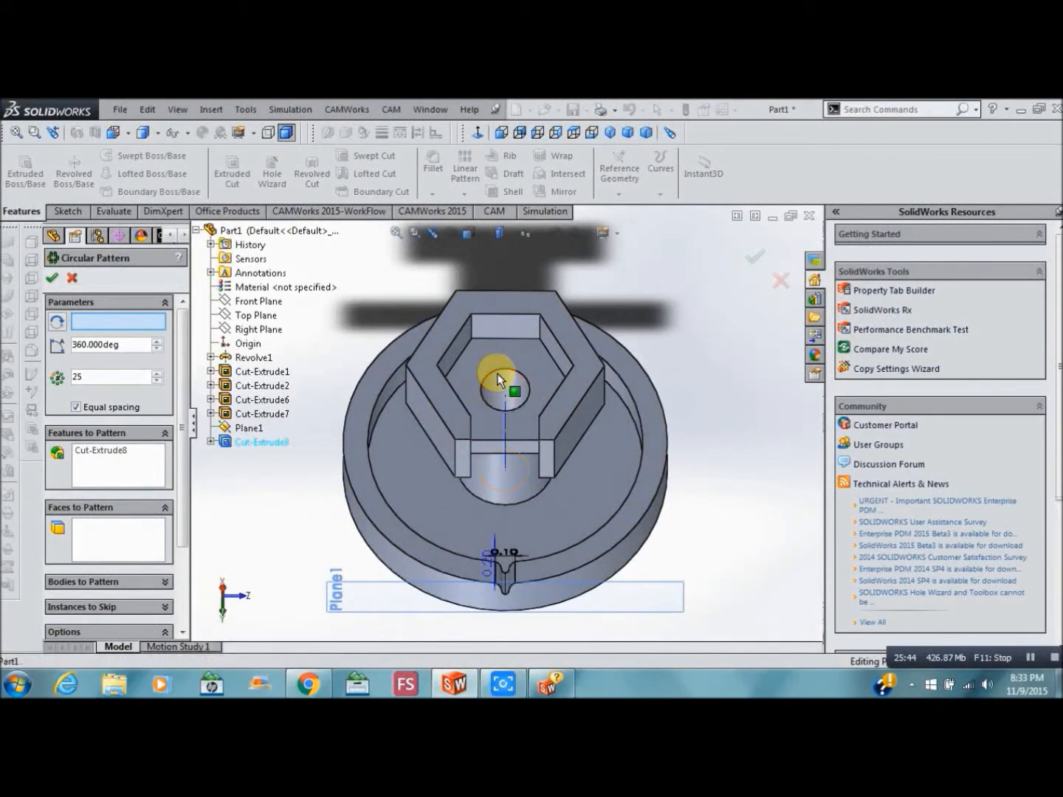
left_click(497, 375)
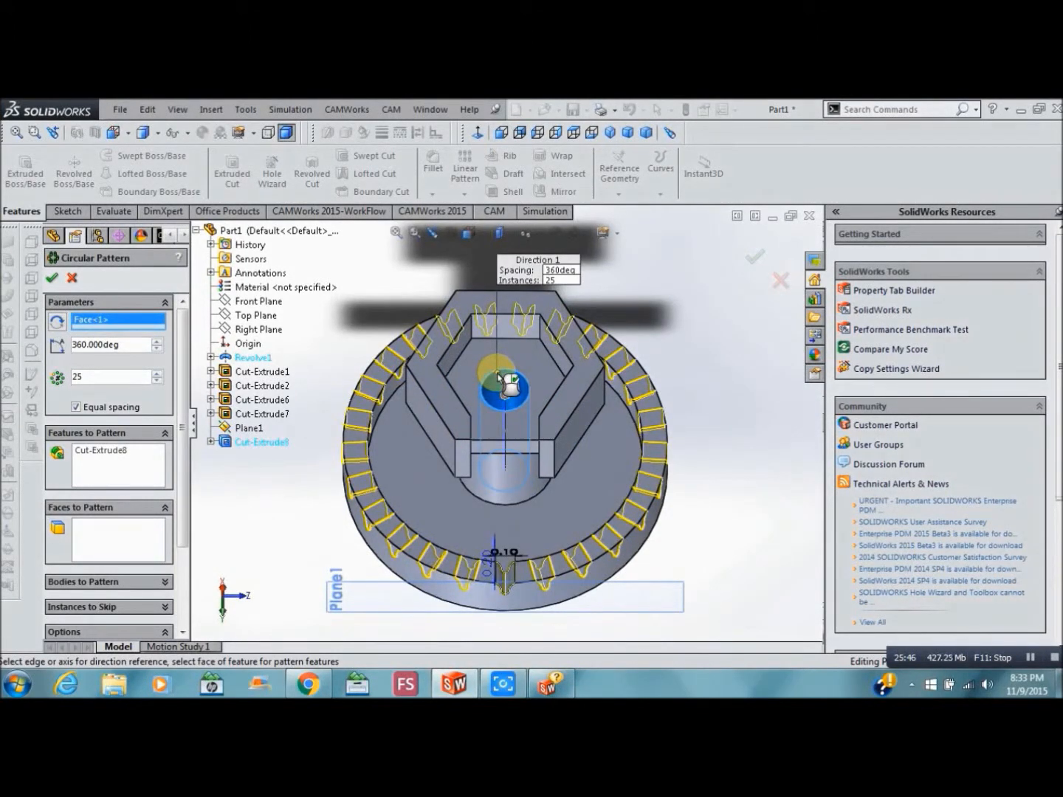
Set the notch pattern to 40 instances and create it around the flange rim.
left_click(157, 374)
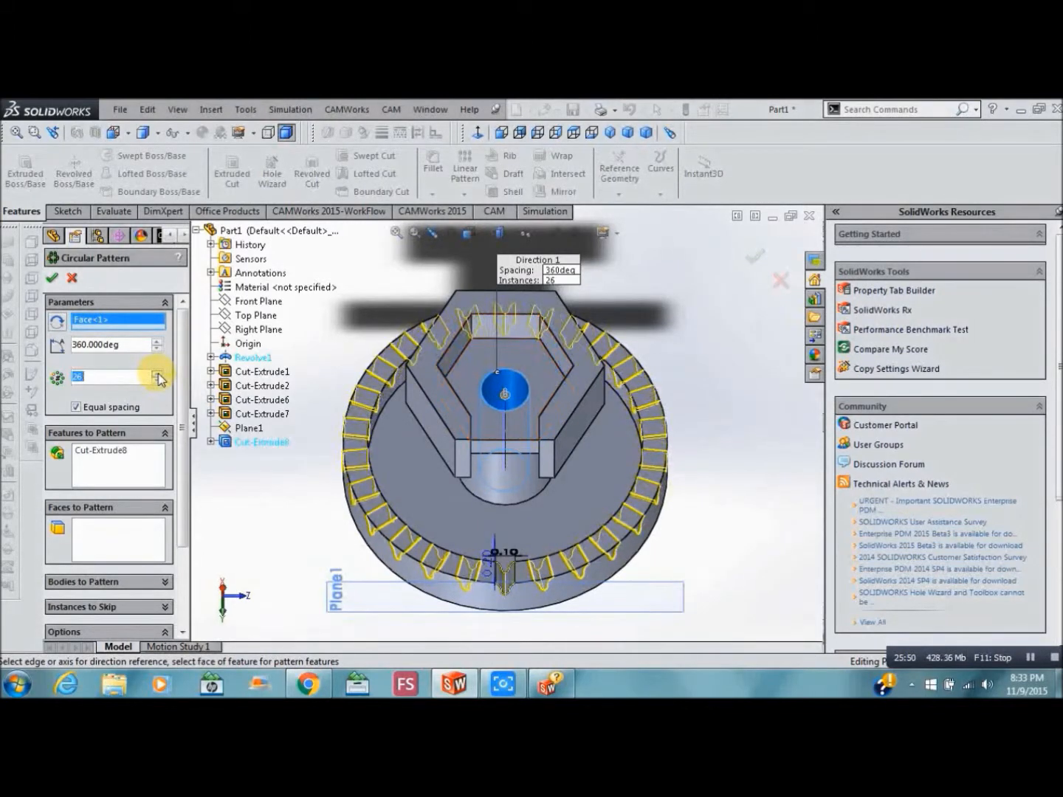
left_click(157, 375)
left_click(157, 375)
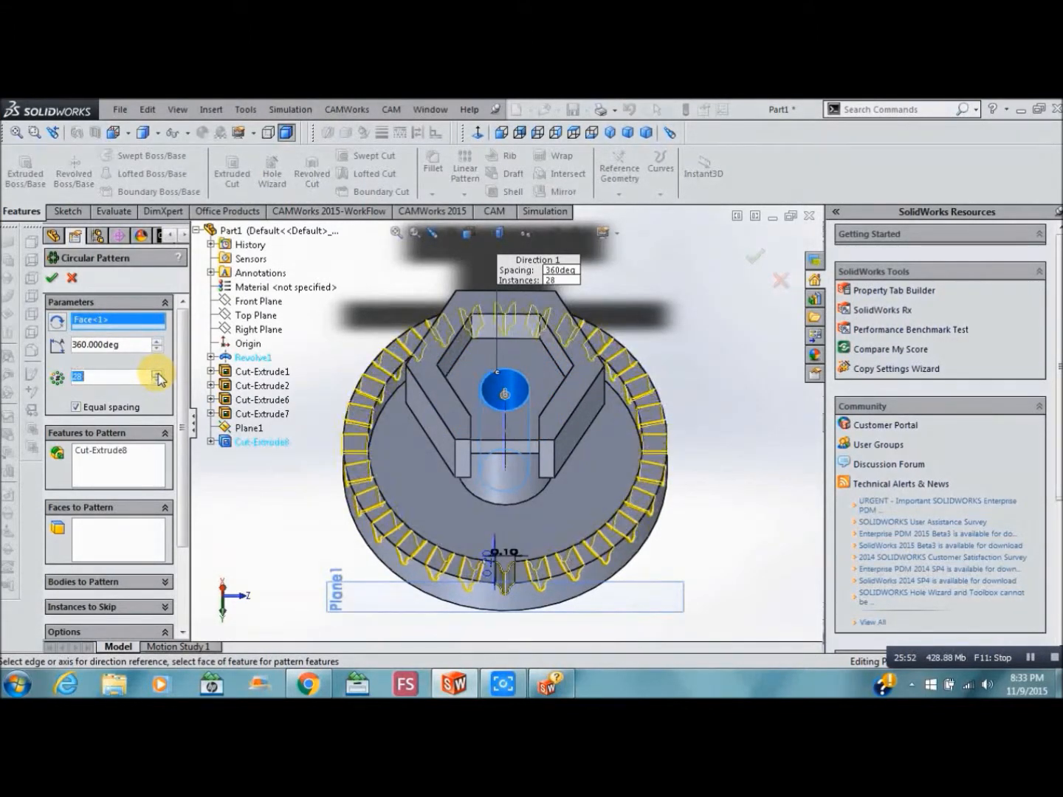
left_click(157, 374)
left_click(156, 374)
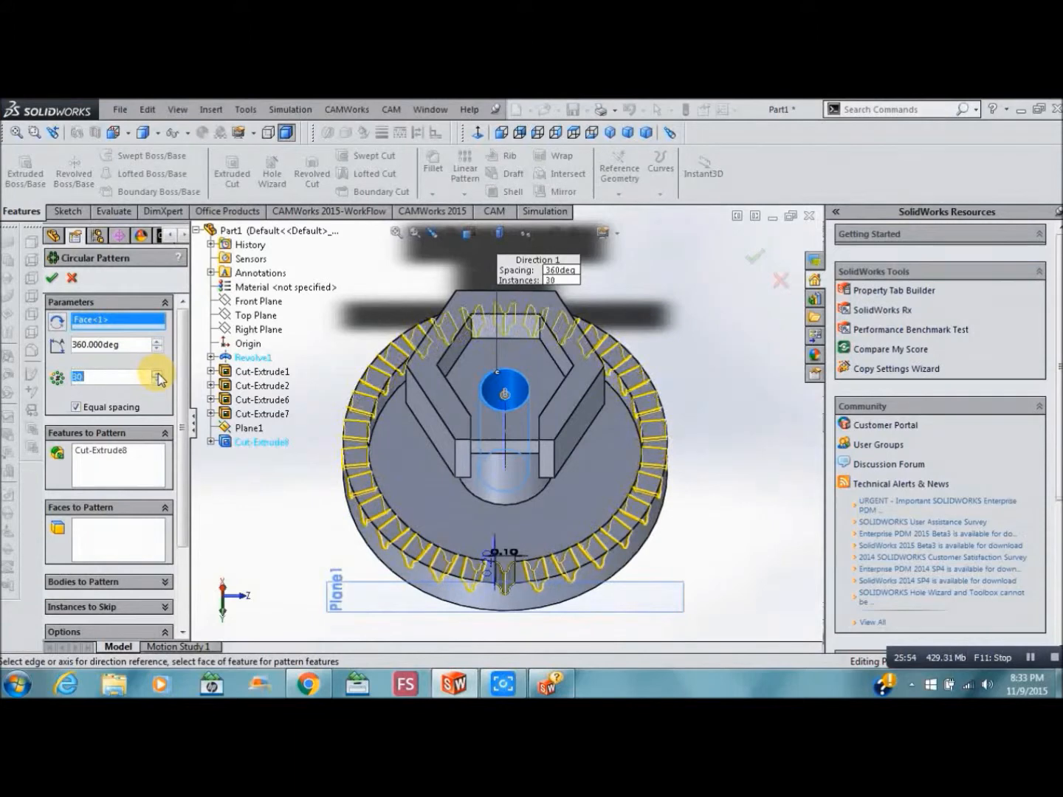
left_click(157, 374)
left_click(158, 375)
left_click(157, 375)
left_click(158, 375)
left_click(157, 374)
left_click(157, 375)
left_click(157, 375)
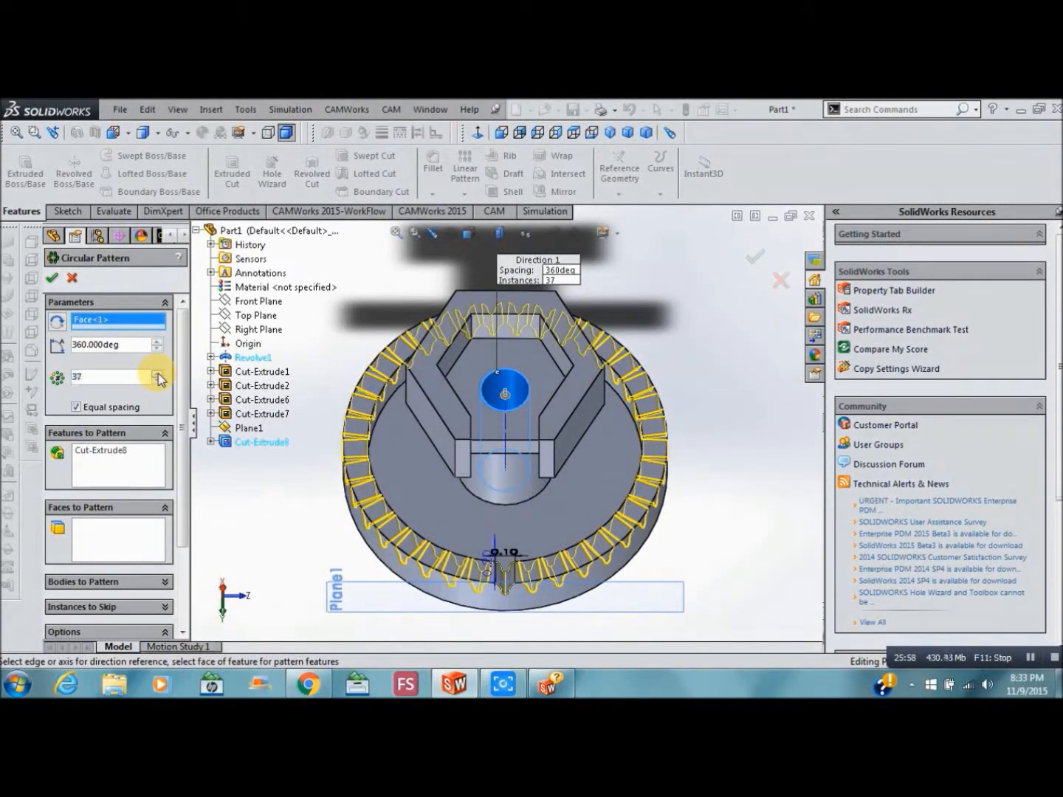
left_click(156, 375)
left_click(157, 374)
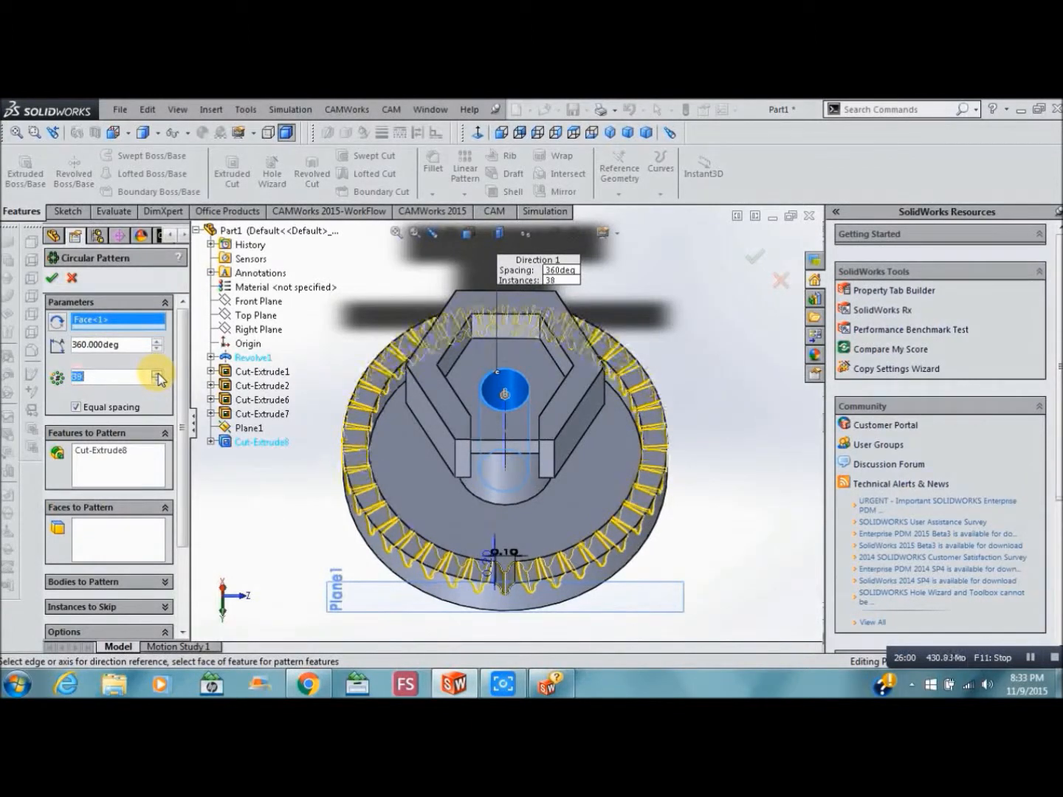
left_click(157, 375)
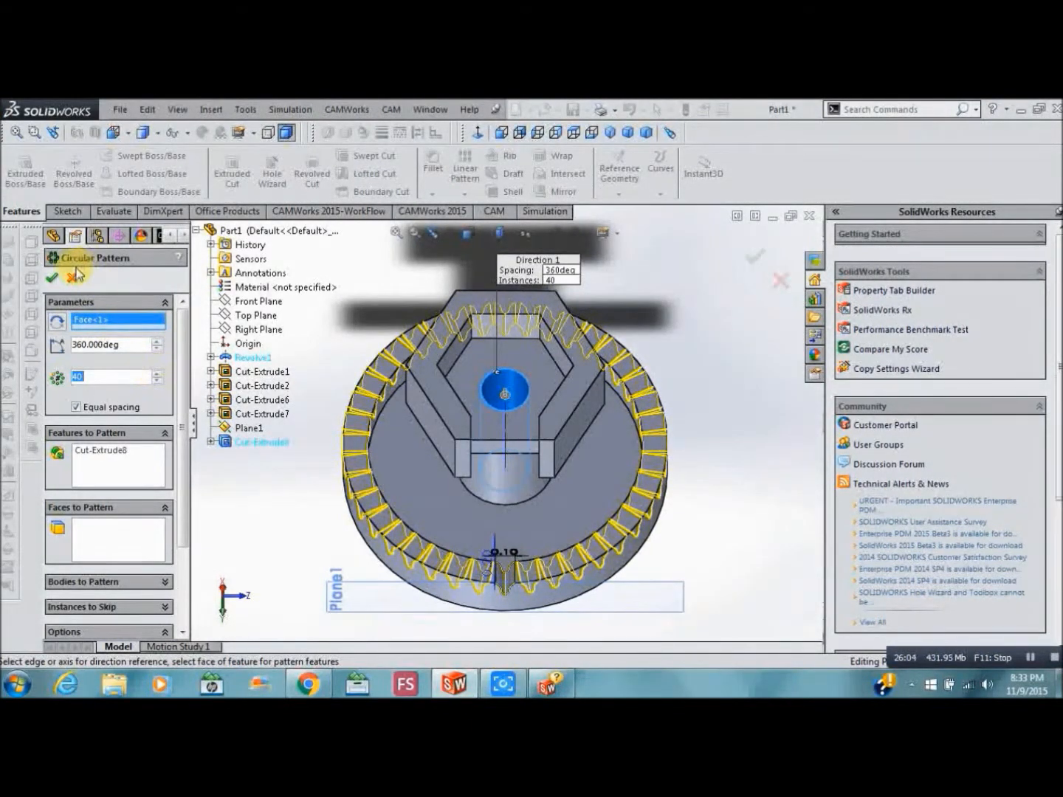
left_click(51, 279)
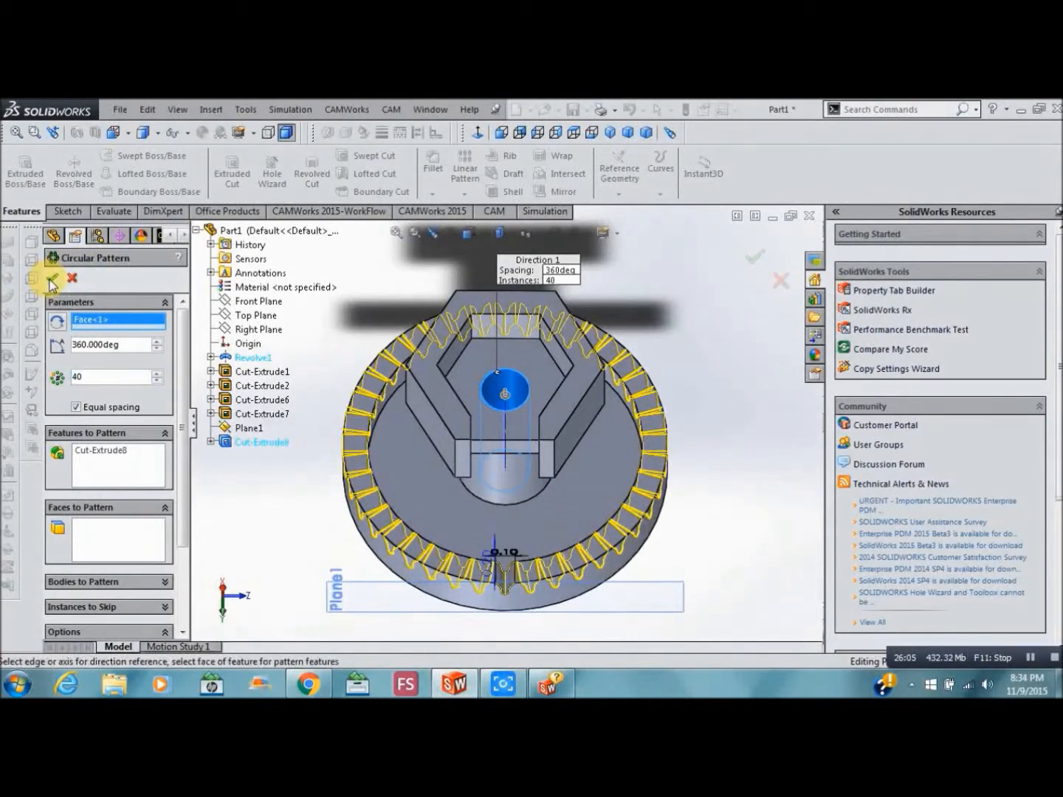
left_click(295, 495)
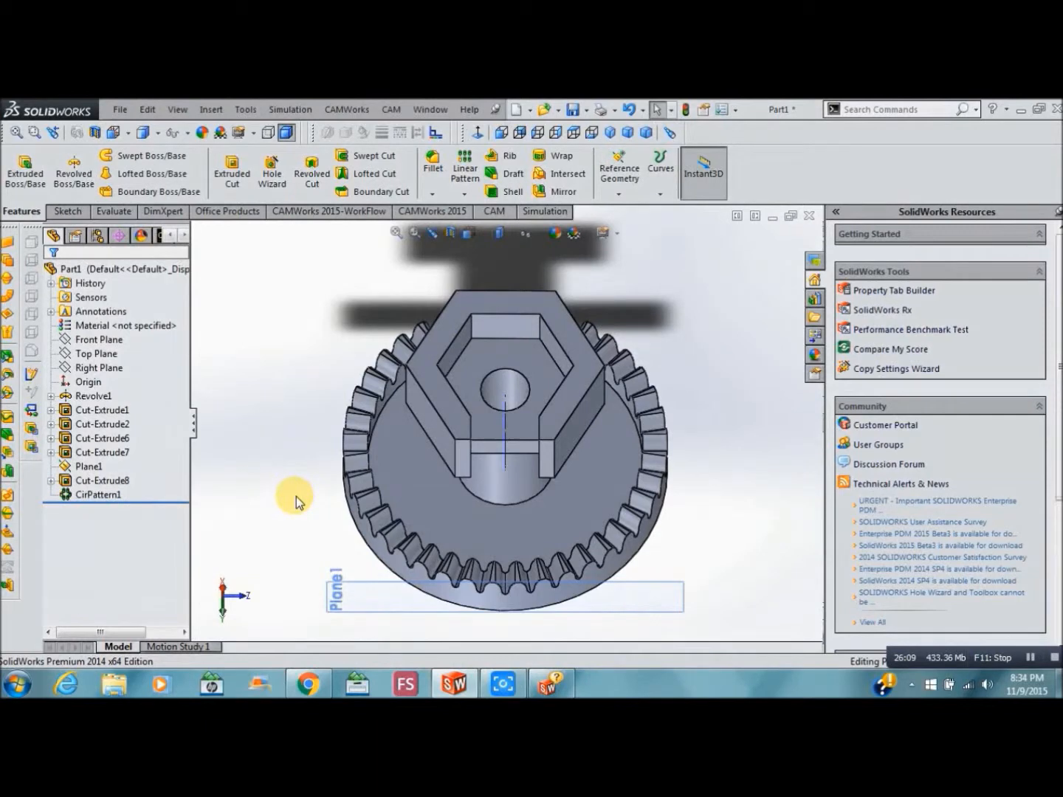
Start an angle-distance chamfer of 0.1 in at 45° on one lower outer edge of the hexagonal head.
key("Up")
key("Up")
key("Up")
key("Up")
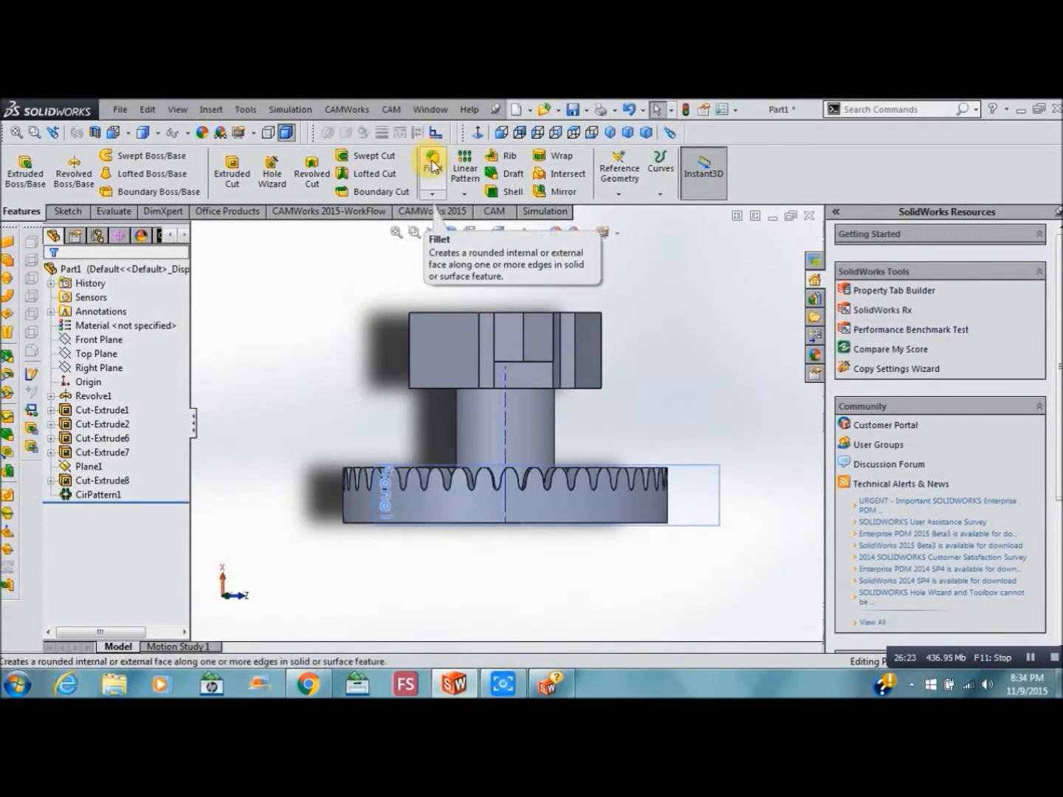
left_click(433, 194)
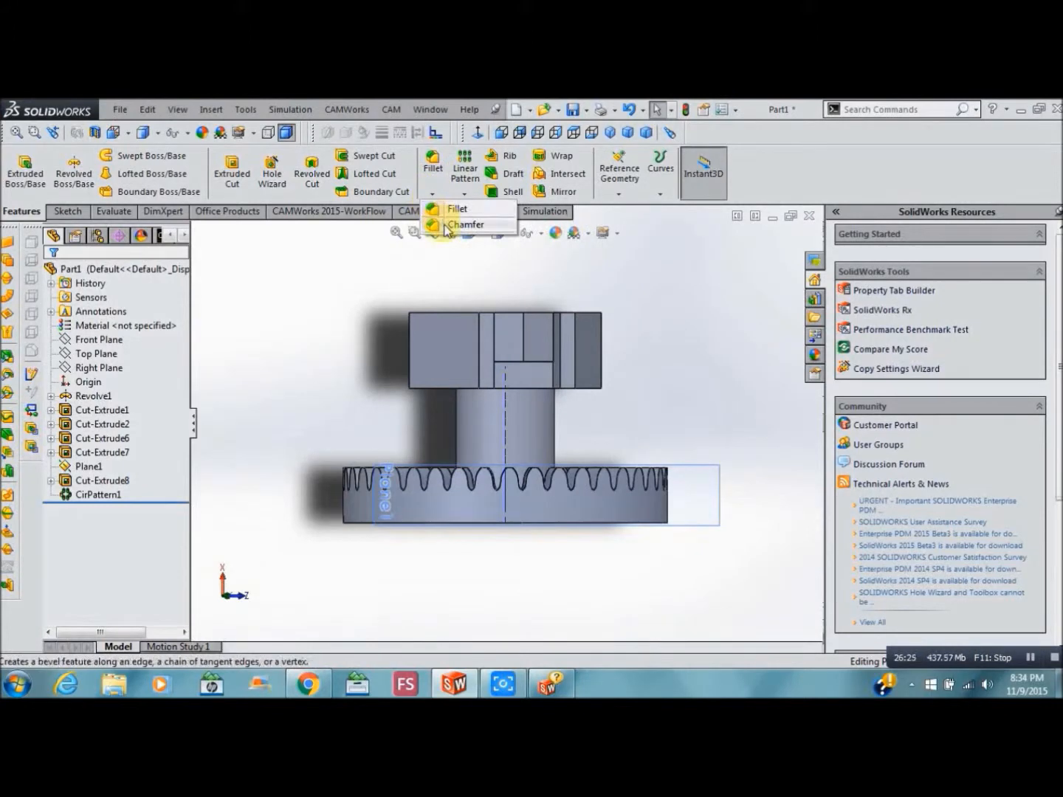
left_click(445, 226)
left_click(88, 448)
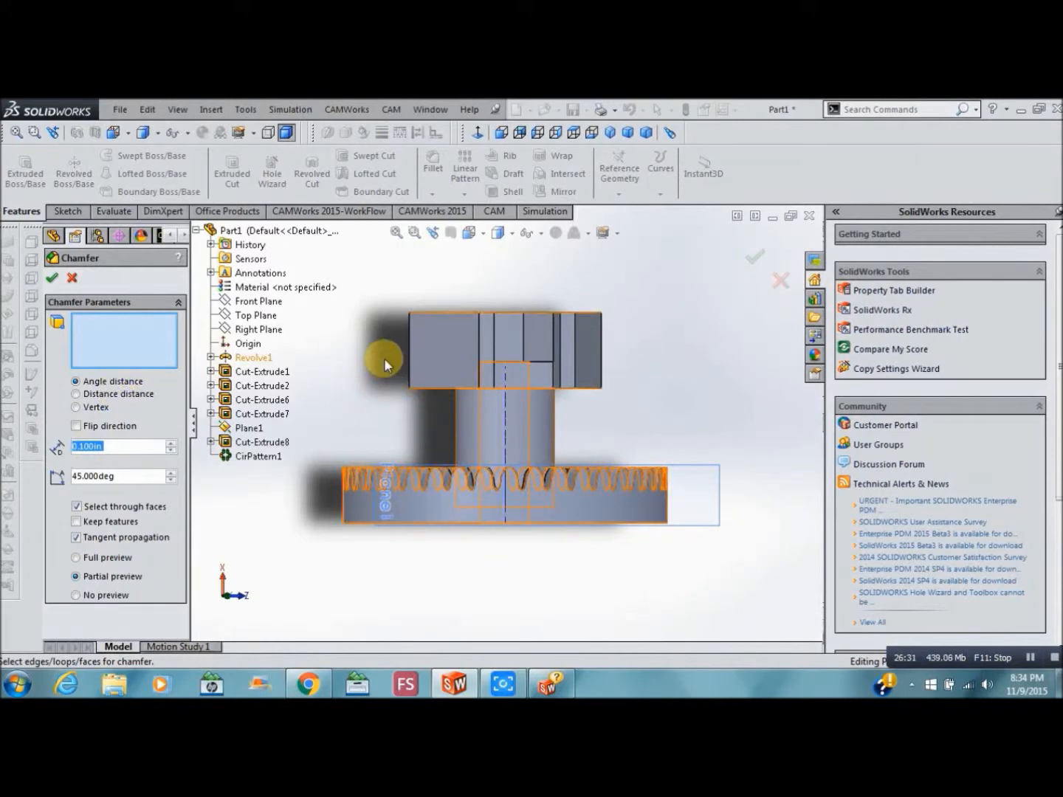
left_click(437, 389)
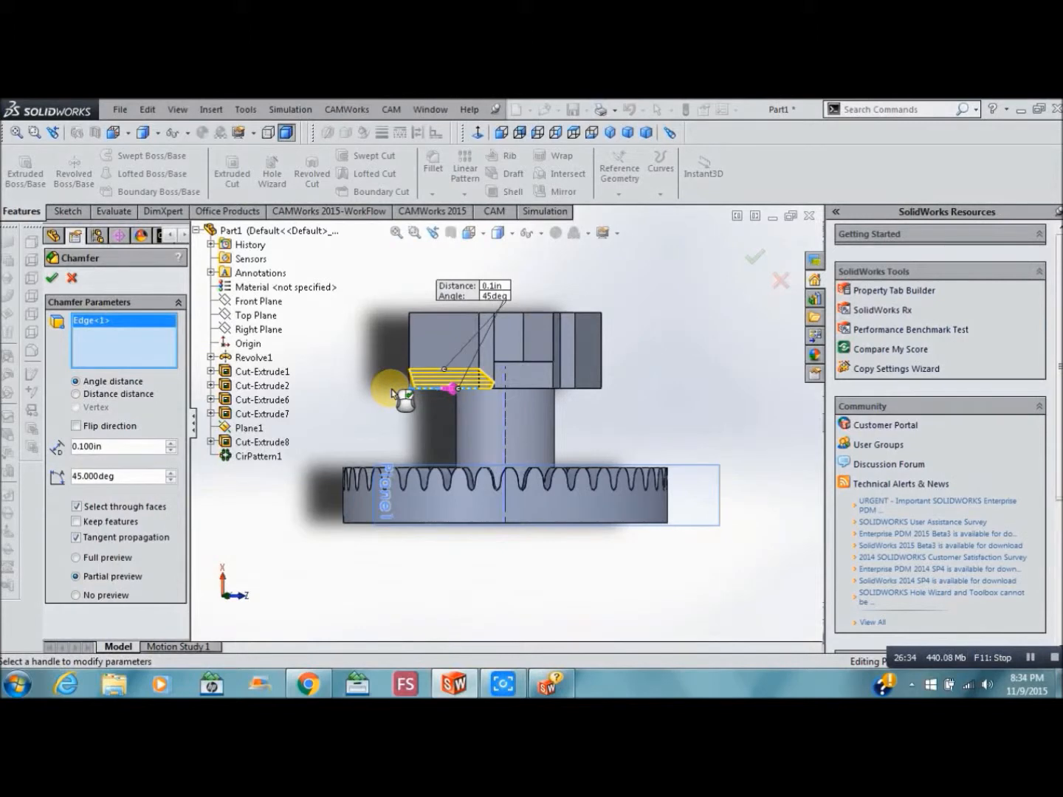
Add the adjacent lower outer edge of the hexagonal head to the chamfer selection.
key("Right")
key("Right")
key("Right")
key("Right")
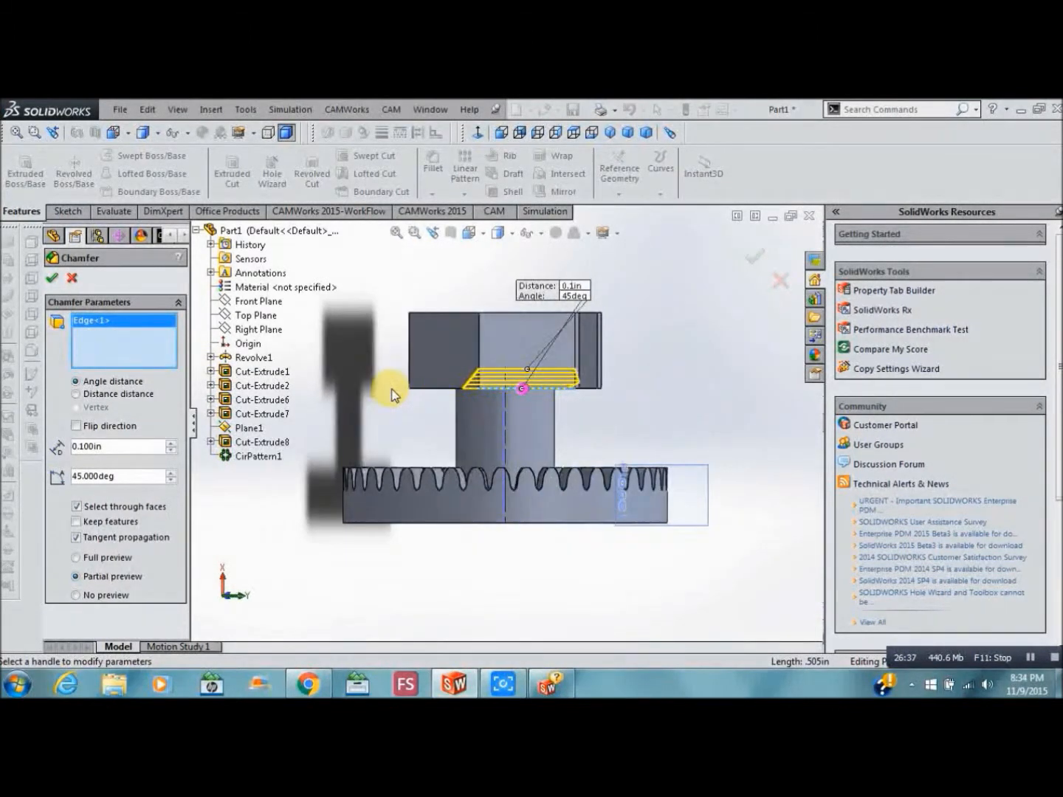
left_click(418, 388)
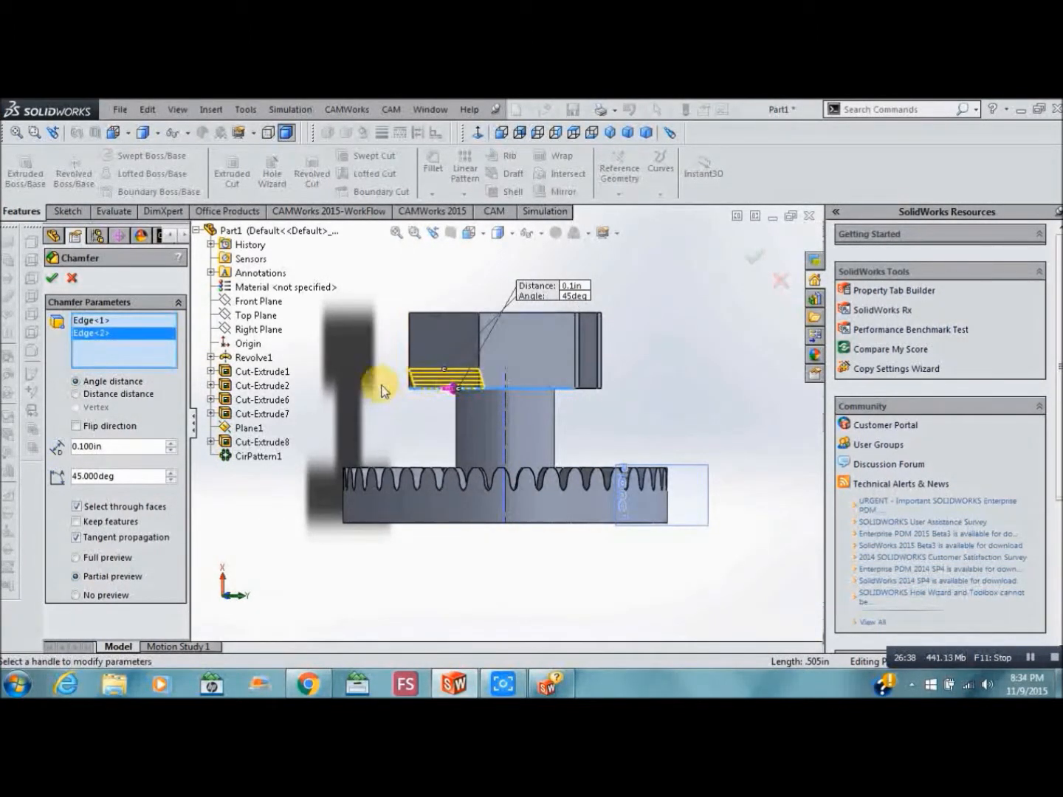
Switch the chamfer to full preview and add a third lower outer edge of the hexagonal head.
key("Right")
key("Right")
key("Right")
key("Right")
key("Right")
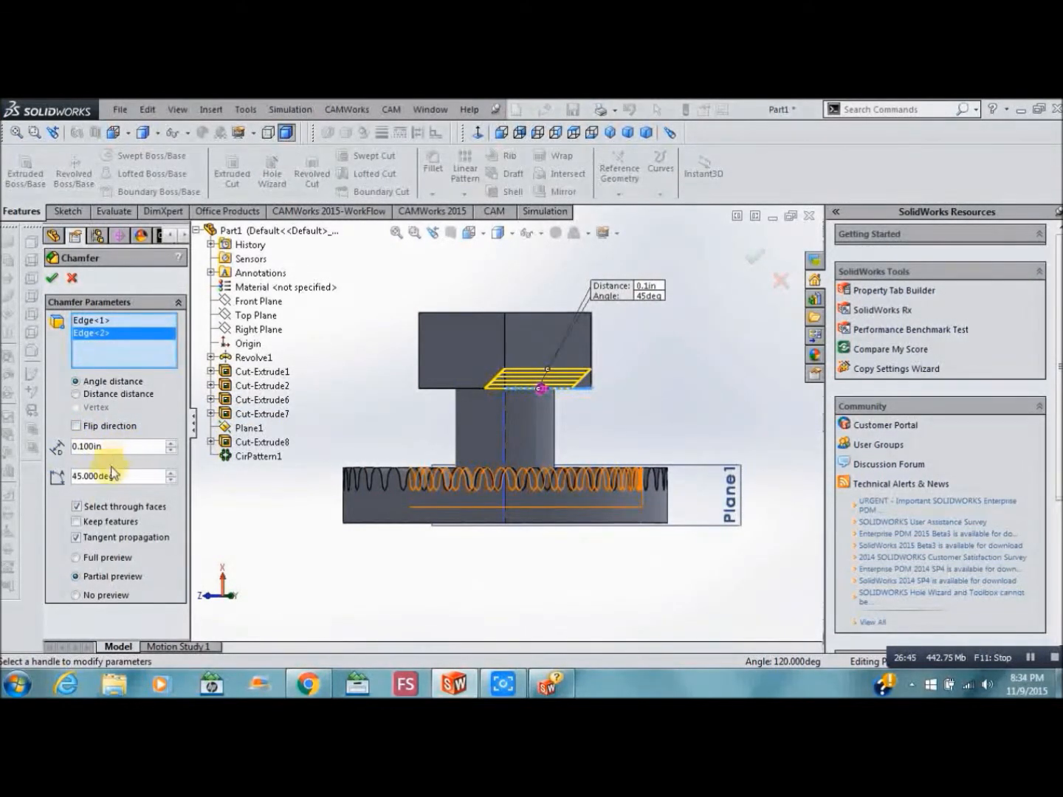
left_click(76, 558)
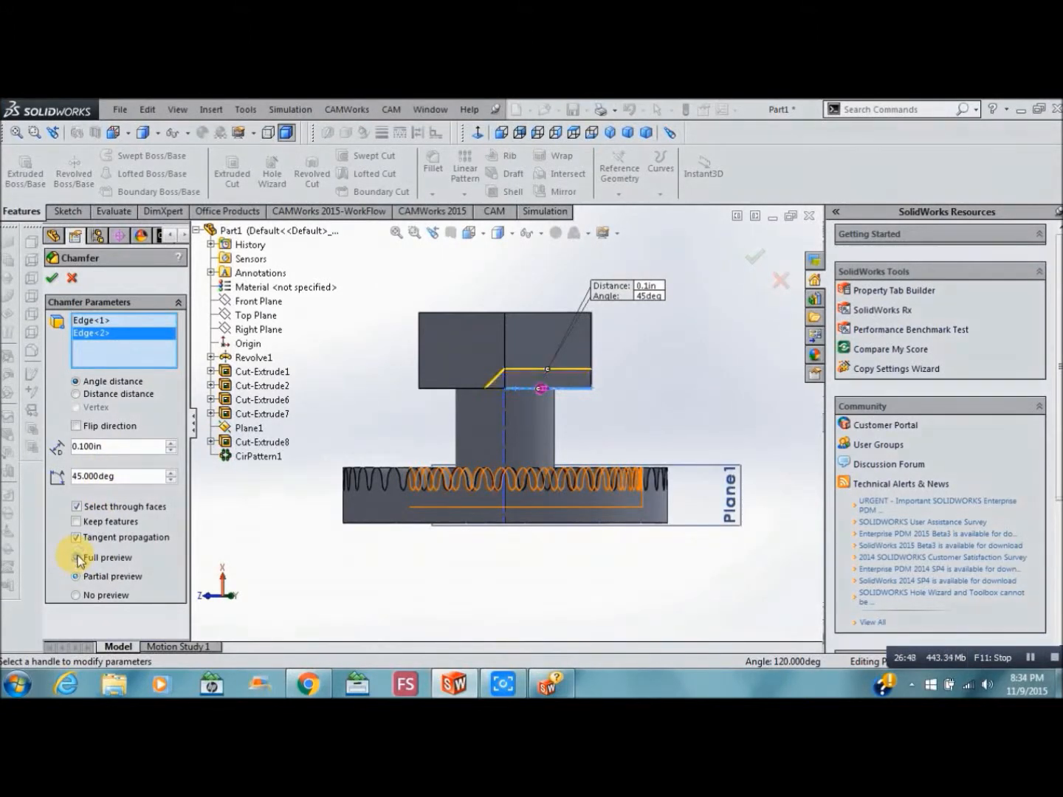
left_click(468, 389)
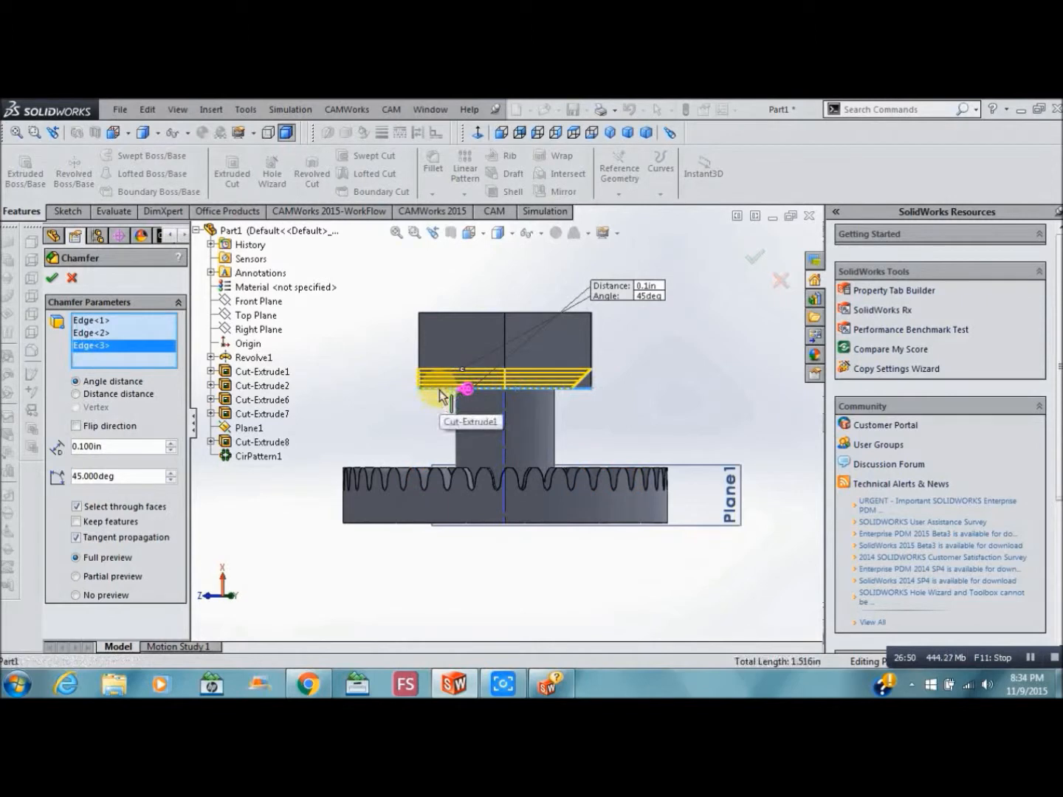
left_click(440, 389)
left_click(439, 389)
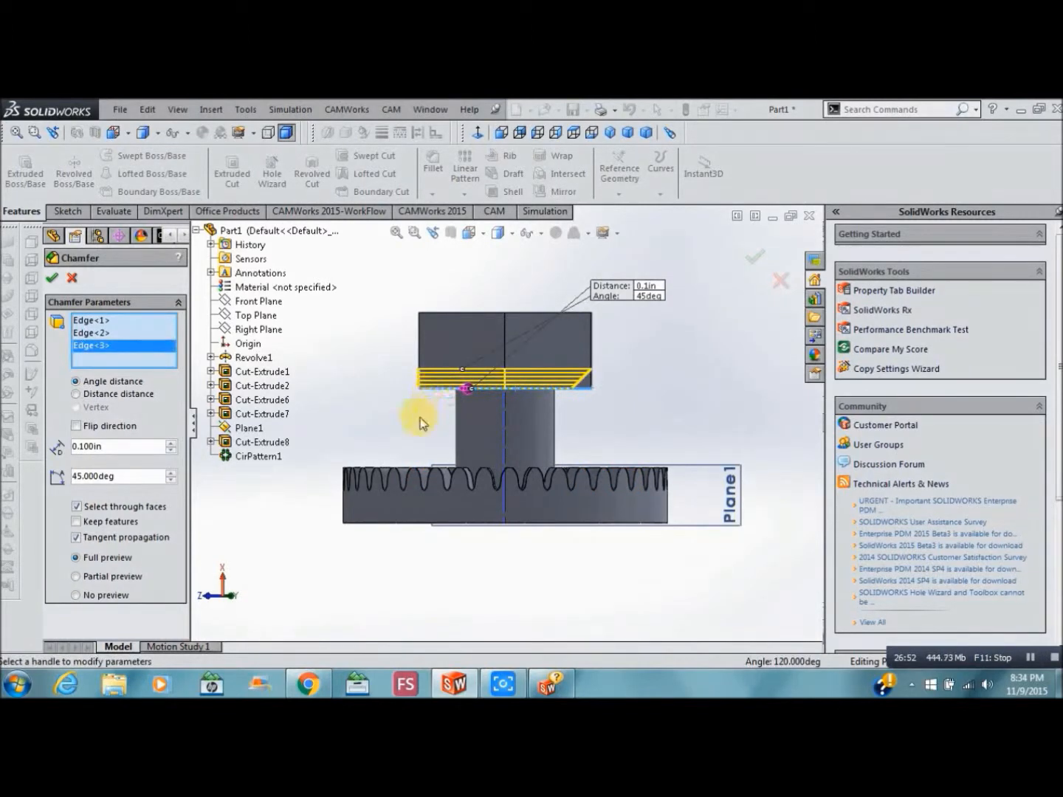
Add a fourth lower outer edge of the hexagonal head to the chamfer selection.
key("Right")
key("Right")
key("Right")
key("Right")
key("Right")
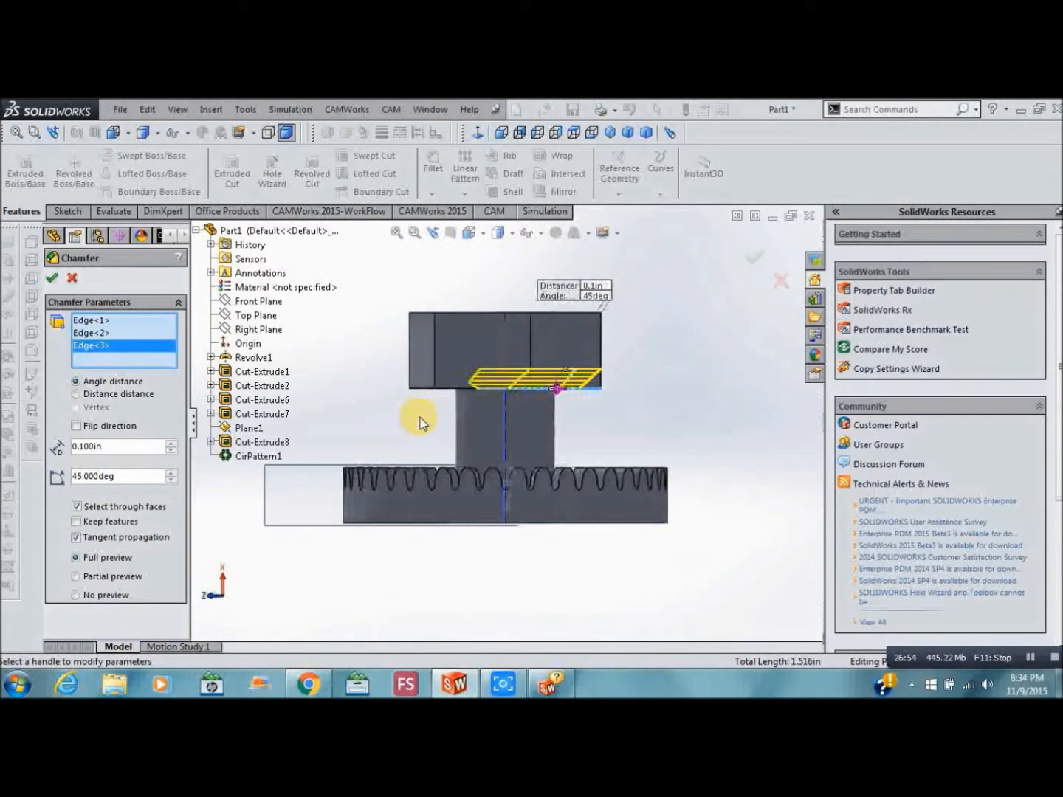
left_click(434, 392)
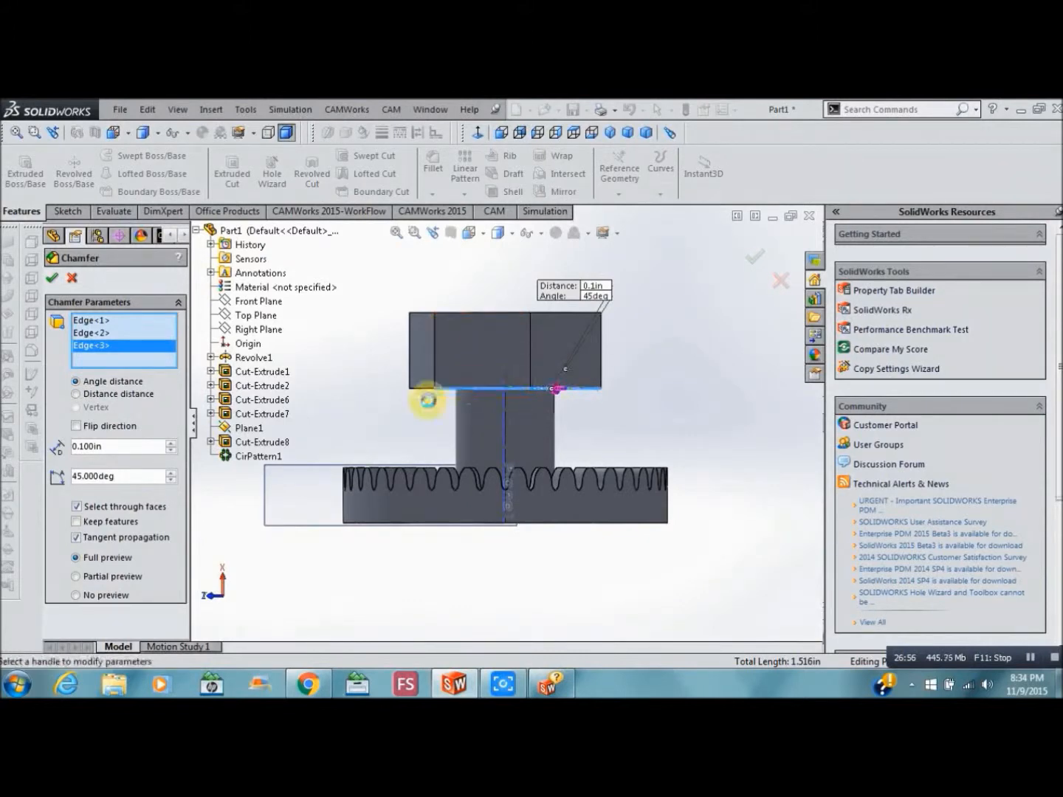
Add the fifth lower outer edge of the hexagonal head and the adjoining short lower edge beside the slot to the chamfer.
key("Right")
key("Right")
key("Right")
key("Right")
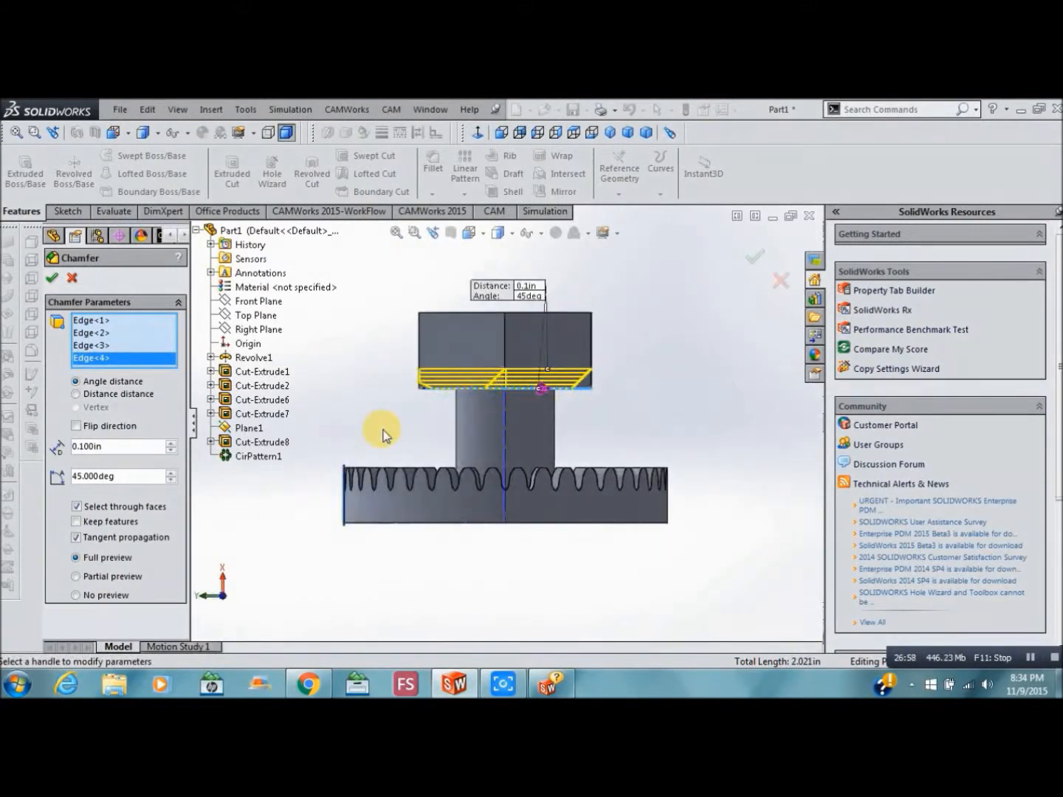
key("Down")
key("Down")
key("Down")
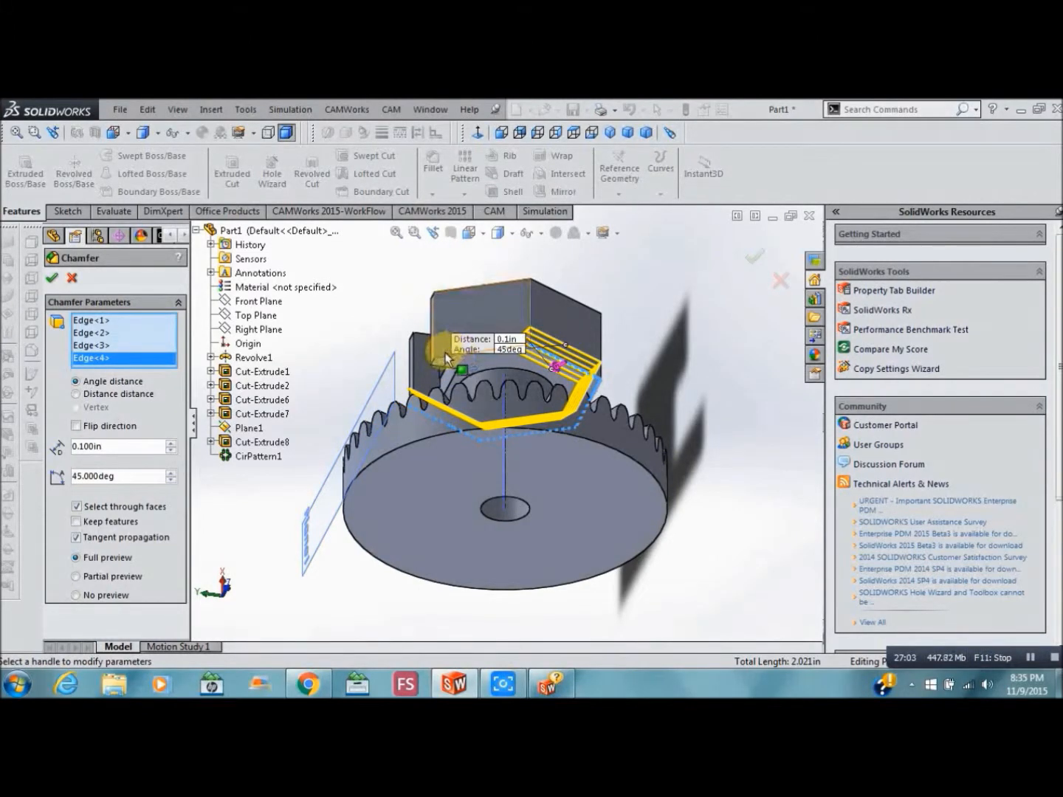
left_click(446, 362)
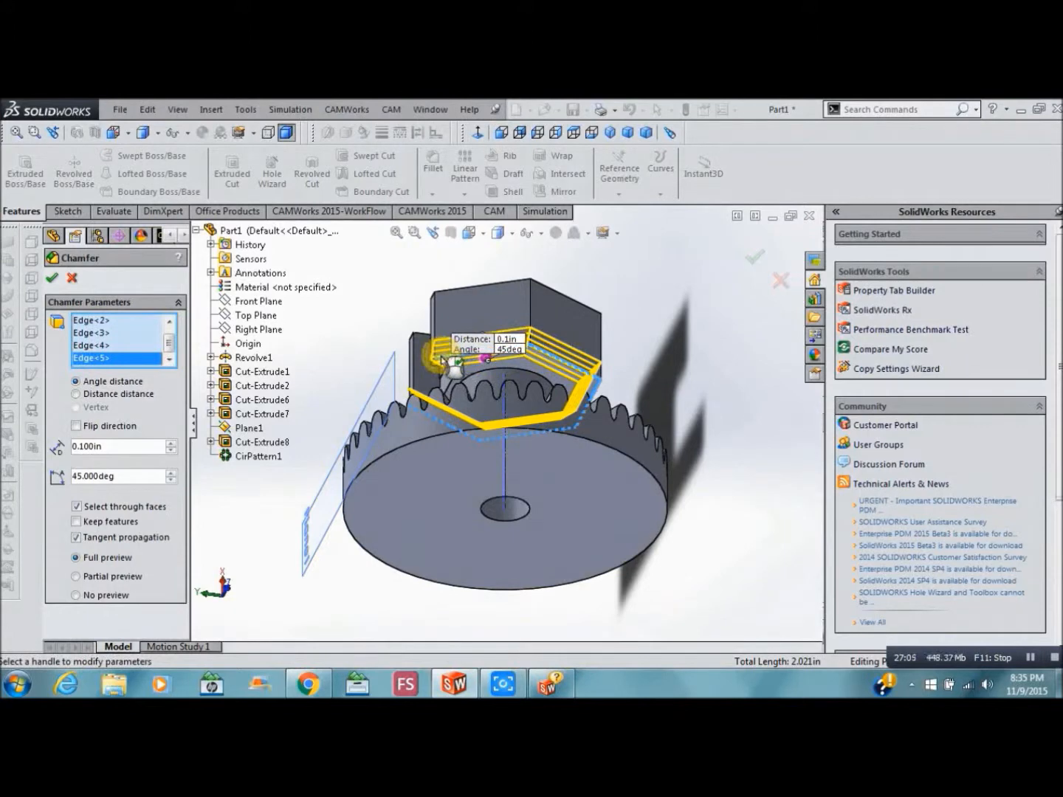
left_click(443, 377)
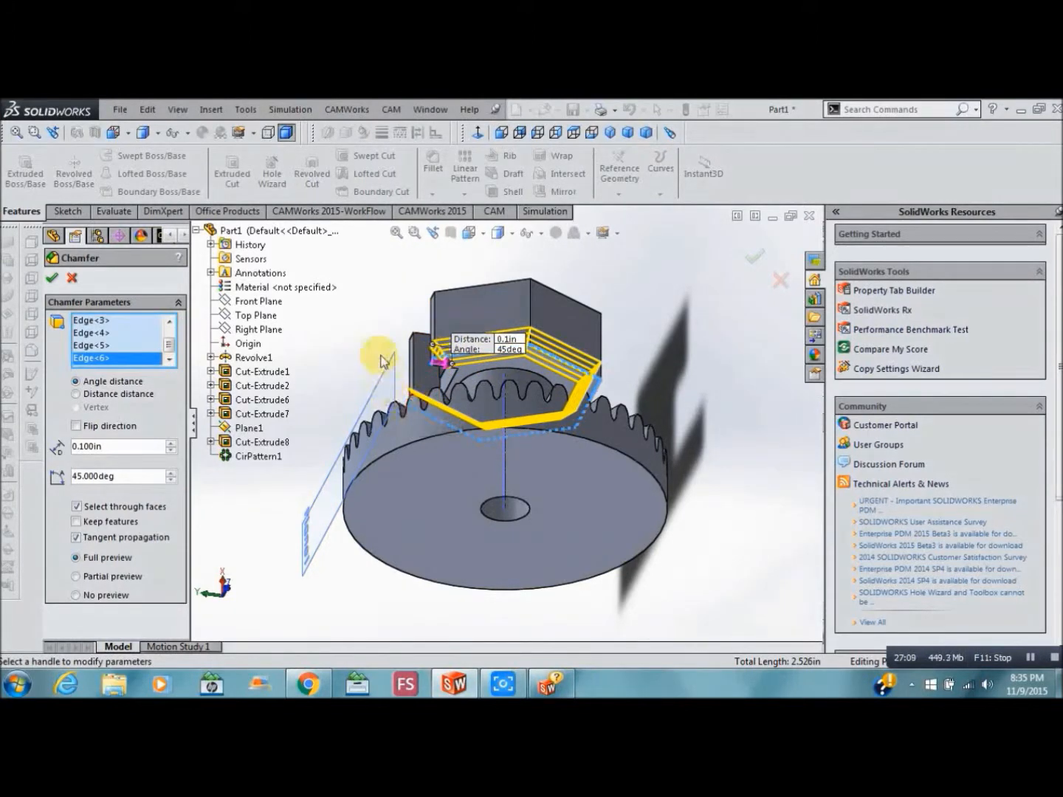
Add the short lower edge on the slot's other side and the flange's circular bottom outer edge to the chamfer selection.
key("Right")
key("Right")
key("Right")
key("Right")
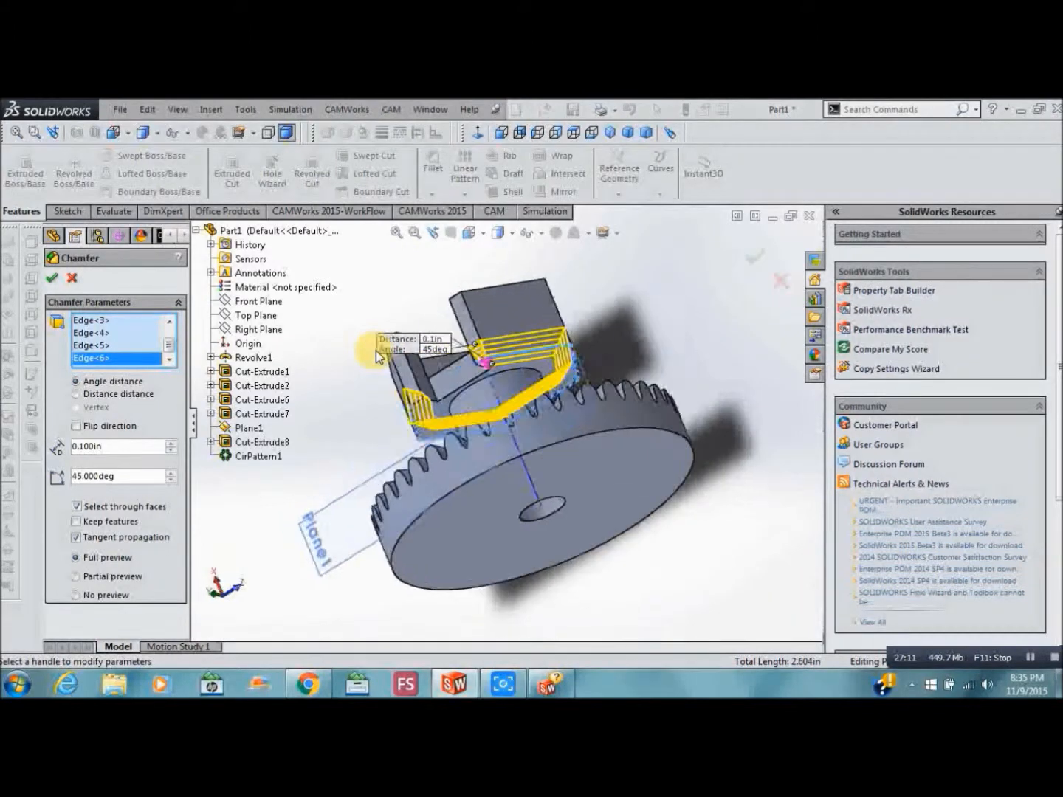
key("Up")
key("Up")
key("Up")
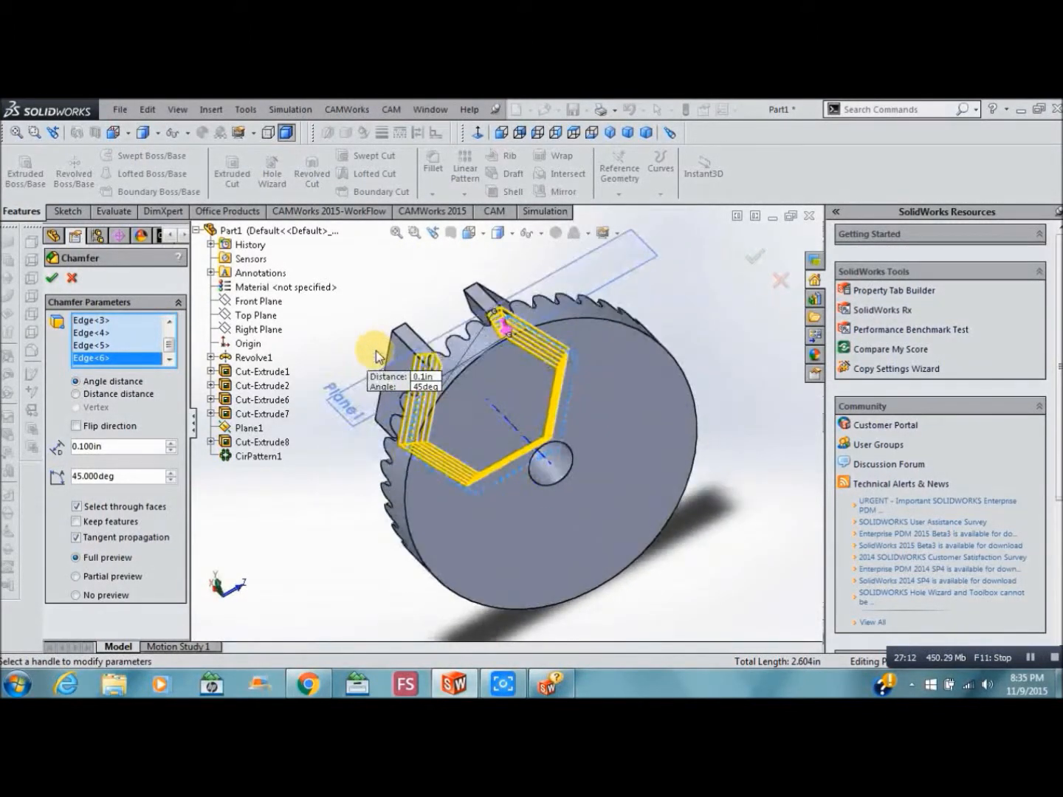
key("Up")
key("Up")
key("Up")
key("Up")
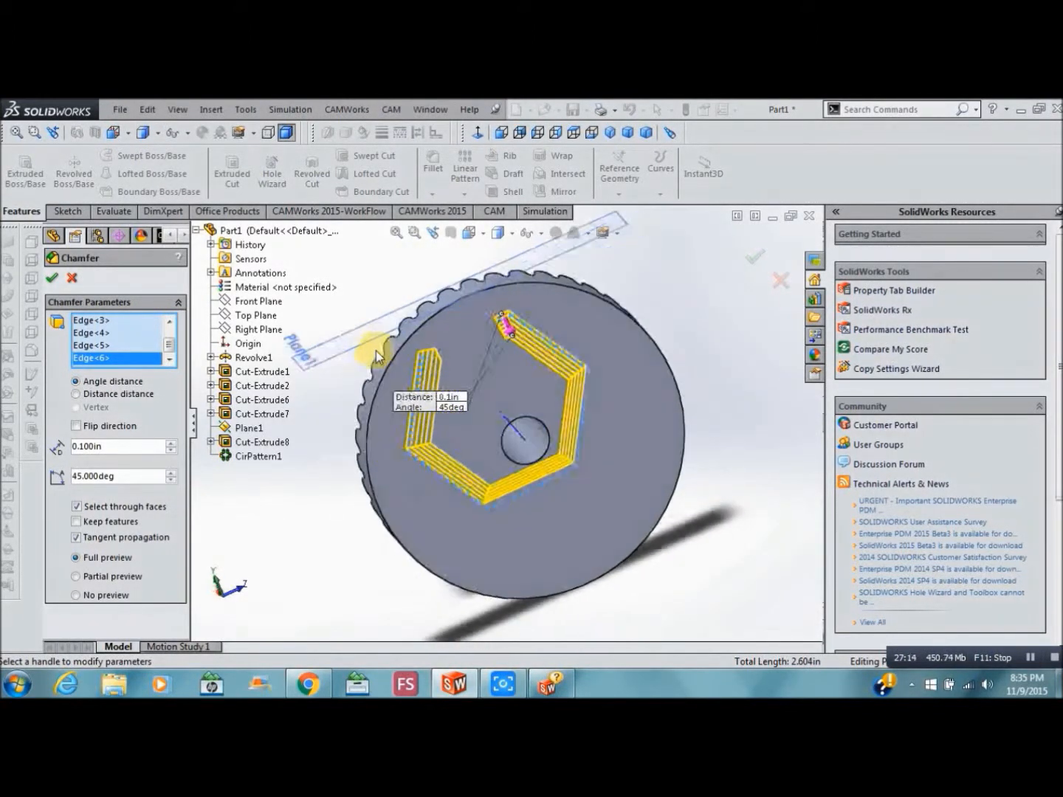
key("Up")
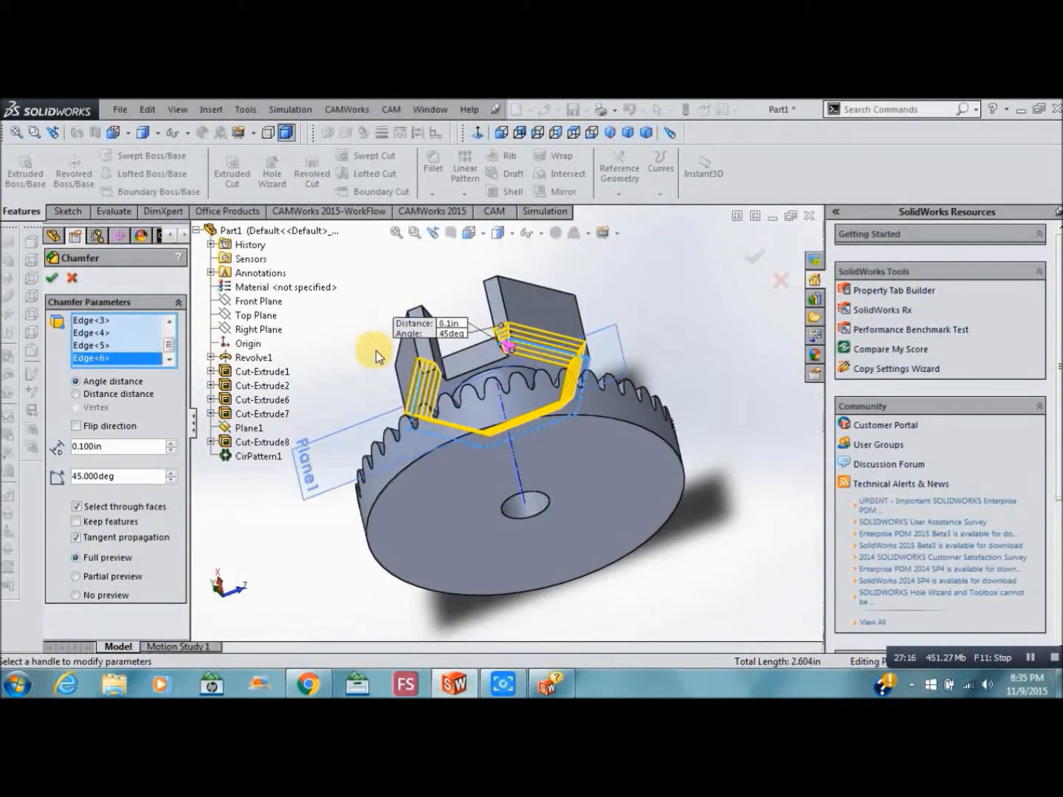
left_click(434, 373)
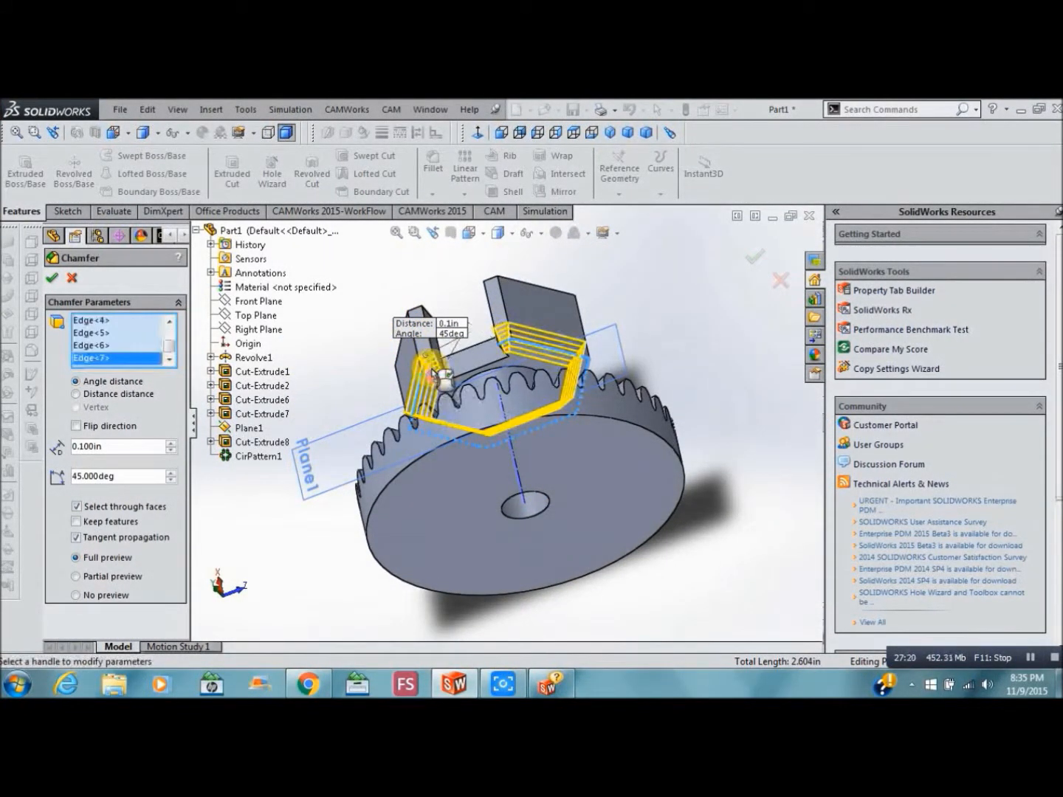
left_click(422, 458)
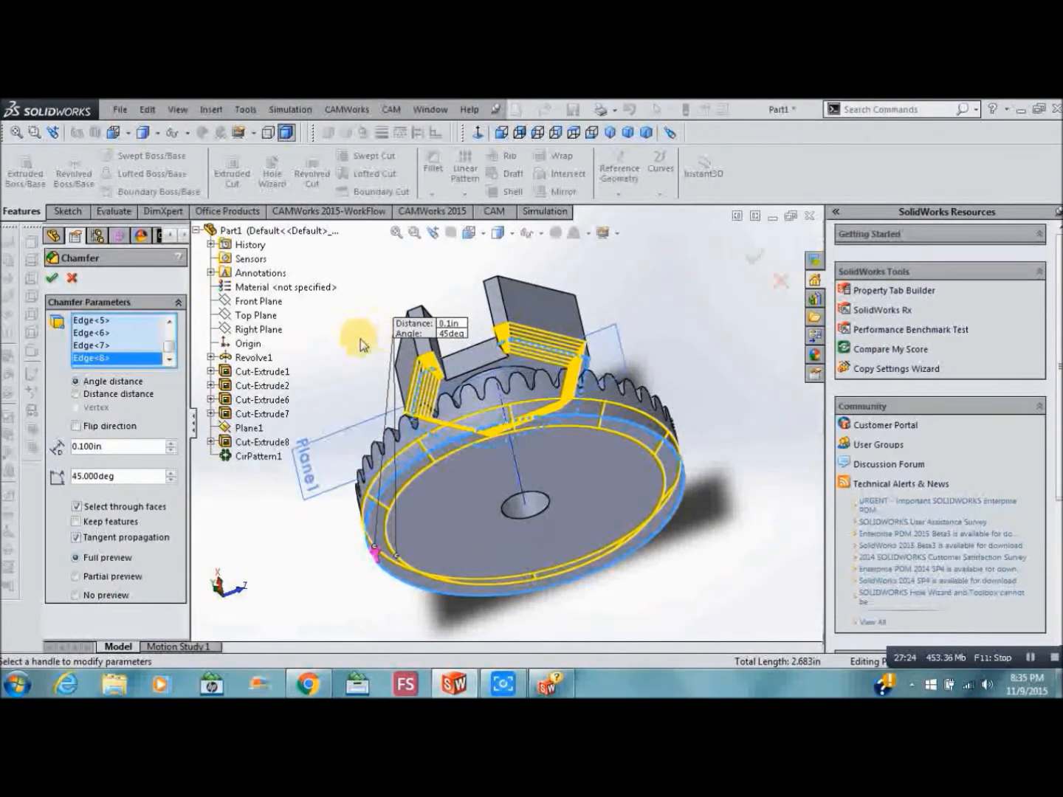
Set the chamfer distance to 0.05 in and create the chamfer on the selected head and flange edges.
key("Down")
key("Down")
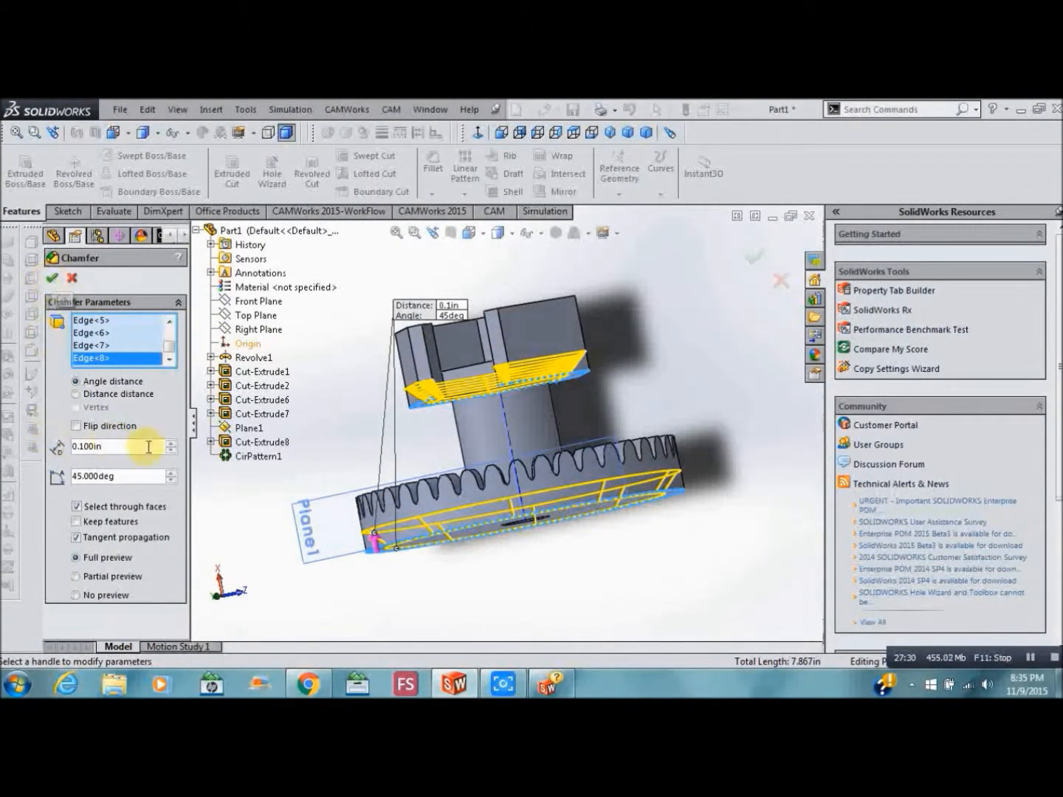
left_click(174, 449)
left_click(174, 450)
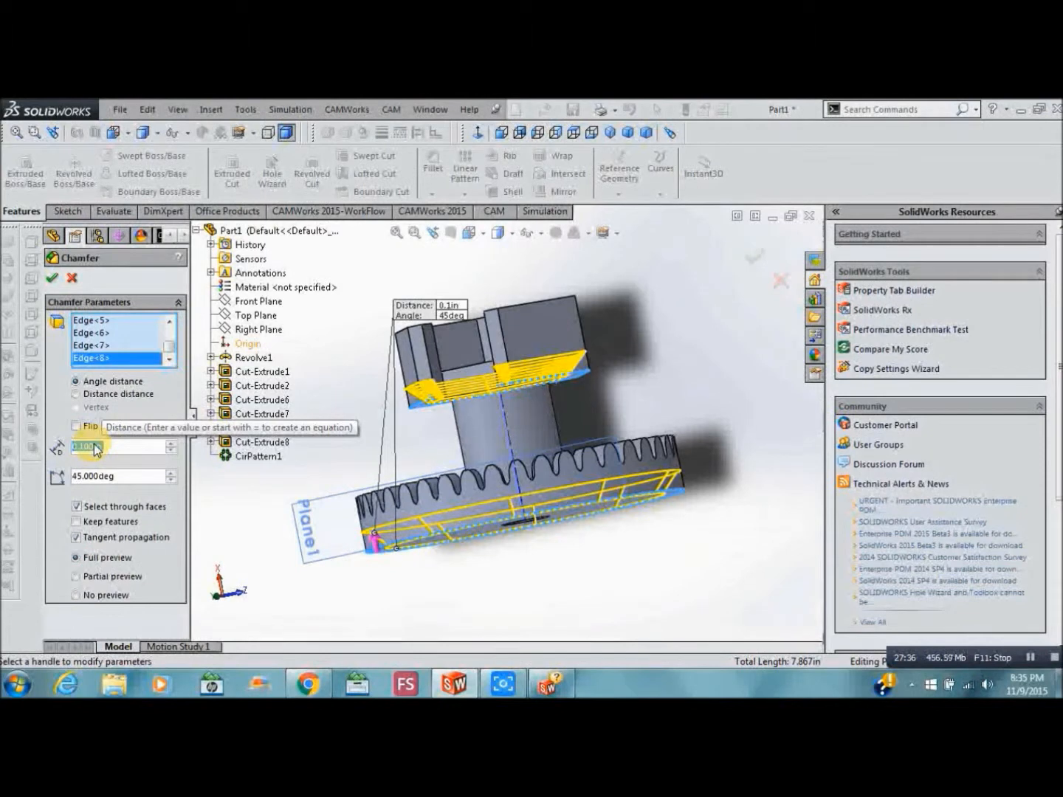
type(".05")
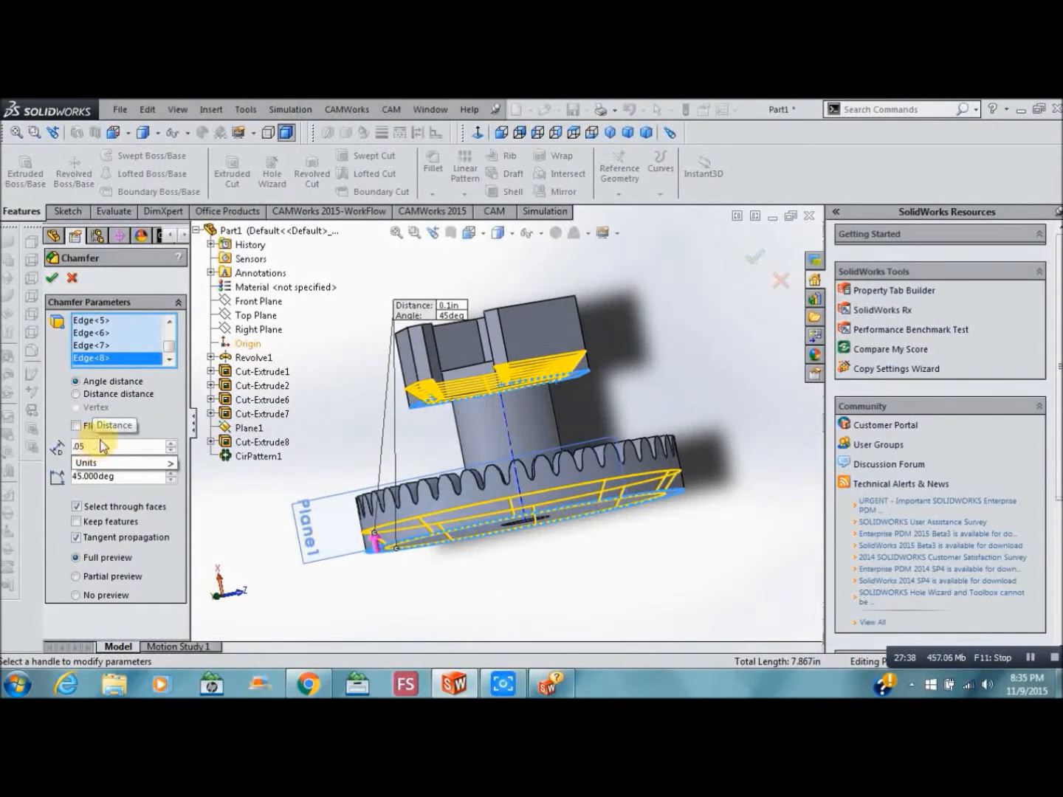
mouse_move(111, 462)
key("Return")
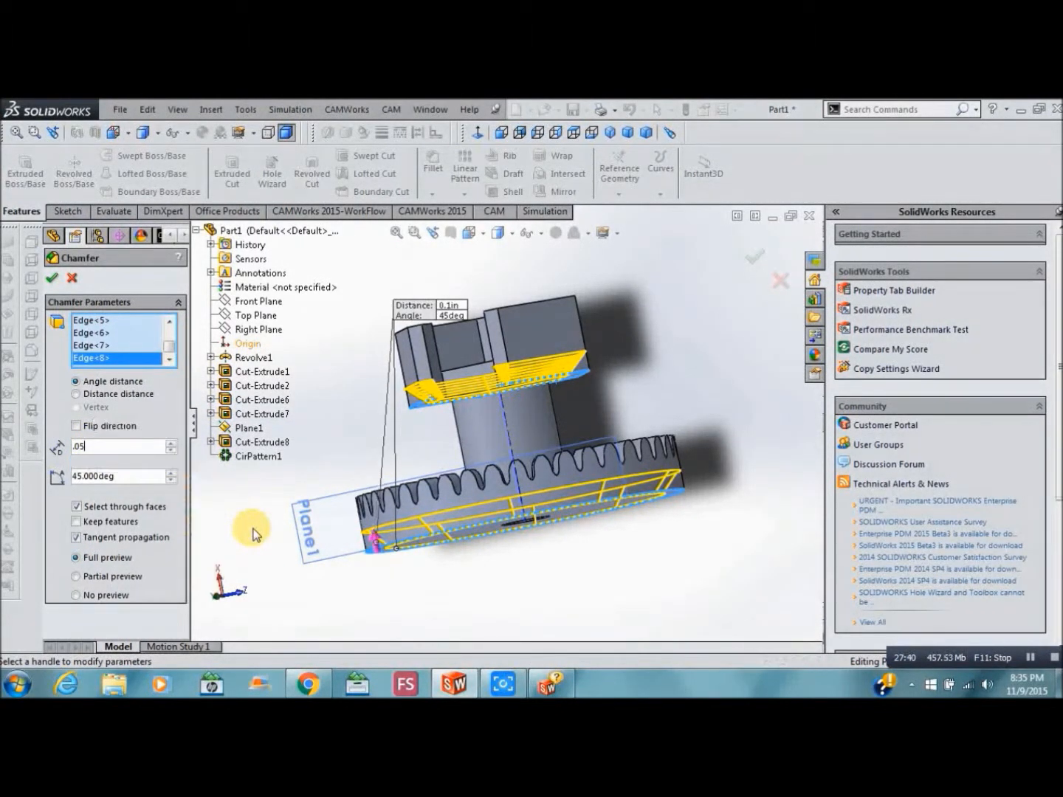
left_click(51, 281)
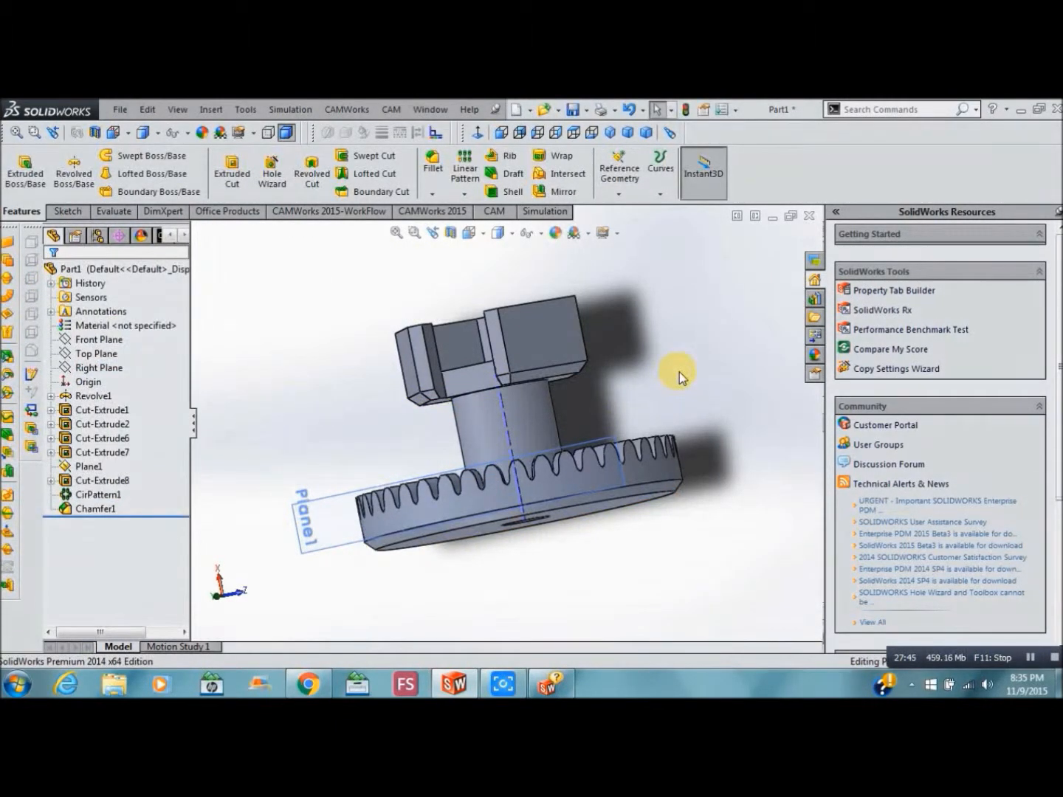
key("Down")
key("Down")
key("Down")
key("Down")
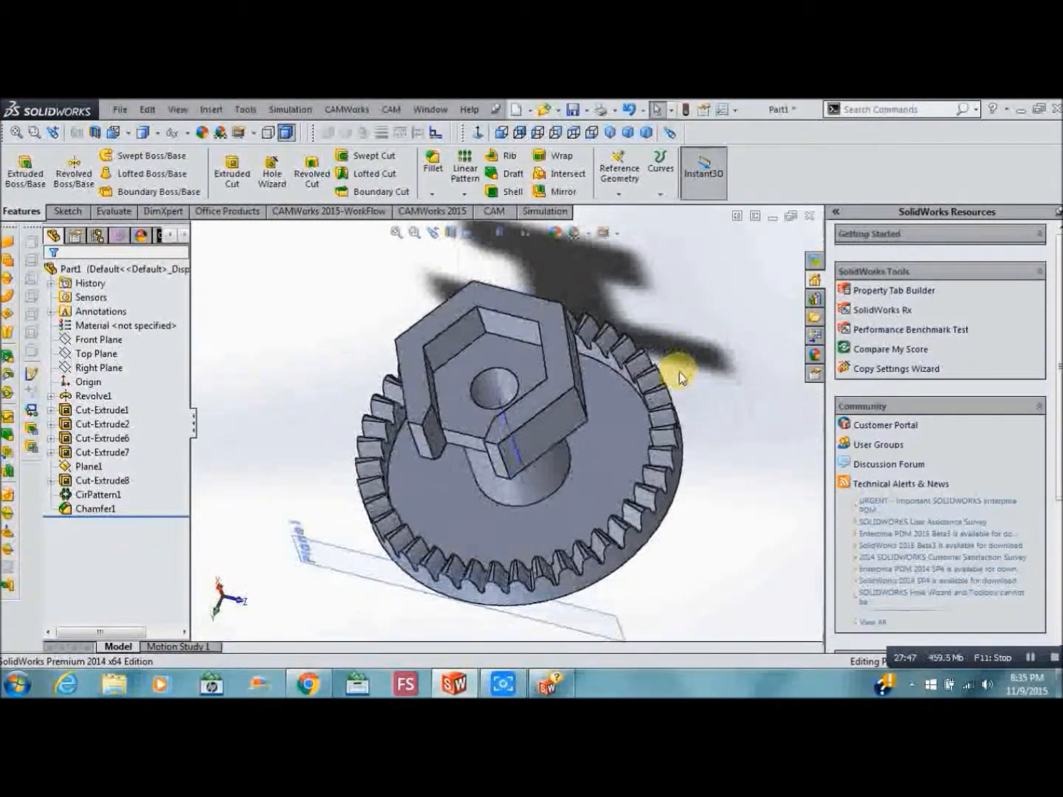